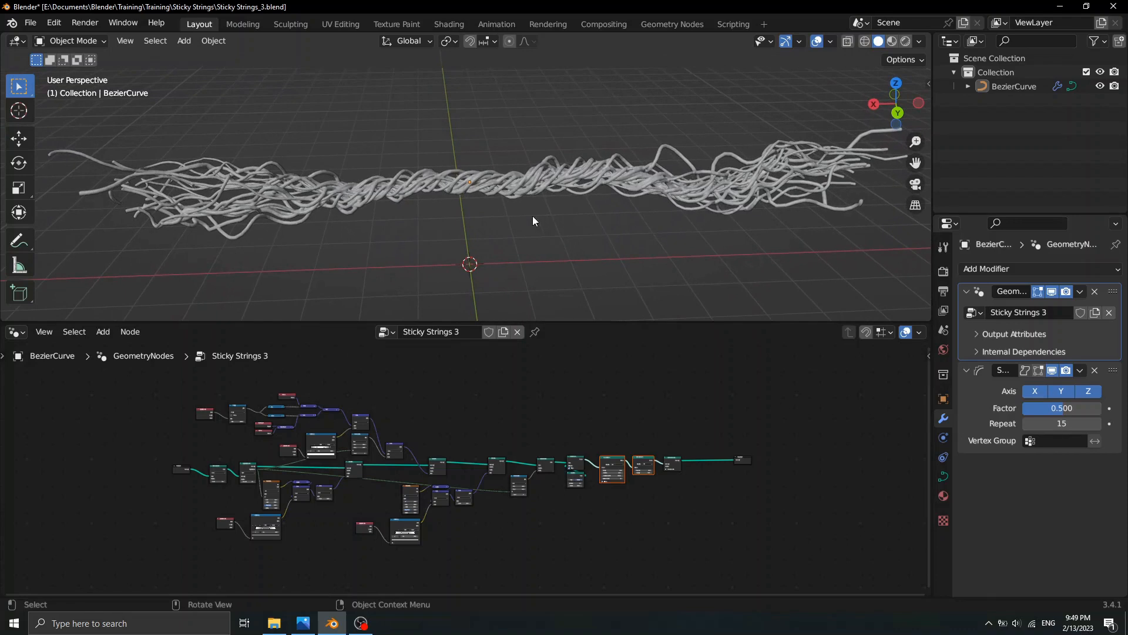
Step: Mute the Mesh to Volume and Volume to Mesh nodes in the Sticky Strings 3 node tree
scroll(498, 215, up, 1)
scroll(476, 196, up, 10)
middle_drag(510, 209, 537, 204)
scroll(456, 188, down, 6)
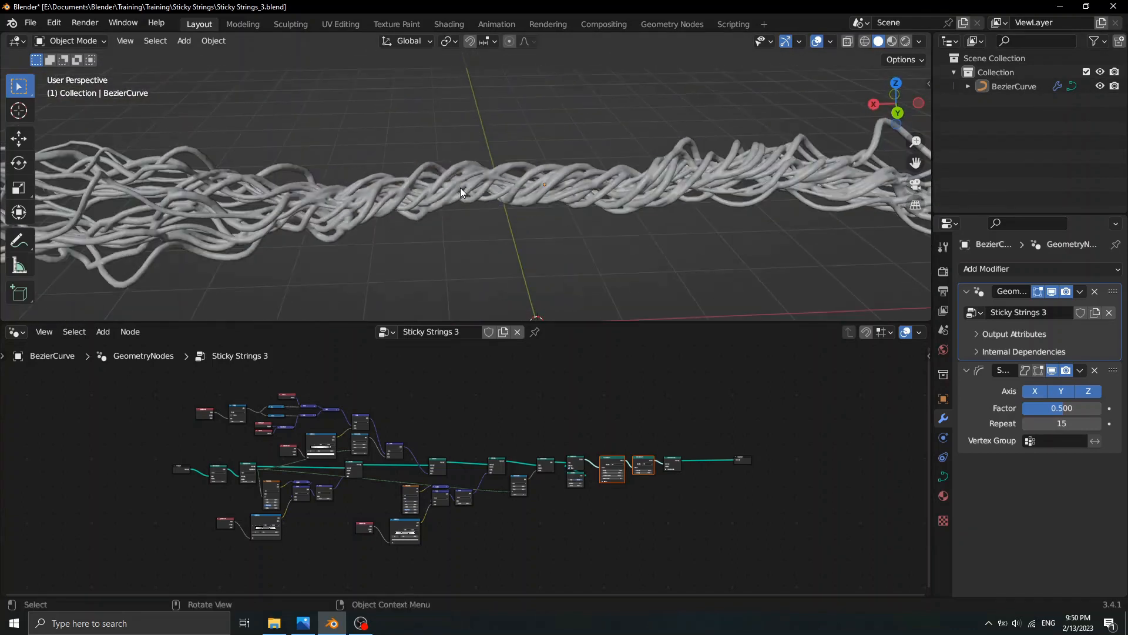
scroll(605, 401, up, 4)
scroll(627, 417, up, 2)
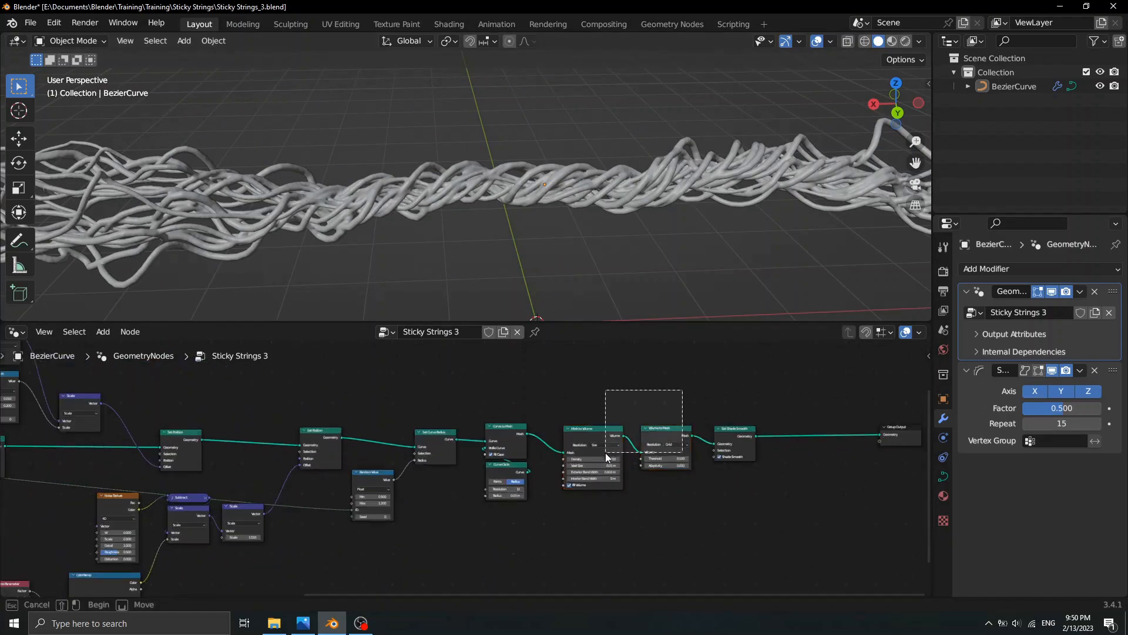
key(m)
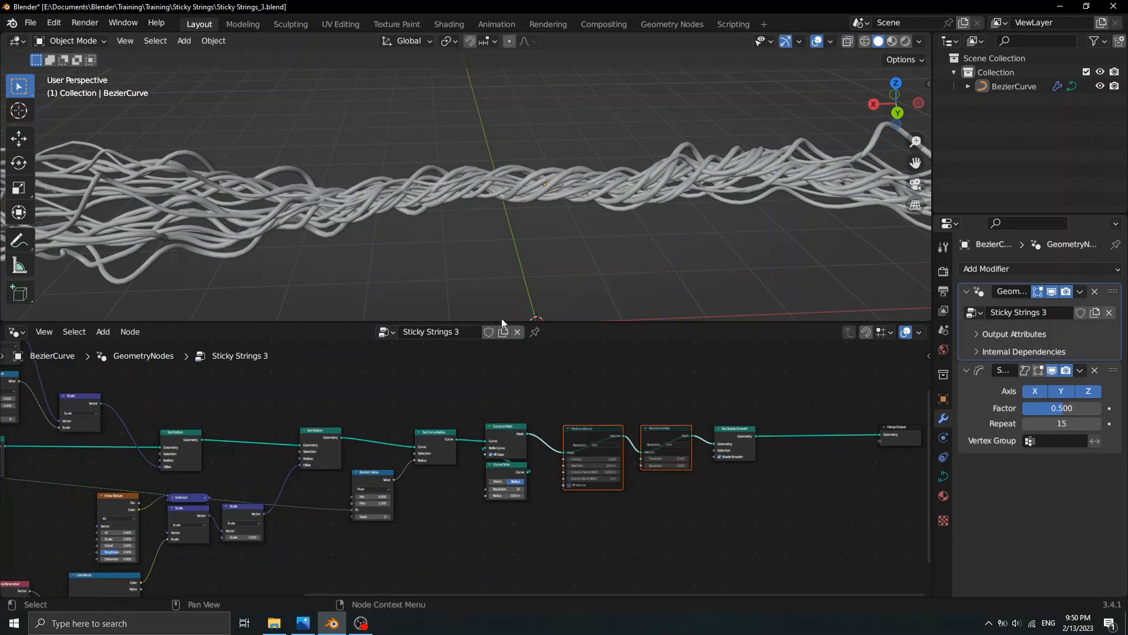
Step: Enter Edit Mode on the string curve and move its selected end control point inward past the middle, shortening the bundle
scroll(467, 151, down, 3)
middle_drag(466, 151, 498, 183)
scroll(486, 214, up, 3)
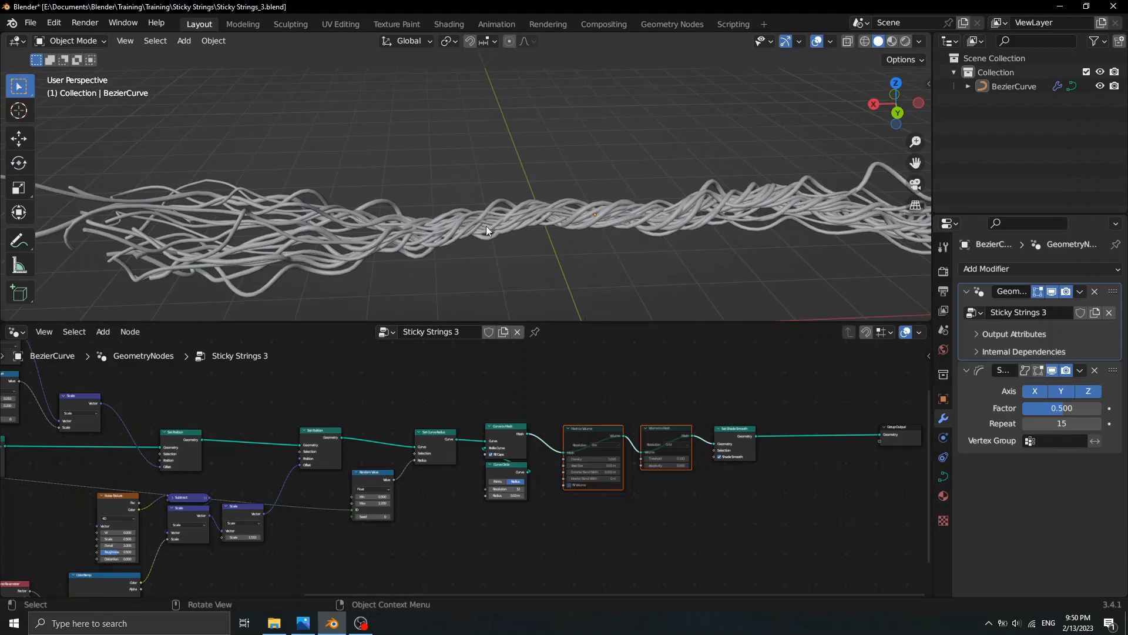
middle_drag(583, 270, 574, 219)
key(Tab)
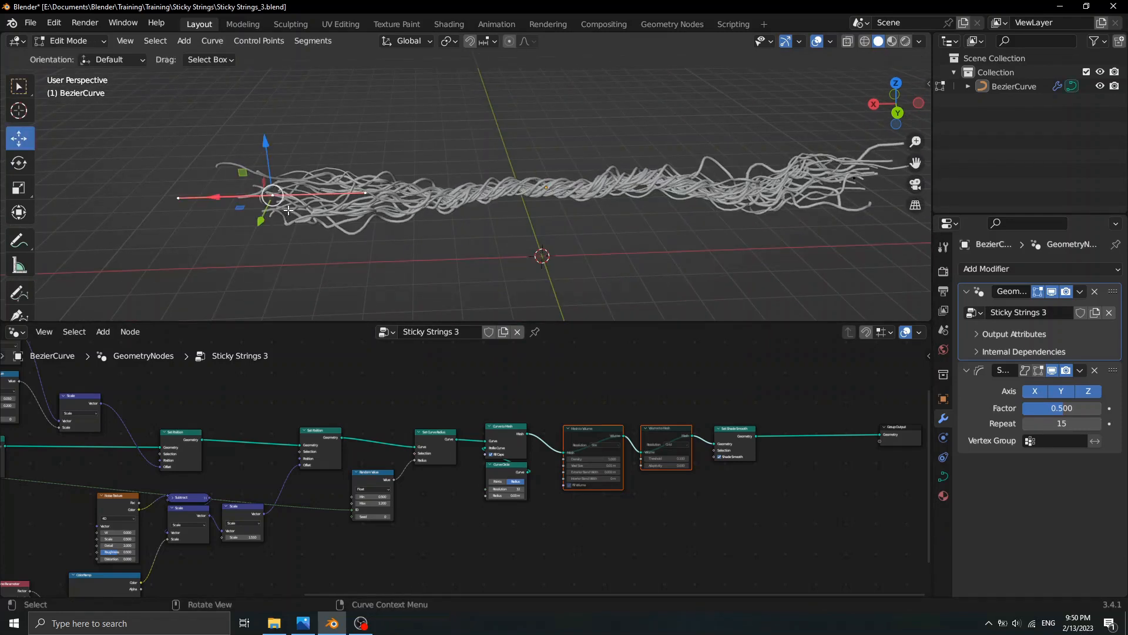
drag(273, 195, 486, 178)
scroll(553, 176, up, 1)
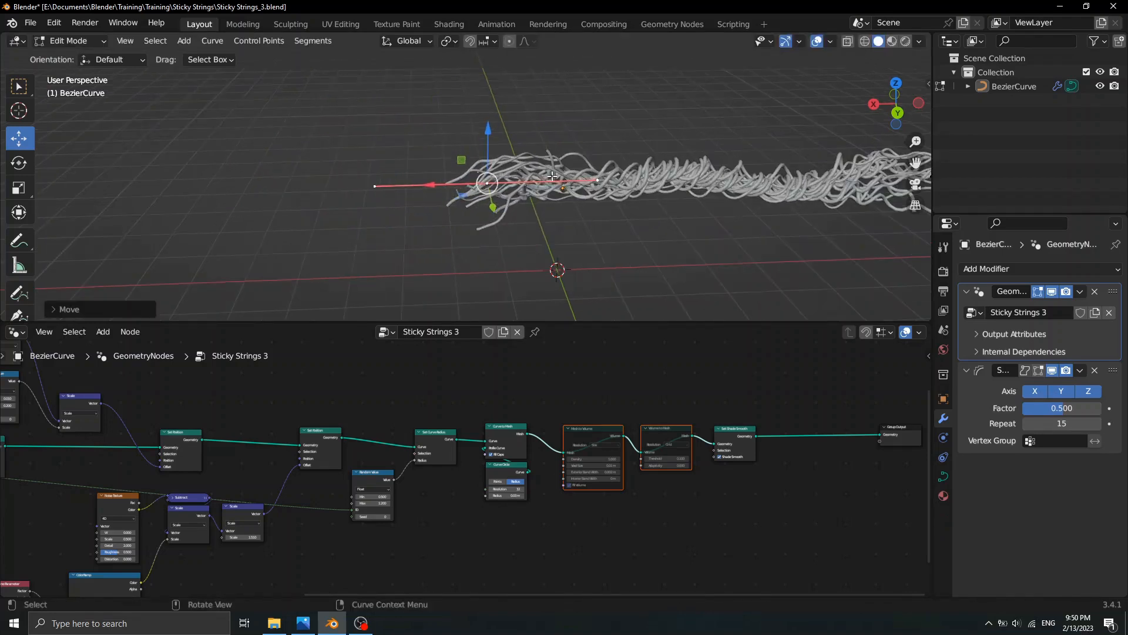
mouse_move(490, 184)
mouse_down()
mouse_move(120, 193)
mouse_move(476, 199)
mouse_up()
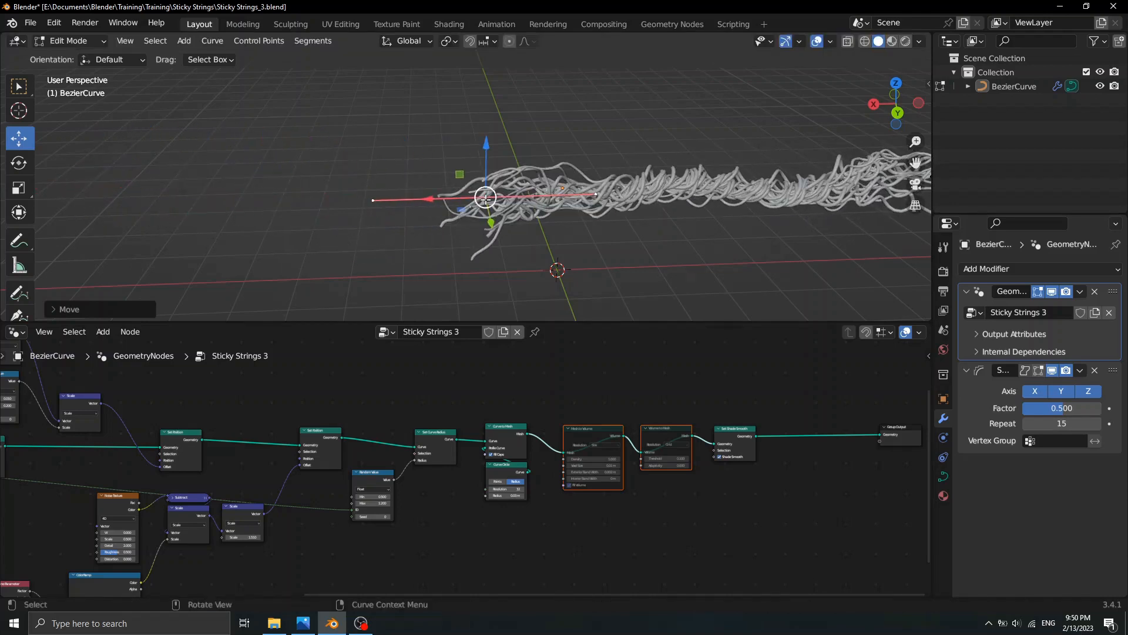
key(KP_7)
shift+middle_drag(475, 199, 536, 191)
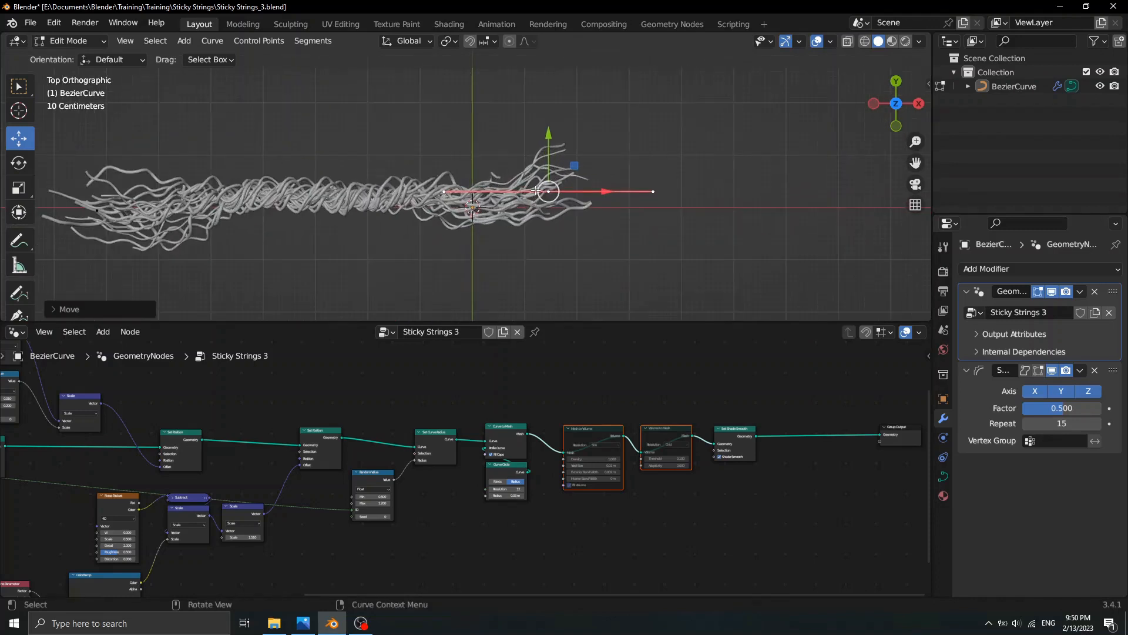
drag(583, 190, 676, 188)
right_click(624, 184)
drag(580, 168, 848, 179)
key(Escape)
middle_drag(671, 229, 532, 187)
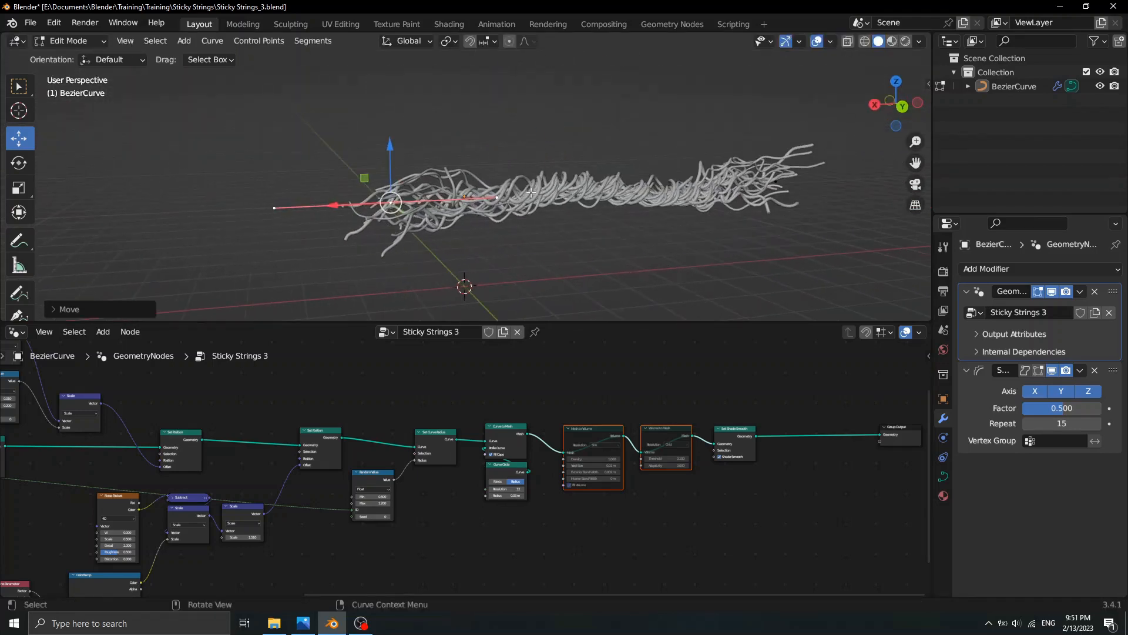
key(Tab)
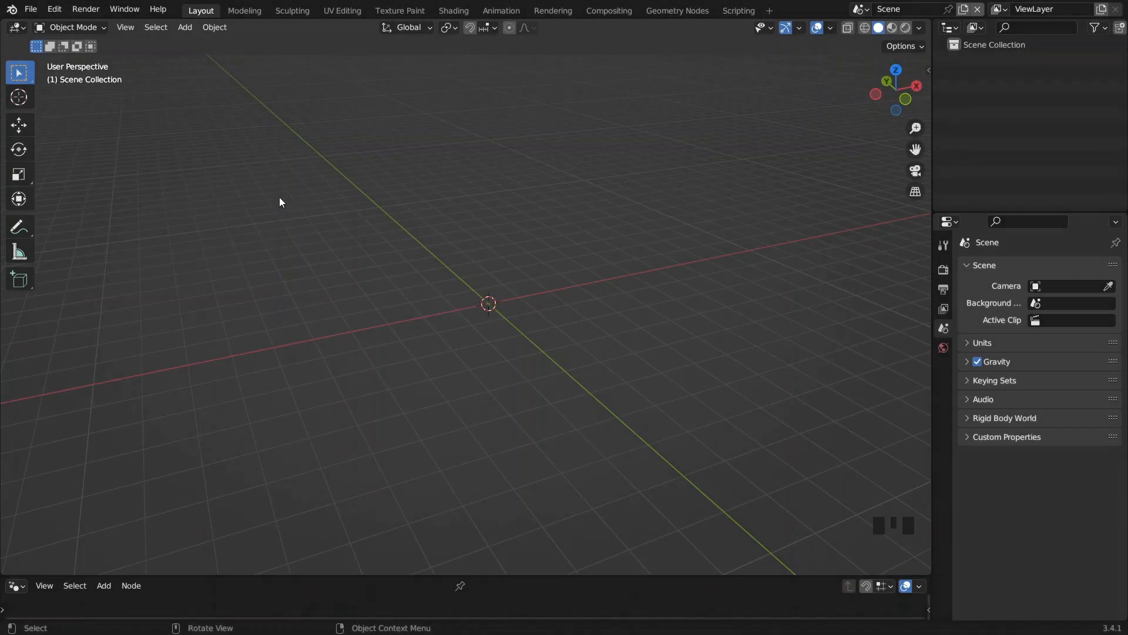
Step: Add a Bezier curve at the origin with a radius of 2.5 m
key(shift+a)
mouse_move(264, 197)
click(308, 196)
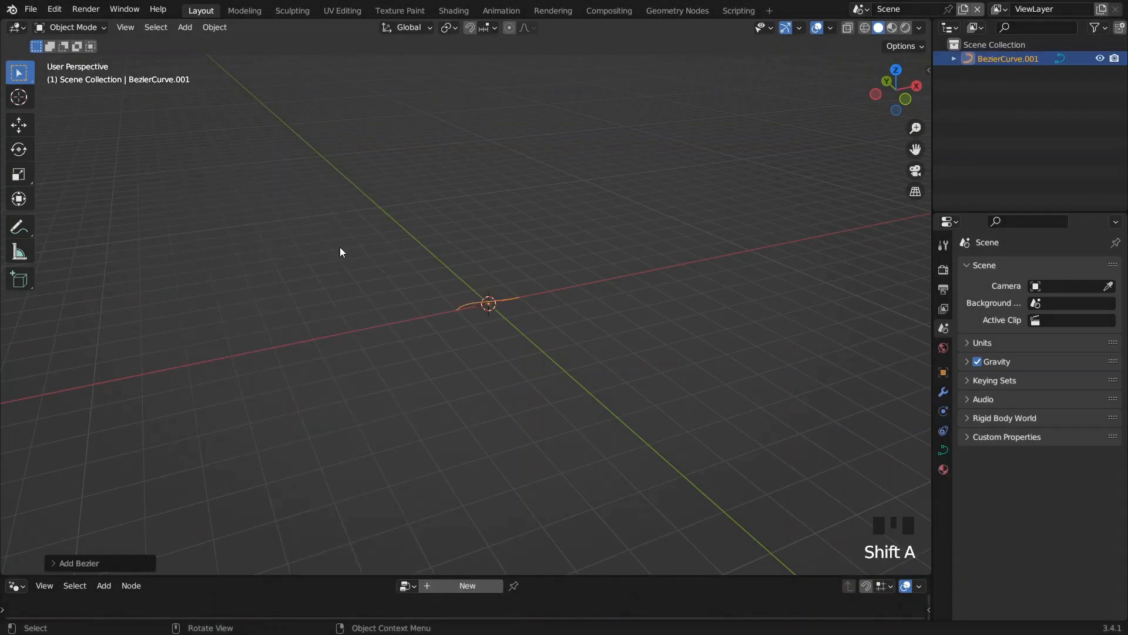
click(59, 561)
click(155, 455)
text(2.5)
key(Return)
click(65, 435)
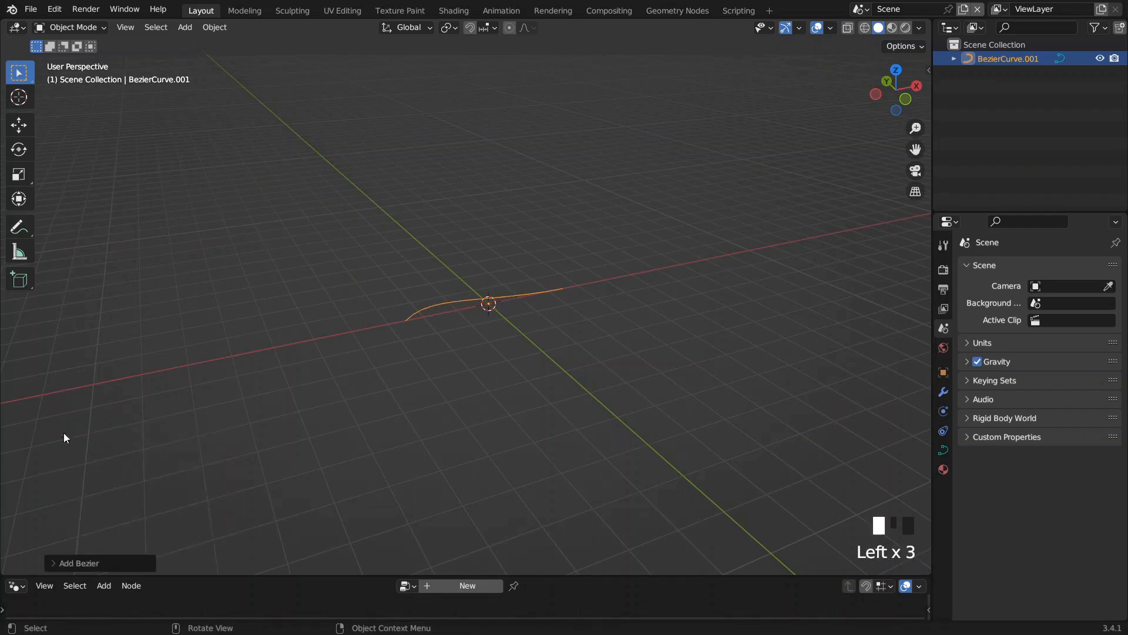
Step: Enlarge the node editor, create a new geometry node tree for the curve, and move Group Output away from Group Input
drag(210, 574, 287, 358)
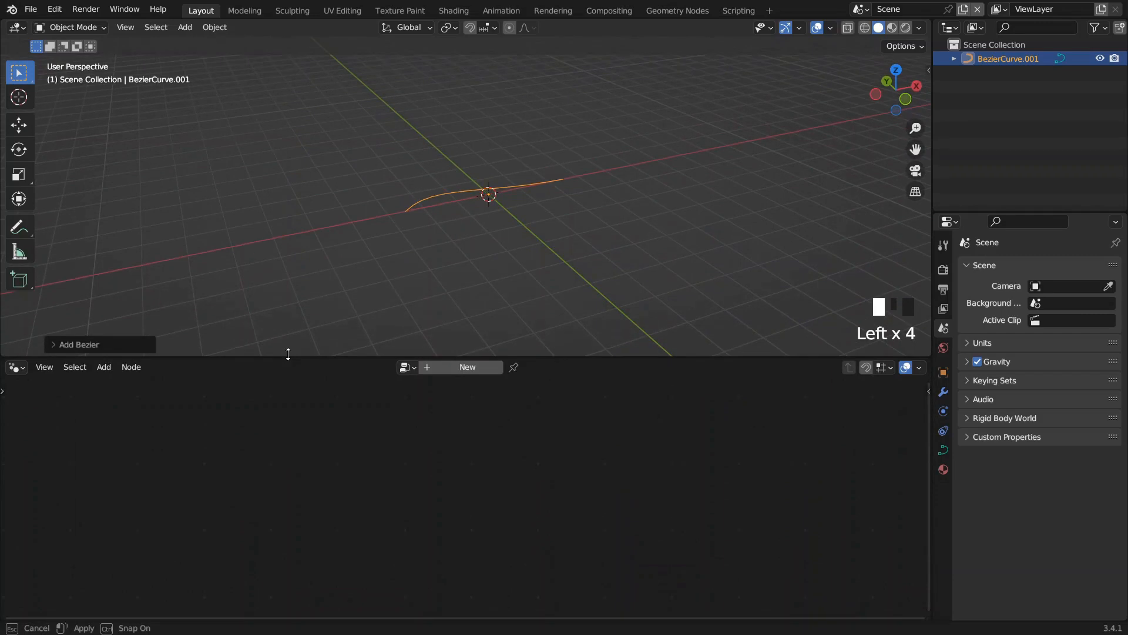
click(427, 367)
drag(515, 504, 742, 498)
middle_drag(437, 504, 478, 496)
Step: Insert a Resample Curve node after Group Input and set its count to 200
key(space)
text(resample)
click(565, 488)
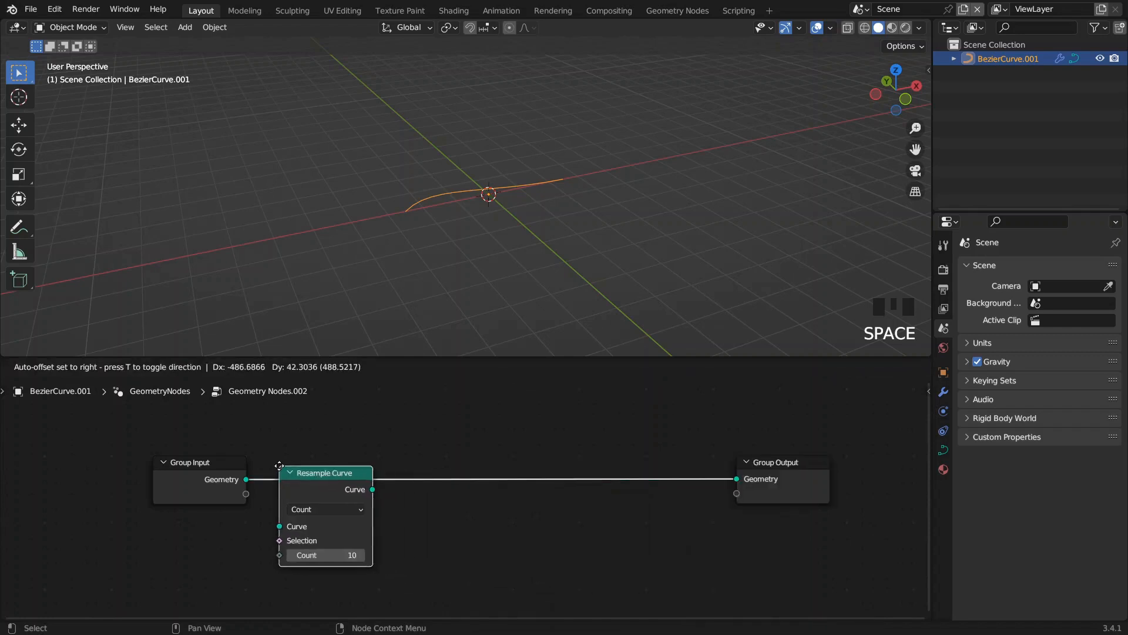
click(300, 467)
click(349, 556)
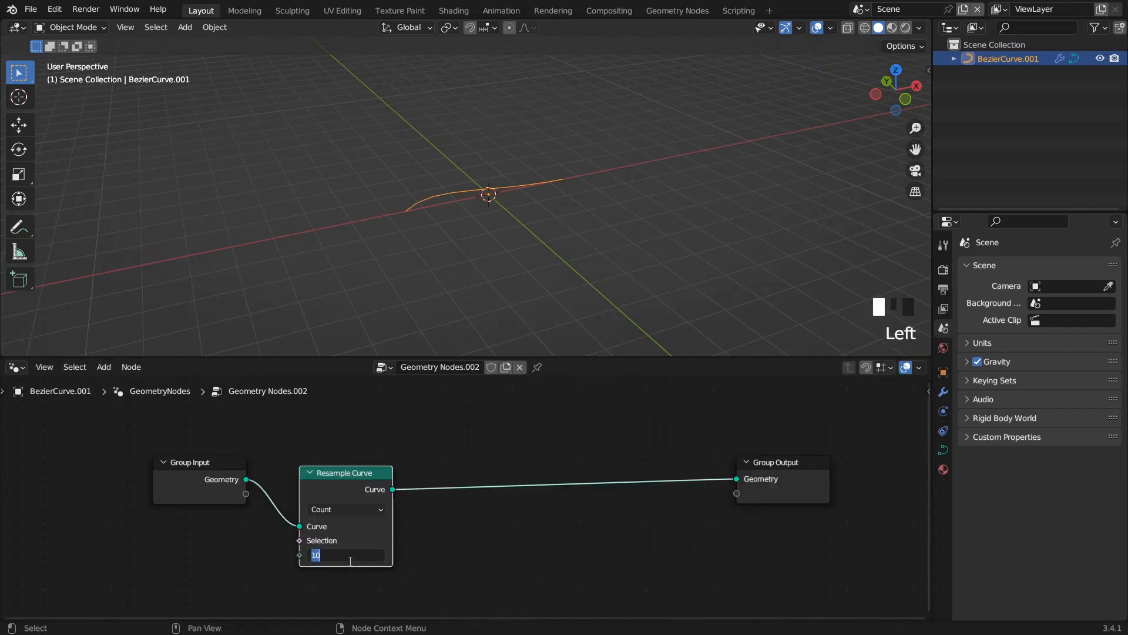
text(129)
click(352, 582)
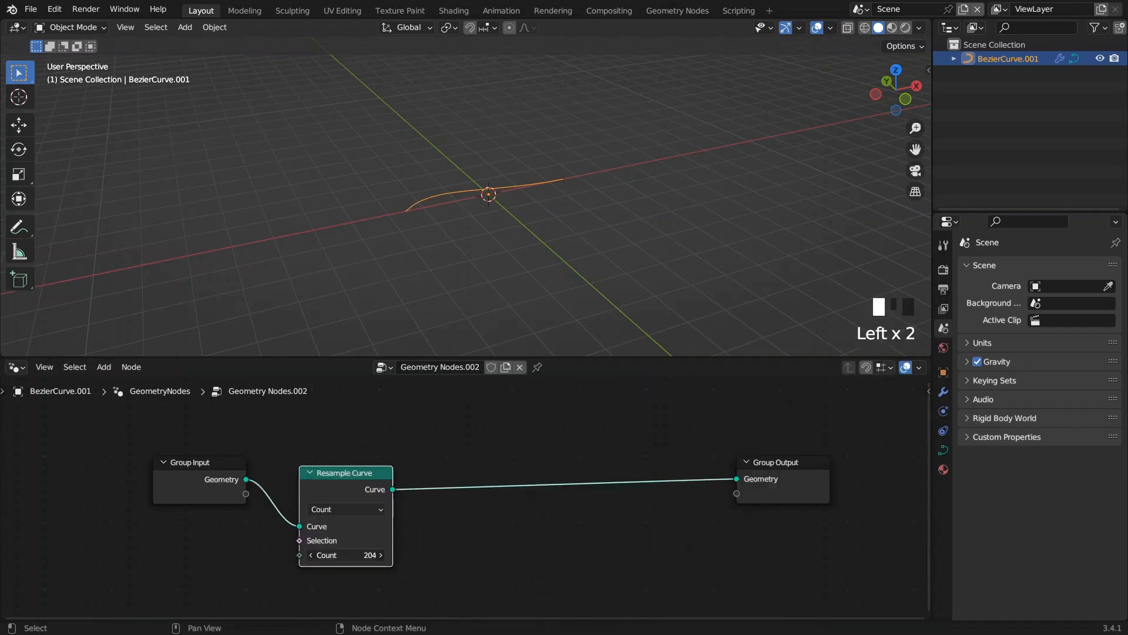
click(347, 556)
text(200)
key(Return)
Step: Move Group Output farther away and insert a Duplicate Elements node after Resample Curve
middle_drag(517, 458, 326, 460)
drag(585, 503, 803, 516)
middle_drag(437, 291, 504, 292)
scroll(439, 234, up, 2)
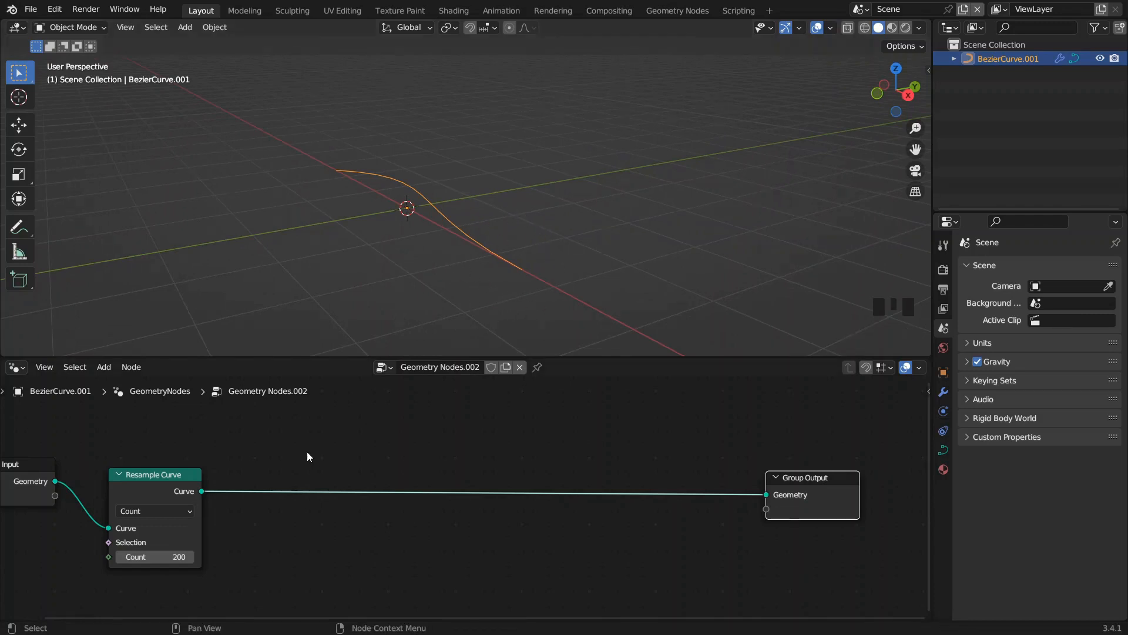
middle_drag(306, 468, 363, 467)
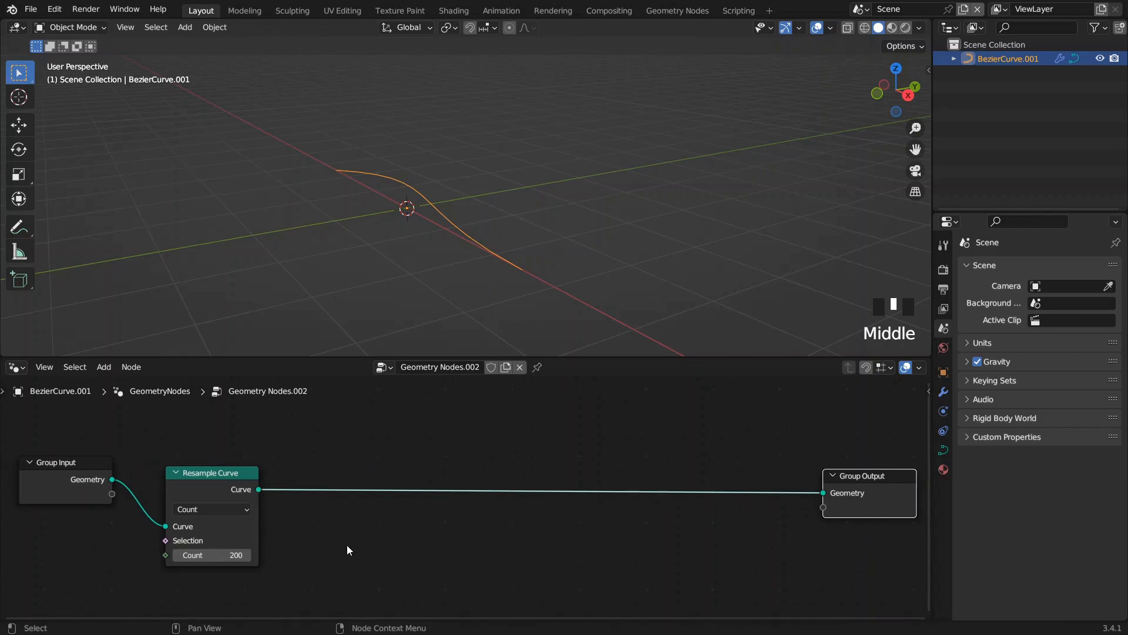
key(space)
text(dupla)
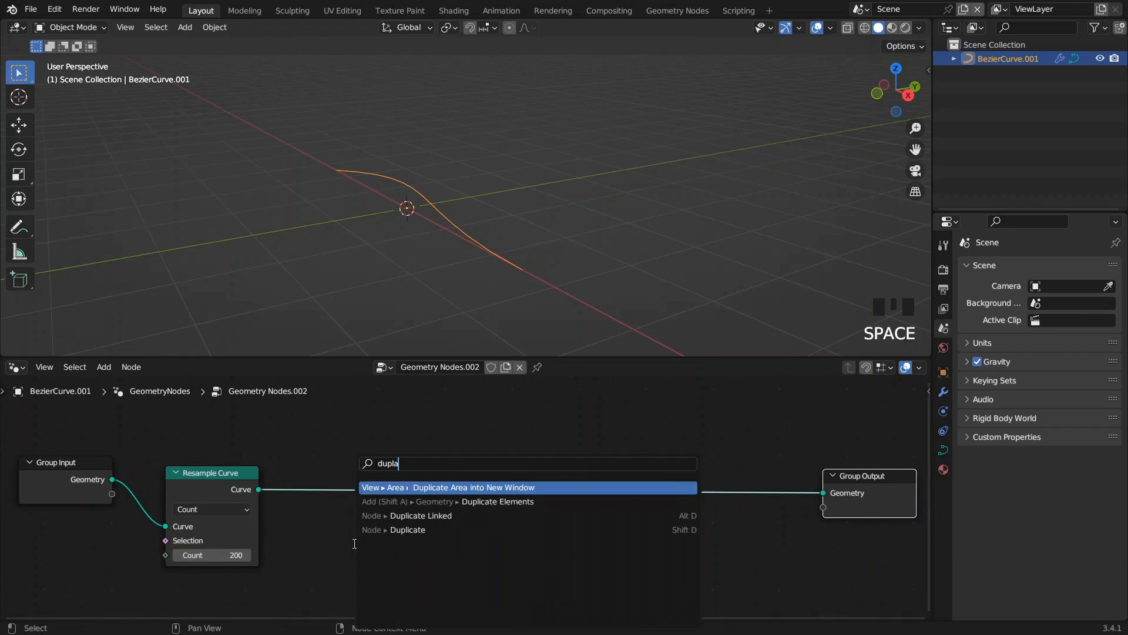
key(Down)
key(Return)
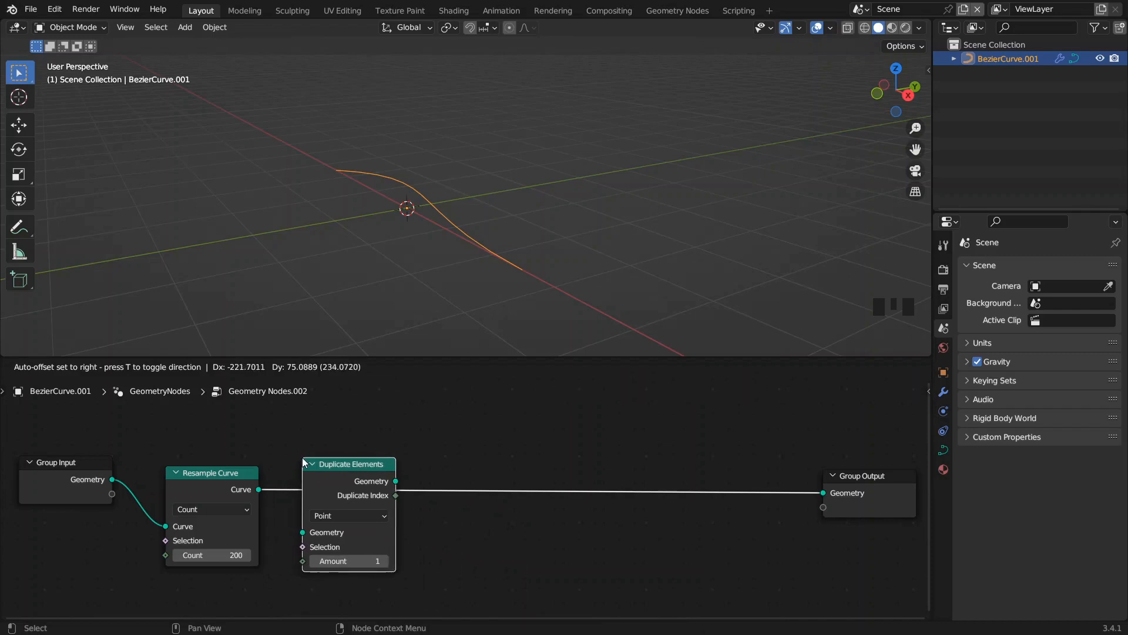
click(374, 545)
Step: Set the Duplicate Elements amount to 20 and its domain to Spline
click(368, 562)
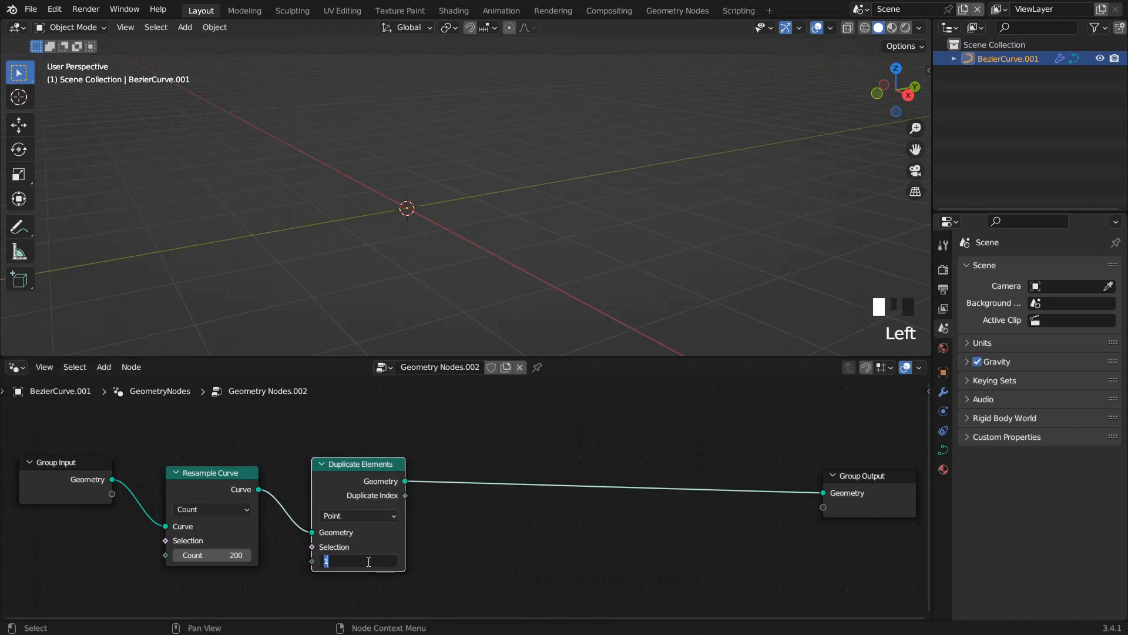
key(Return)
click(364, 516)
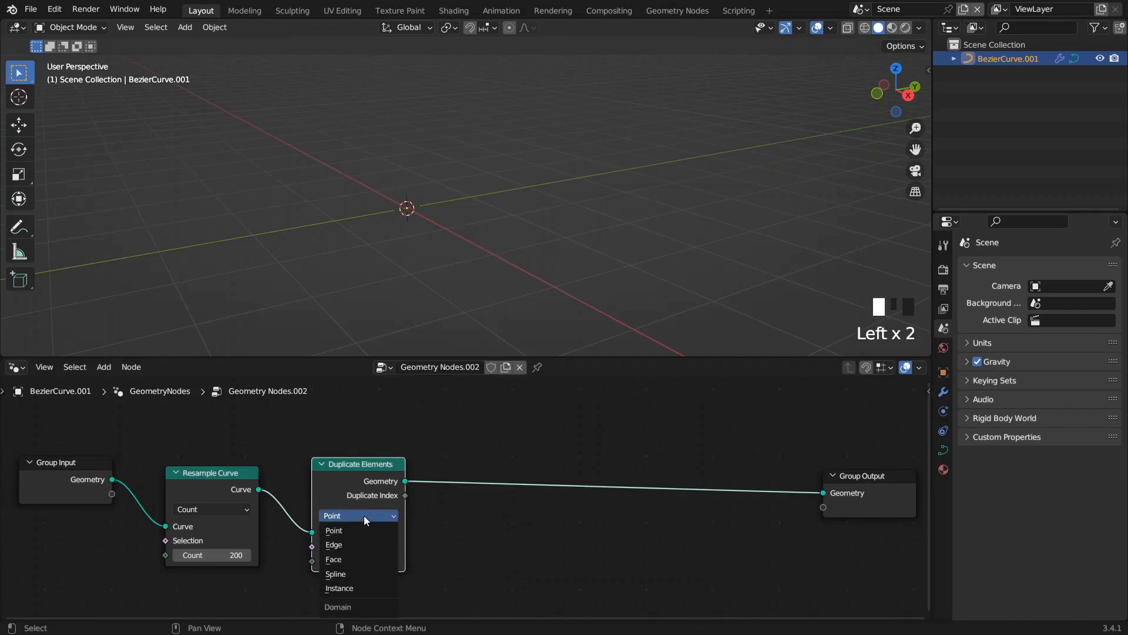
click(344, 573)
drag(350, 479, 357, 479)
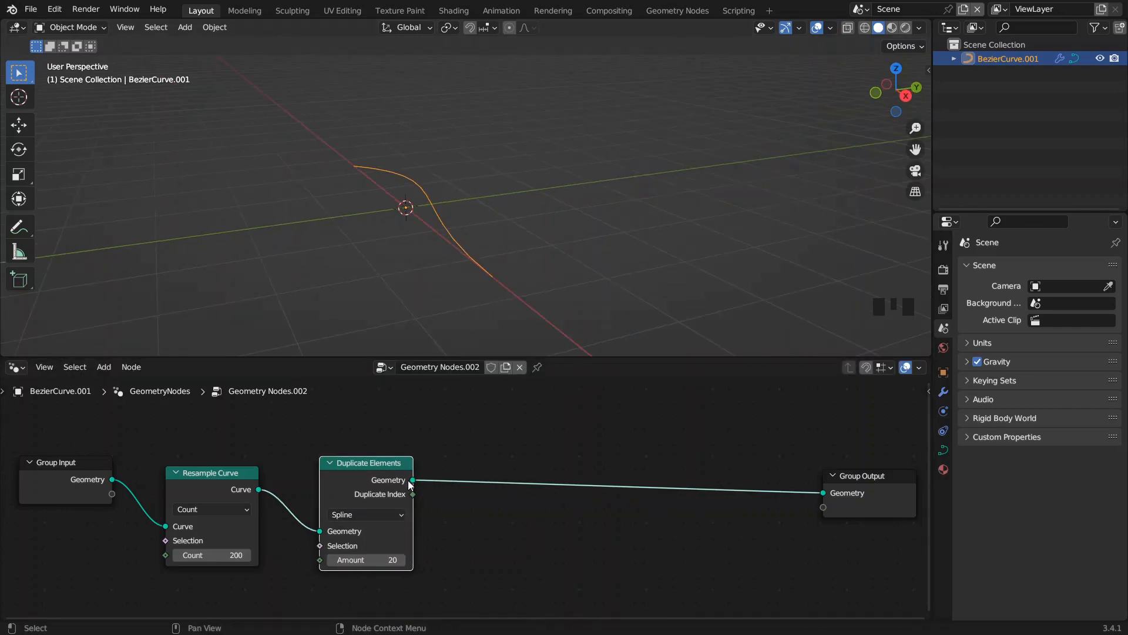
Step: Insert a Set Position node between Duplicate Elements and Group Output
middle_drag(414, 481, 365, 479)
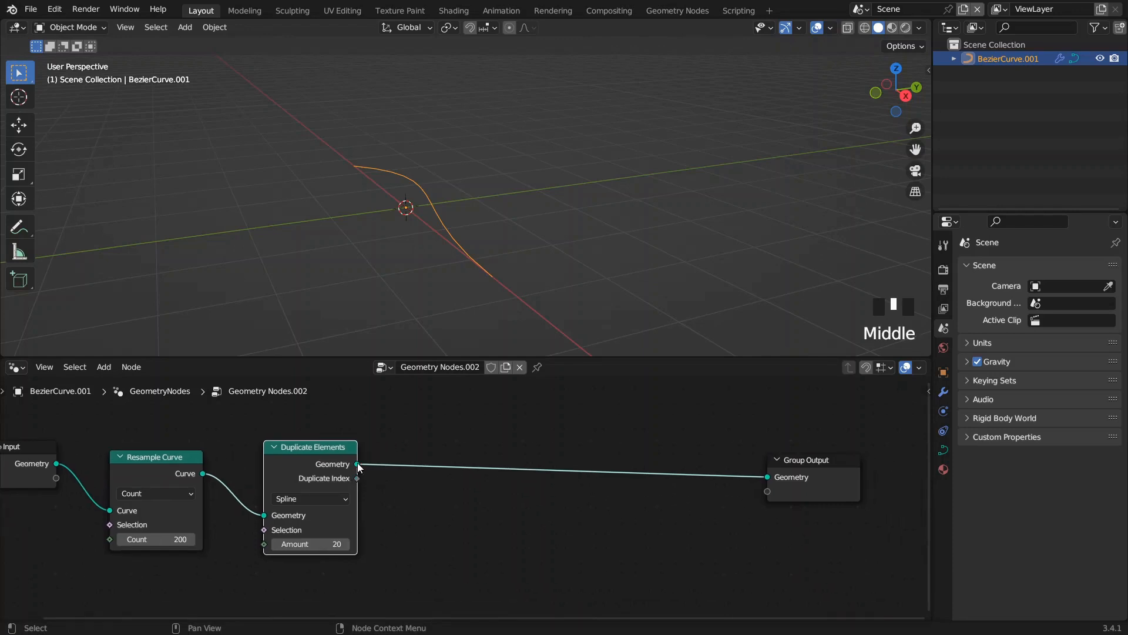
key(space)
text(set)
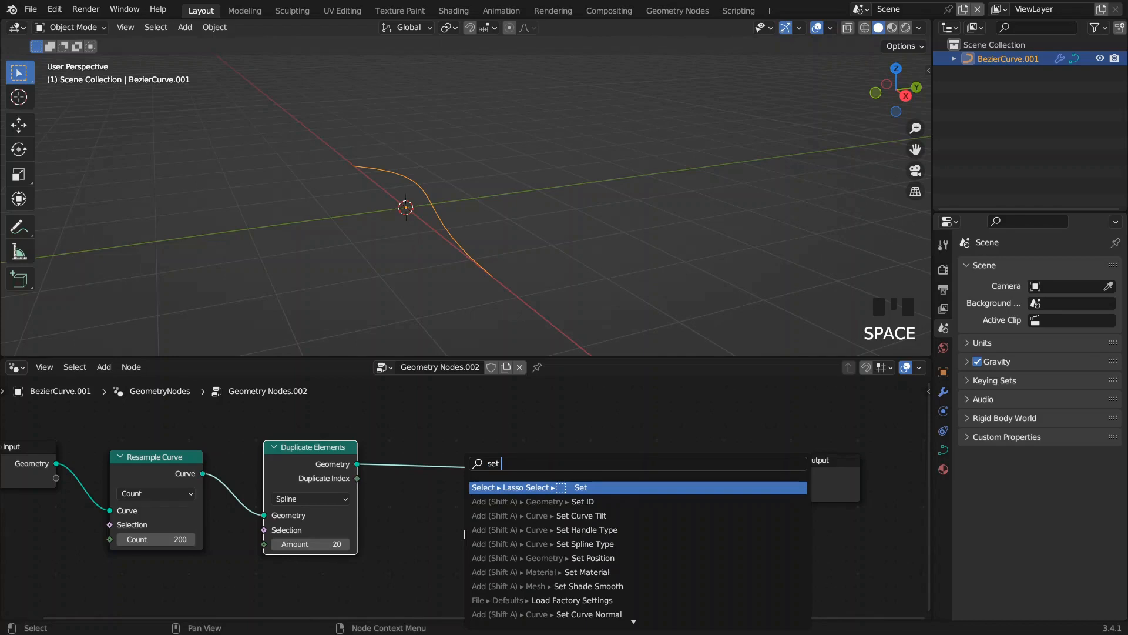
text( pos)
key(Return)
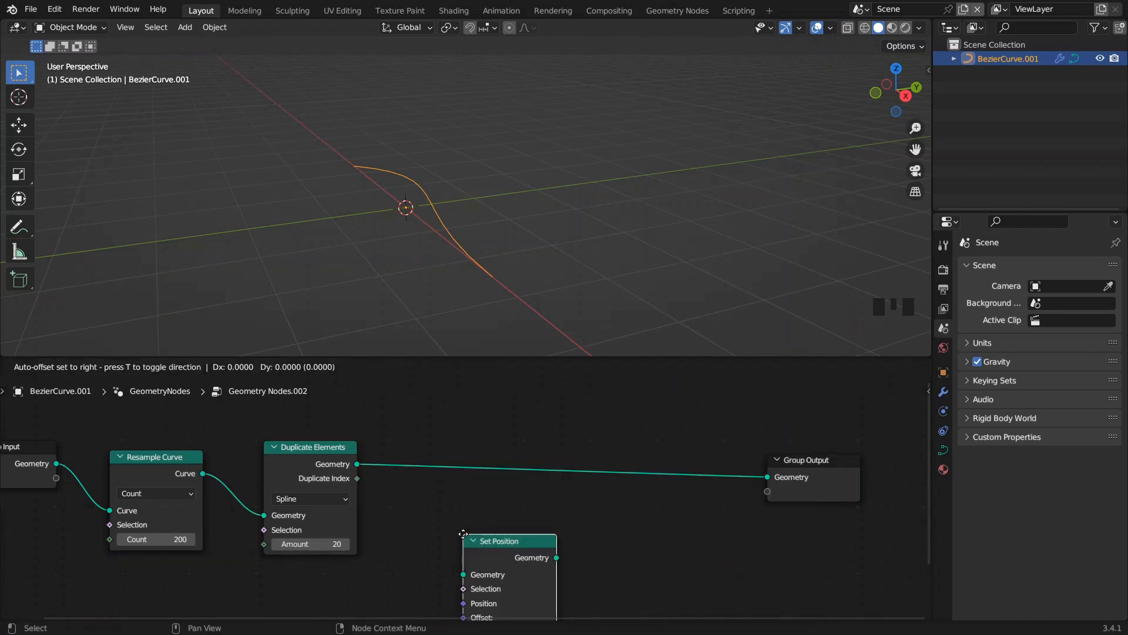
click(481, 447)
Step: Give the node editor more height and add a Noise Texture node below Duplicate Elements
middle_drag(410, 491, 462, 435)
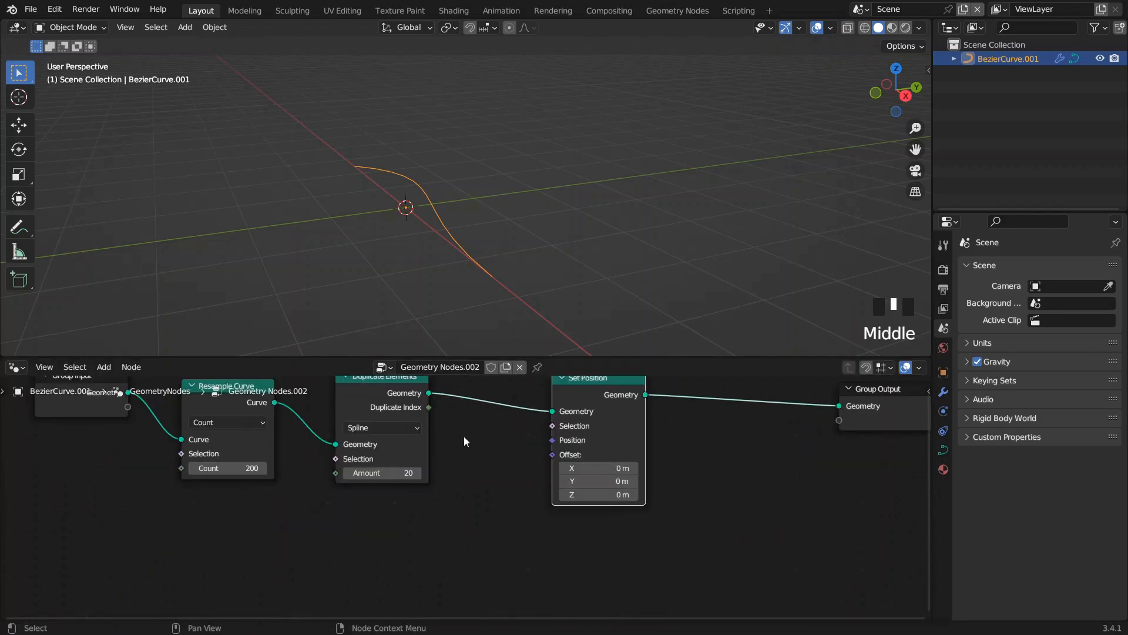
drag(567, 357, 580, 320)
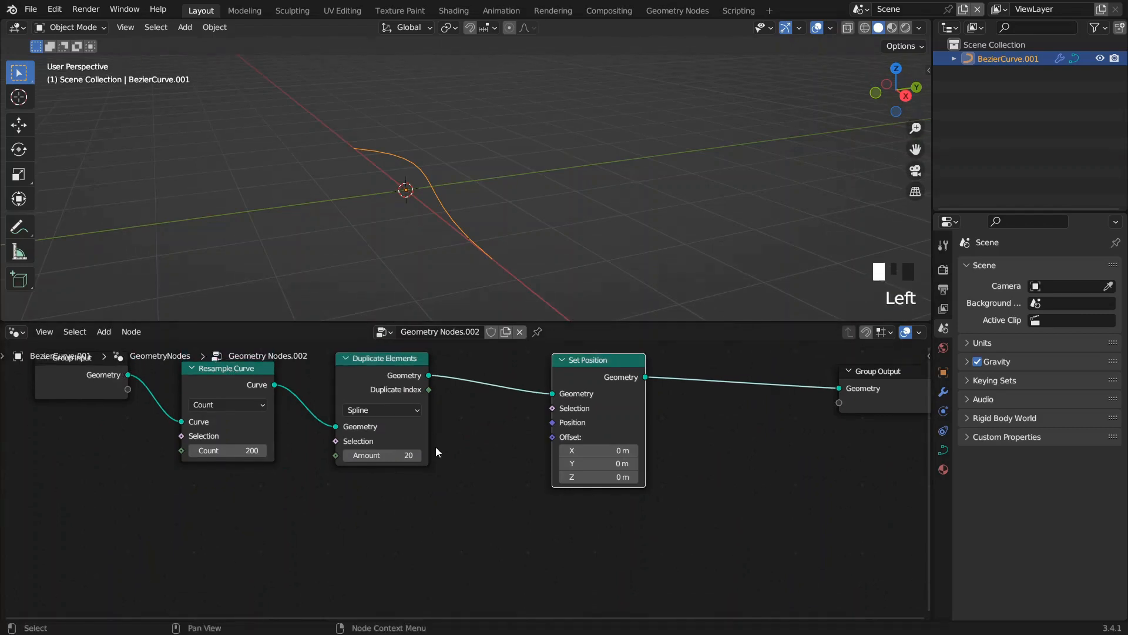
middle_drag(347, 539, 389, 512)
key(space)
text(noise)
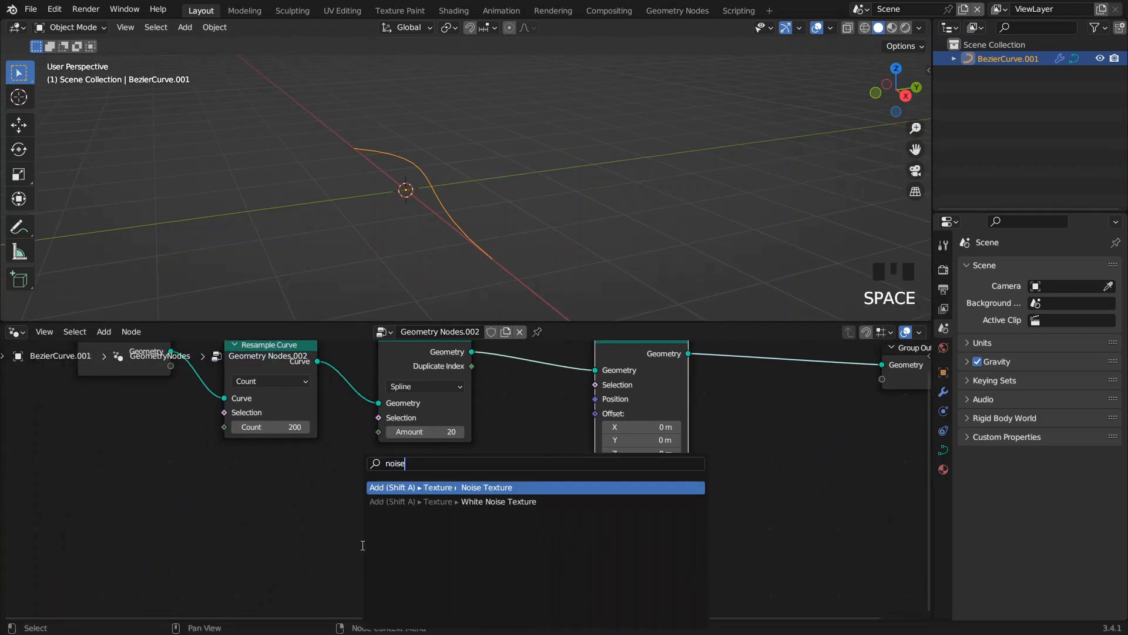
key(Return)
click(313, 489)
middle_drag(417, 451, 450, 383)
Step: Connect the Noise Texture's Color output to the Offset input of Set Position
drag(385, 442, 476, 502)
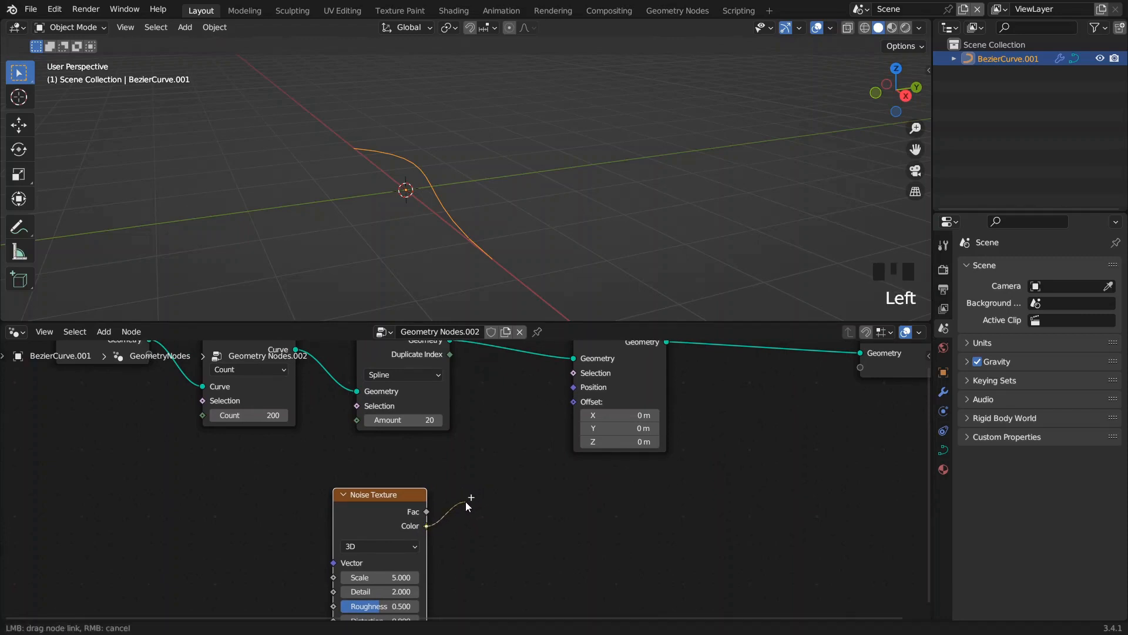
mouse_move(474, 496)
mouse_down()
mouse_move(441, 508)
mouse_move(462, 493)
mouse_up()
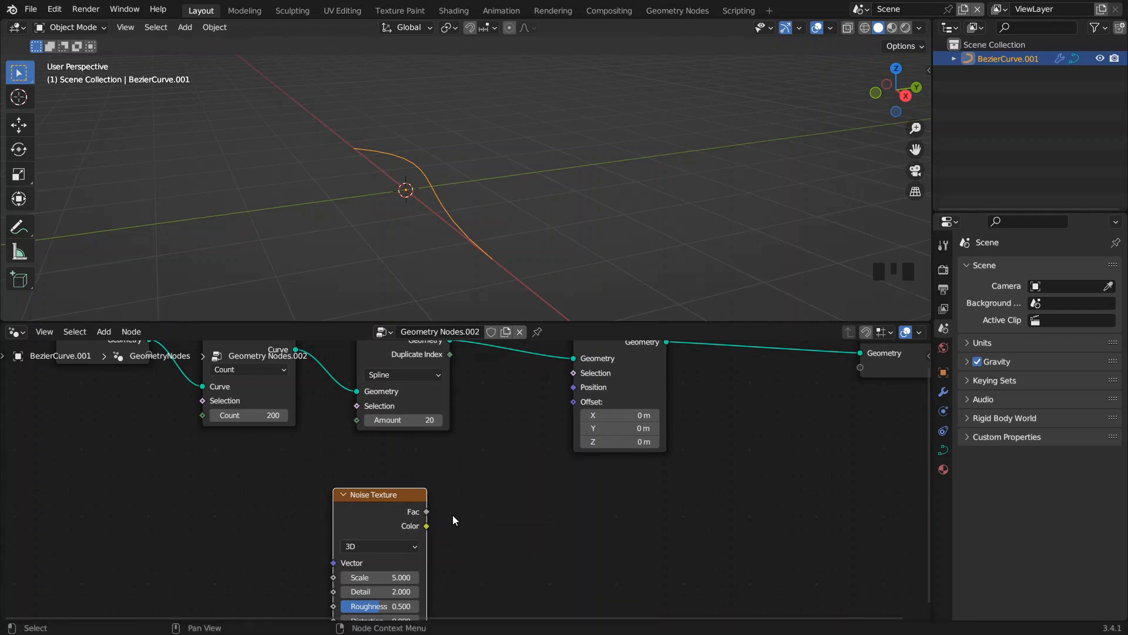
drag(433, 524, 502, 476)
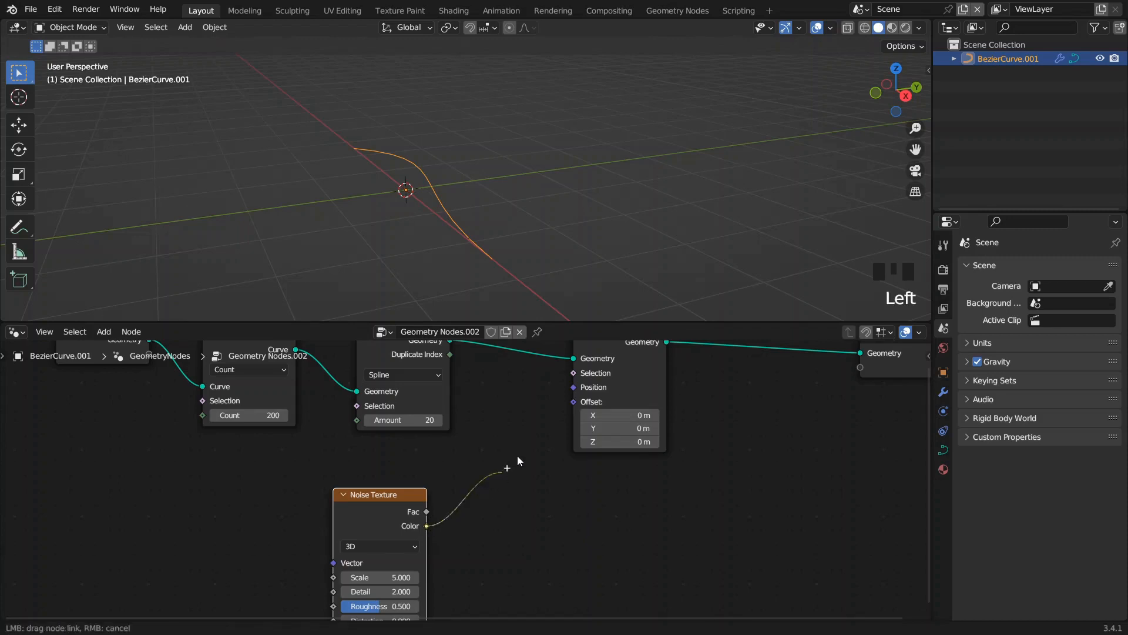
drag(567, 409, 573, 402)
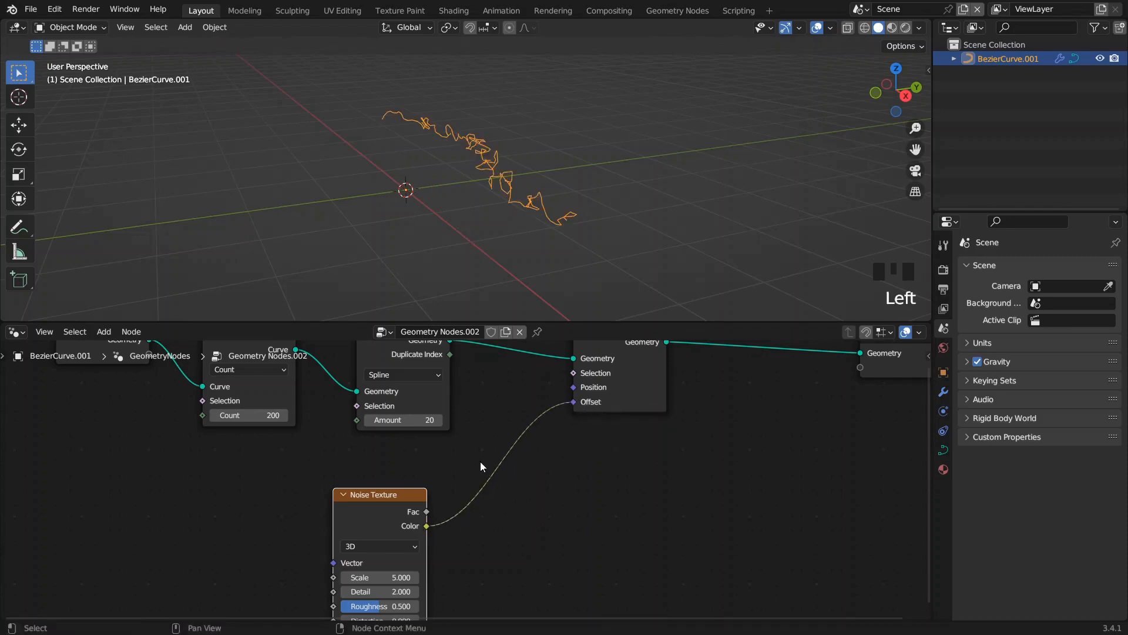
middle_drag(491, 273, 488, 221)
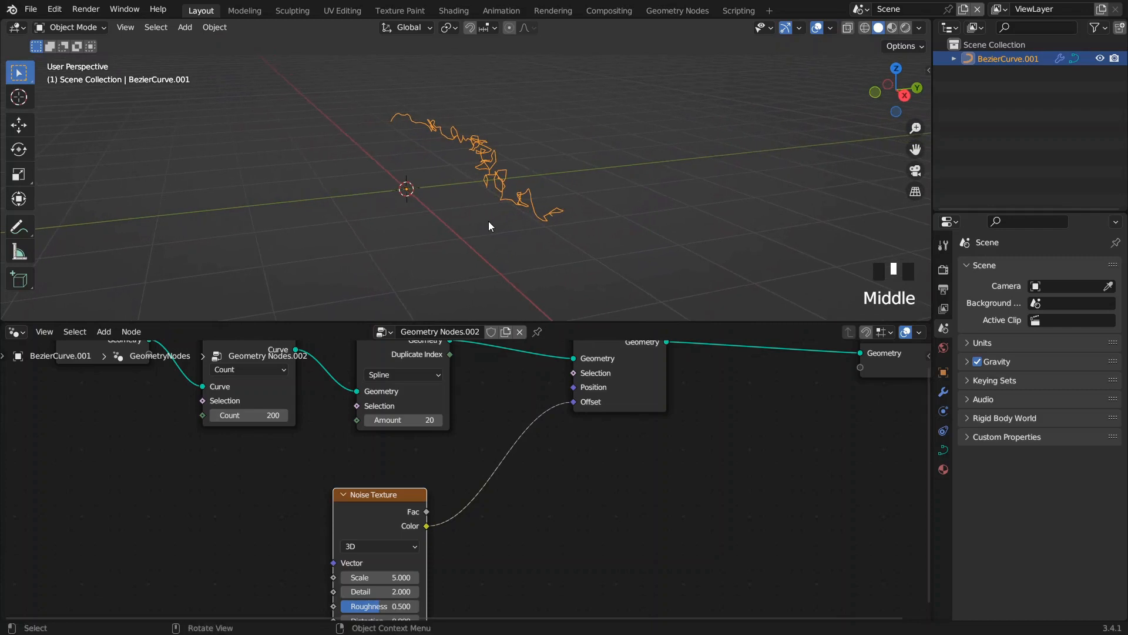
middle_drag(431, 399, 365, 422)
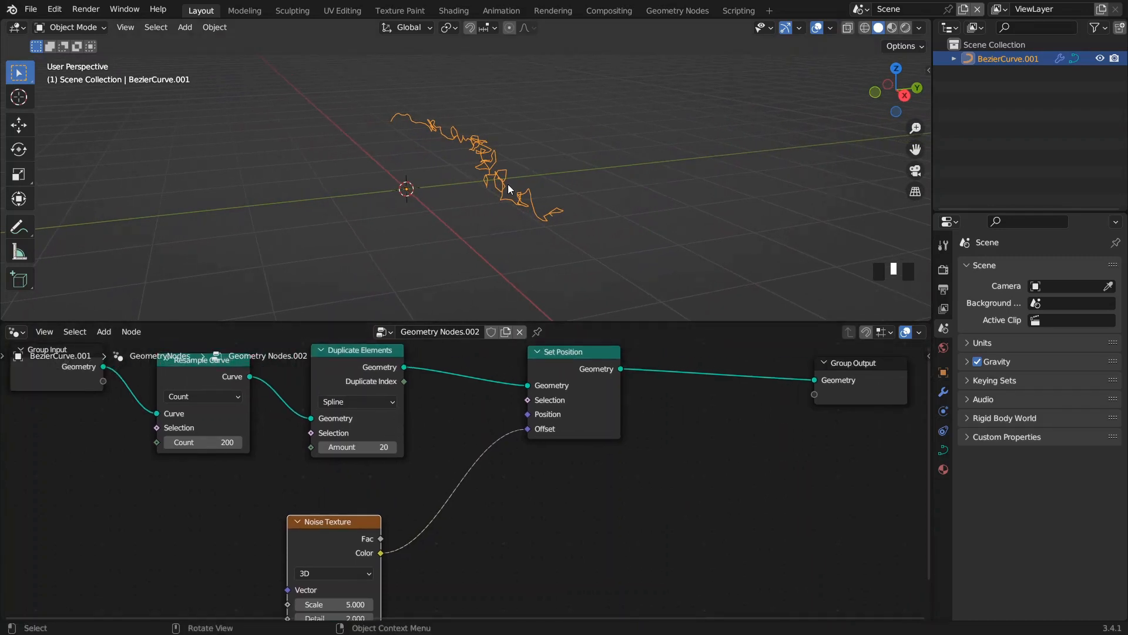
Step: Switch the Noise Texture to 4D and reposition the node below Duplicate Elements
middle_drag(399, 439, 396, 421)
drag(342, 504, 360, 488)
mouse_move(439, 522)
middle_down()
mouse_move(454, 494)
mouse_move(450, 516)
middle_up()
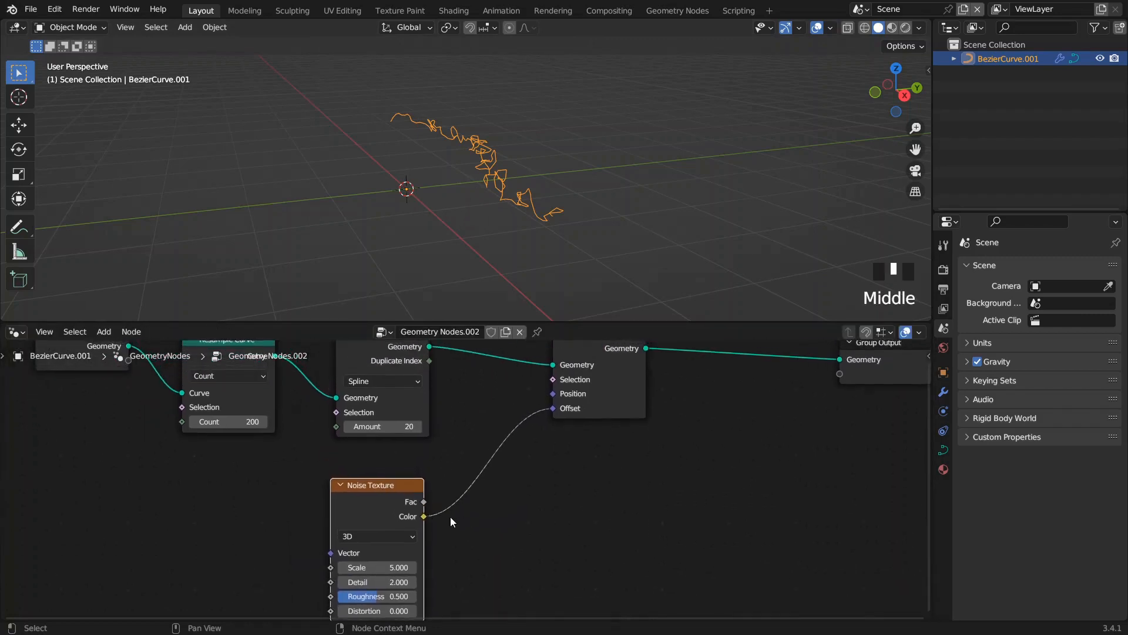
middle_drag(452, 408, 434, 372)
click(340, 500)
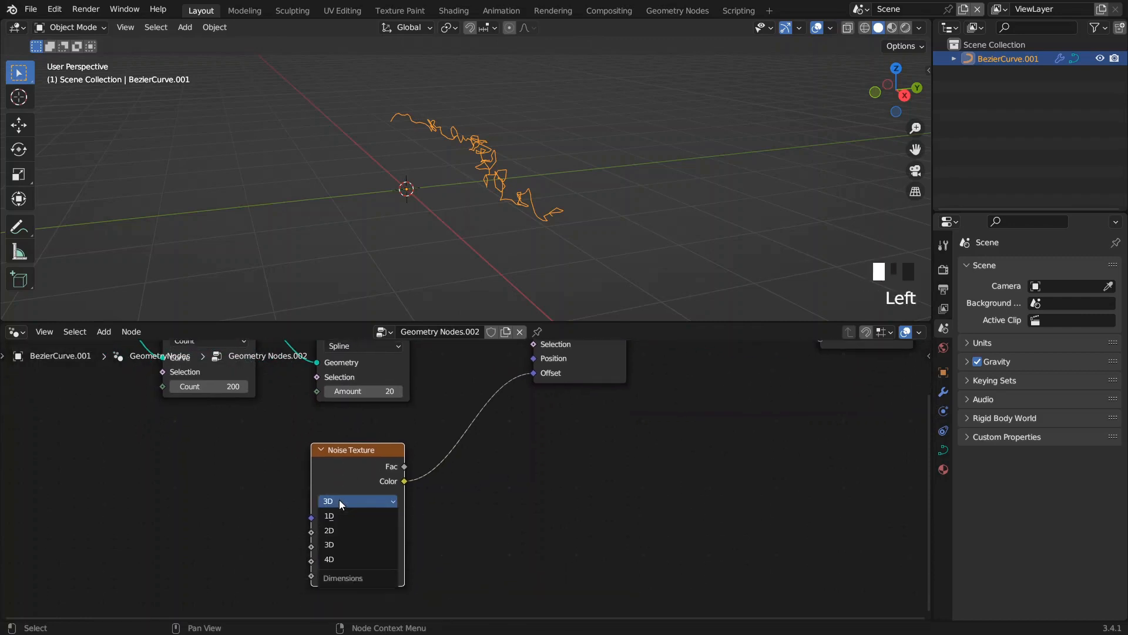
click(330, 559)
drag(354, 476, 384, 465)
mouse_move(386, 522)
mouse_down()
mouse_move(447, 522)
mouse_move(385, 521)
mouse_up()
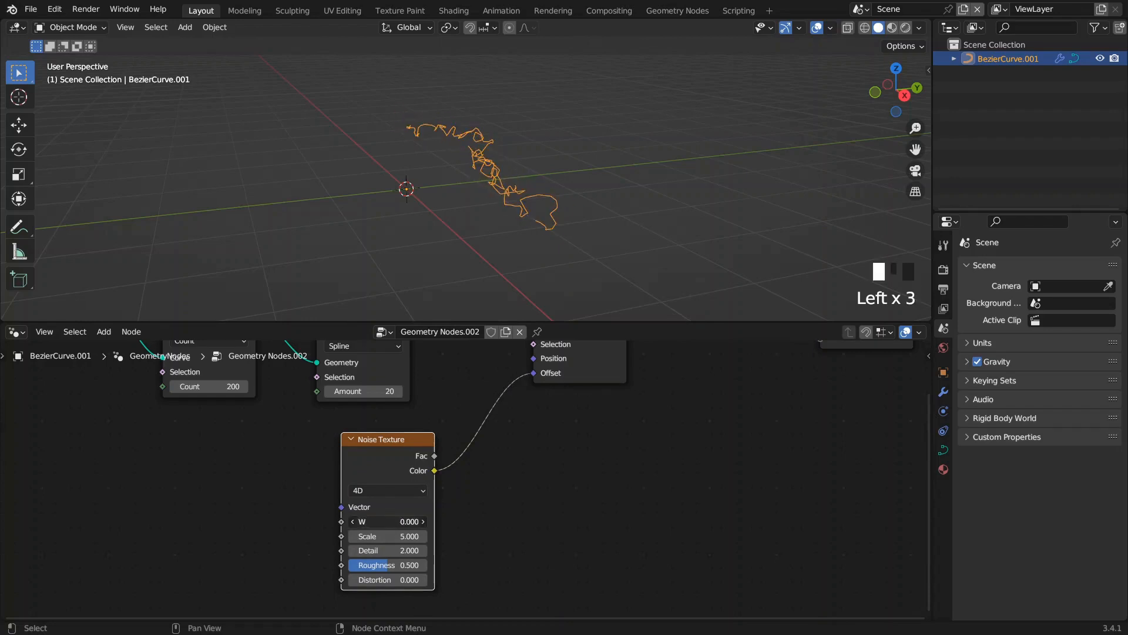
Step: Connect the Duplicate Index output of Duplicate Elements to the Noise Texture's W input, spacing the Noise Texture and Set Position nodes apart
middle_drag(418, 410, 468, 444)
scroll(396, 438, down, 1)
middle_drag(396, 438, 311, 442)
drag(331, 478, 417, 457)
drag(325, 381, 381, 397)
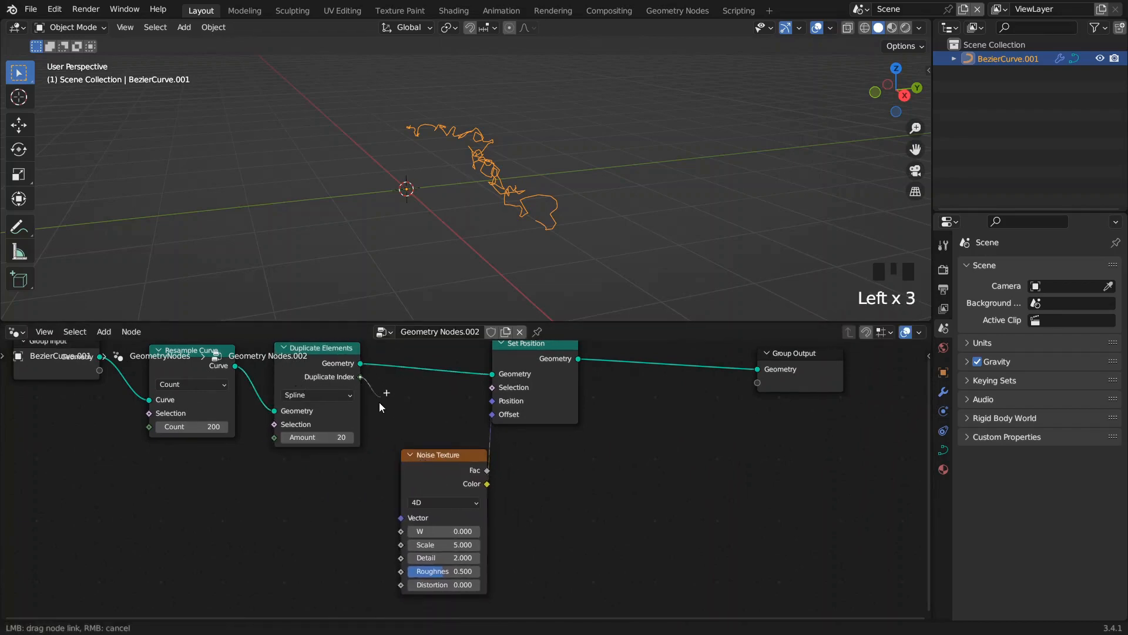
drag(354, 496, 396, 535)
mouse_move(558, 232)
middle_down()
mouse_move(574, 247)
mouse_move(545, 242)
middle_up()
drag(545, 397, 571, 394)
Step: Set the Noise Texture's Scale to 1 and inspect the strings from another angle
mouse_move(441, 544)
mouse_down()
mouse_move(404, 545)
mouse_move(442, 544)
mouse_up()
click(446, 539)
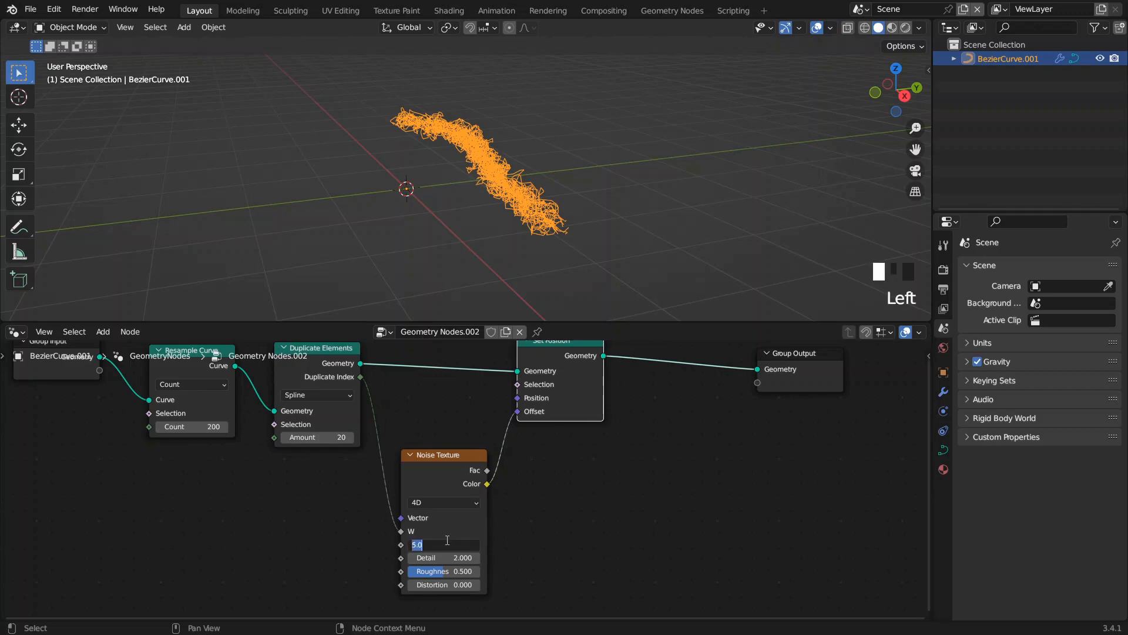
text(1)
key(Return)
middle_drag(564, 246, 629, 206)
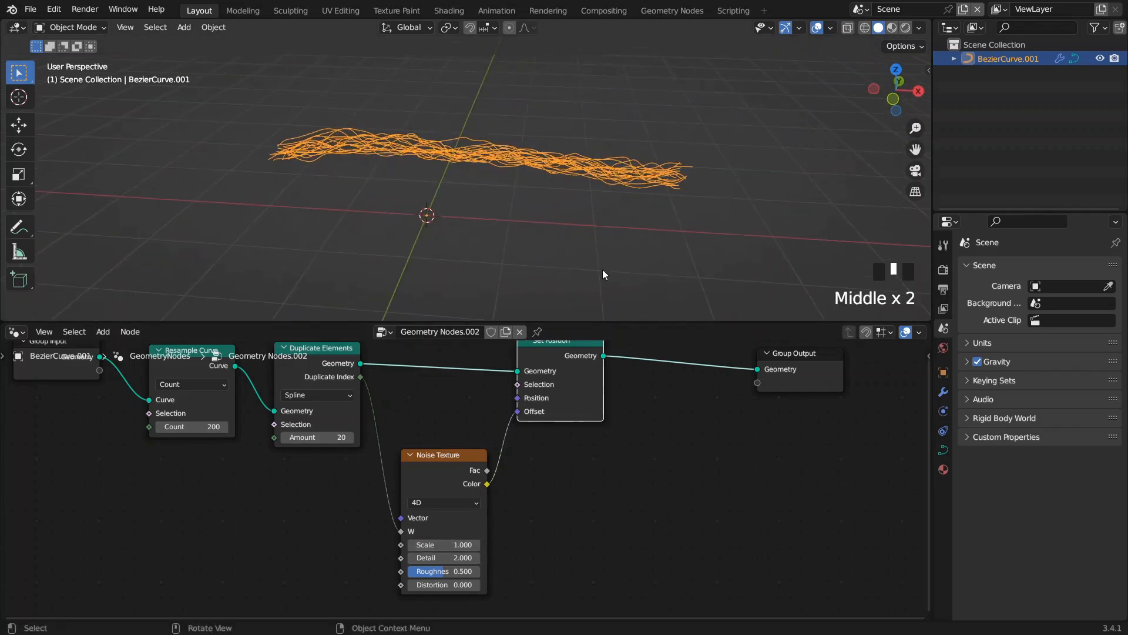
Step: Lower the Noise Texture's Scale to 0.6
shift+drag(448, 545, 411, 545)
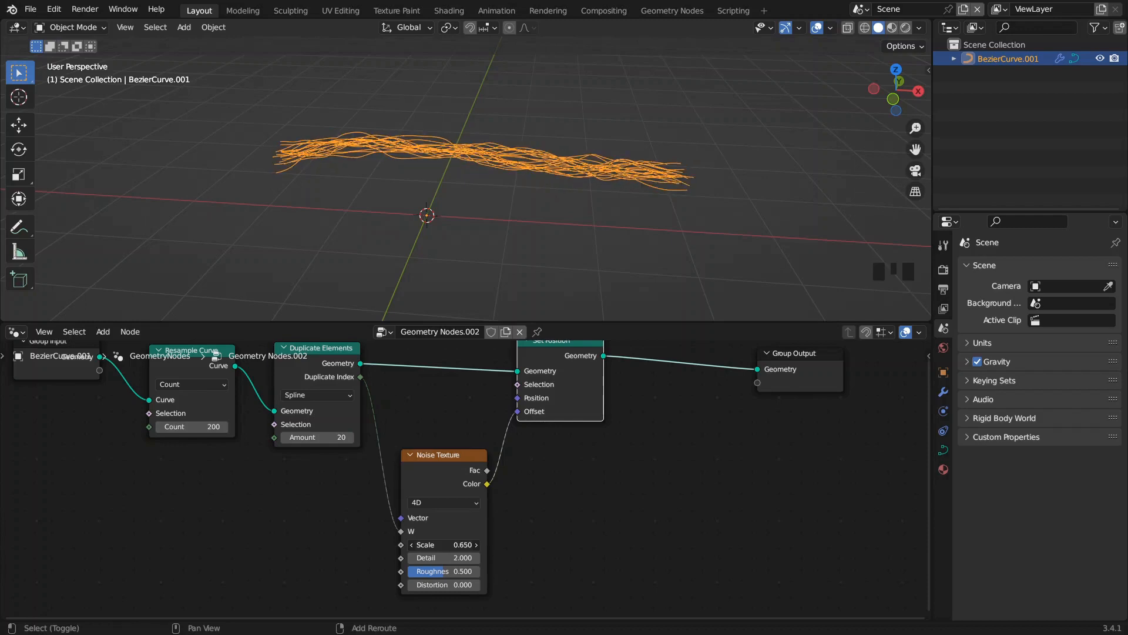
click(455, 546)
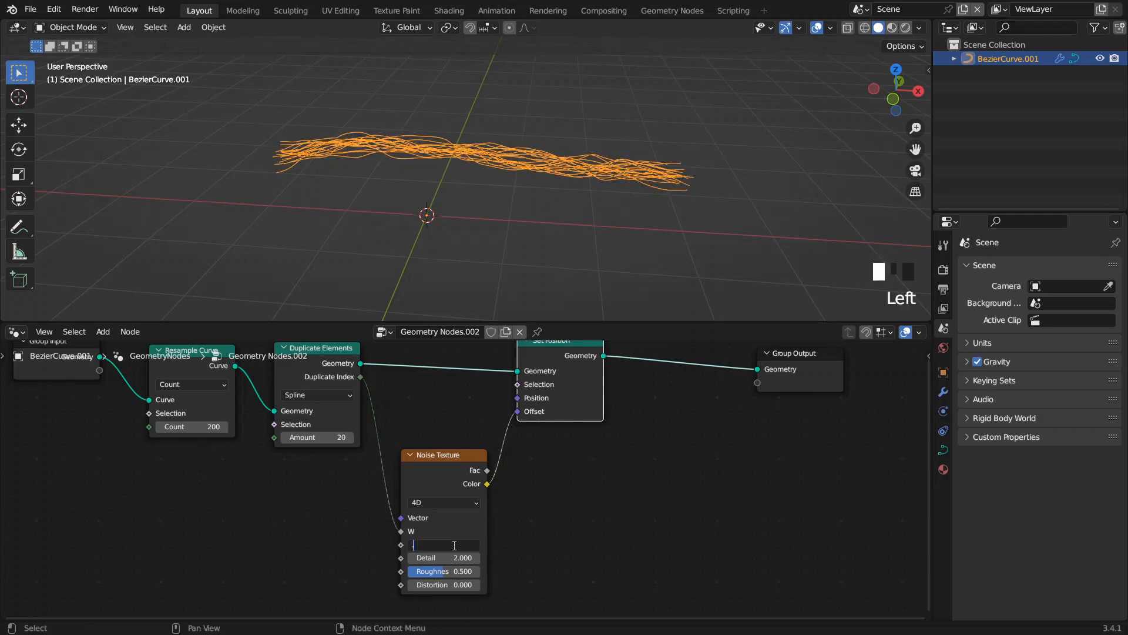
text(0.6)
key(Return)
Step: Spread out the Noise Texture, Set Position and Group Output nodes to make room between them
drag(449, 472, 431, 466)
middle_drag(464, 444, 435, 444)
mouse_move(448, 192)
middle_down()
mouse_move(454, 181)
mouse_move(411, 207)
mouse_move(457, 193)
middle_up()
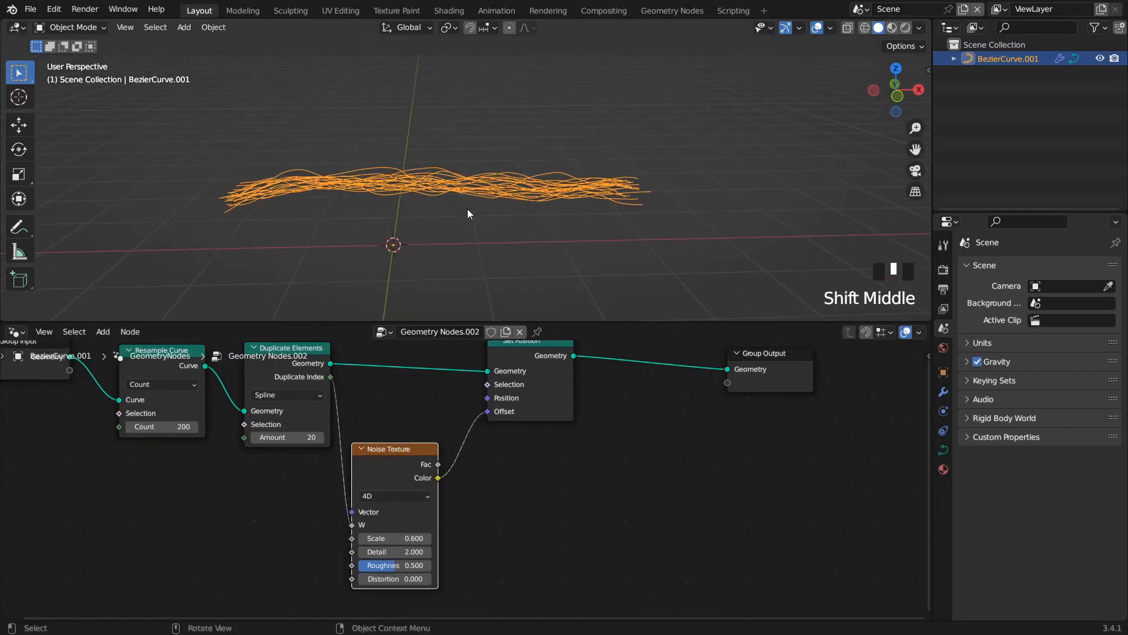
drag(530, 407, 612, 415)
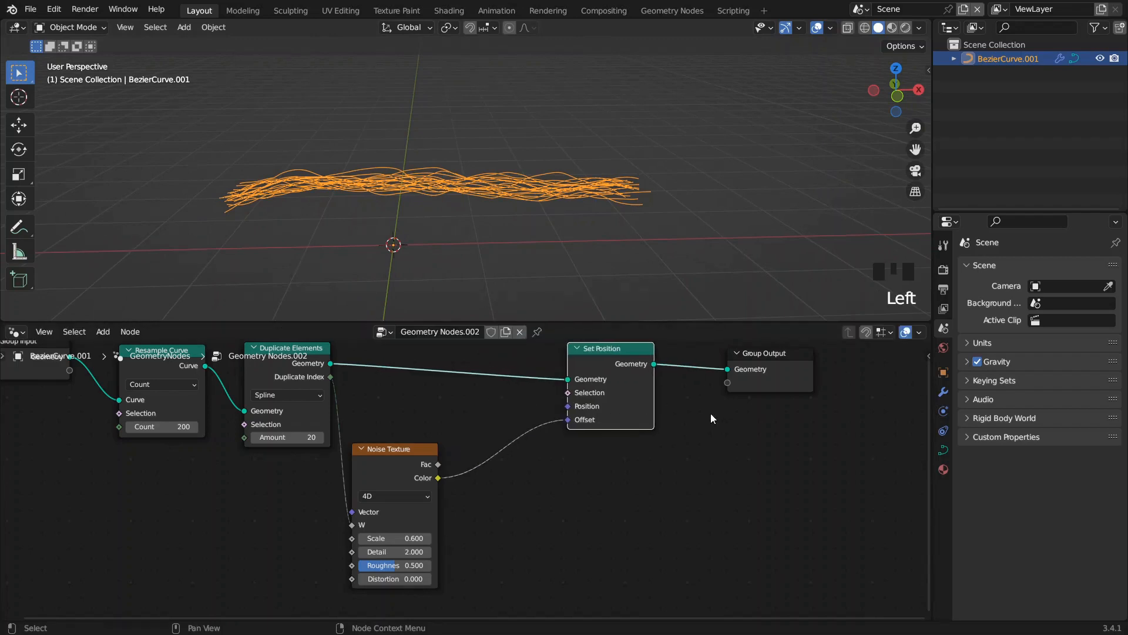
middle_drag(521, 253, 514, 247)
middle_drag(480, 238, 395, 229)
Step: Toggle muting on the Set Position node to compare the original curve with the noise-offset strings
click(625, 408)
key(m)
key(m)
key(m)
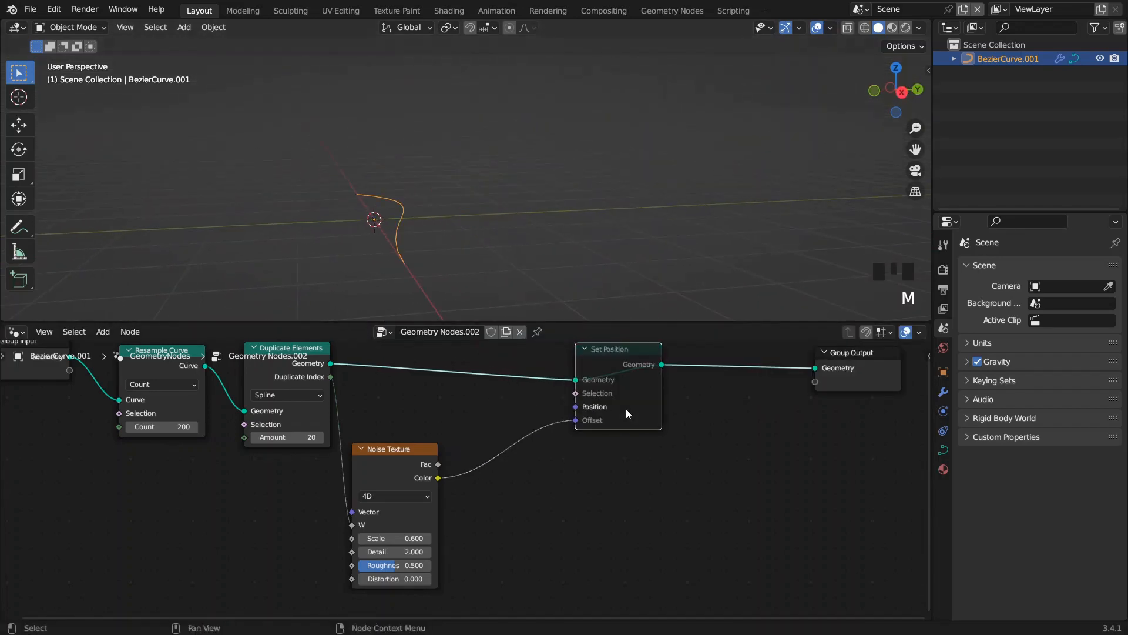
key(m)
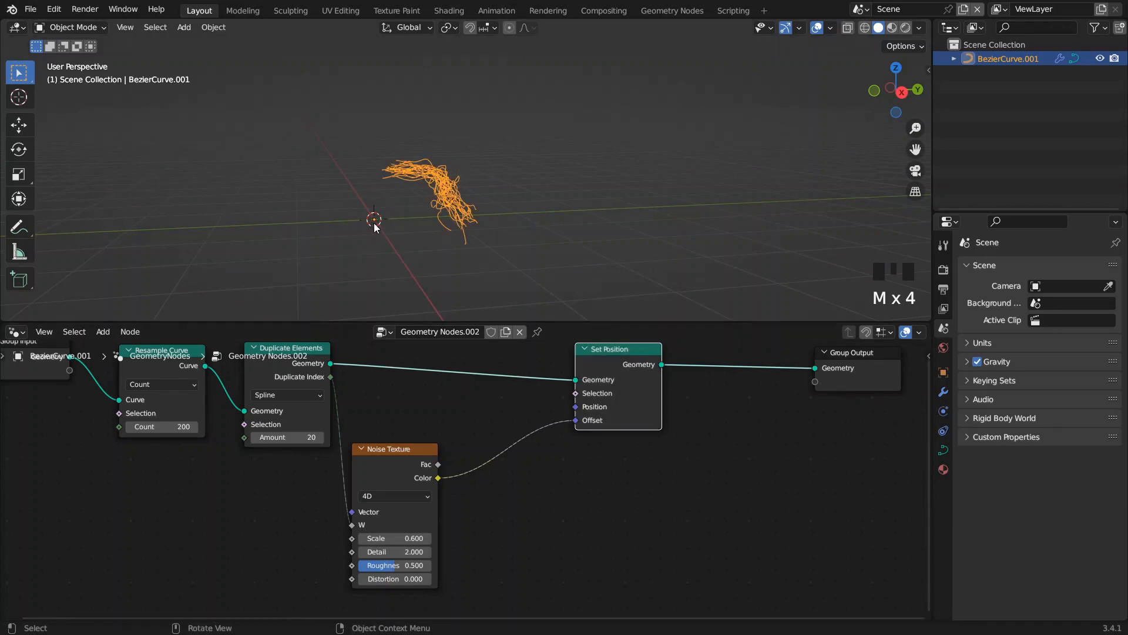
Step: Annotate an arrow from the 3D cursor to the offset strings with the Annotate tool, and erase it
click(19, 225)
drag(376, 222, 446, 176)
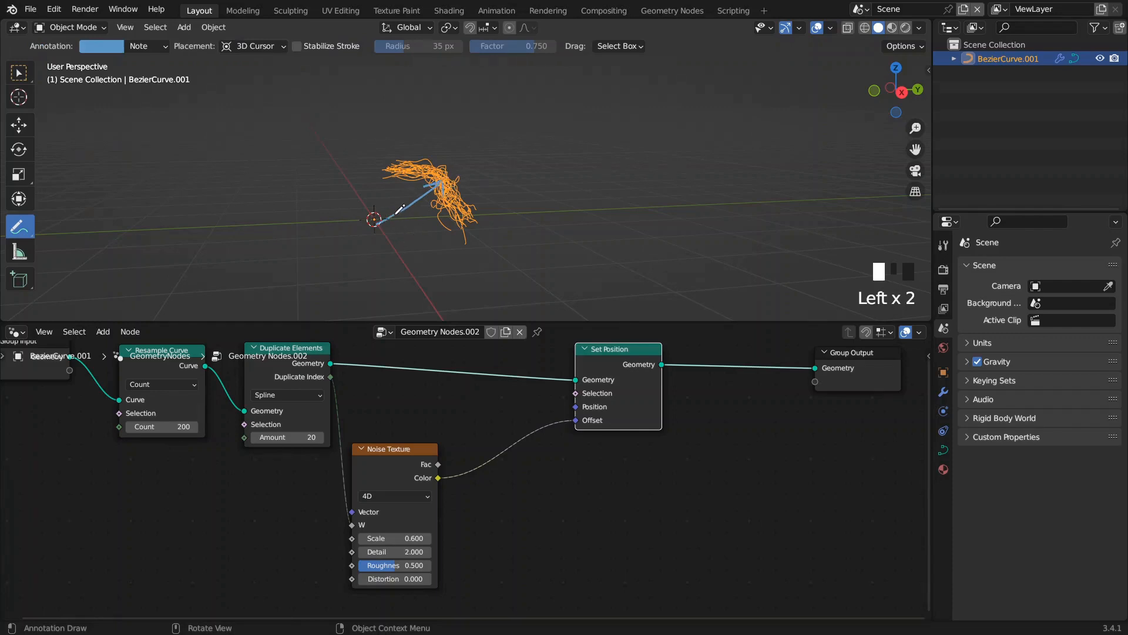
mouse_move(411, 202)
mouse_down()
mouse_move(330, 197)
mouse_move(424, 222)
mouse_move(418, 191)
mouse_move(368, 254)
mouse_move(310, 201)
mouse_up()
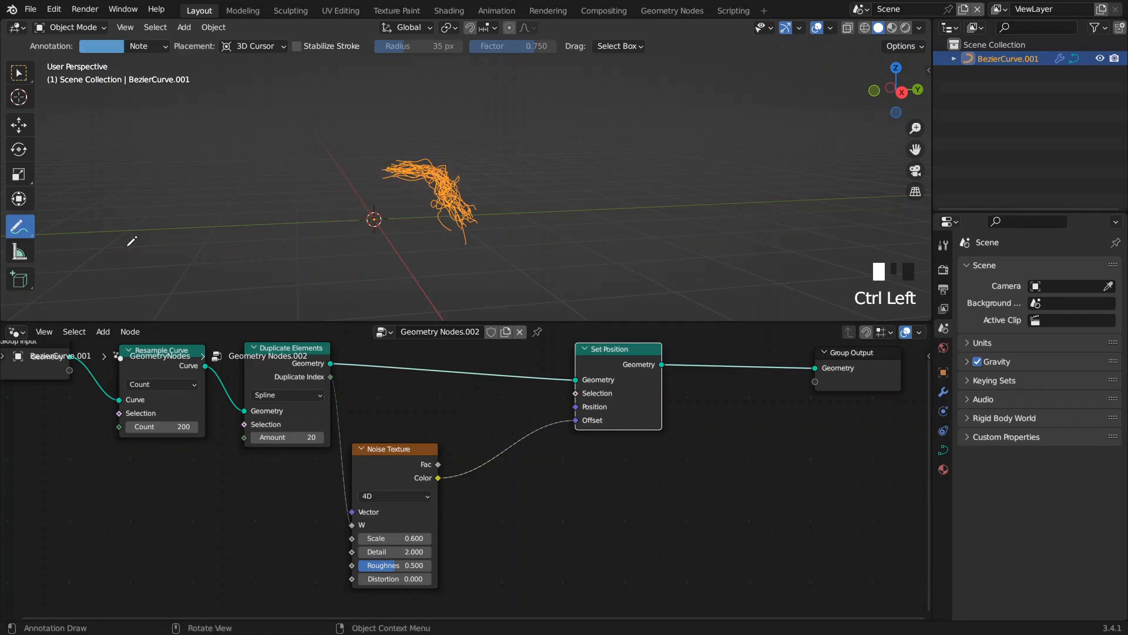
Step: Draw explanatory annotation strokes across the viewport below the strings, and erase them
mouse_move(174, 226)
mouse_down()
mouse_move(176, 282)
mouse_move(203, 247)
mouse_move(266, 262)
mouse_up()
mouse_move(279, 198)
mouse_down()
mouse_move(297, 266)
mouse_move(486, 269)
mouse_move(489, 280)
mouse_up()
mouse_move(516, 220)
mouse_down()
mouse_move(519, 276)
mouse_move(544, 259)
mouse_move(535, 253)
mouse_move(616, 280)
mouse_up()
drag(650, 230, 652, 261)
click(693, 254)
mouse_move(701, 232)
mouse_down()
mouse_move(714, 246)
mouse_move(710, 260)
mouse_up()
mouse_move(727, 198)
mouse_down()
mouse_move(733, 274)
mouse_move(694, 232)
mouse_move(517, 252)
mouse_move(479, 288)
mouse_move(240, 277)
mouse_move(232, 242)
mouse_move(277, 213)
mouse_up()
Step: Insert a Vector Math Subtract node between the noise Color and Set Position's Offset, subtract 0.5 on all three axes, and collapse it
middle_drag(552, 427, 484, 436)
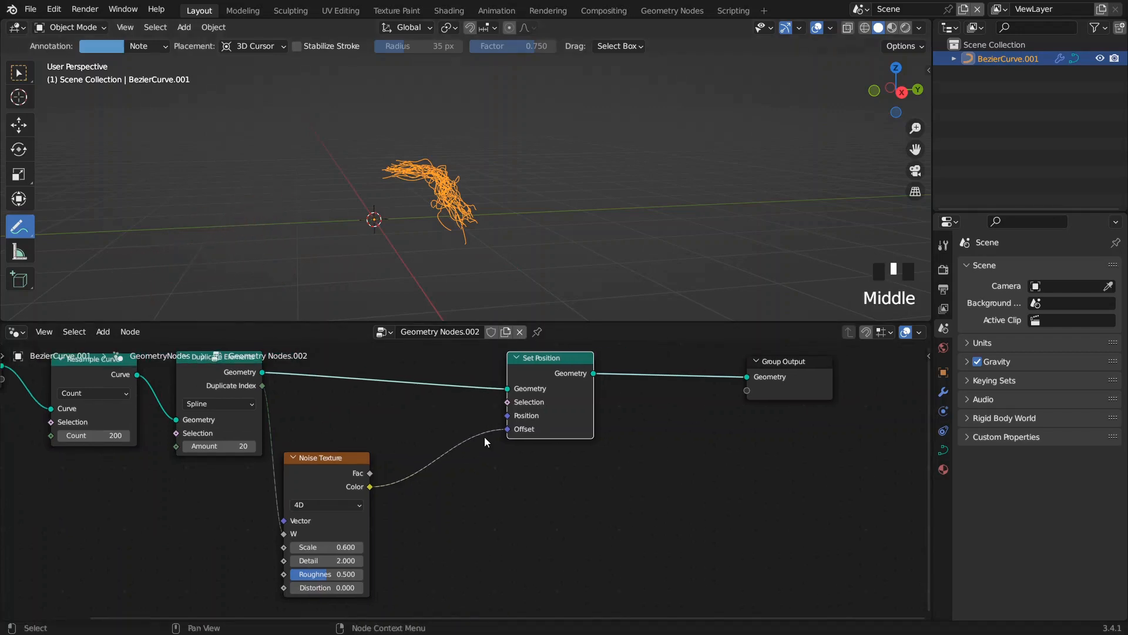
drag(553, 427, 574, 426)
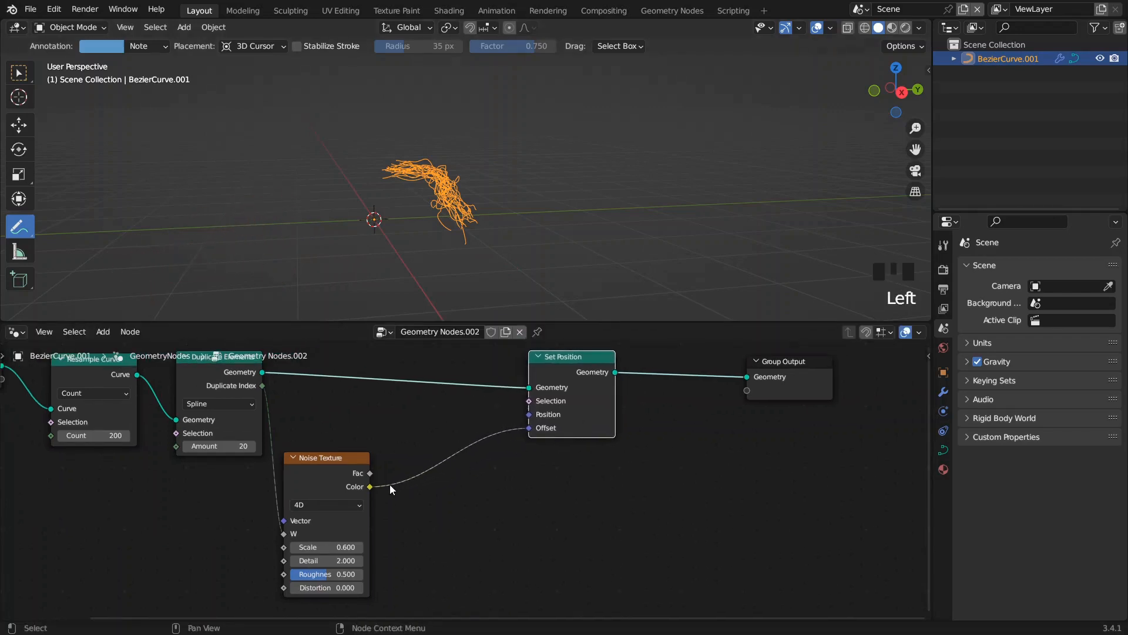
middle_drag(386, 493, 384, 490)
drag(368, 484, 449, 464)
text(subtra)
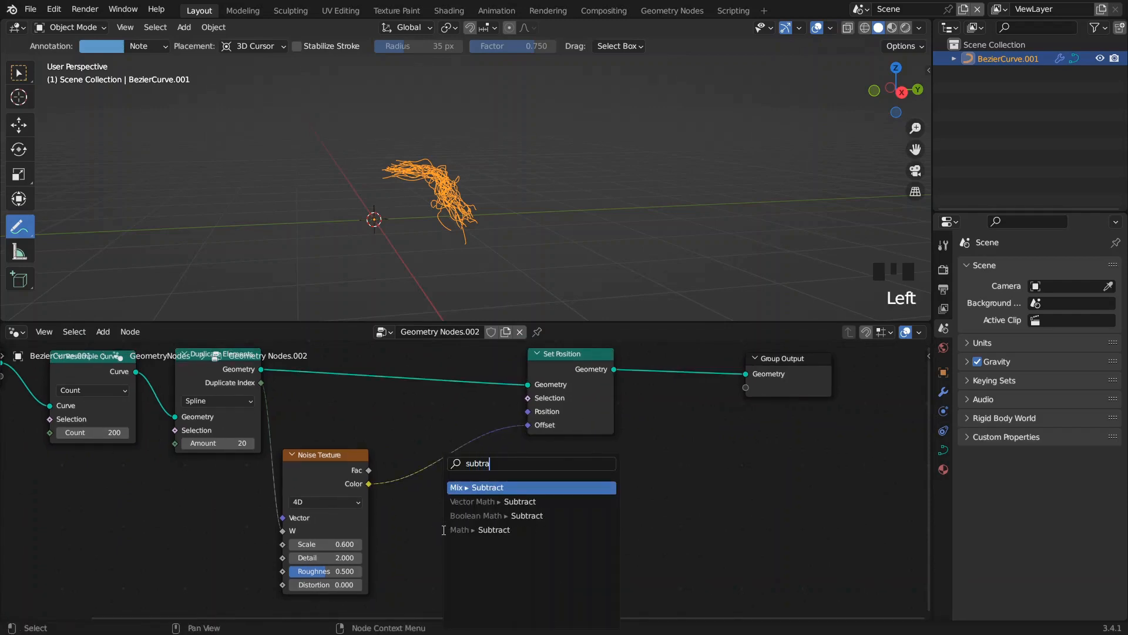
click(488, 501)
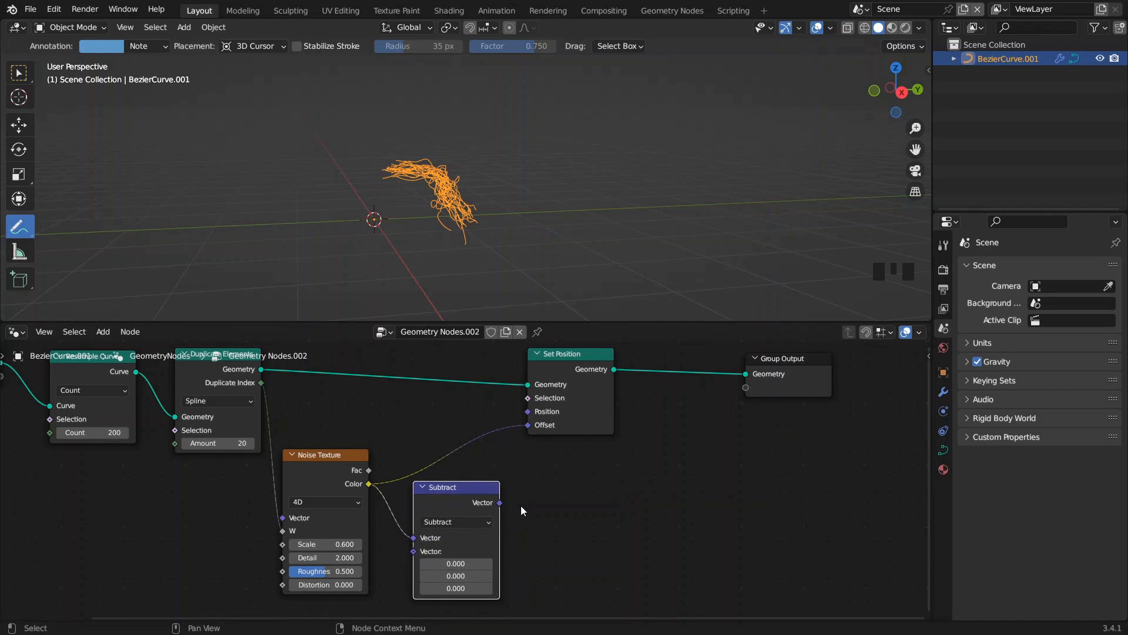
drag(499, 501, 528, 425)
mouse_move(458, 563)
mouse_down()
mouse_move(464, 588)
mouse_move(459, 563)
mouse_up()
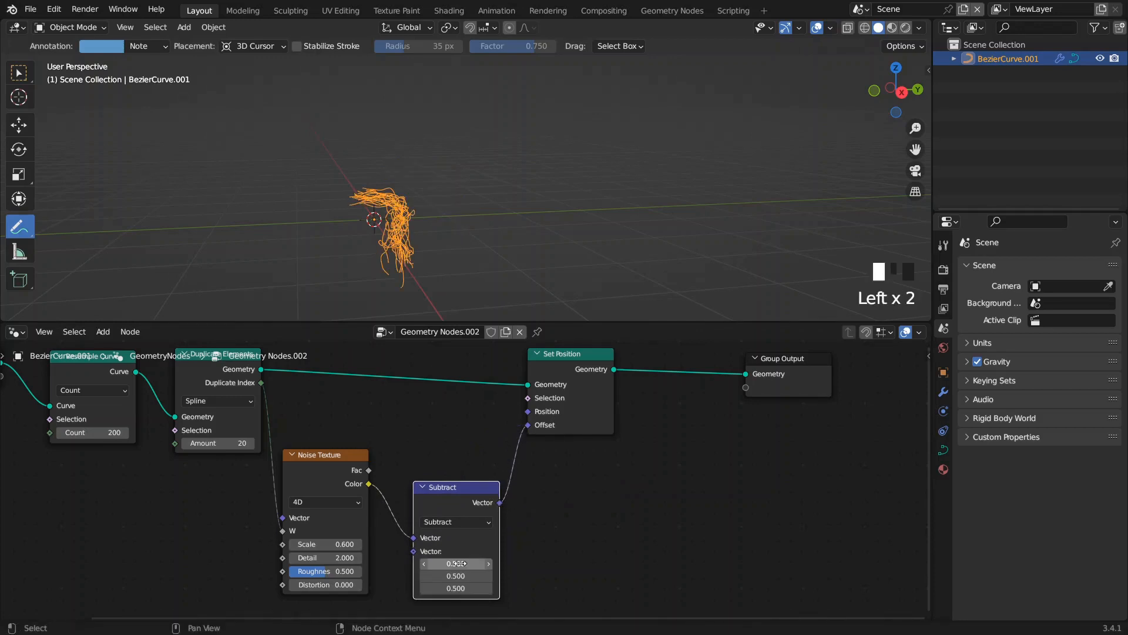
click(422, 487)
Step: Toggle Set Position's mute state to check how the strings are centred on the original curve after the subtraction
click(596, 417)
key(m)
key(m)
key(m)
key(m)
key(m)
Step: Add a Vector Math Scale node below Subtract, fed by Subtract's Vector output
middle_drag(590, 415, 569, 394)
drag(511, 435, 519, 459)
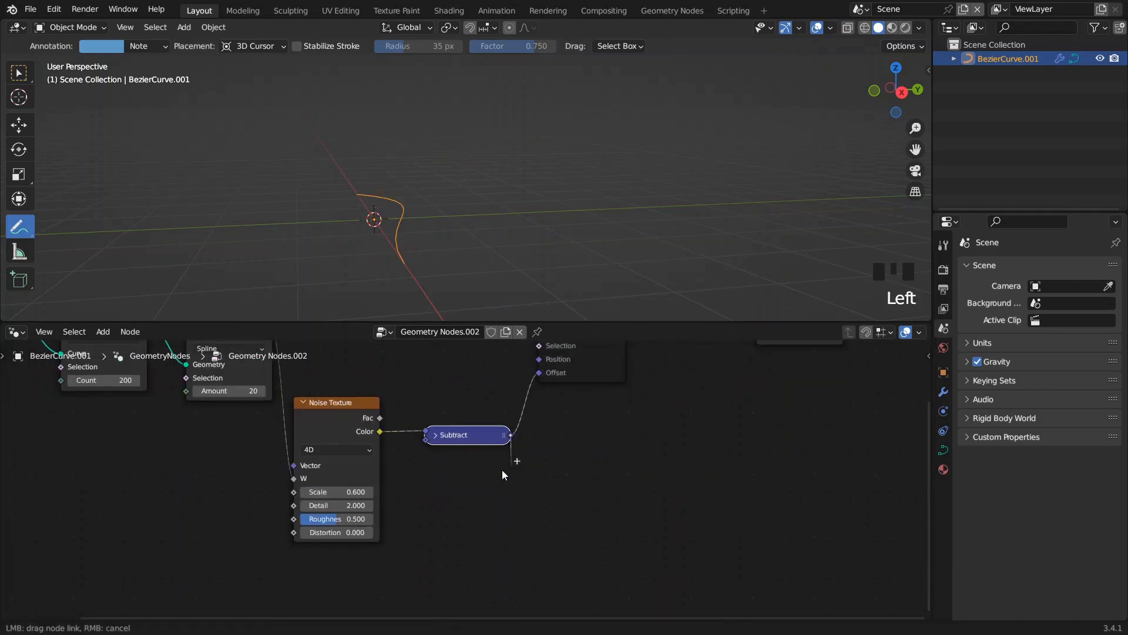
drag(453, 476, 453, 477)
text(sca)
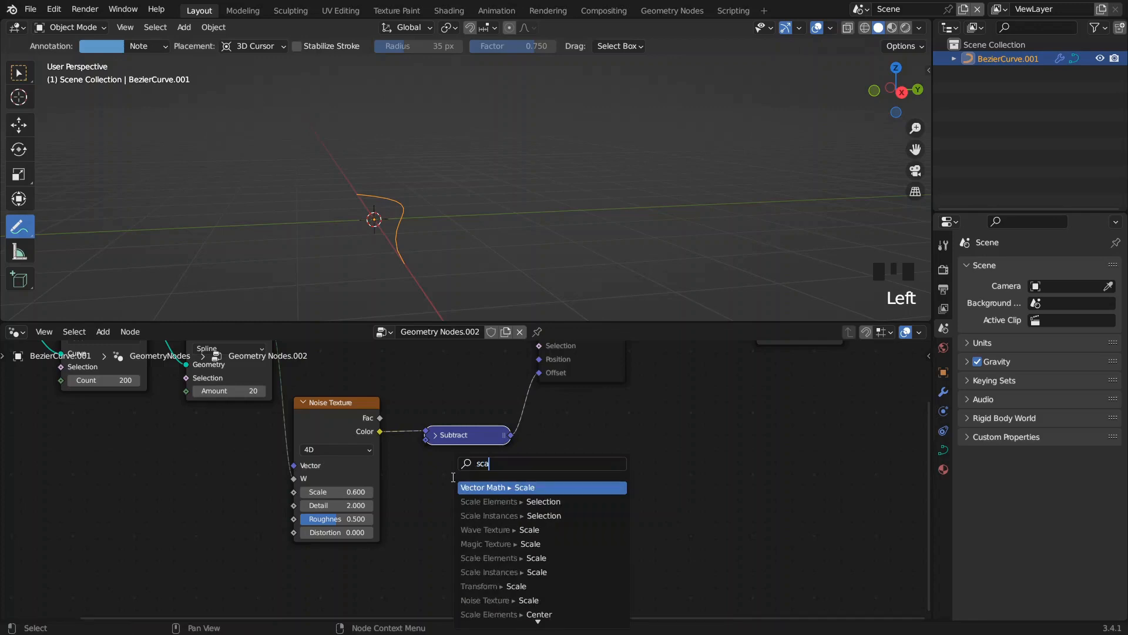
key(Return)
click(439, 473)
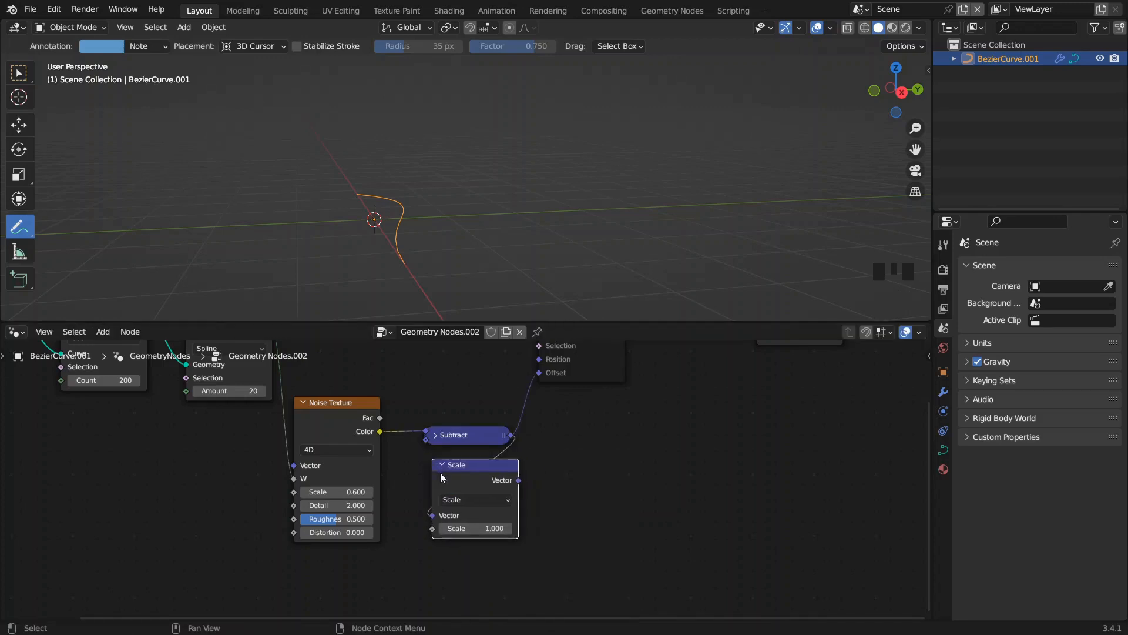
middle_drag(439, 472, 419, 490)
Step: Unmute Set Position and connect the Scale node's Vector output to its Offset input
drag(565, 379, 592, 379)
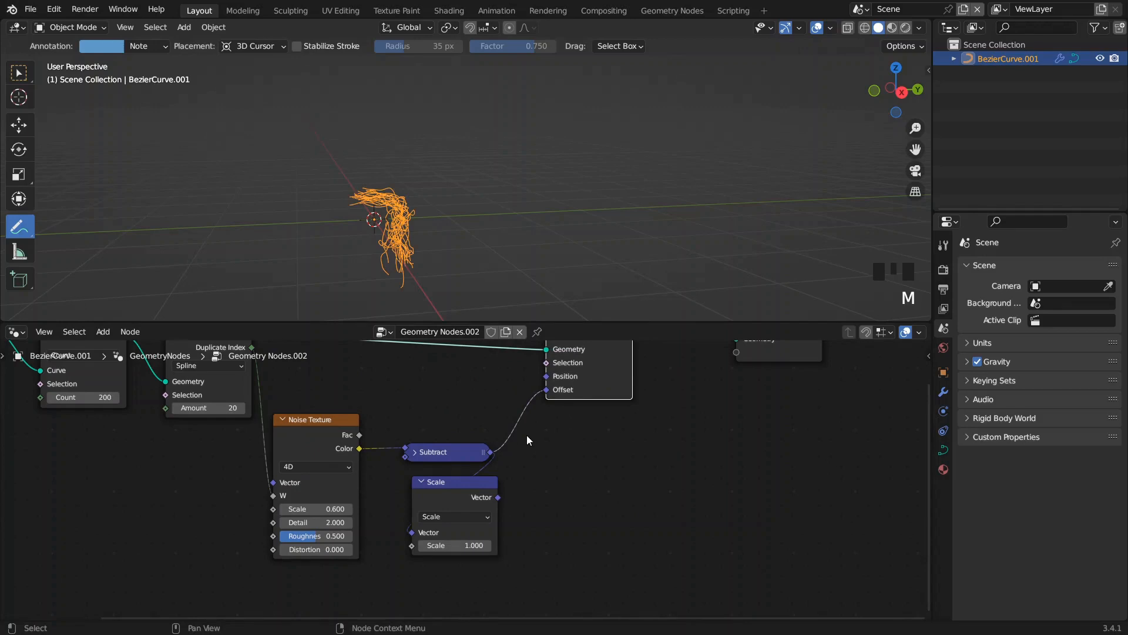
middle_drag(491, 489, 498, 497)
shift+click(460, 553)
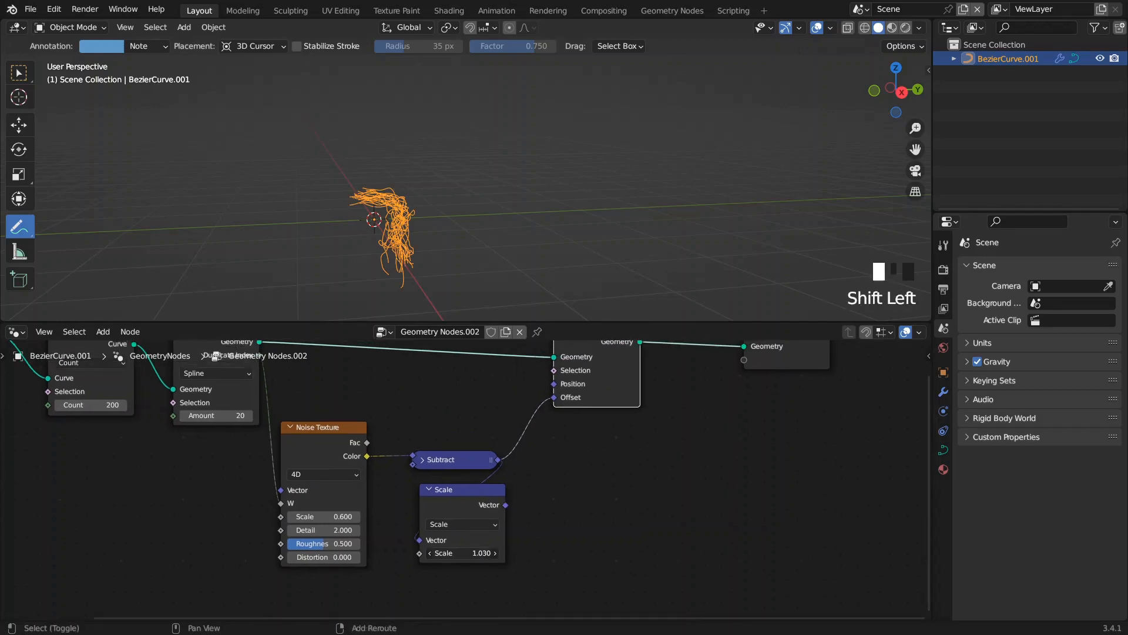
shift+drag(460, 552, 437, 553)
drag(505, 504, 553, 397)
Step: Try out the Scale node's factor while viewing the strings from the side, and leave it at 1
mouse_move(460, 553)
shift+mouse_down()
mouse_move(481, 553)
mouse_move(460, 552)
shift+mouse_up()
middle_drag(435, 241, 617, 228)
mouse_move(477, 552)
mouse_down()
mouse_move(499, 553)
mouse_move(477, 552)
mouse_up()
shift+middle_drag(455, 224, 514, 235)
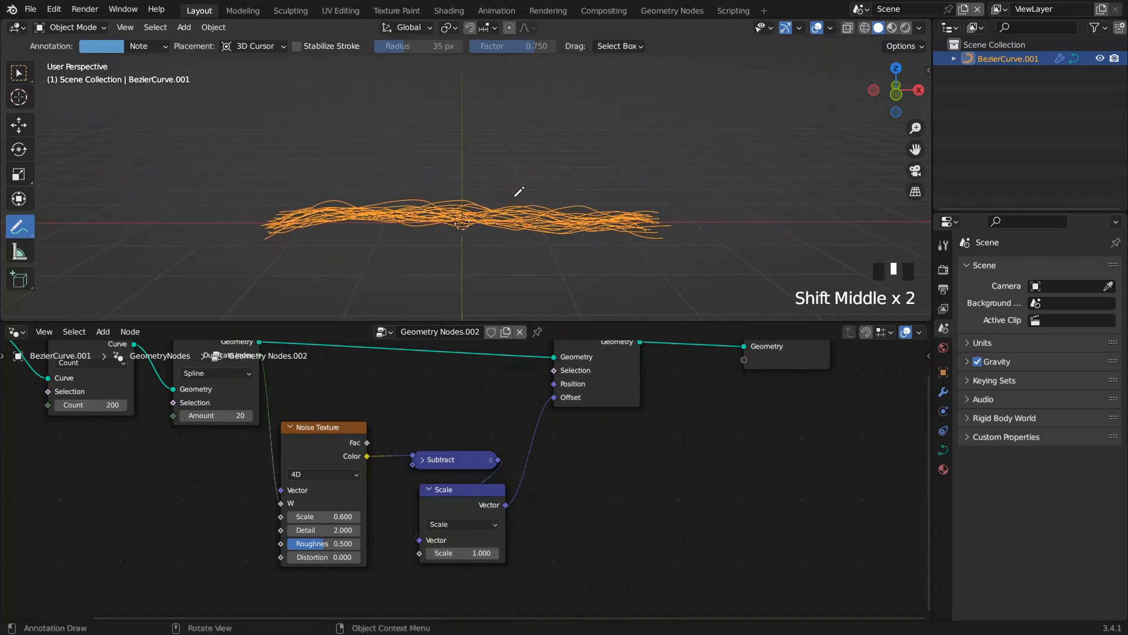
Step: Draw annotation marks around the ends and middle of the strings, and undo them
mouse_move(658, 188)
mouse_down()
mouse_move(637, 189)
mouse_move(693, 214)
mouse_move(657, 188)
mouse_up()
mouse_move(314, 181)
mouse_down()
mouse_move(228, 211)
mouse_move(362, 195)
mouse_move(302, 174)
mouse_up()
mouse_move(437, 178)
mouse_down()
mouse_move(378, 206)
mouse_move(503, 215)
mouse_move(390, 177)
mouse_move(390, 209)
mouse_up()
key(ctrl+z)
key(ctrl+z)
key(ctrl+z)
key(ctrl+z)
key(ctrl+z)
key(ctrl+z)
Step: Move Set Position and Group Output farther along the node chain to make room after the Scale node
middle_drag(552, 456, 521, 484)
drag(563, 414, 619, 413)
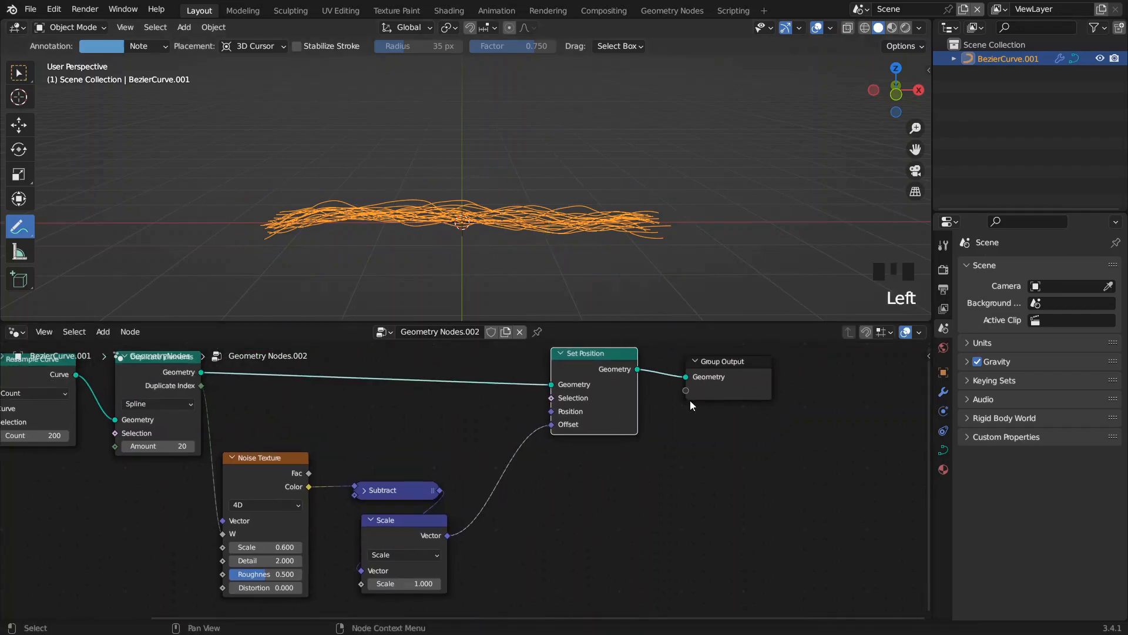
drag(690, 397, 782, 392)
middle_drag(457, 417, 556, 403)
drag(363, 404, 495, 514)
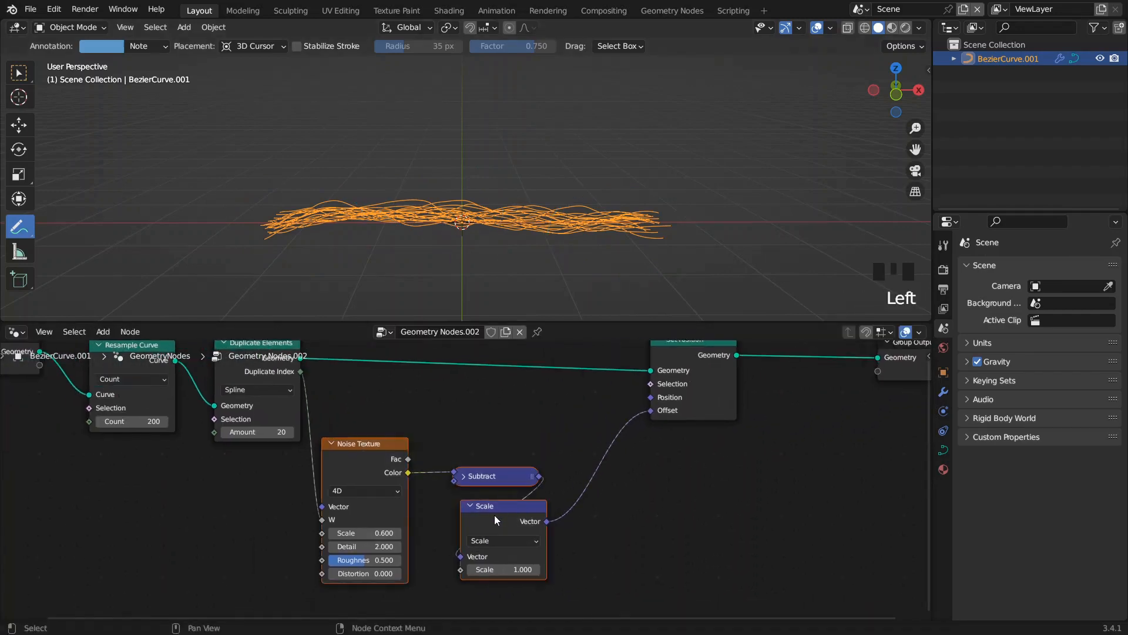
click(372, 493)
Step: Add a Spline Parameter node below Duplicate Elements, beside the Noise Texture
middle_drag(165, 561, 273, 523)
key(space)
text(pram)
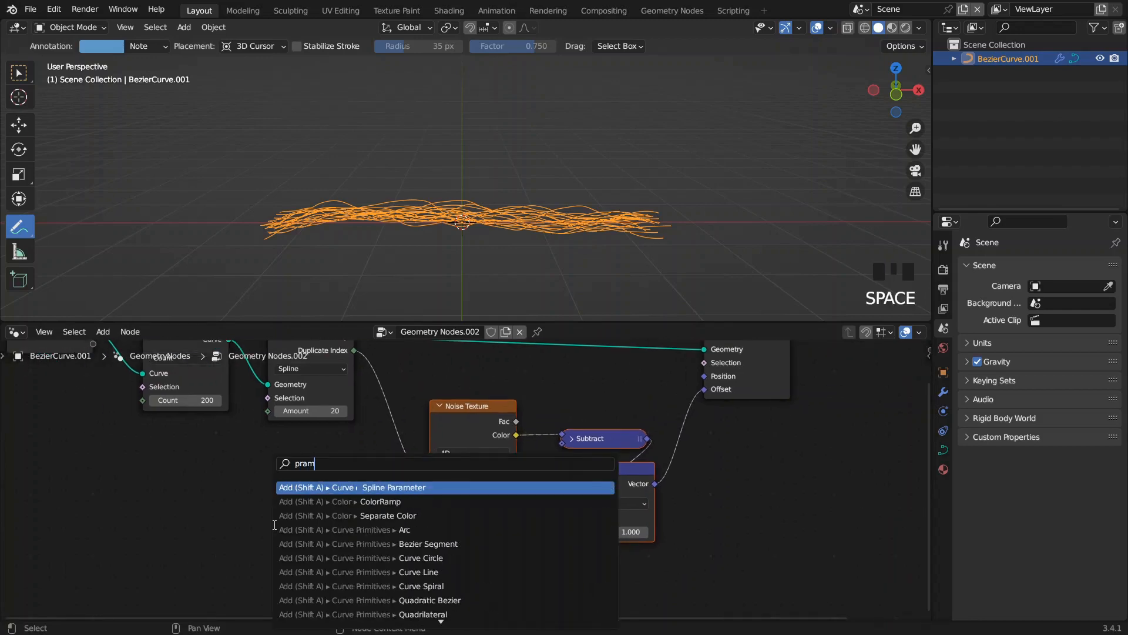
key(Return)
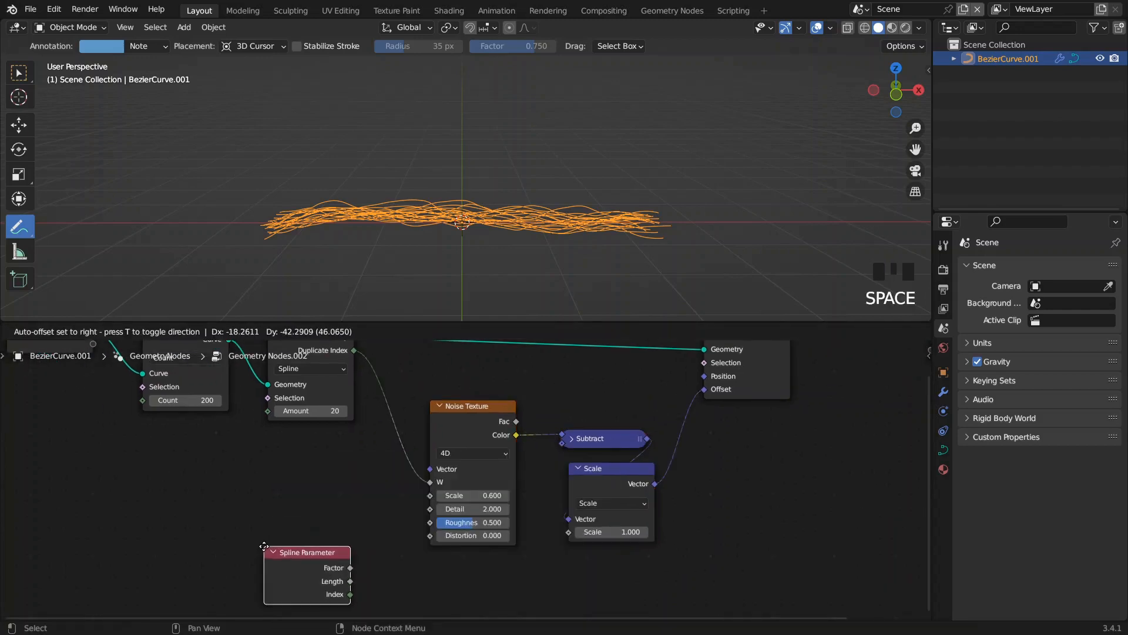
middle_drag(282, 522, 223, 485)
click(221, 503)
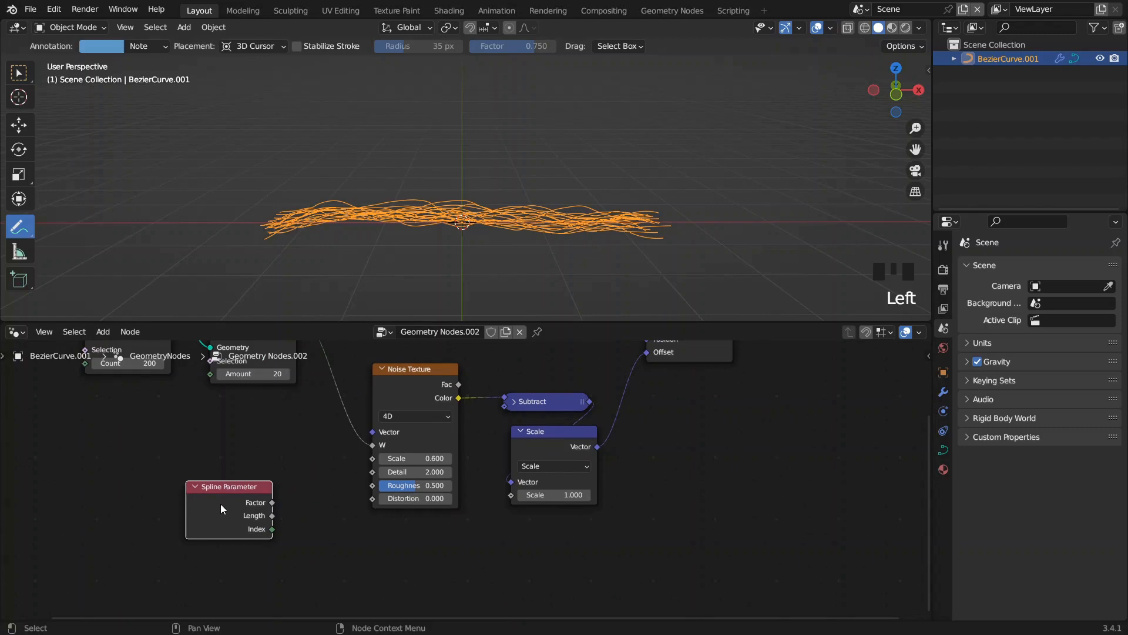
Step: Preview the Spline Parameter's Factor on the Duplicate Elements geometry through a Viewer node placed below the Scale node
ctrl+shift+click(221, 502)
drag(342, 509, 587, 535)
middle_drag(259, 345, 243, 389)
ctrl+shift+click(245, 389)
shift+scroll(508, 494, down, 3)
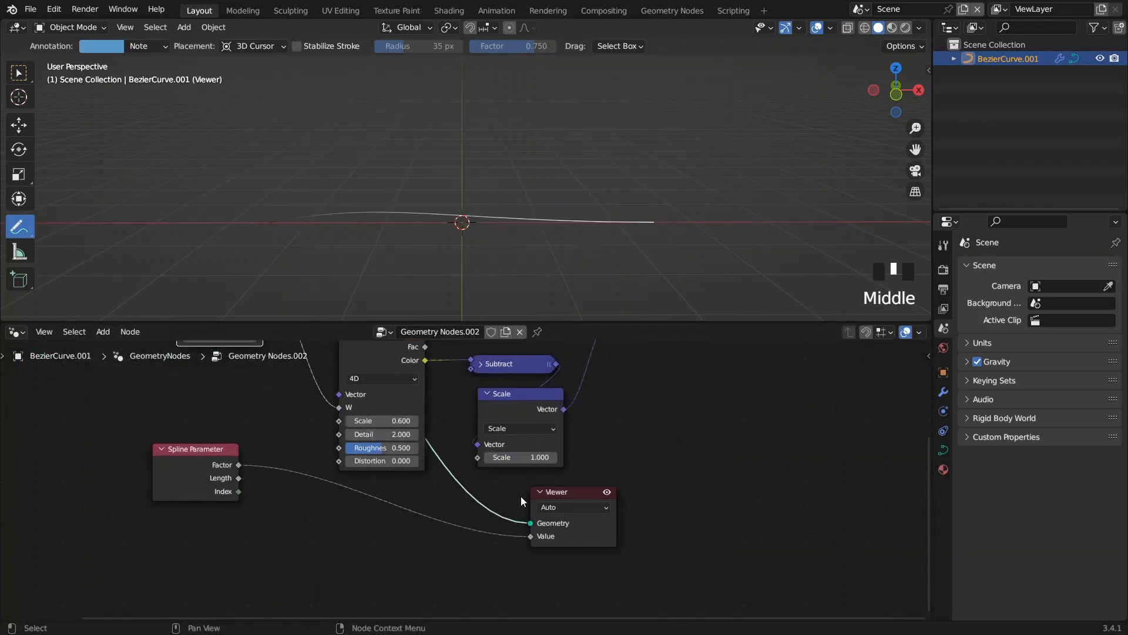
shift+middle_drag(363, 190, 299, 241)
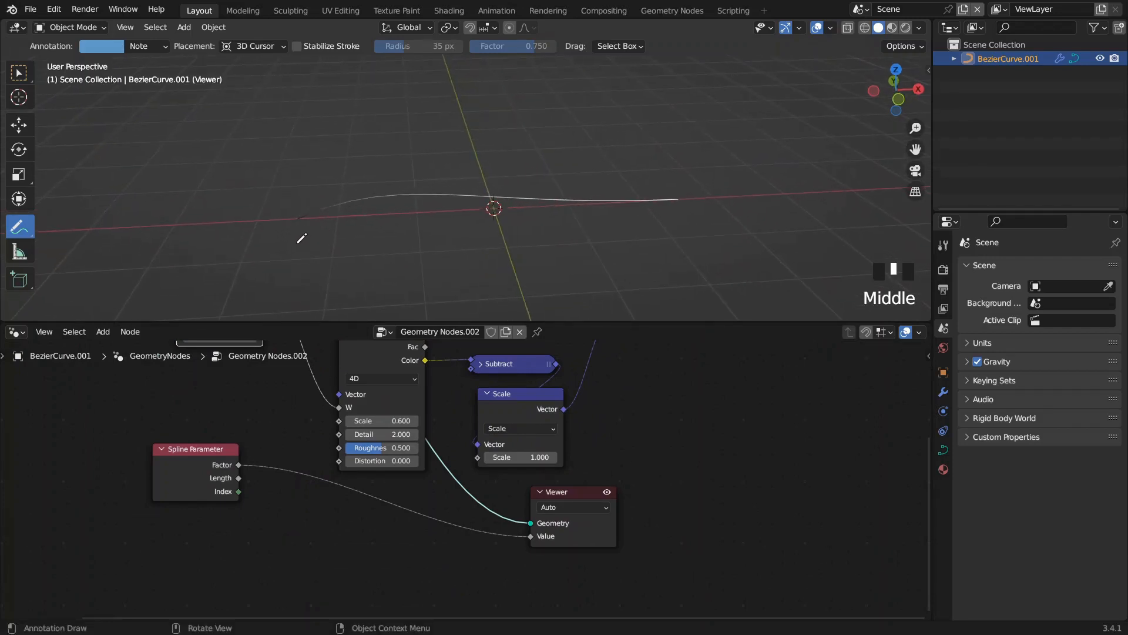
Step: Annotate the curve's start with 0, its end with 1 and tick marks in between, and erase the annotations
drag(298, 241, 307, 248)
drag(683, 224, 694, 250)
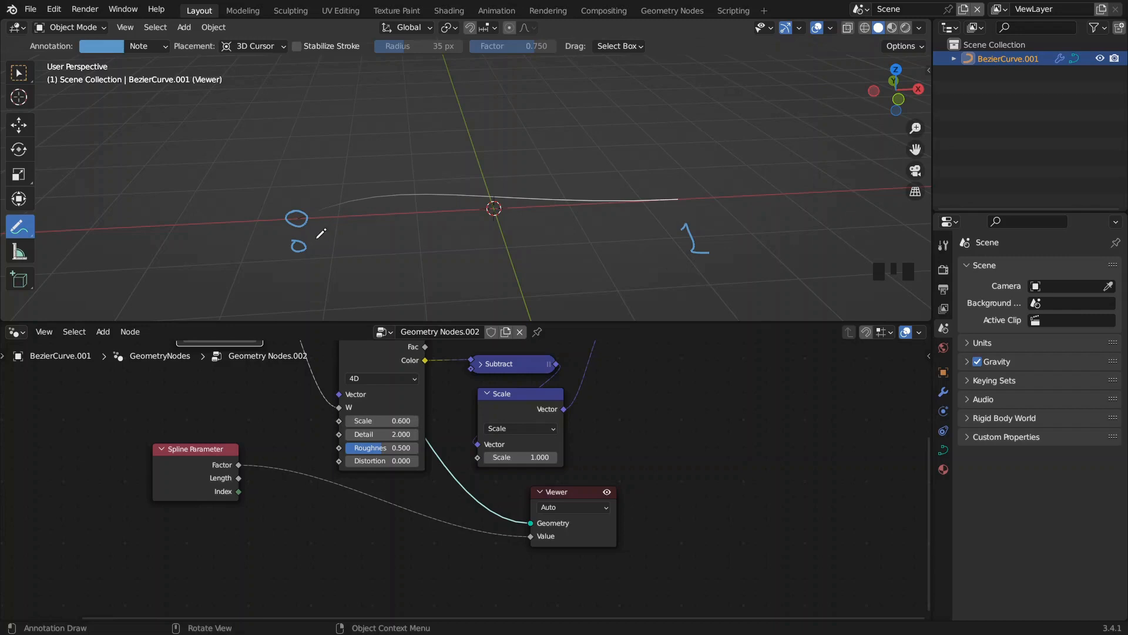
mouse_move(343, 195)
mouse_down()
mouse_move(350, 210)
mouse_move(442, 203)
mouse_up()
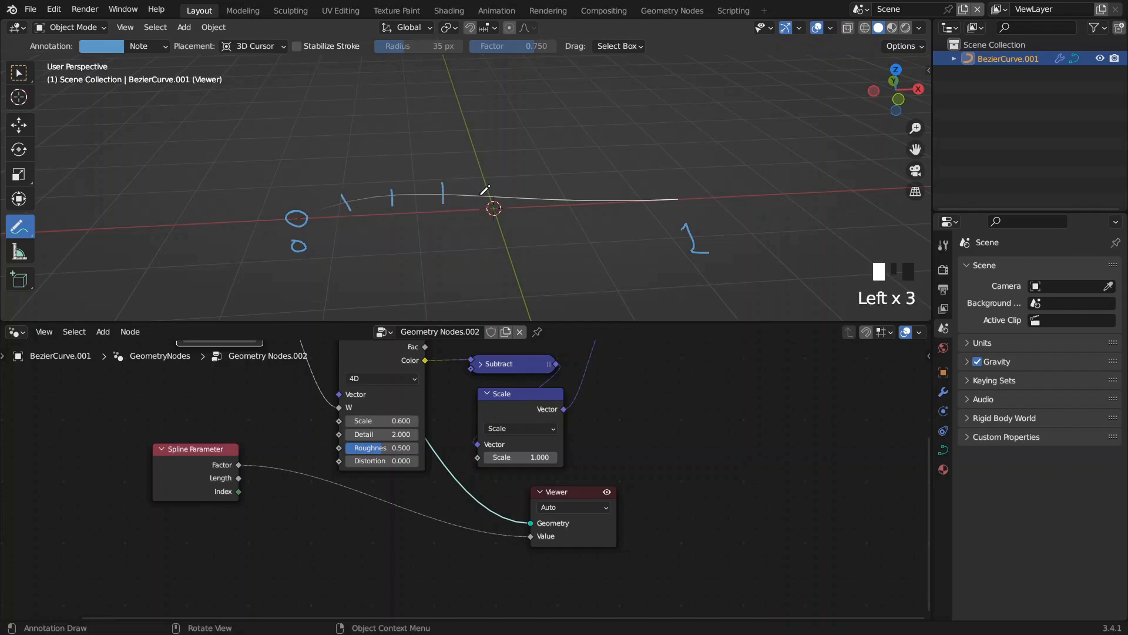
drag(502, 184, 495, 195)
drag(566, 196, 565, 211)
drag(637, 193, 636, 211)
mouse_move(694, 229)
ctrl+mouse_down()
mouse_move(361, 202)
mouse_move(283, 259)
mouse_move(580, 188)
ctrl+mouse_up()
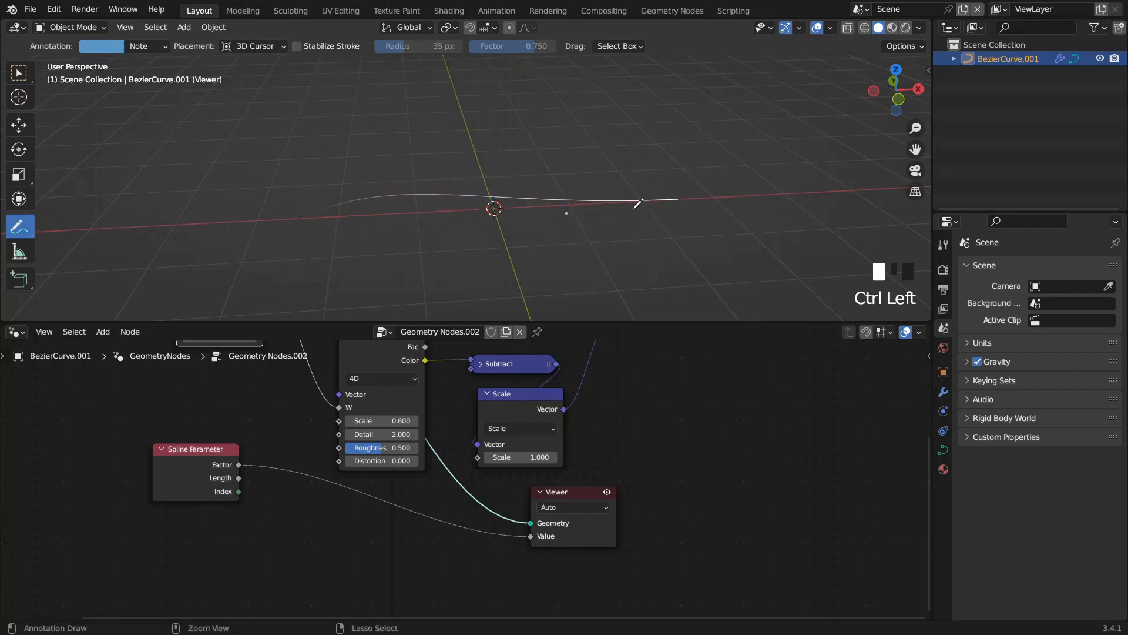
Step: Switch to the Geometry Nodes workspace and examine the Viewer's Factor values from the first to the last control point in the spreadsheet
click(671, 10)
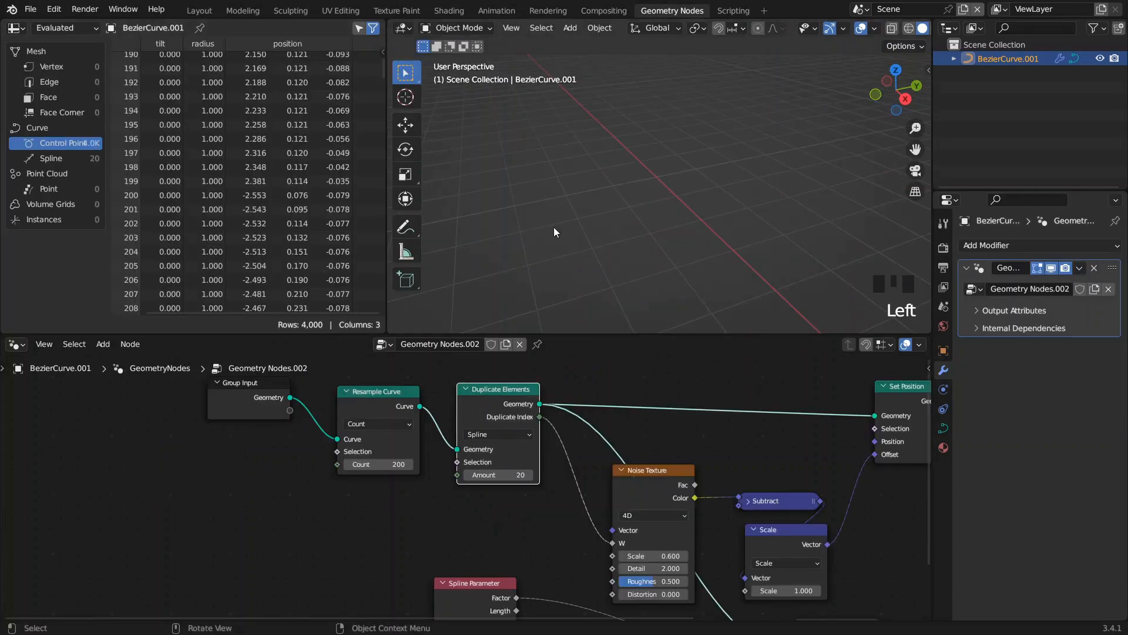
key(KP_Decimal)
middle_drag(570, 214, 669, 291)
middle_drag(712, 492, 573, 376)
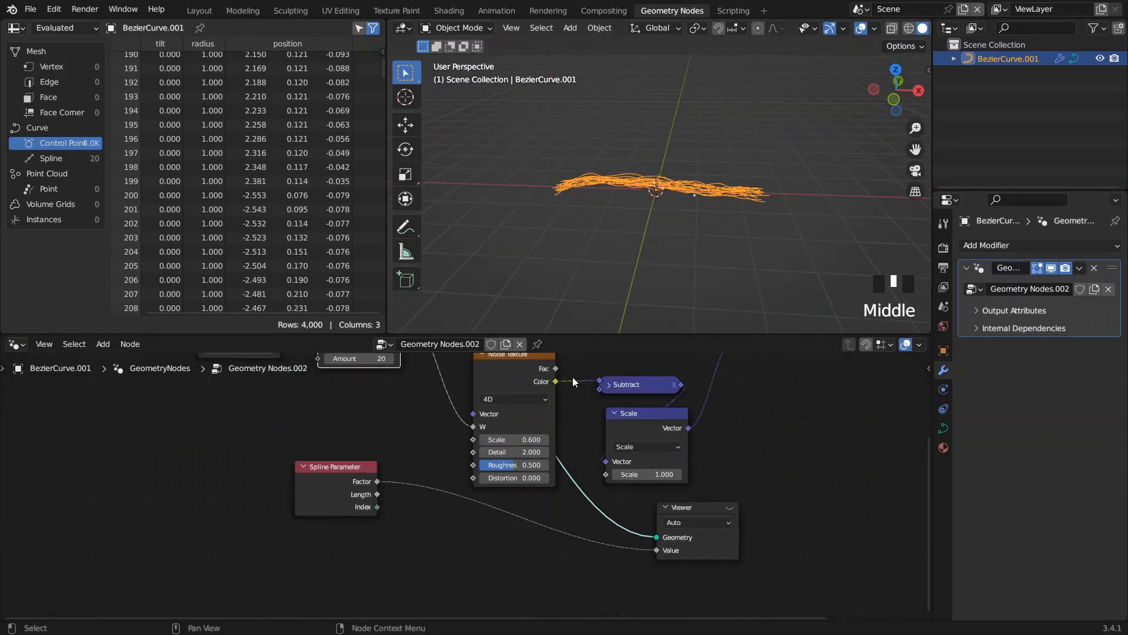
click(730, 504)
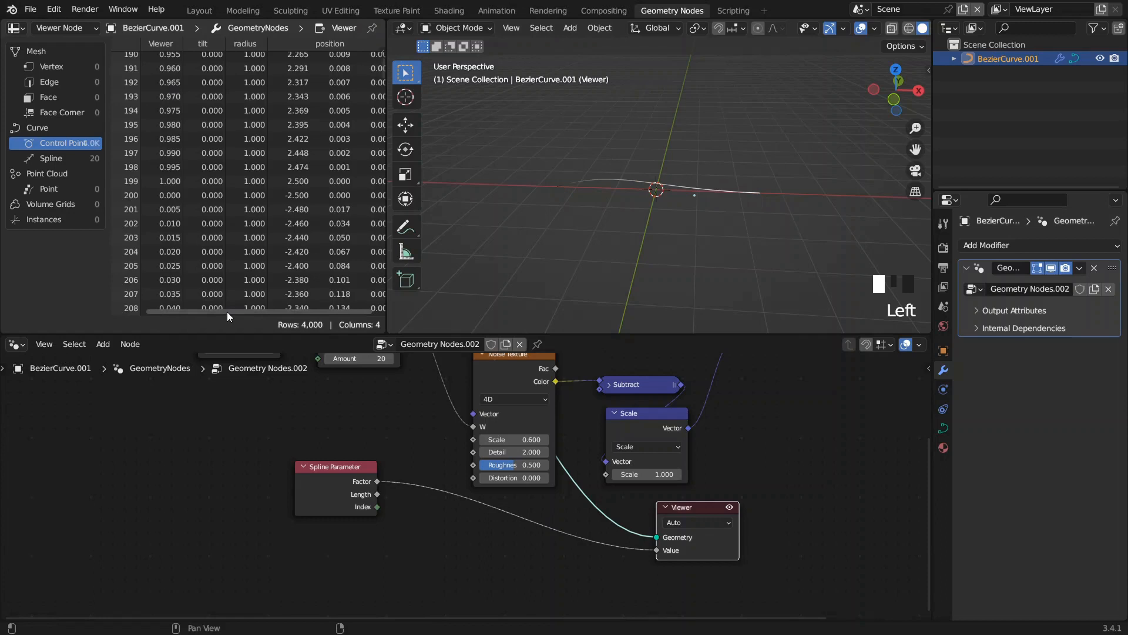
scroll(194, 235, up, 5)
scroll(176, 83, up, 10)
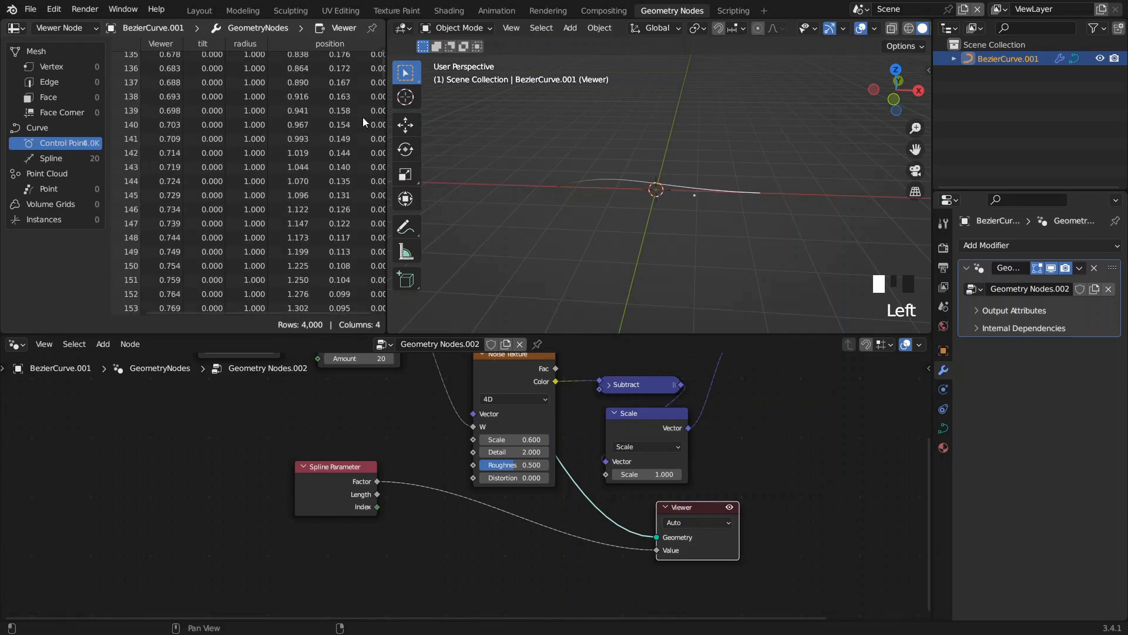
drag(383, 79, 383, 46)
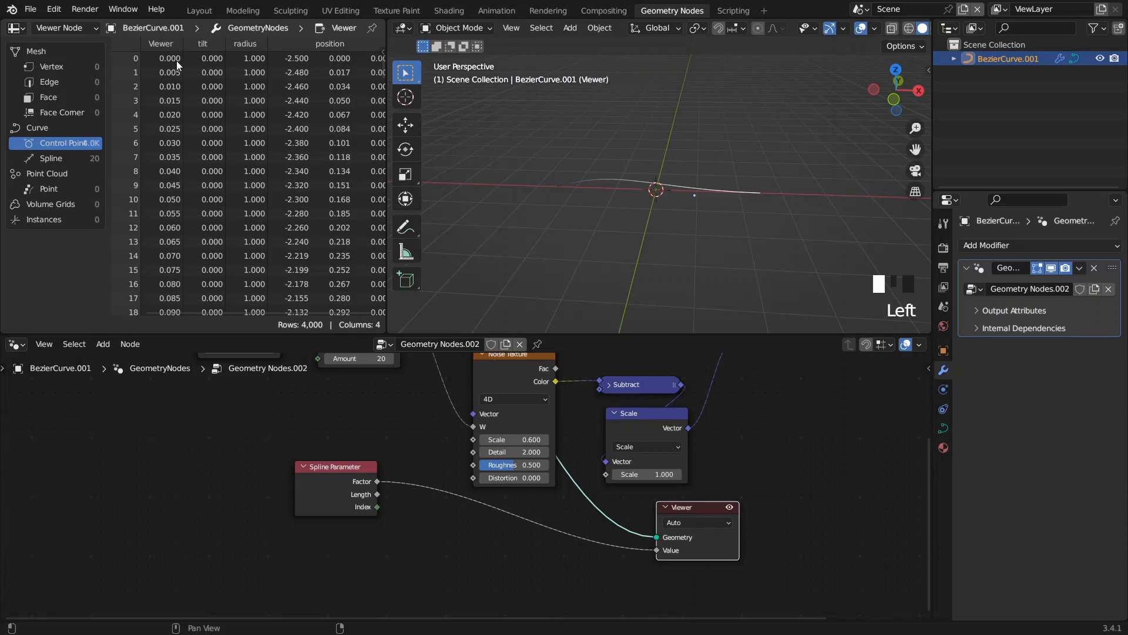
drag(382, 65, 379, 344)
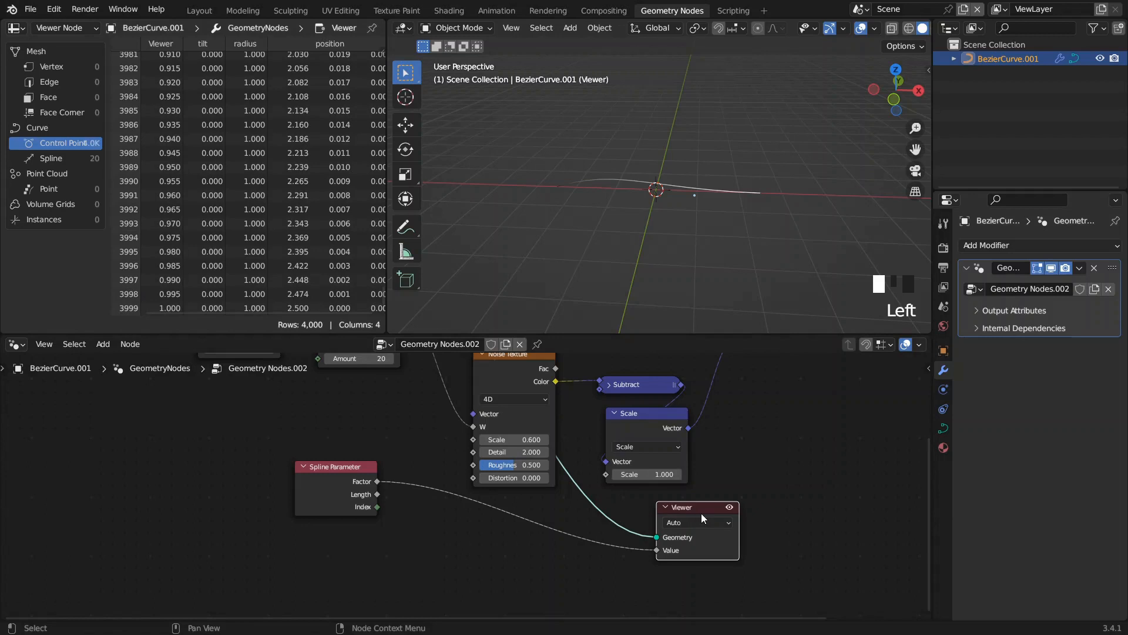
Step: Delete the Viewer node and return to the Layout workspace
key(x)
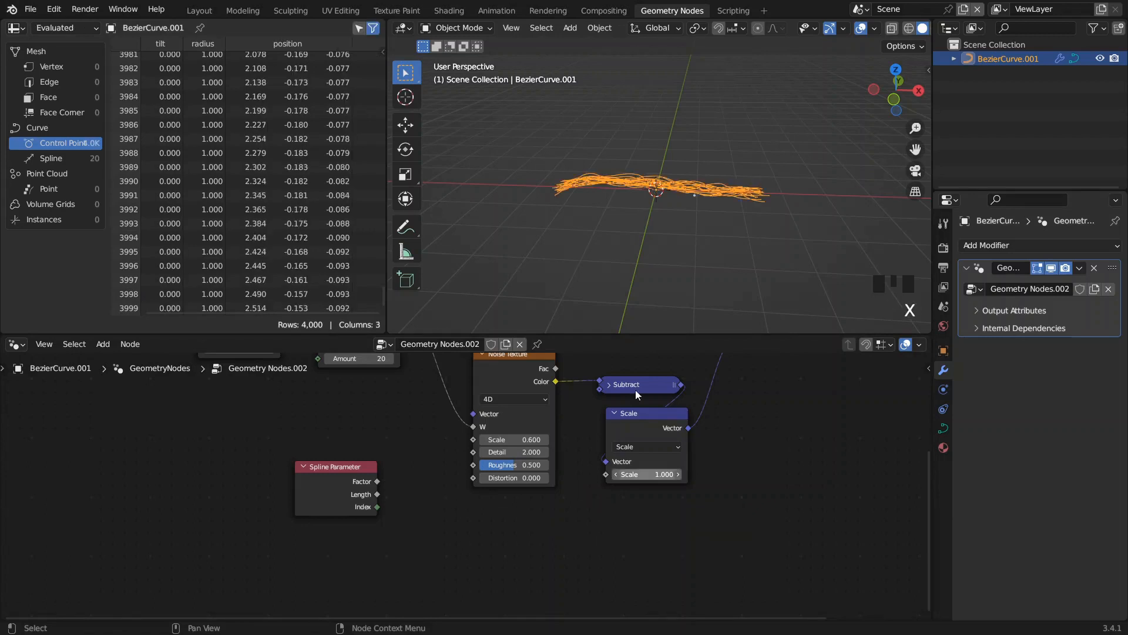
click(210, 10)
middle_drag(543, 412, 408, 478)
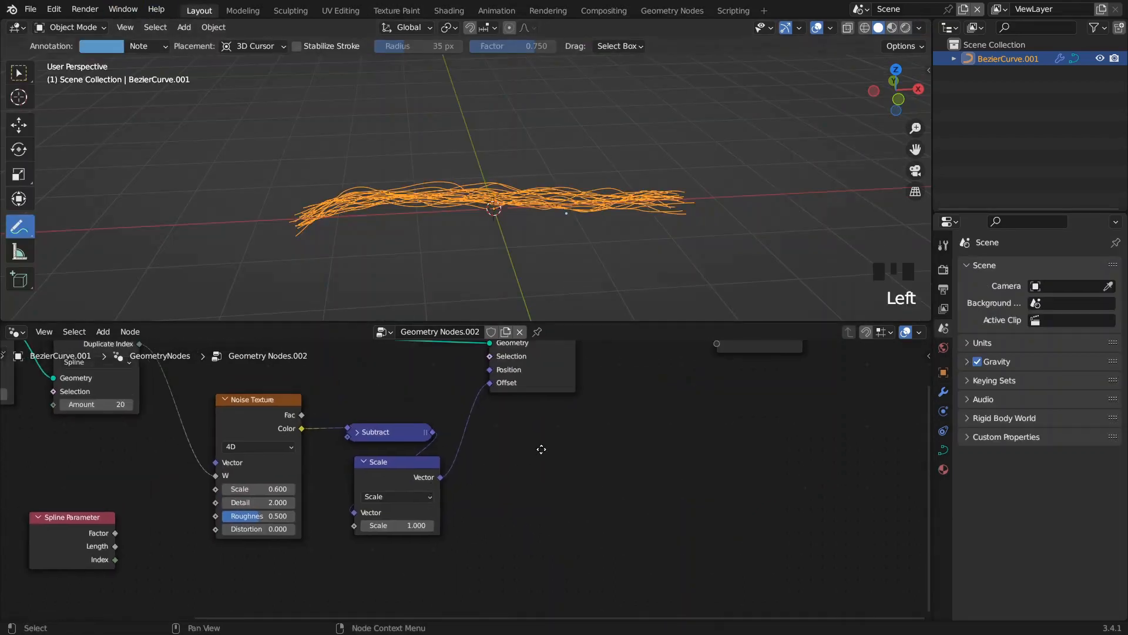
middle_drag(517, 443, 601, 460)
middle_drag(446, 493, 644, 403)
Step: Add a ColorRamp node beside the Spline Parameter, below the Noise Texture, and feed the Spline Parameter's Factor into its Fac
drag(347, 457, 326, 492)
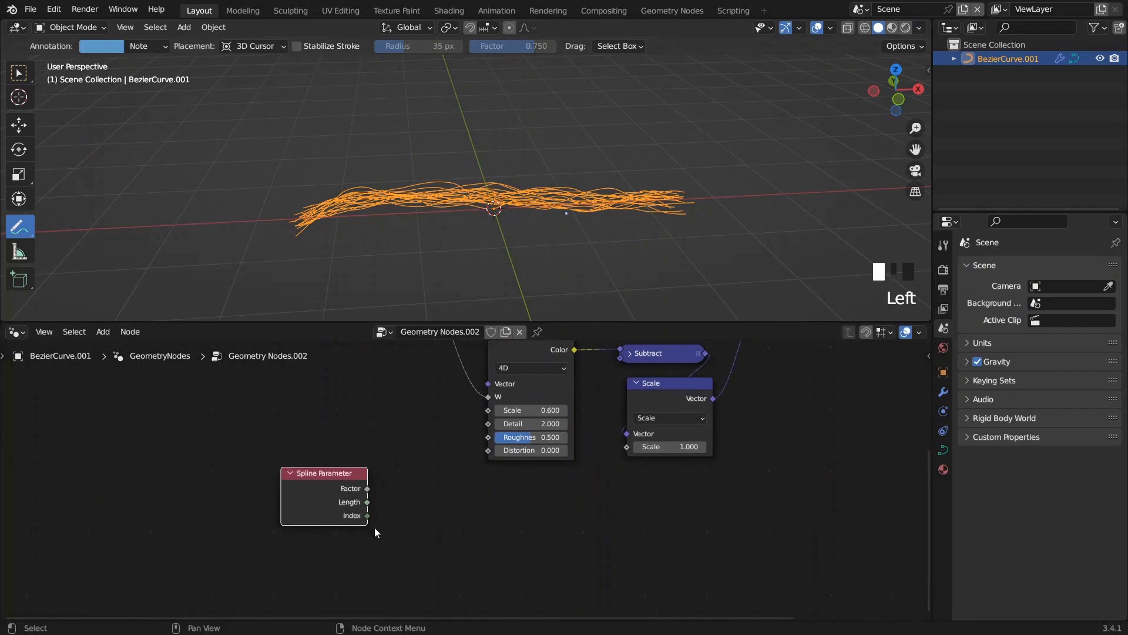
key(F3)
text(color)
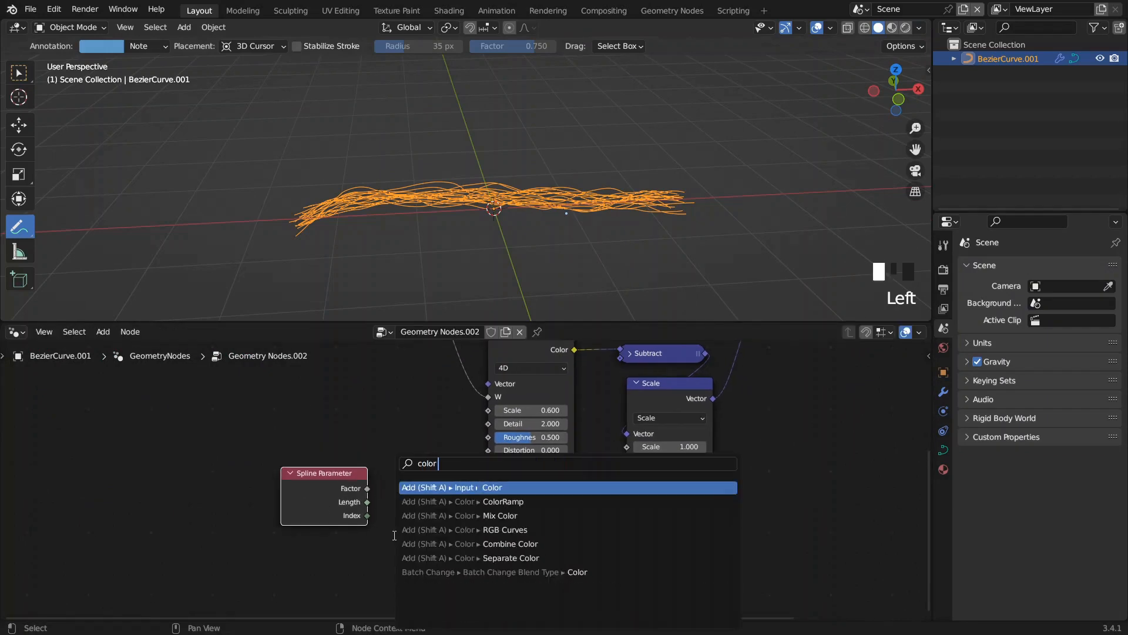
key(Down)
key(Return)
click(409, 479)
middle_drag(383, 478, 385, 450)
drag(306, 484, 281, 493)
drag(342, 465, 410, 562)
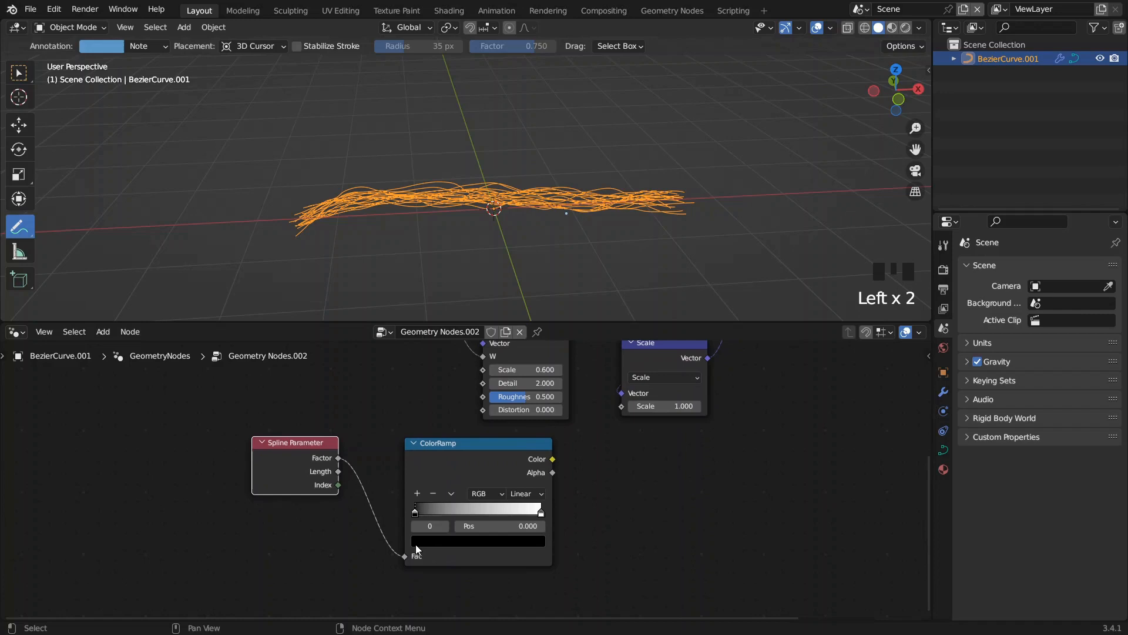
Step: Inspect the ColorRamp's black and white stops and connect its Color output to the Scale node's Scale input
drag(415, 517, 418, 513)
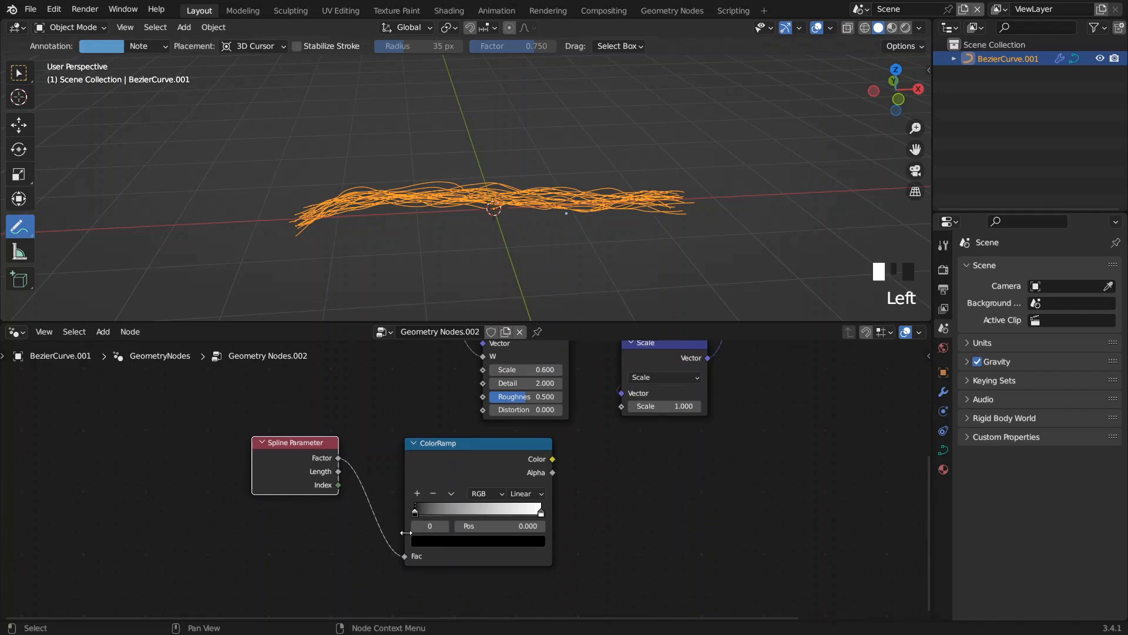
click(540, 513)
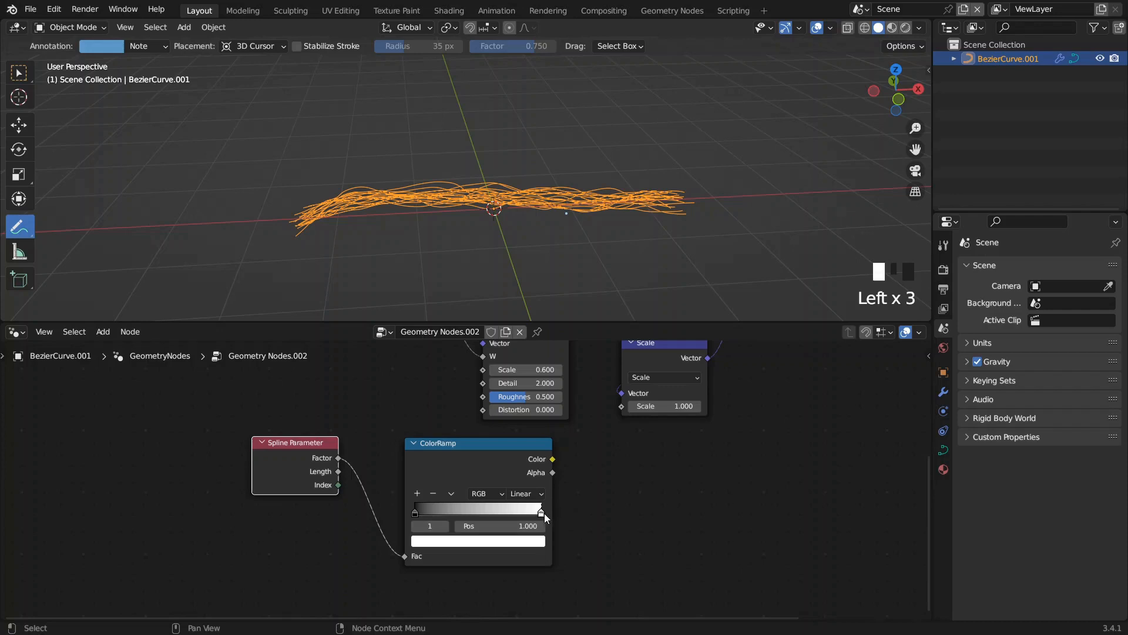
click(416, 513)
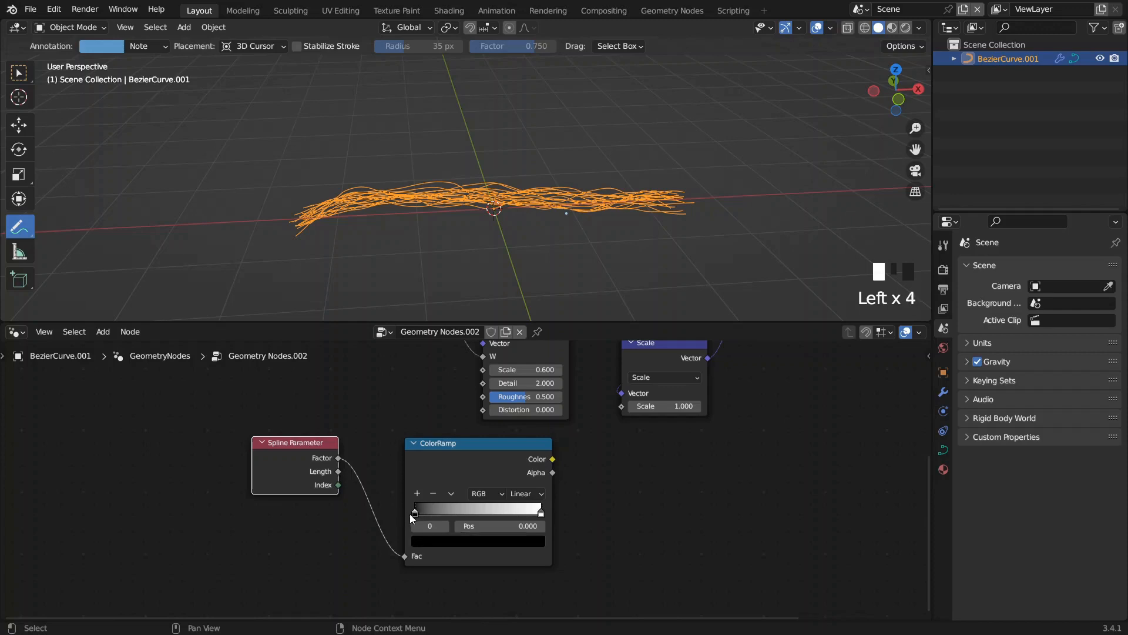
middle_drag(477, 463, 401, 522)
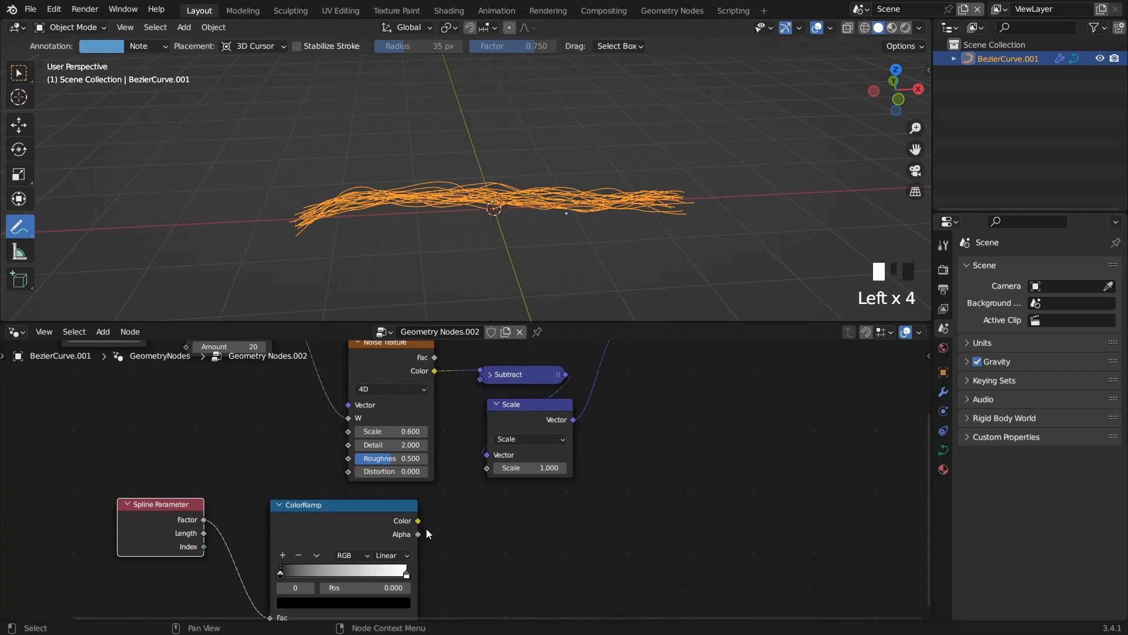
drag(418, 521, 487, 468)
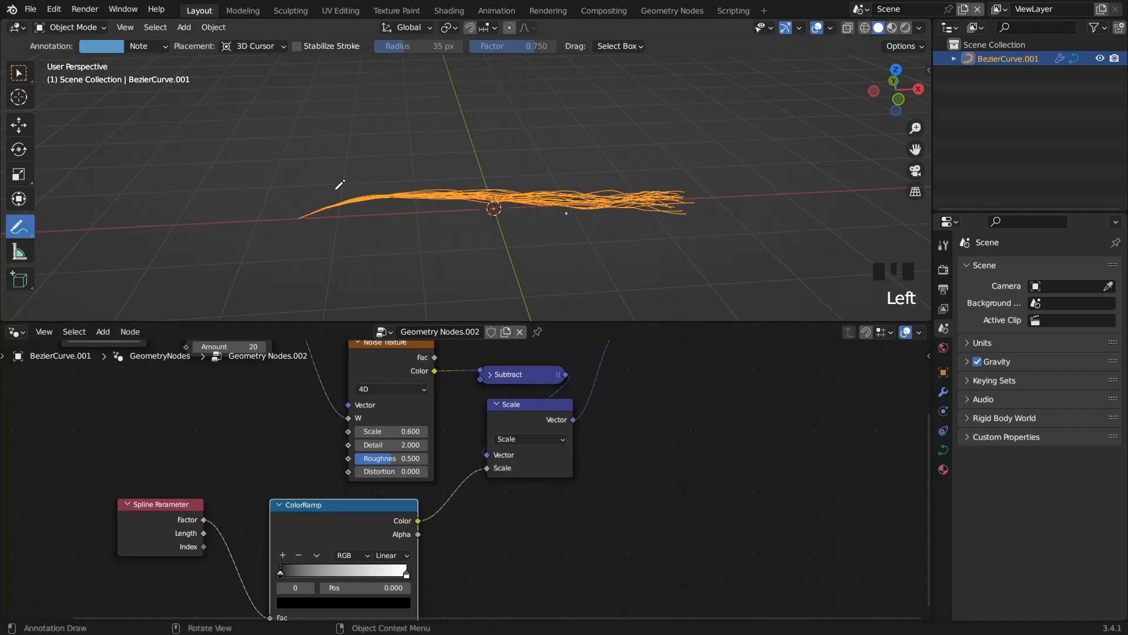
mouse_move(301, 197)
mouse_down()
mouse_move(310, 196)
mouse_move(274, 241)
mouse_move(315, 231)
mouse_move(307, 214)
mouse_up()
mouse_move(308, 214)
middle_down()
mouse_move(481, 250)
mouse_move(491, 270)
middle_up()
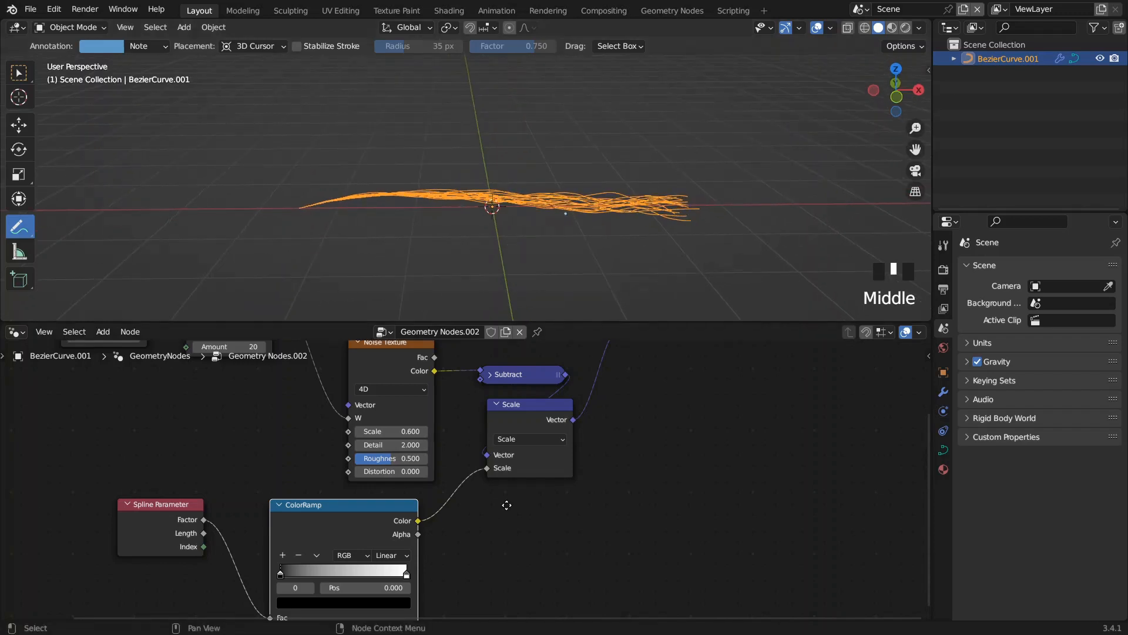
Step: Add a middle stop to the ColorRamp and make the ramp's first stop fully white
middle_drag(507, 504, 524, 438)
mouse_move(297, 504)
mouse_down()
mouse_move(360, 509)
mouse_move(298, 507)
mouse_up()
click(299, 487)
click(318, 533)
drag(401, 405, 401, 360)
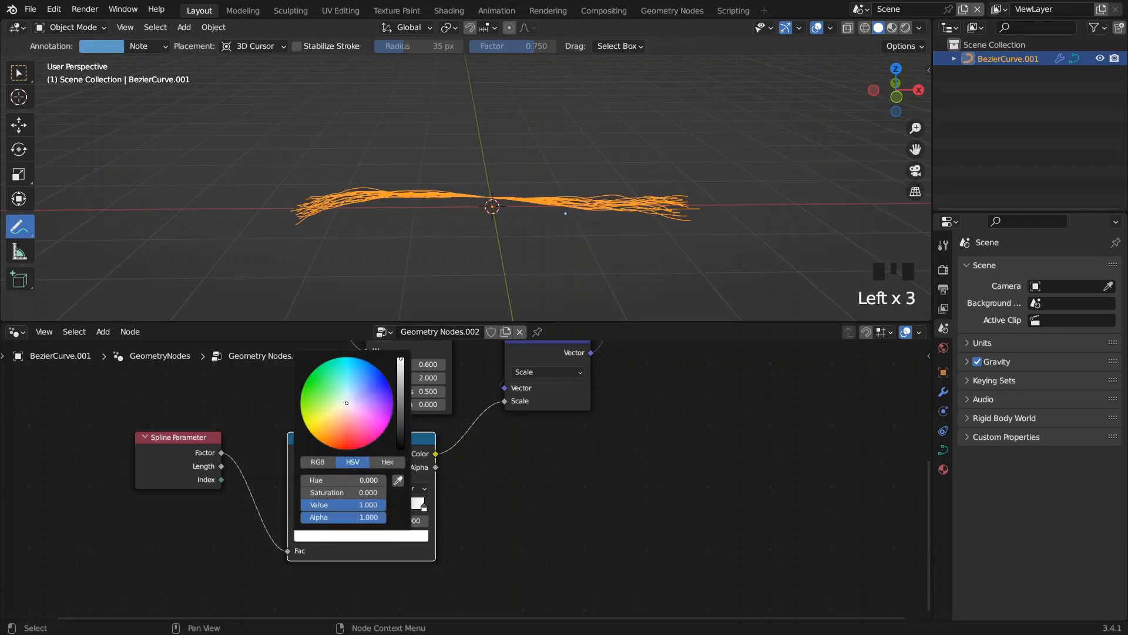
Step: Move the ColorRamp's middle black stop to position 0.309 and lighten it to a mid grey
click(362, 507)
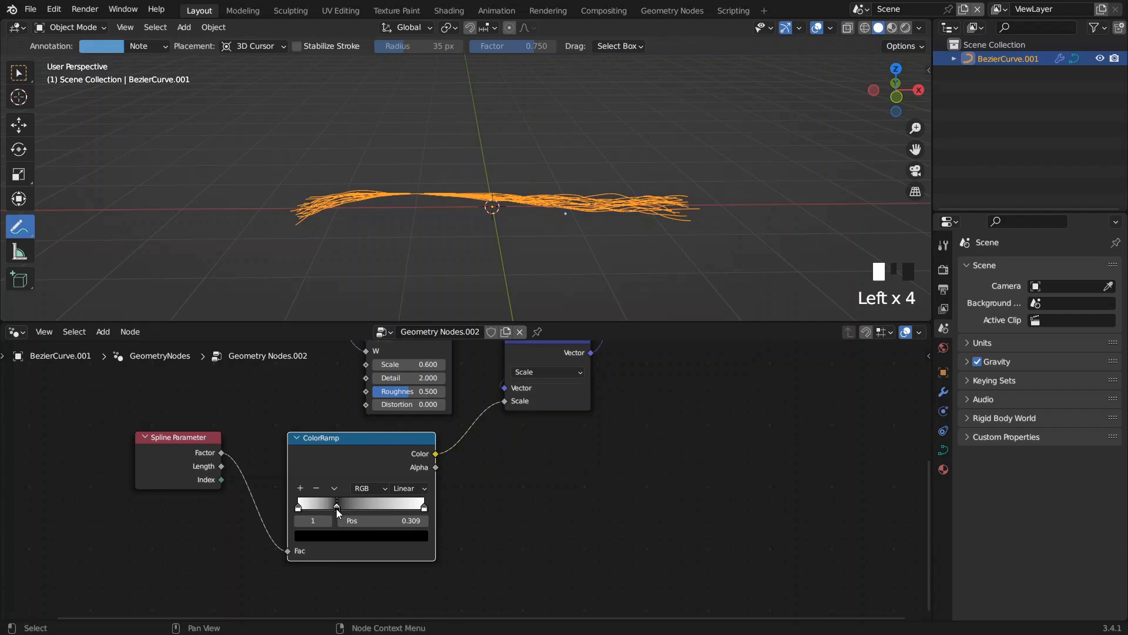
click(341, 536)
drag(400, 414, 401, 406)
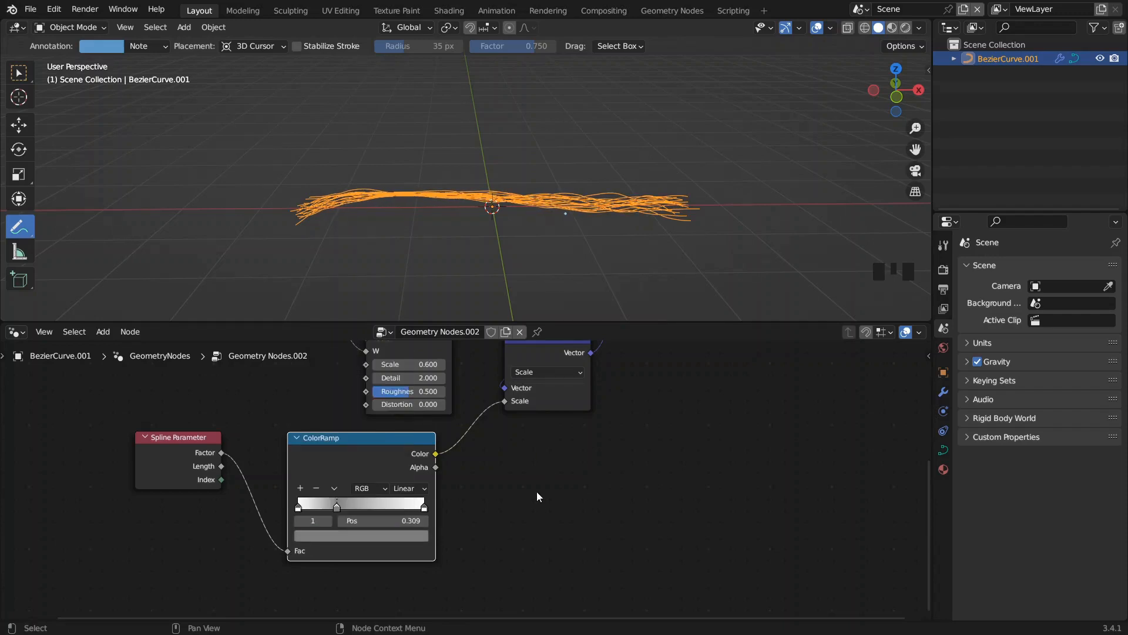
Step: Add another ColorRamp stop with the same grey and spread the two grey stops apart, placing the first at 0.351
drag(339, 508, 376, 507)
click(301, 488)
click(364, 533)
click(346, 508)
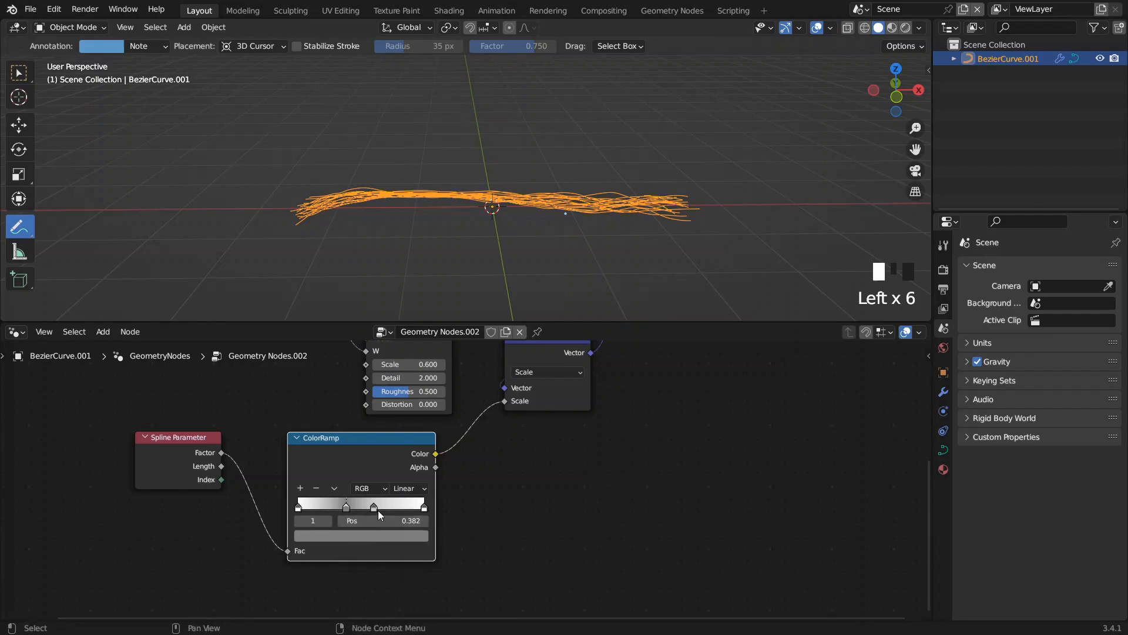
click(374, 507)
key(ctrl+v)
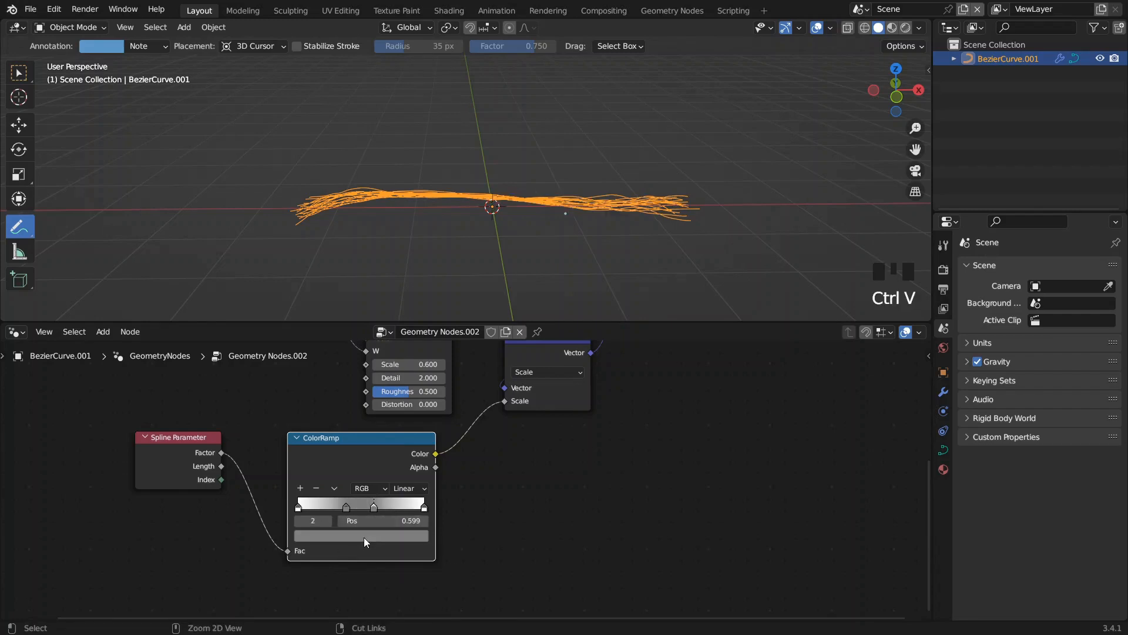
drag(369, 502, 342, 506)
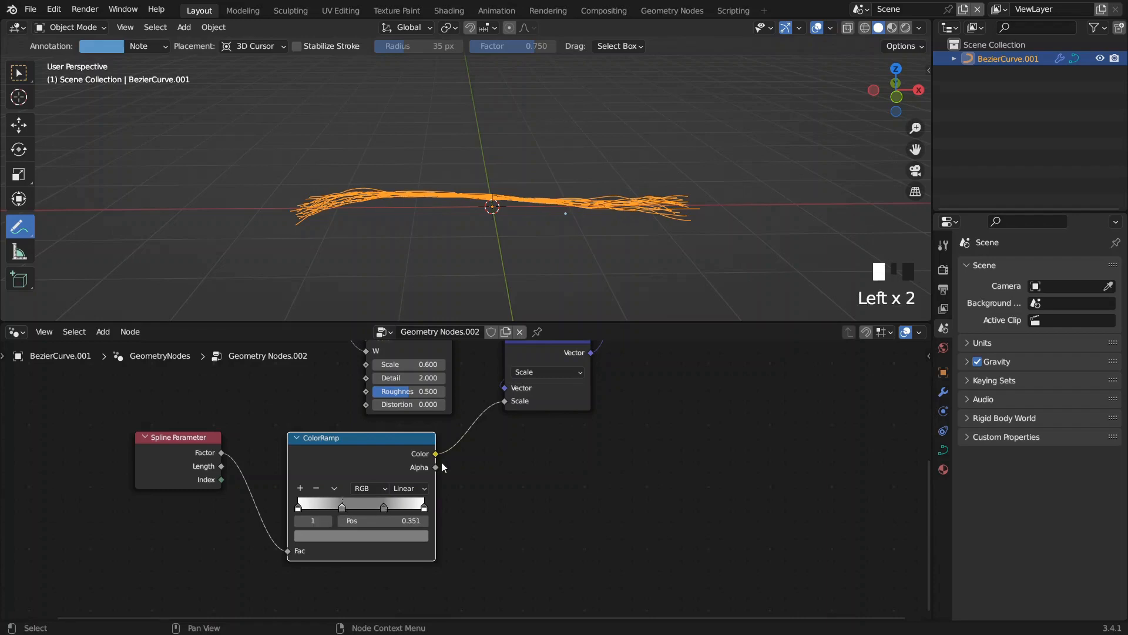
Step: Shift Set Position and Group Output further away from the Scale node to open a gap for another node
scroll(495, 469, up, 8)
scroll(496, 469, right, 8)
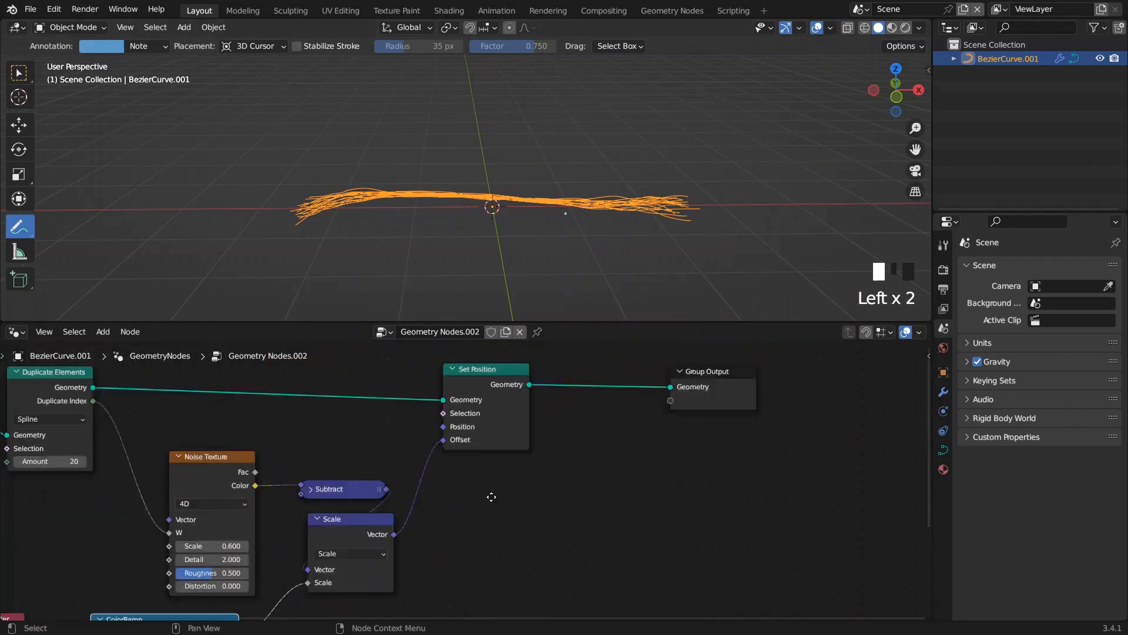
click(477, 487)
drag(477, 486, 555, 503)
click(531, 486)
Step: Duplicate the Scale node, insert the copy between Scale and Set Position's Offset, and set its Scale to 3.360
scroll(555, 504, down, 5)
scroll(555, 503, left, 5)
click(434, 529)
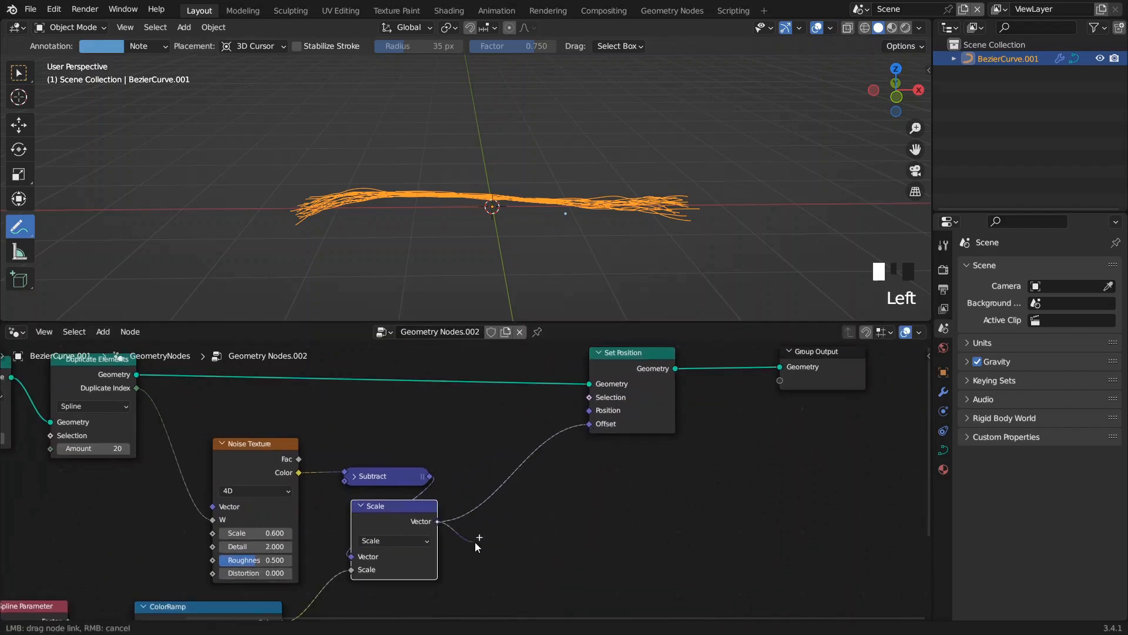
click(371, 520)
key(shift+d)
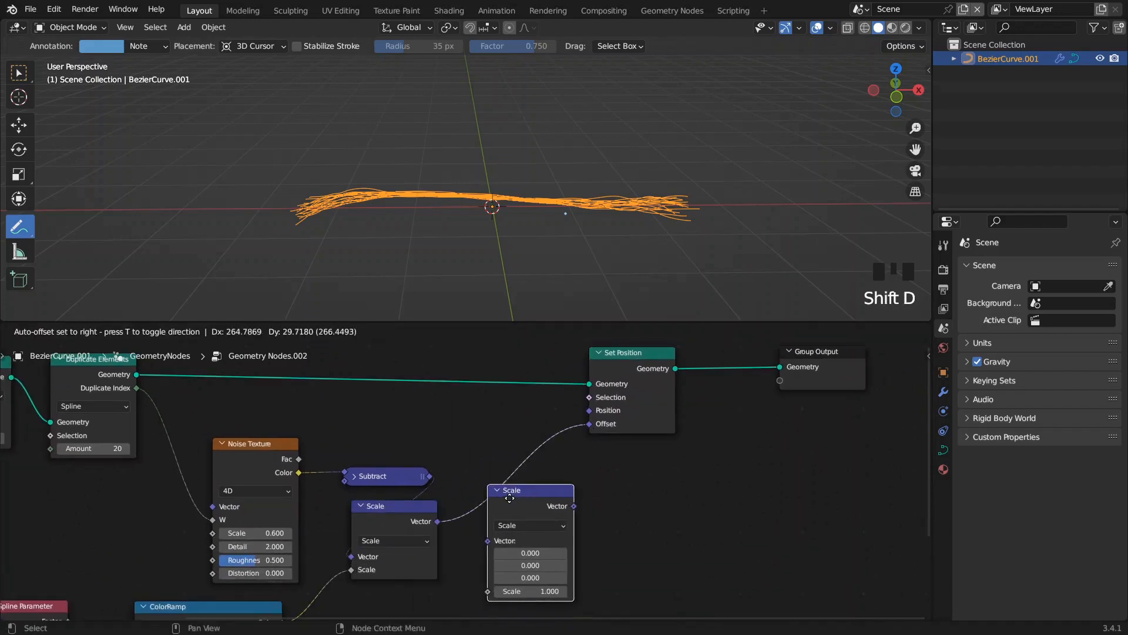
click(547, 553)
shift+drag(548, 544, 623, 544)
Step: Place the ColorRamp's second grey stop at 0.656, darken it slightly and copy that grey to the first grey stop
middle_drag(241, 611, 355, 513)
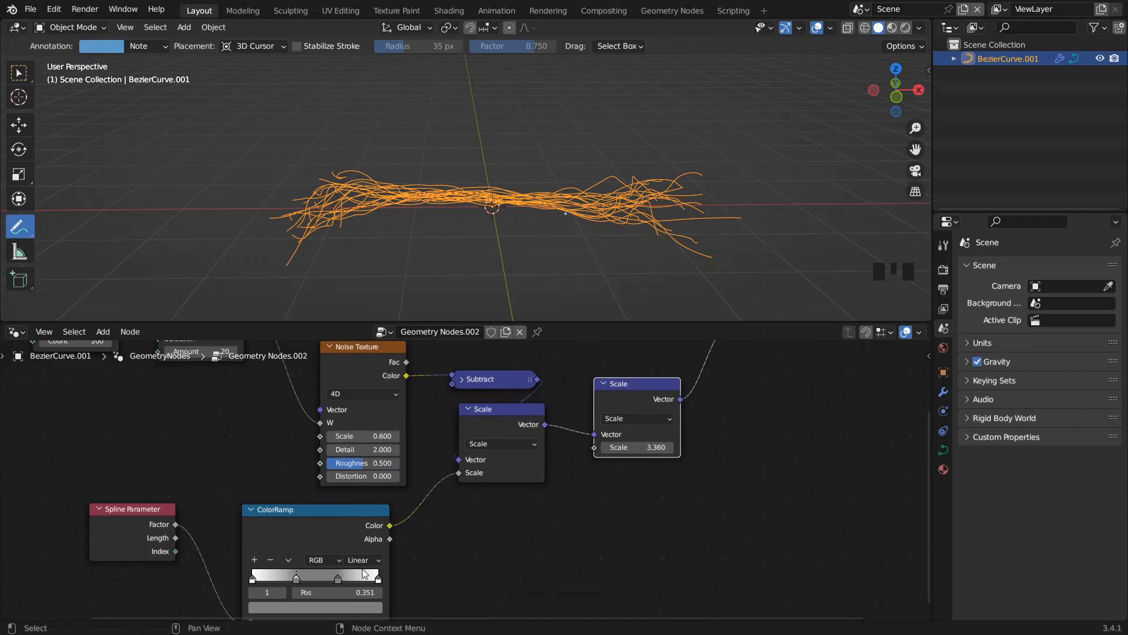
middle_drag(352, 590, 360, 537)
drag(352, 524, 349, 524)
click(349, 523)
click(349, 555)
click(329, 555)
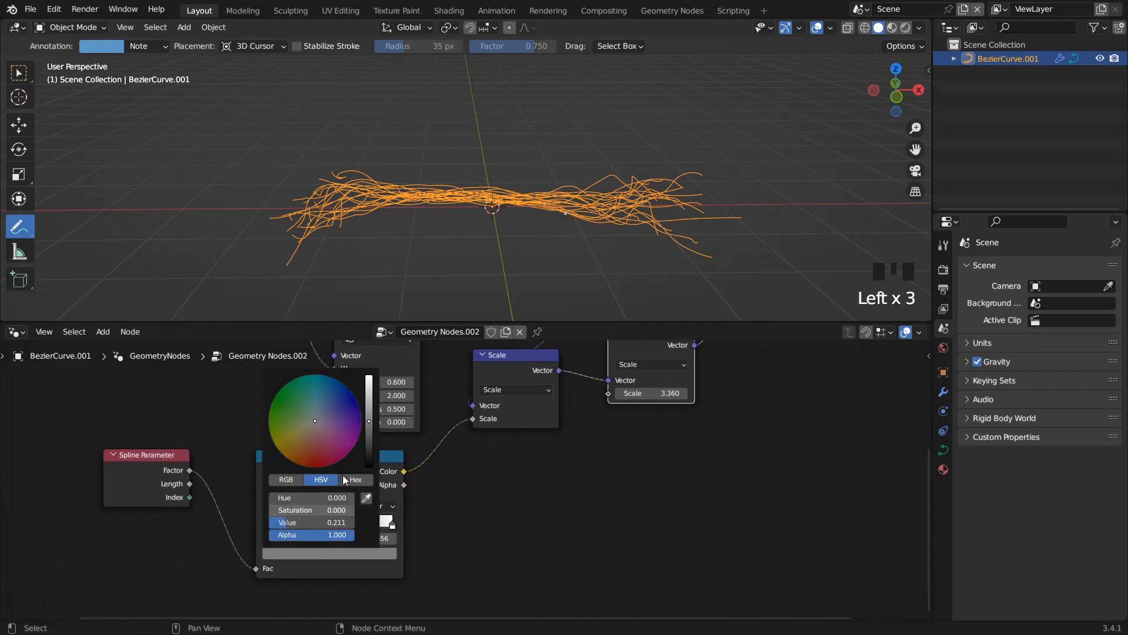
drag(376, 418, 374, 441)
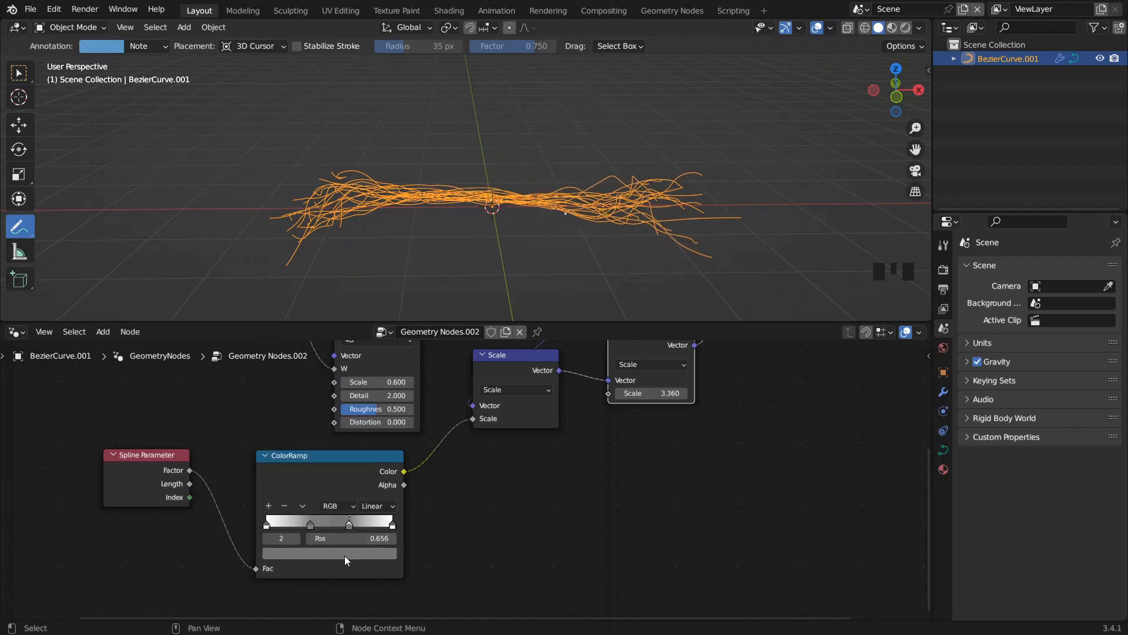
click(310, 524)
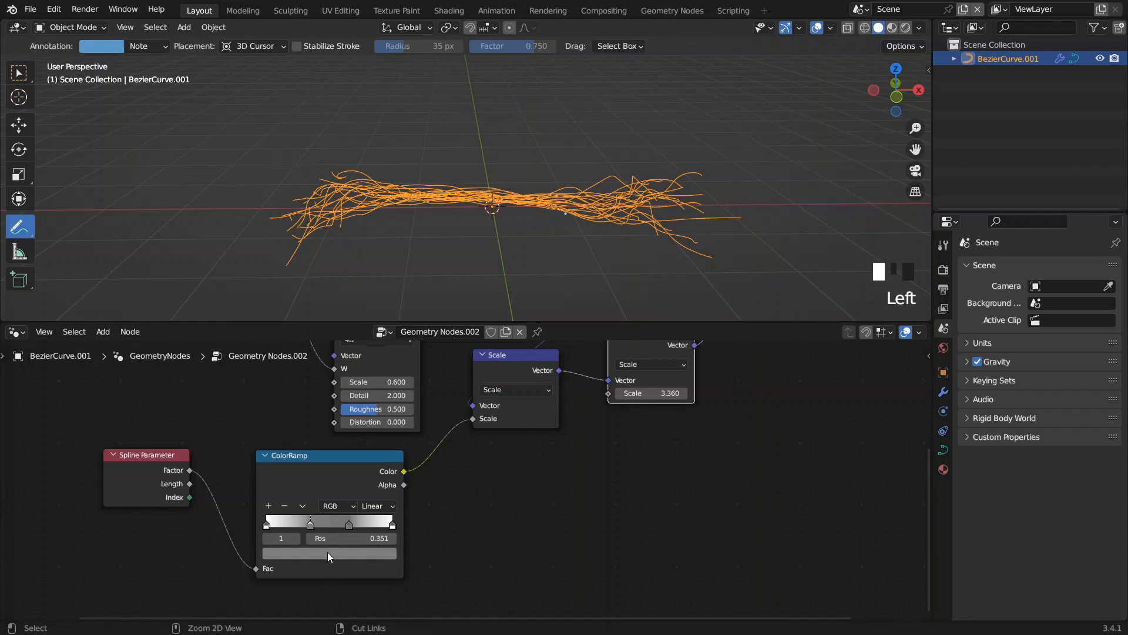
key(ctrl+v)
Step: Move the Group Output node farther from Set Position to leave space between them
middle_drag(544, 454, 341, 587)
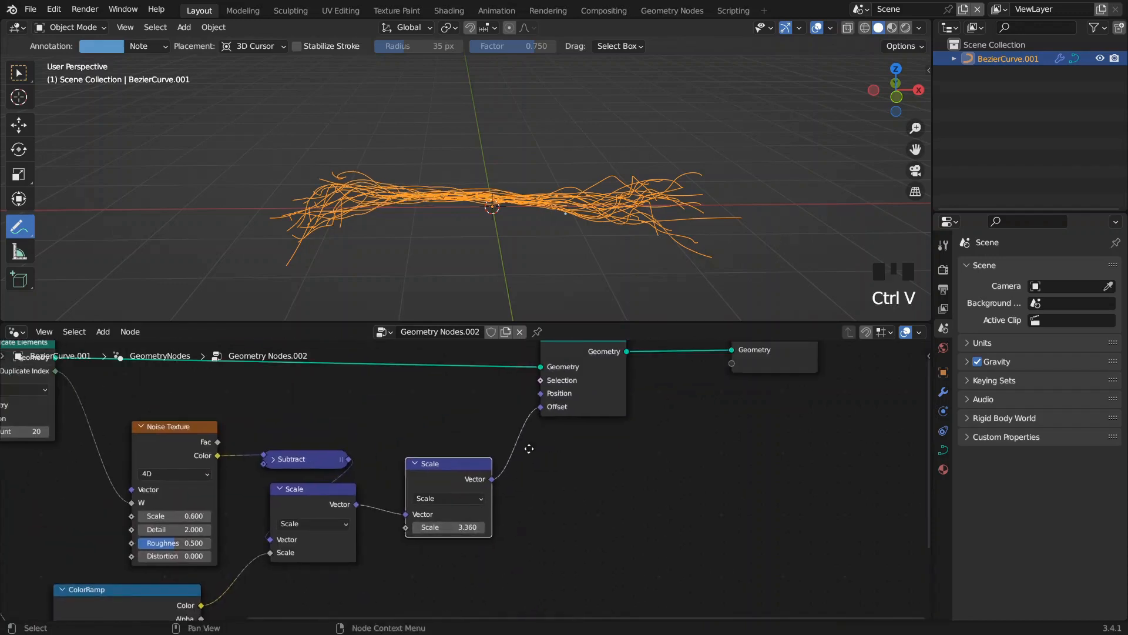
middle_drag(559, 439, 429, 462)
drag(640, 388, 704, 385)
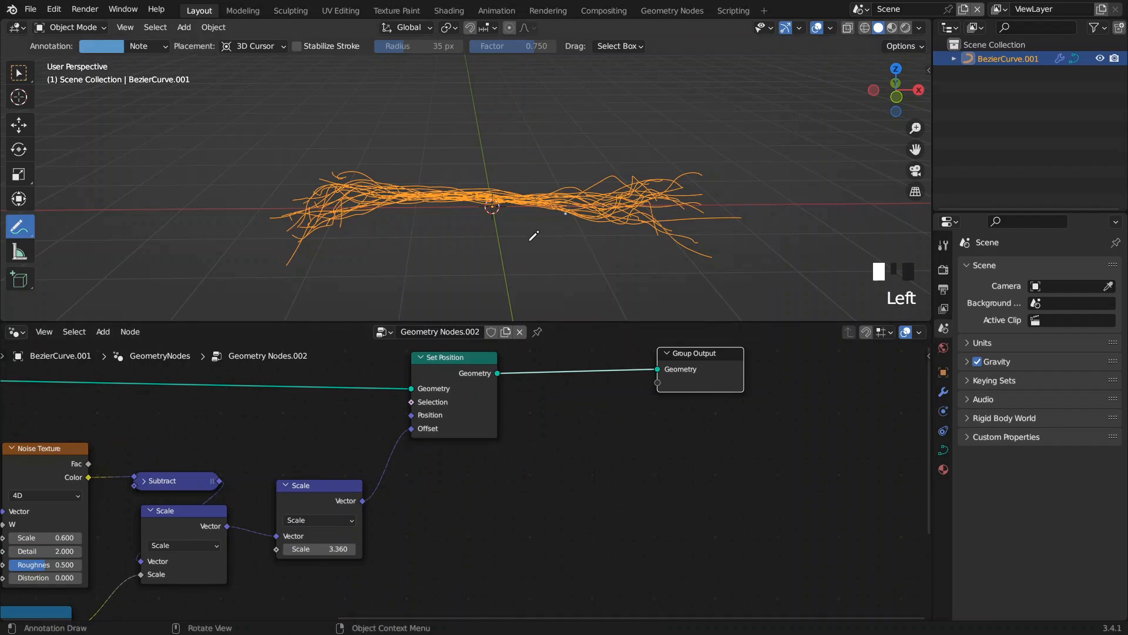
Step: Annotate a spiral winding around the middle of the strings and erase the annotation
ctrl+click(552, 220)
middle_drag(497, 212, 460, 215)
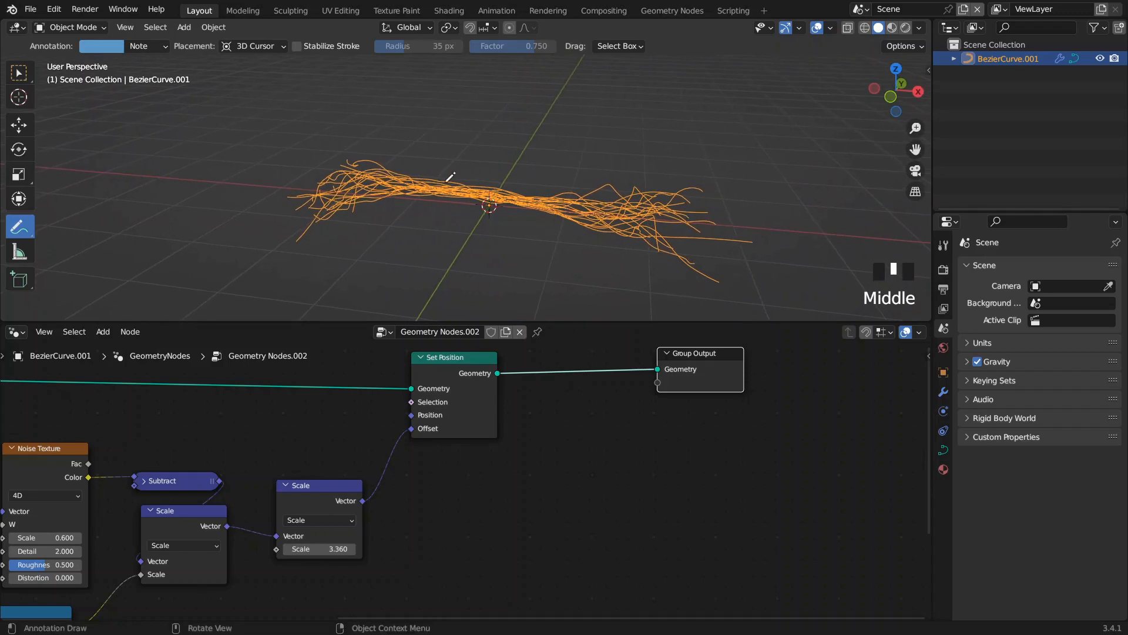
mouse_move(442, 166)
mouse_down()
mouse_move(564, 188)
mouse_move(575, 230)
mouse_up()
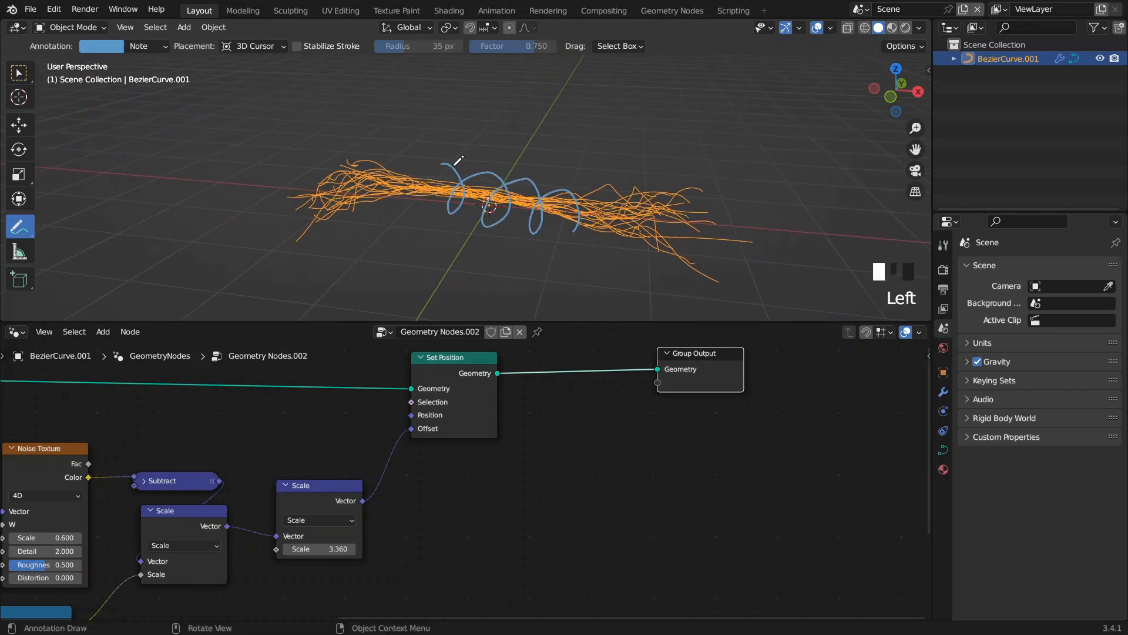
mouse_move(442, 164)
mouse_down()
mouse_move(425, 206)
mouse_move(417, 163)
mouse_up()
middle_drag(582, 234, 572, 226)
mouse_move(621, 212)
ctrl+mouse_down()
mouse_move(559, 184)
mouse_move(399, 183)
mouse_move(495, 191)
mouse_move(507, 215)
ctrl+mouse_up()
middle_drag(554, 386, 519, 423)
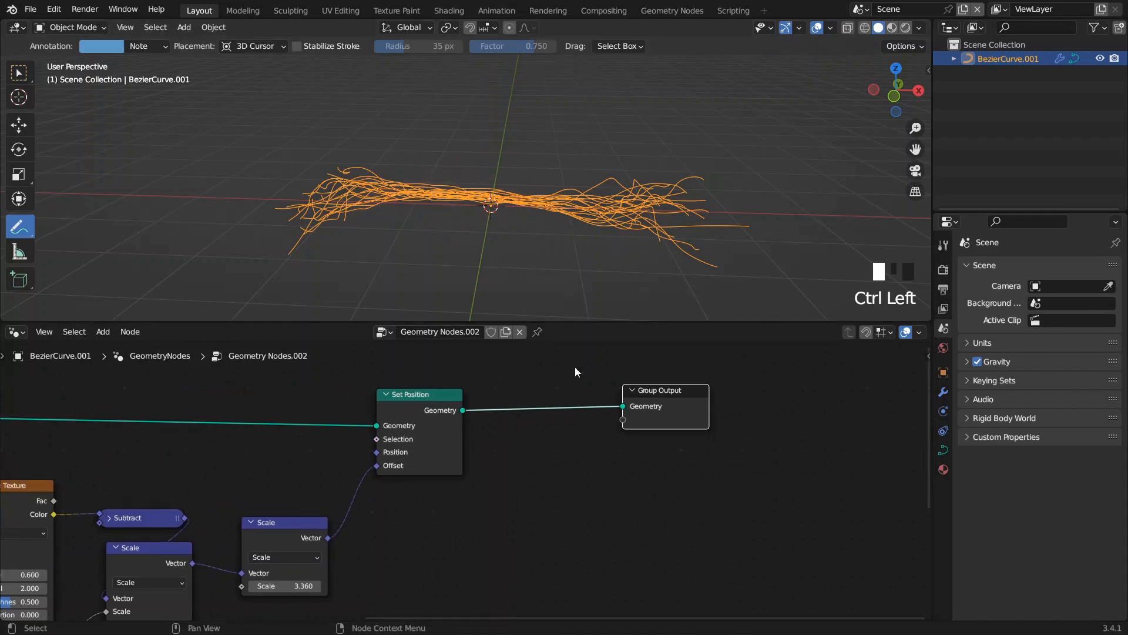
Step: Shift the Group Output node even farther away to make room for mesh conversion nodes after Set Position
key(Tab)
shift+middle_drag(642, 224, 589, 234)
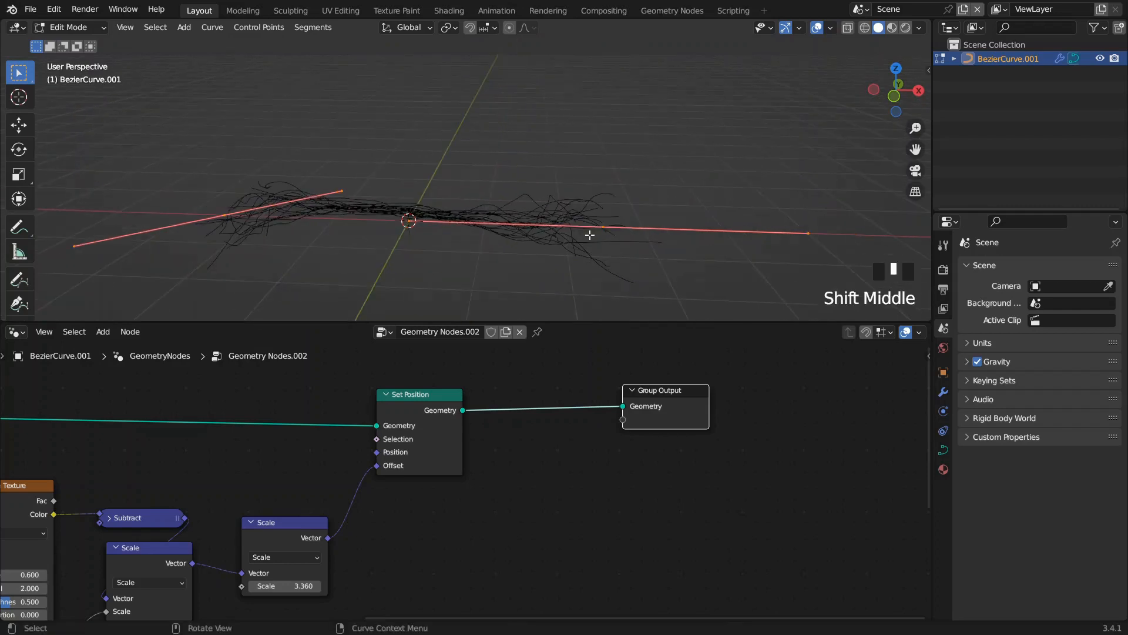
key(Tab)
middle_drag(660, 367, 516, 398)
drag(516, 398, 781, 420)
middle_drag(781, 420, 583, 418)
drag(584, 418, 774, 425)
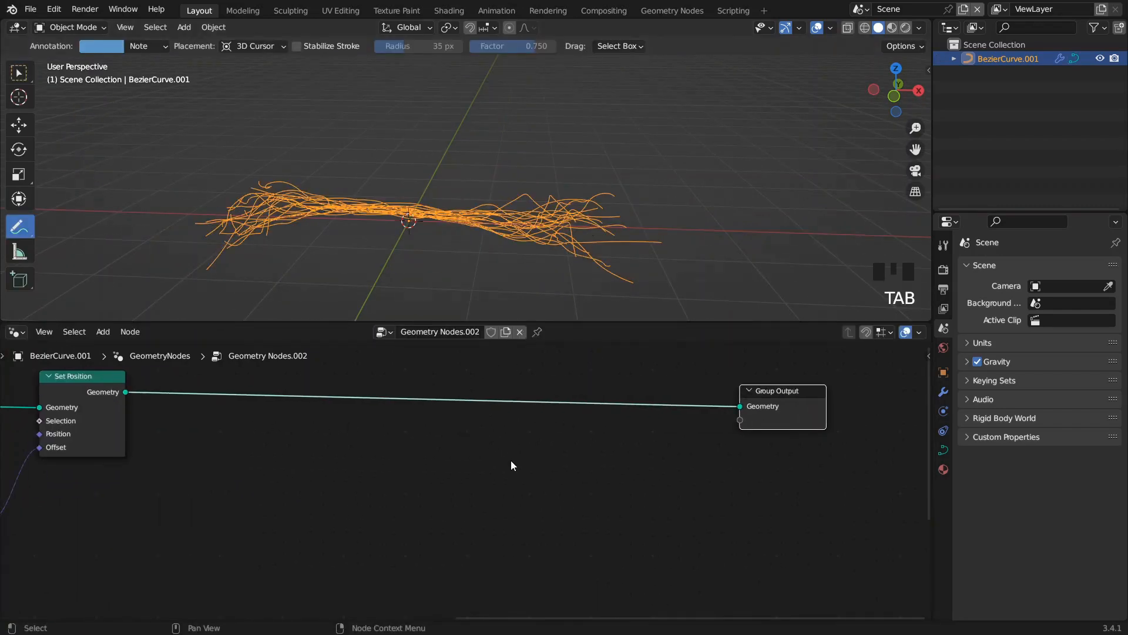
Step: Insert a Curve to Mesh node between Set Position and Group Output and enable its Fill Caps option
drag(125, 392, 234, 461)
text(to mesh)
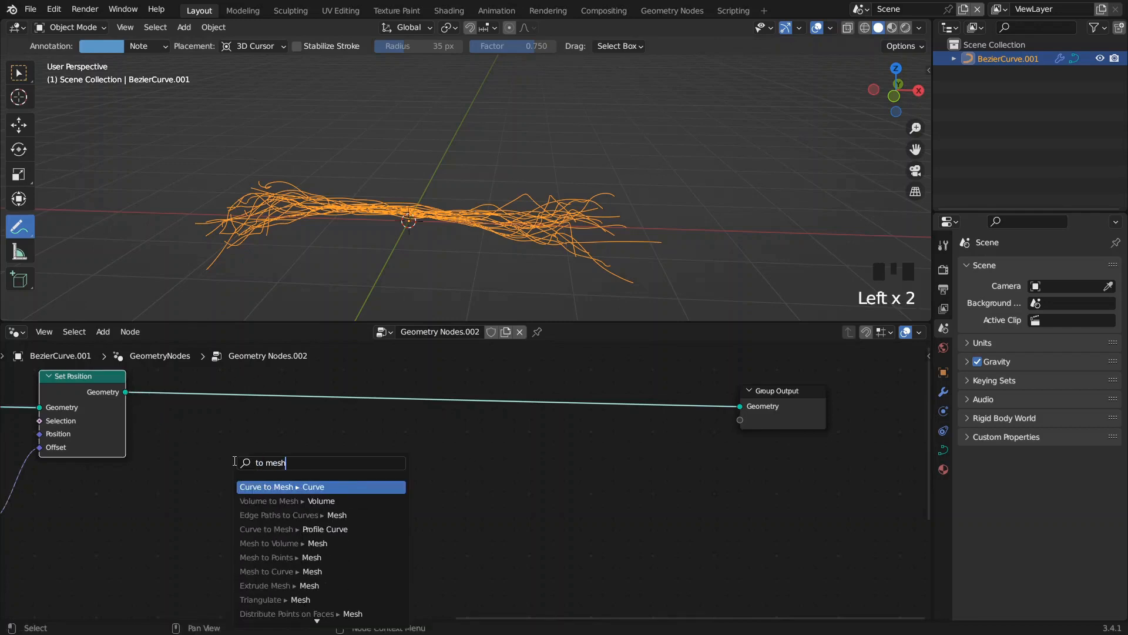
key(Return)
alt+shift+click(536, 457)
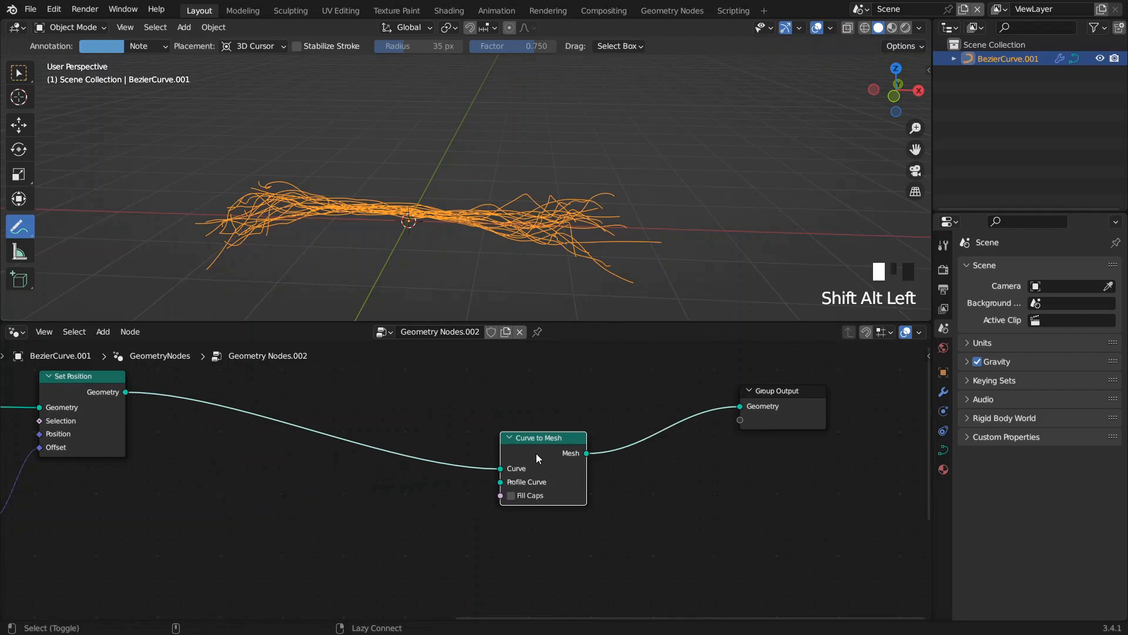
click(535, 416)
click(510, 453)
Step: Add a Curve Circle as the Profile Curve of Curve to Mesh and set its radius to 0.015 m
drag(500, 441, 557, 515)
text(circu)
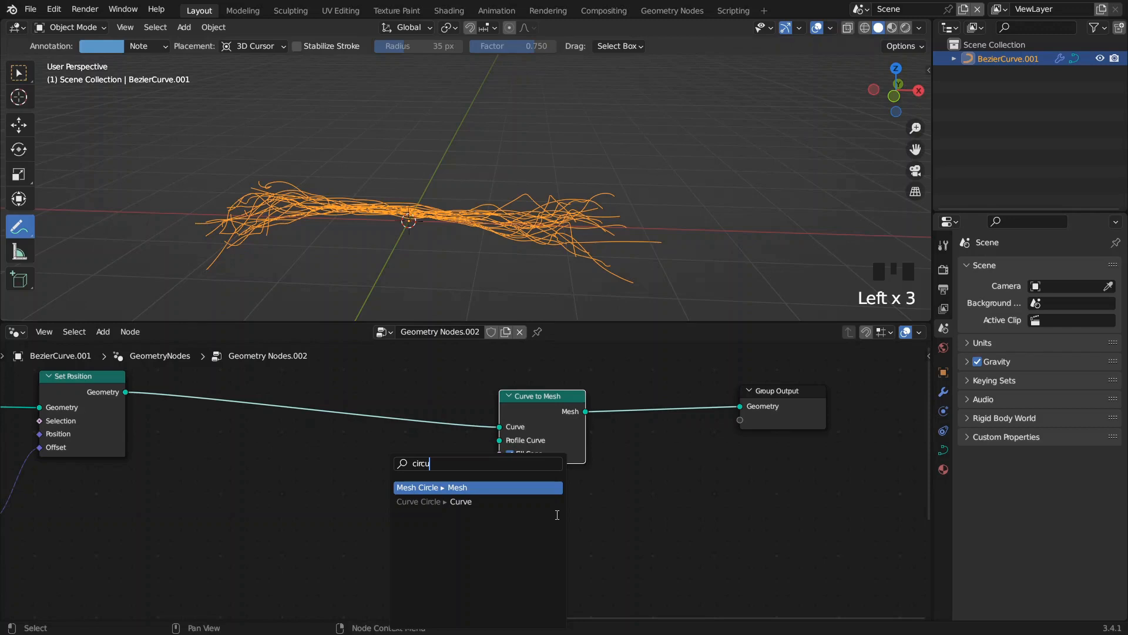
key(Down)
key(Return)
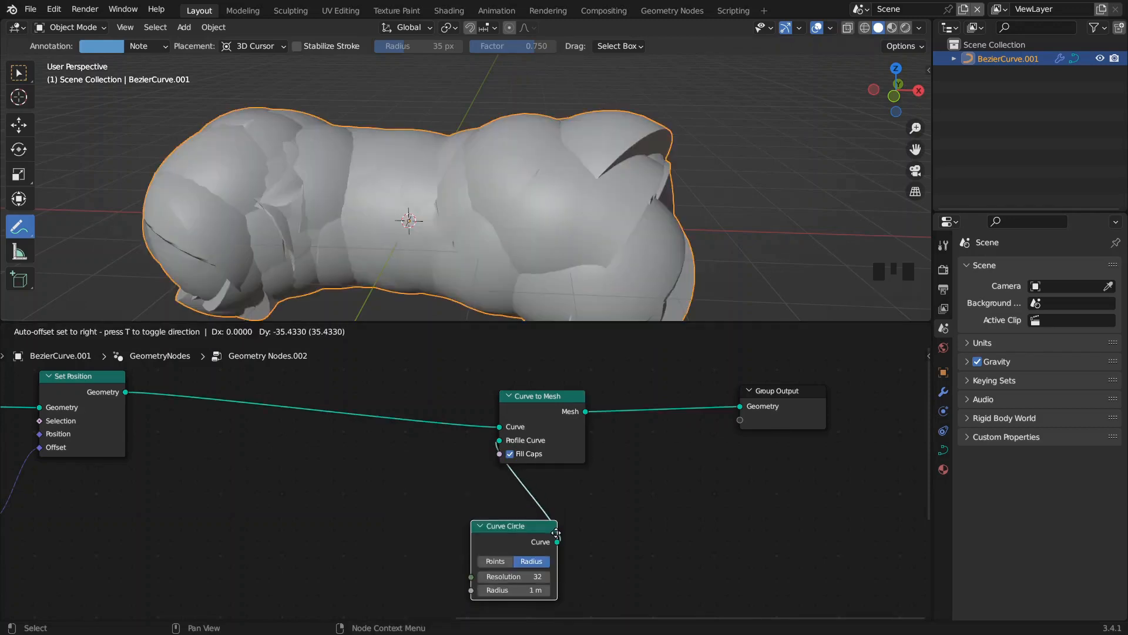
click(557, 539)
click(557, 540)
text(0.015)
key(Return)
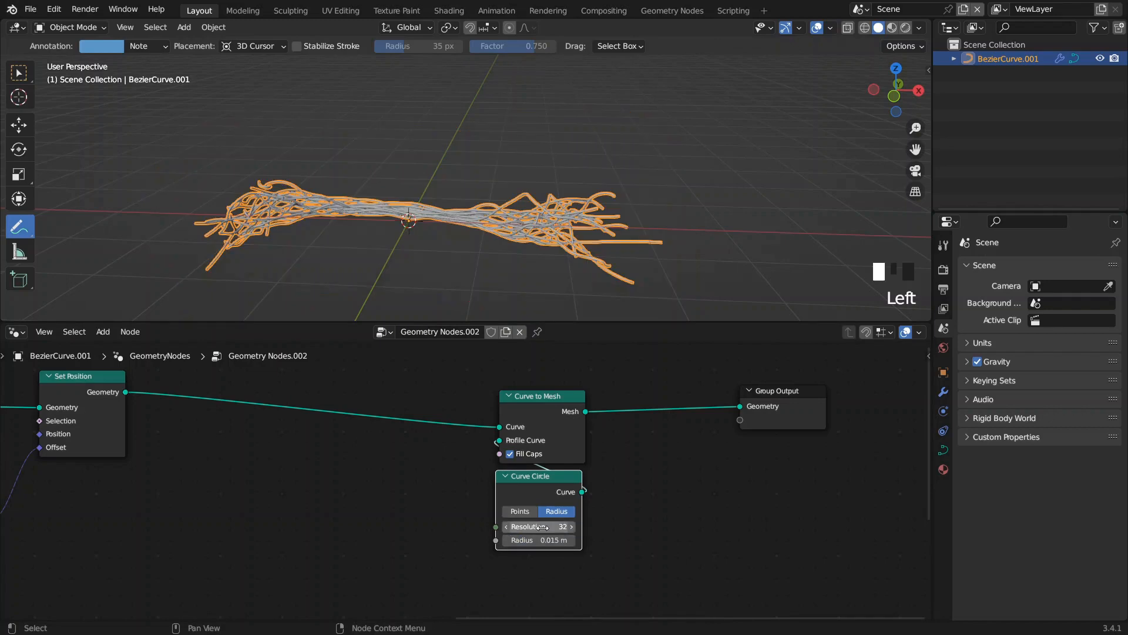
Step: Try moving the control point at one end of the Bezier curve in Edit Mode to test how the strings follow
key(Tab)
click(433, 249)
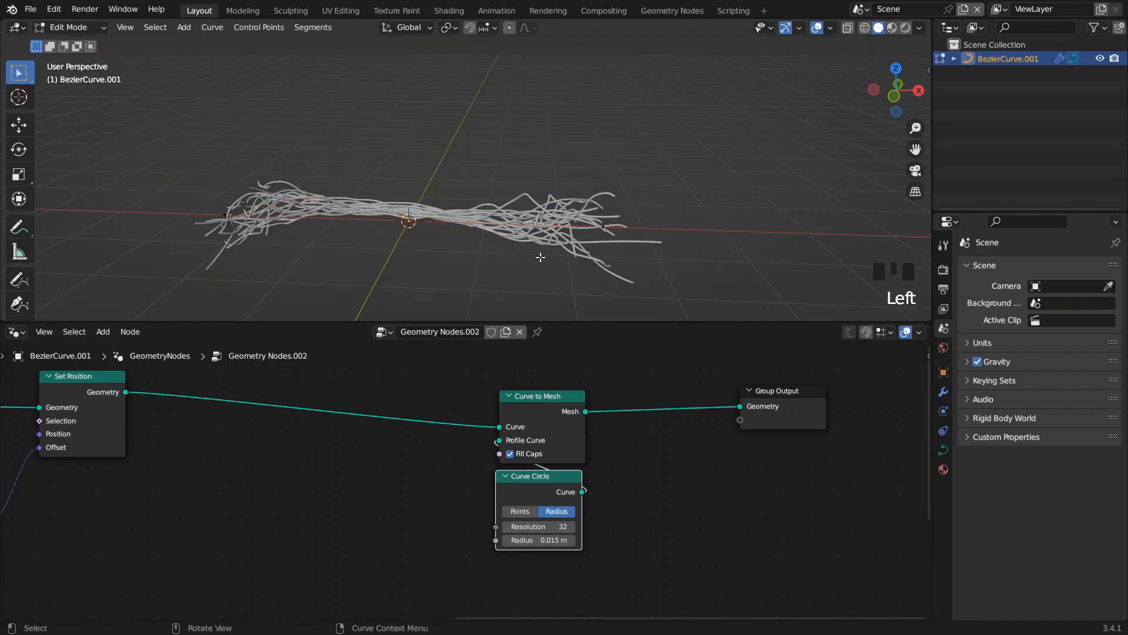
click(599, 229)
click(600, 229)
mouse_move(582, 236)
middle_down()
mouse_move(606, 285)
mouse_move(583, 255)
middle_up()
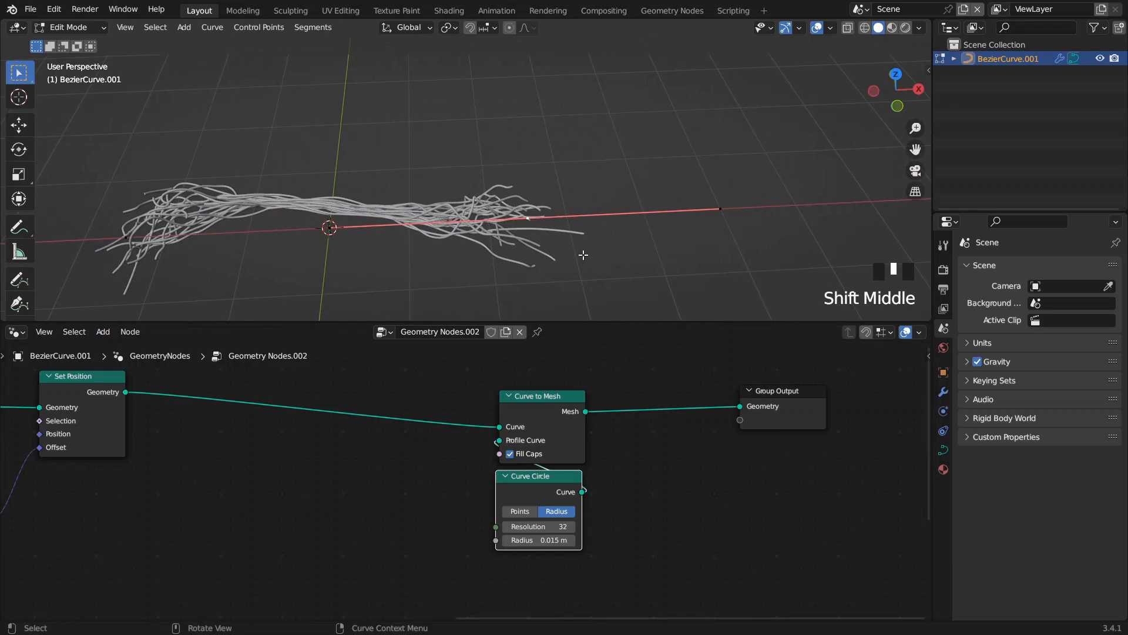
key(g)
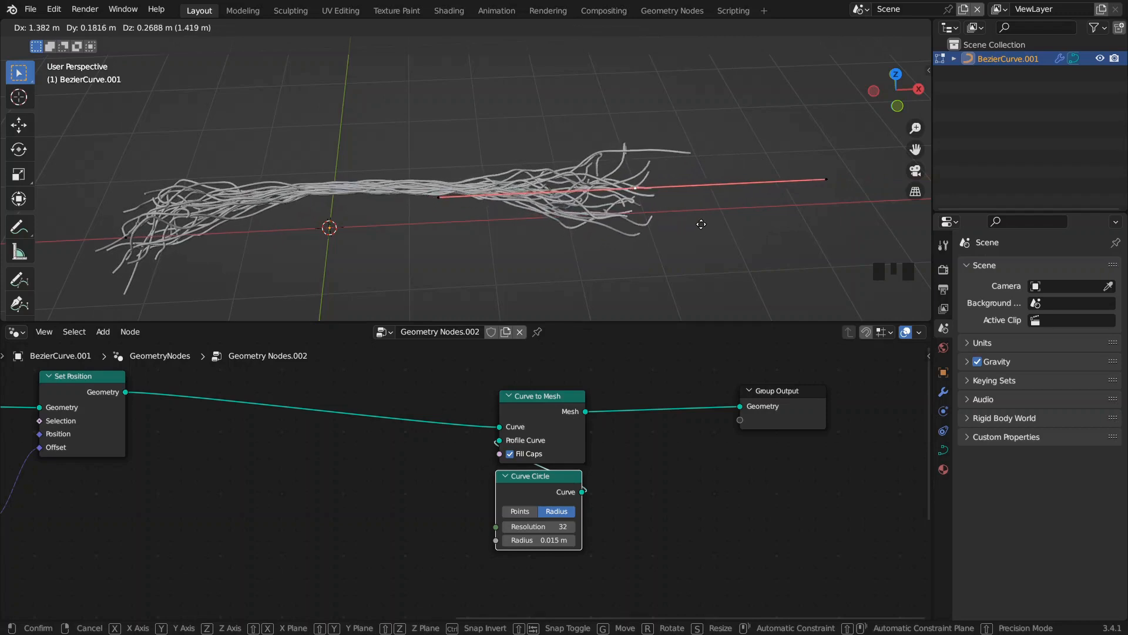
right_click(784, 223)
middle_drag(688, 227, 575, 203)
key(Tab)
Step: Deselect the strings and switch to the Explanations scene, showing its annotated circle in front view
middle_drag(386, 397, 516, 446)
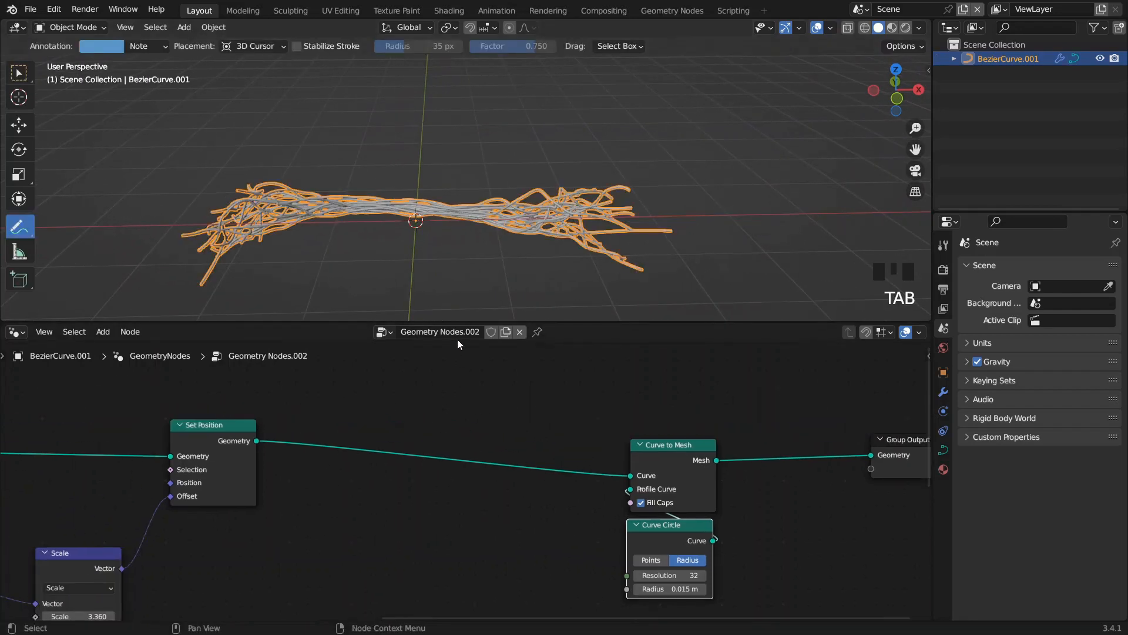
key(w)
click(440, 257)
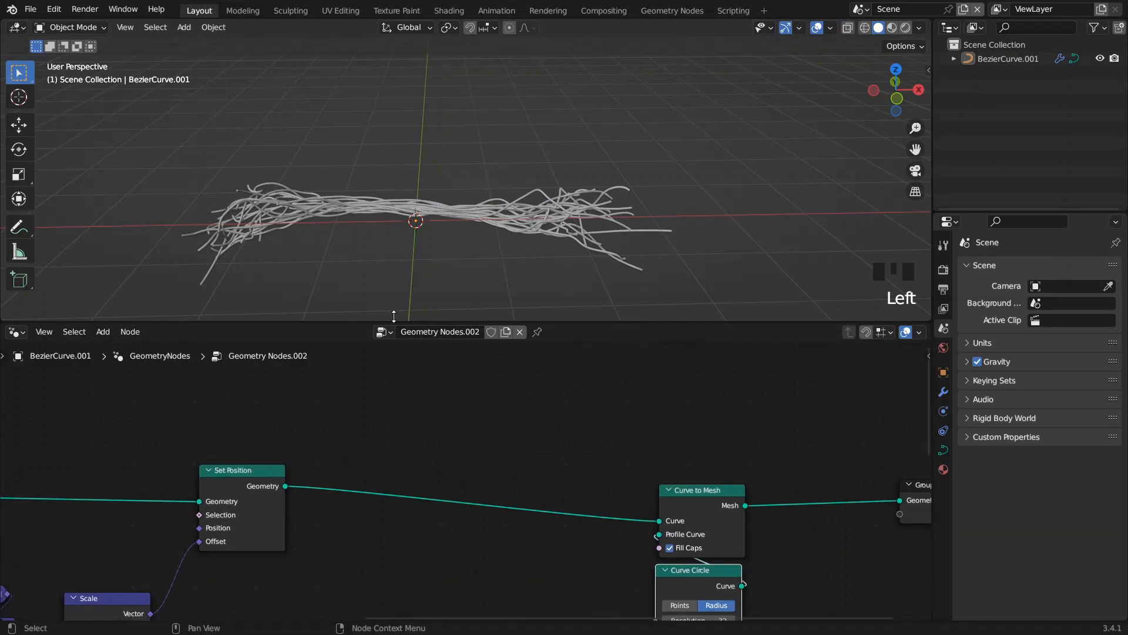
shift+middle_drag(380, 224, 422, 221)
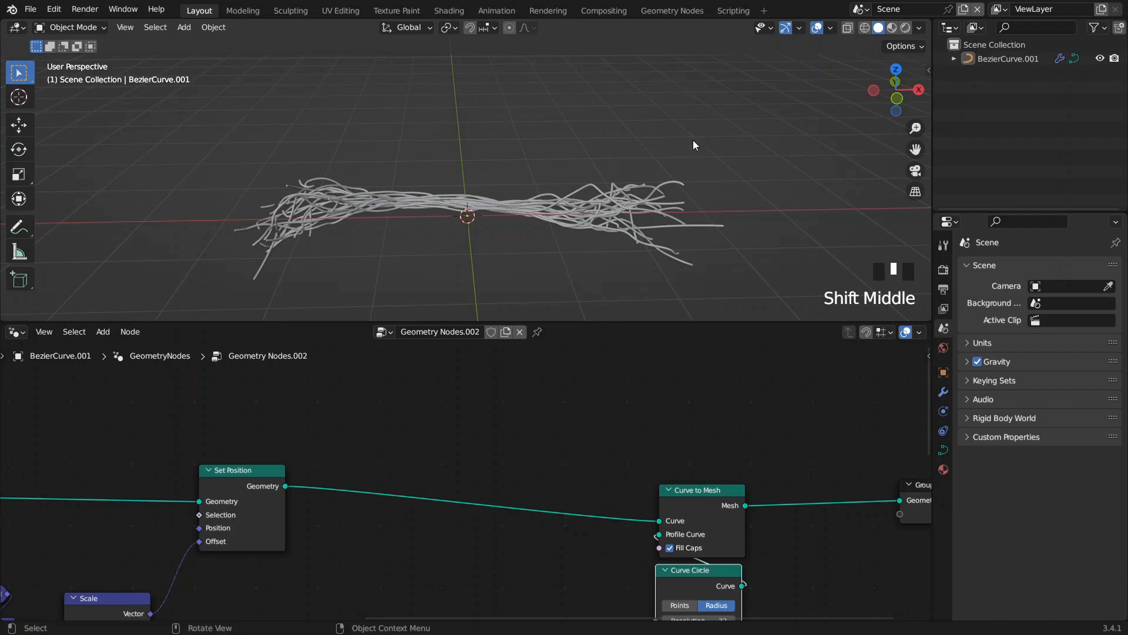
click(862, 8)
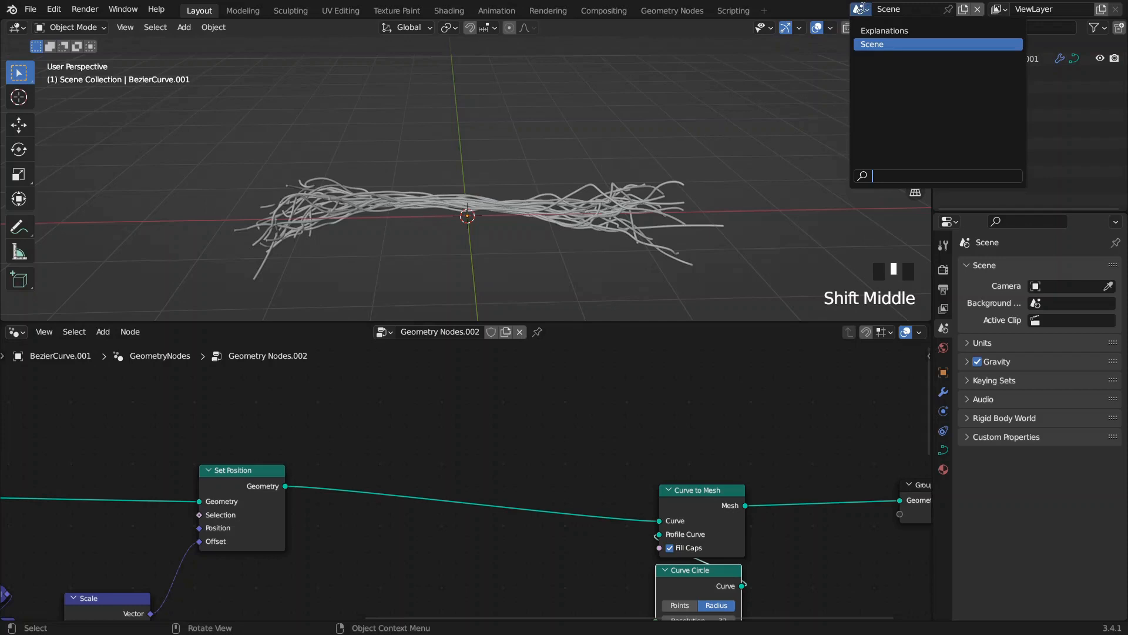
click(867, 30)
middle_drag(601, 243, 584, 267)
key(KP_1)
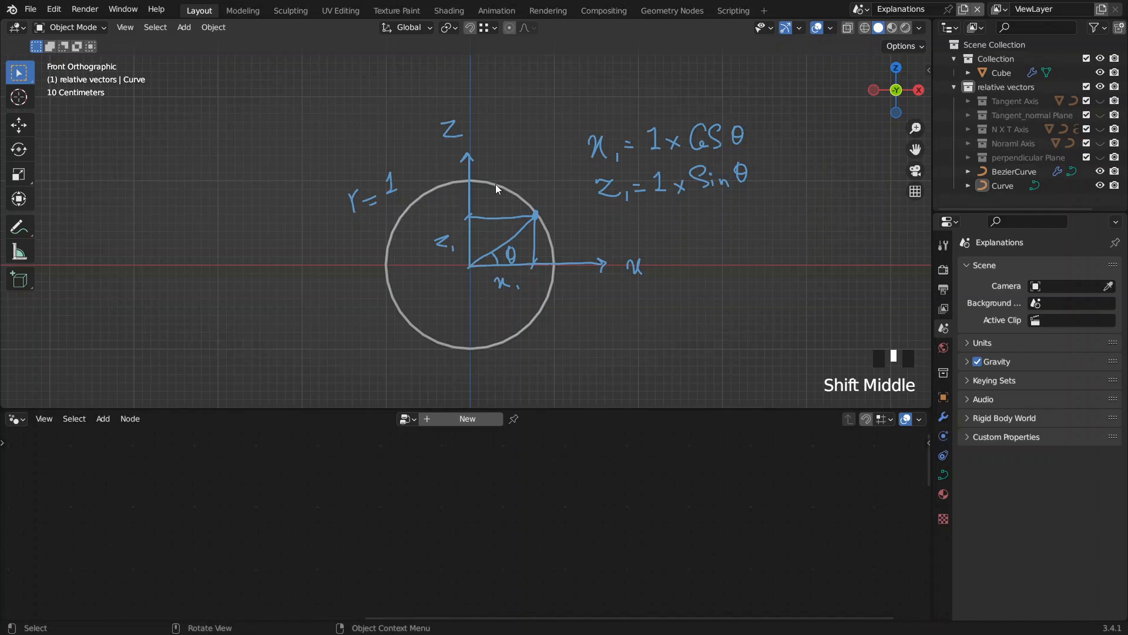
Step: Examine the annotated circle with its sine and cosine formulas in perspective, along with the Spiral node setup that generates the ring
scroll(549, 213, up, 1)
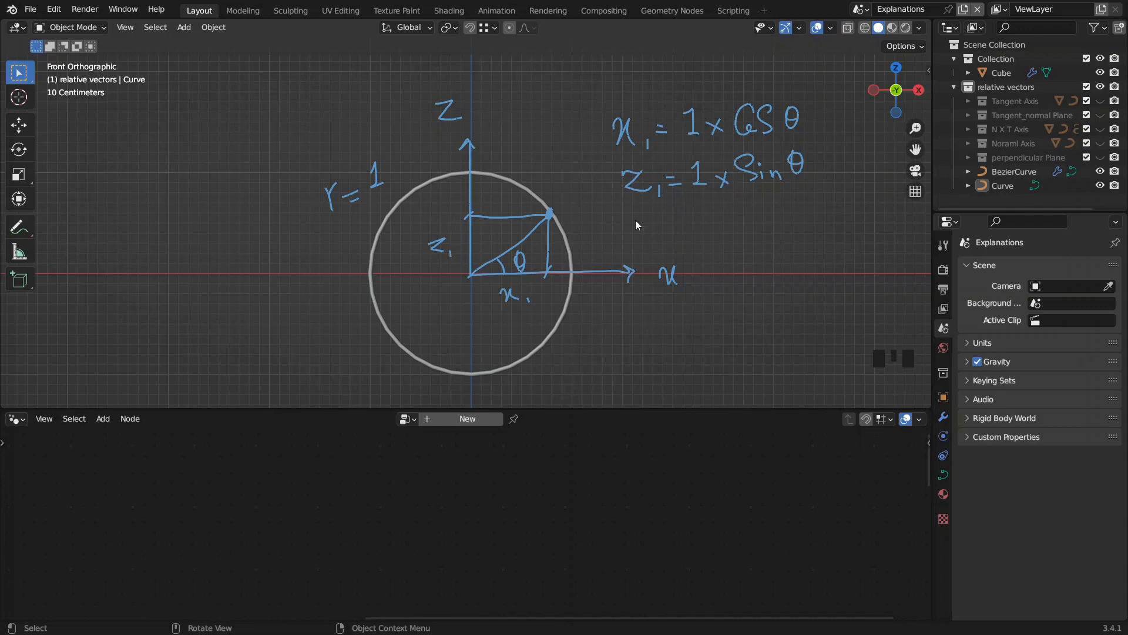
middle_drag(636, 221, 617, 249)
scroll(648, 231, up, 4)
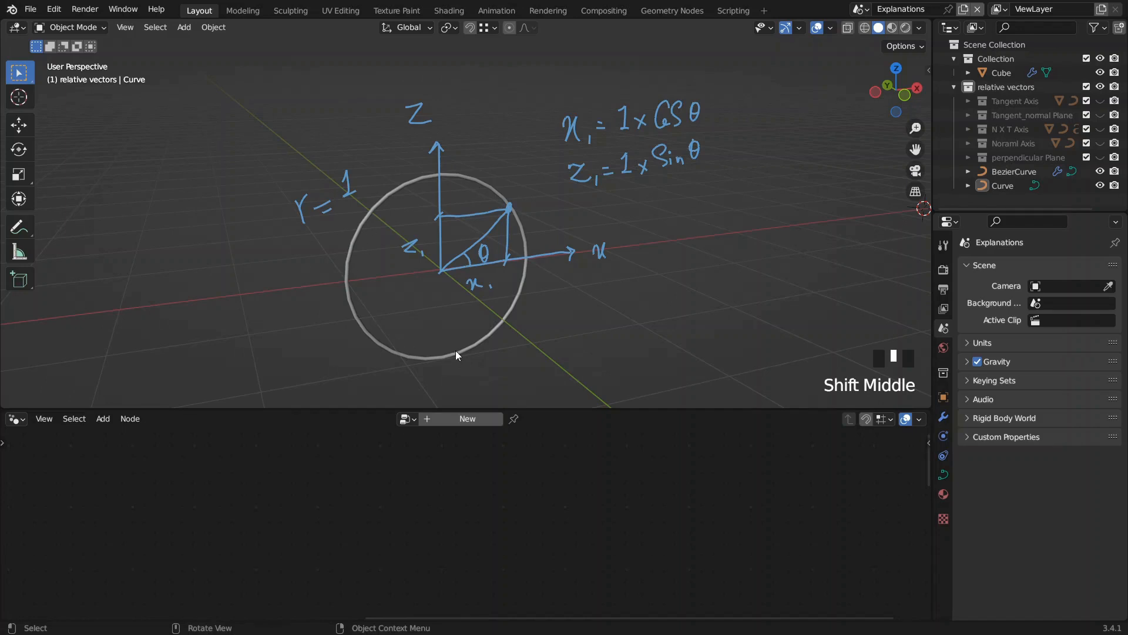
shift+middle_drag(523, 266, 558, 254)
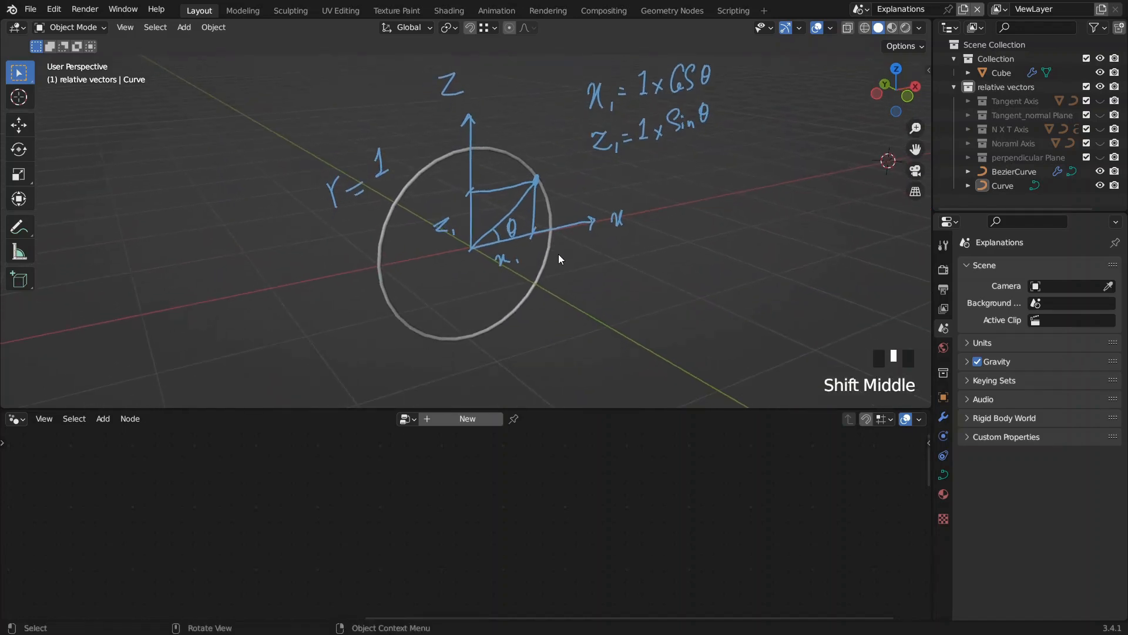
click(547, 257)
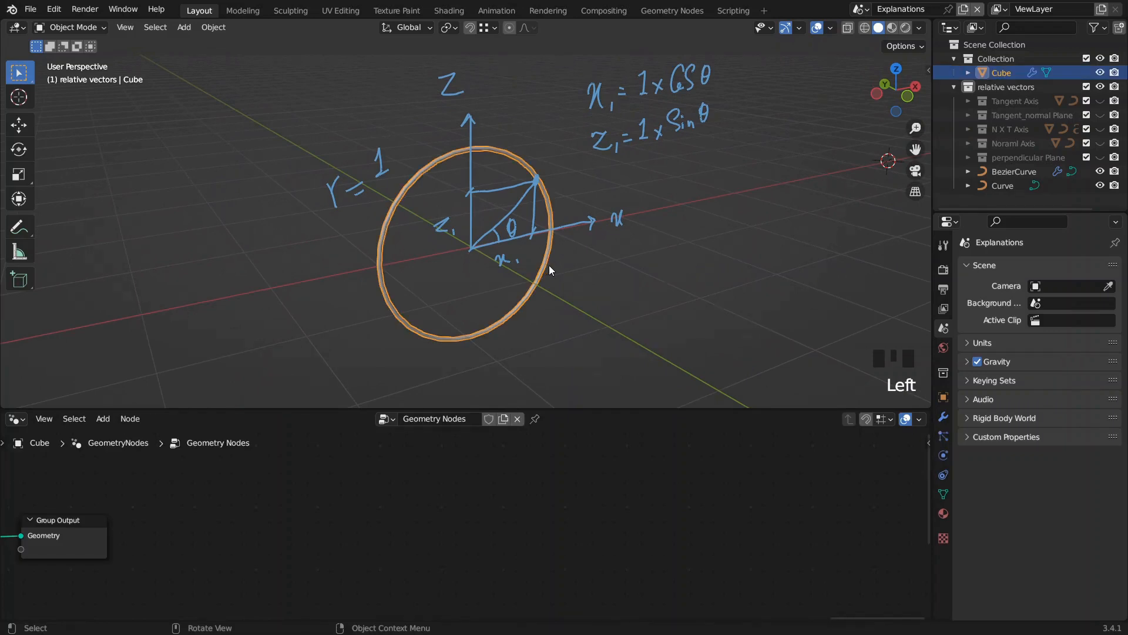
middle_drag(294, 444, 602, 433)
middle_drag(399, 542, 630, 523)
mouse_move(419, 532)
middle_down()
mouse_move(609, 512)
mouse_move(531, 492)
middle_up()
click(307, 281)
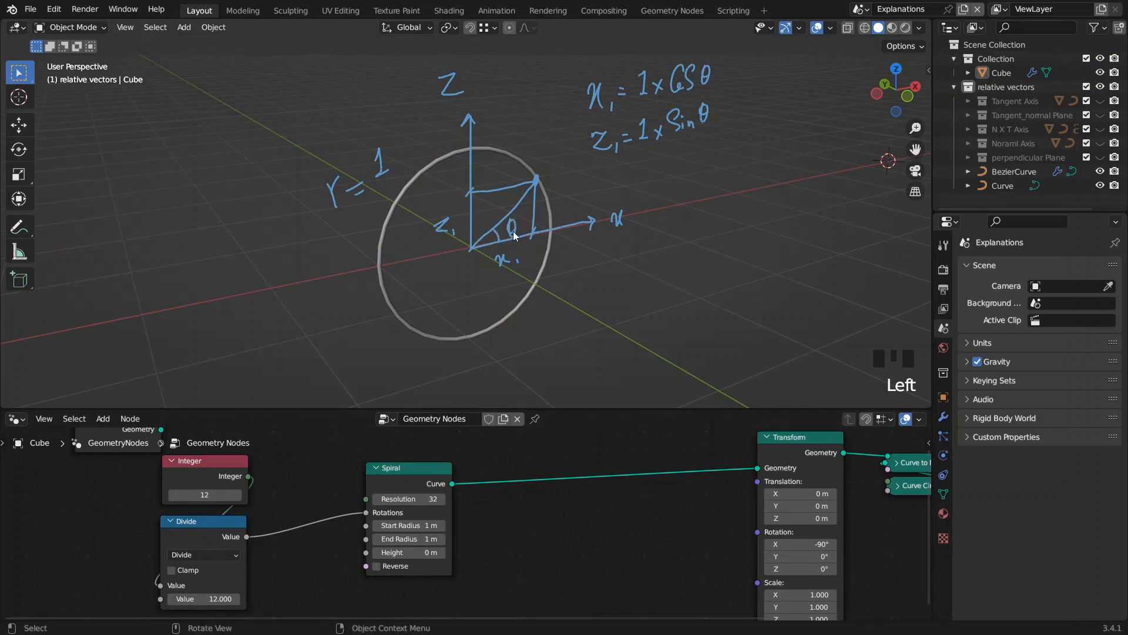
mouse_move(491, 245)
shift+middle_down()
mouse_move(530, 267)
mouse_move(511, 329)
shift+middle_up()
shift+middle_drag(470, 465, 462, 461)
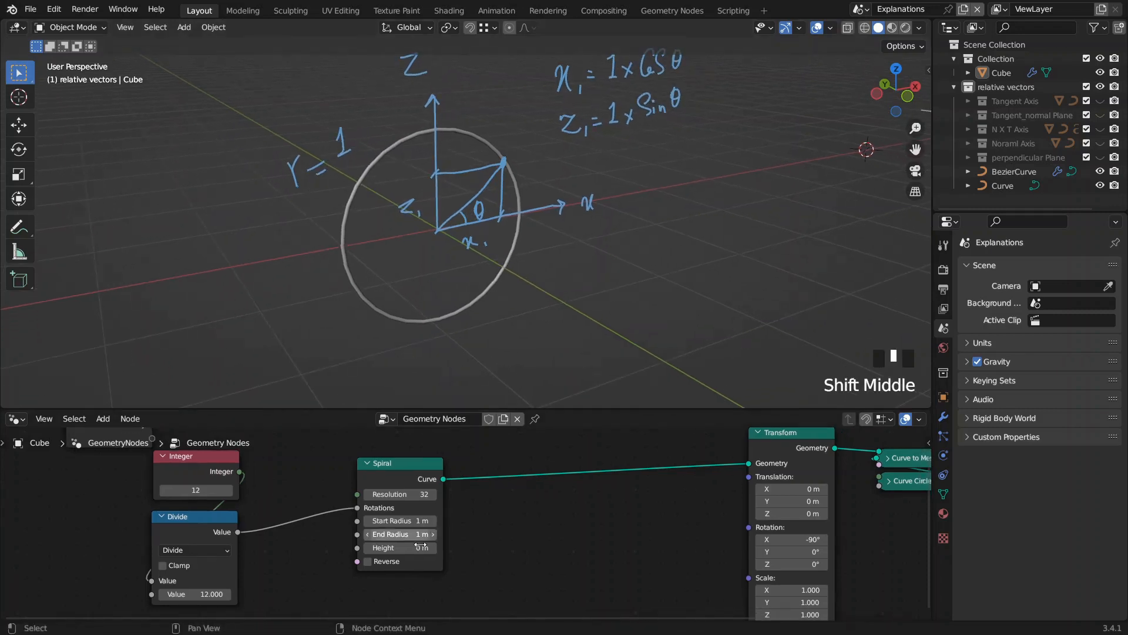
Step: Try a Spiral Height of -1.43 m, annotate radius lines from the centre and erase them, and reset Height to 0 m
shift+drag(400, 547, 338, 547)
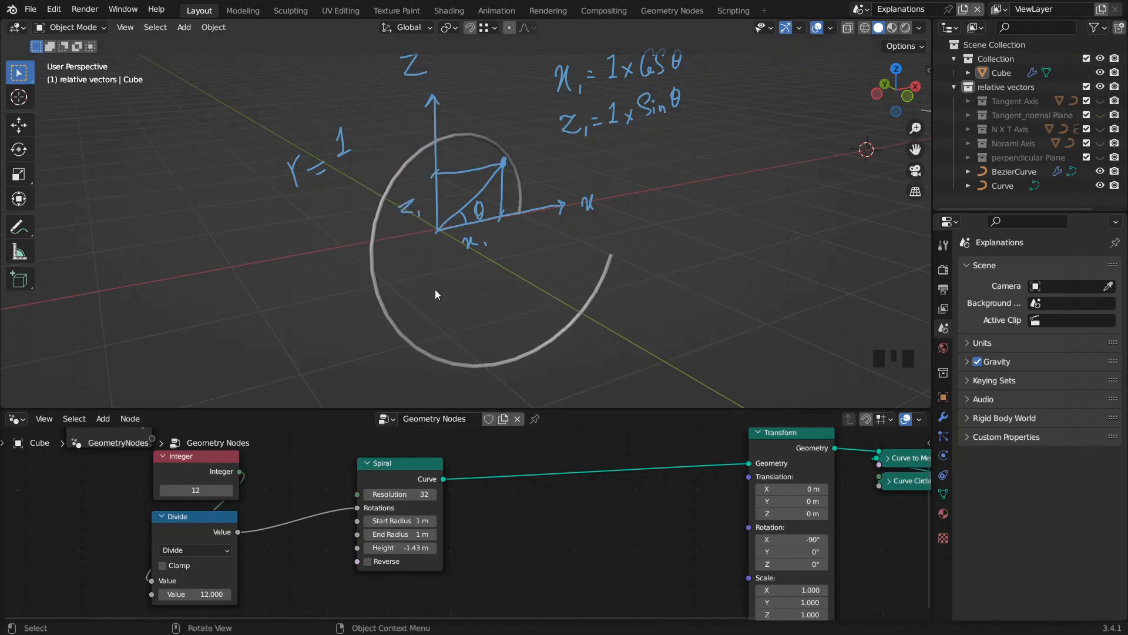
click(19, 227)
drag(441, 228, 401, 310)
drag(438, 229, 442, 355)
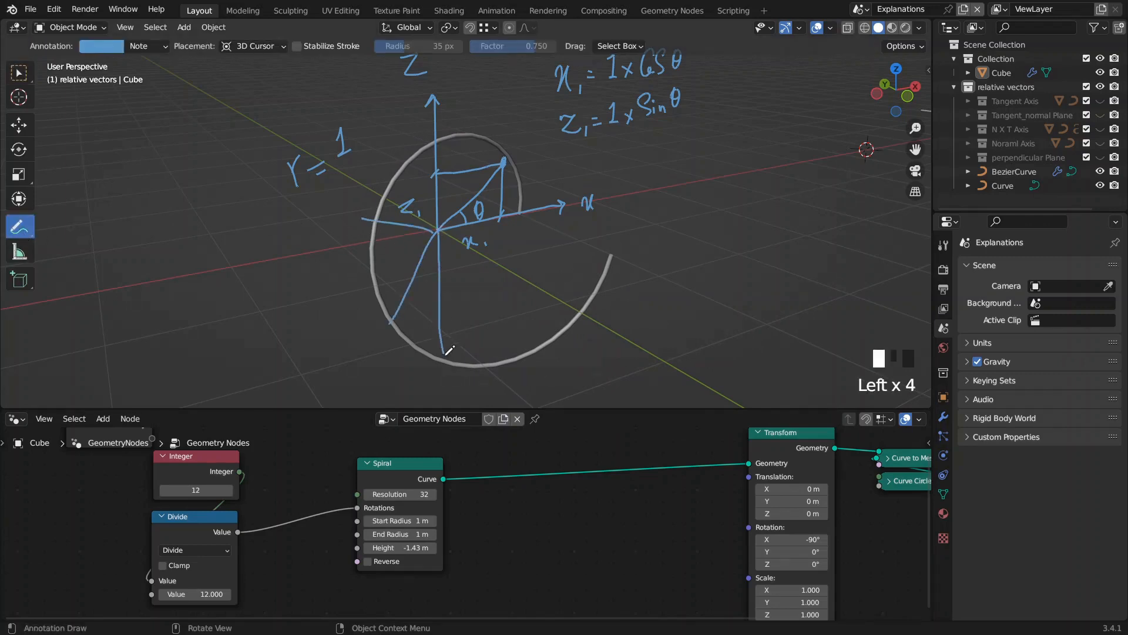
mouse_move(440, 229)
mouse_down()
mouse_move(503, 359)
mouse_move(465, 315)
mouse_move(445, 256)
mouse_move(390, 237)
mouse_move(415, 233)
mouse_move(445, 349)
mouse_up()
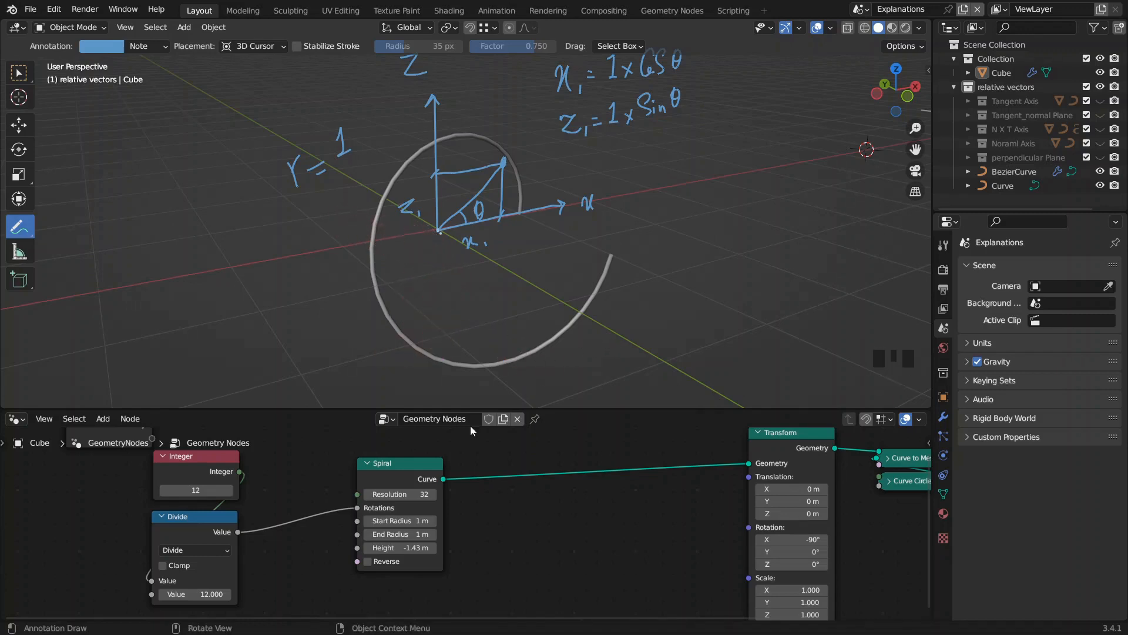
click(400, 548)
text(0)
click(376, 248)
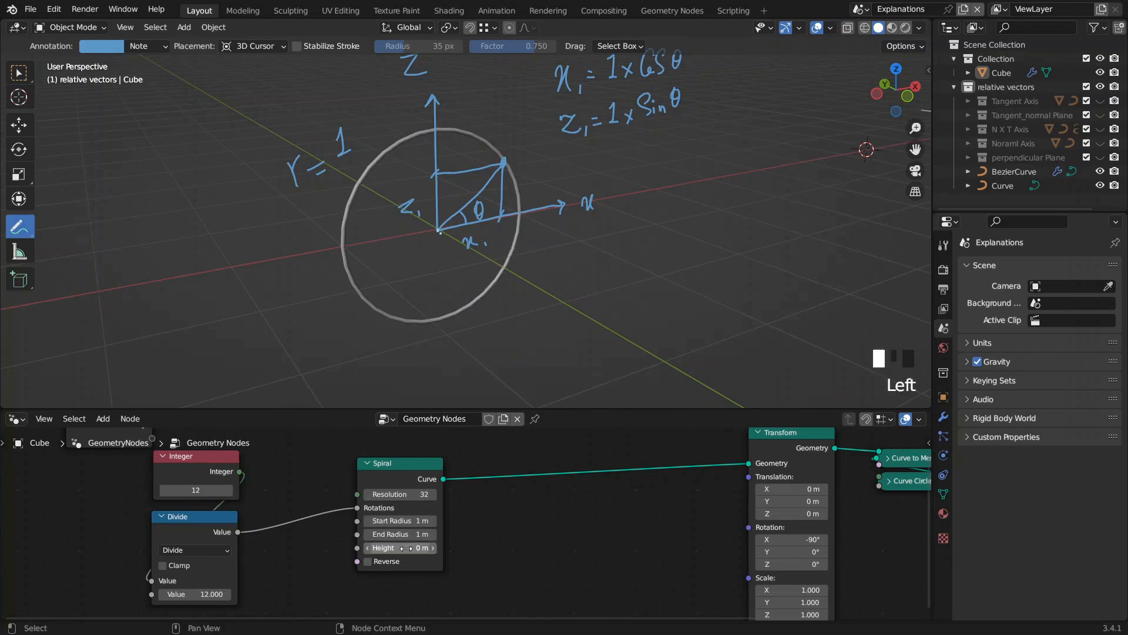
Step: Select the straight BezierCurve in the Explanations scene and enlarge the node editor to show its node setup
shift+middle_drag(376, 247, 434, 258)
scroll(418, 257, up, 2)
shift+middle_drag(435, 258, 426, 250)
scroll(426, 249, up, 2)
key(w)
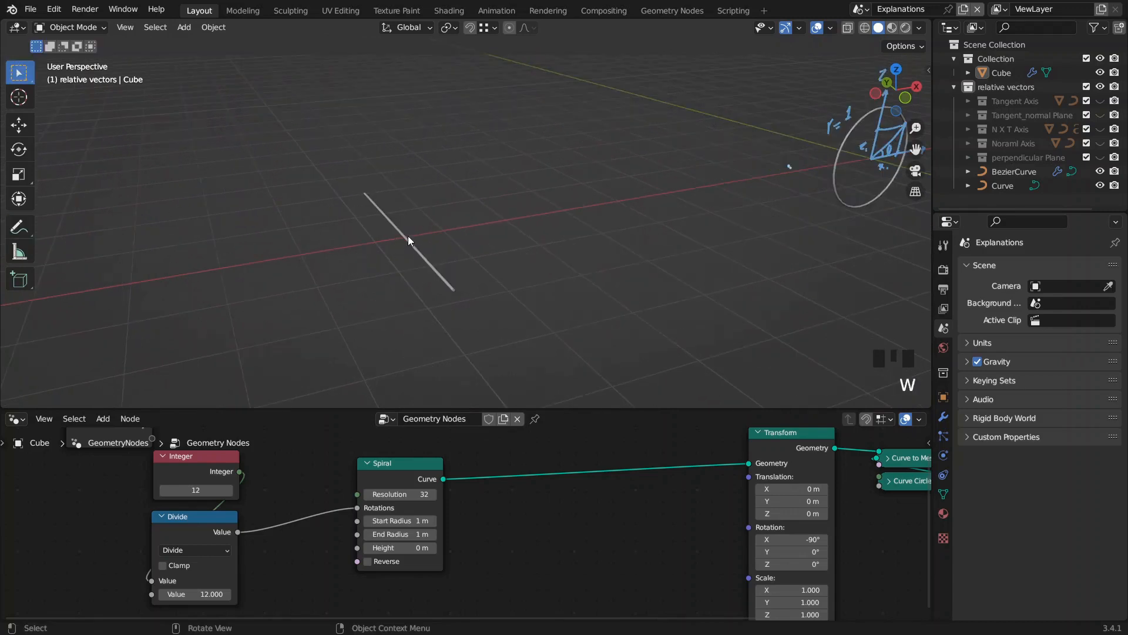
click(407, 237)
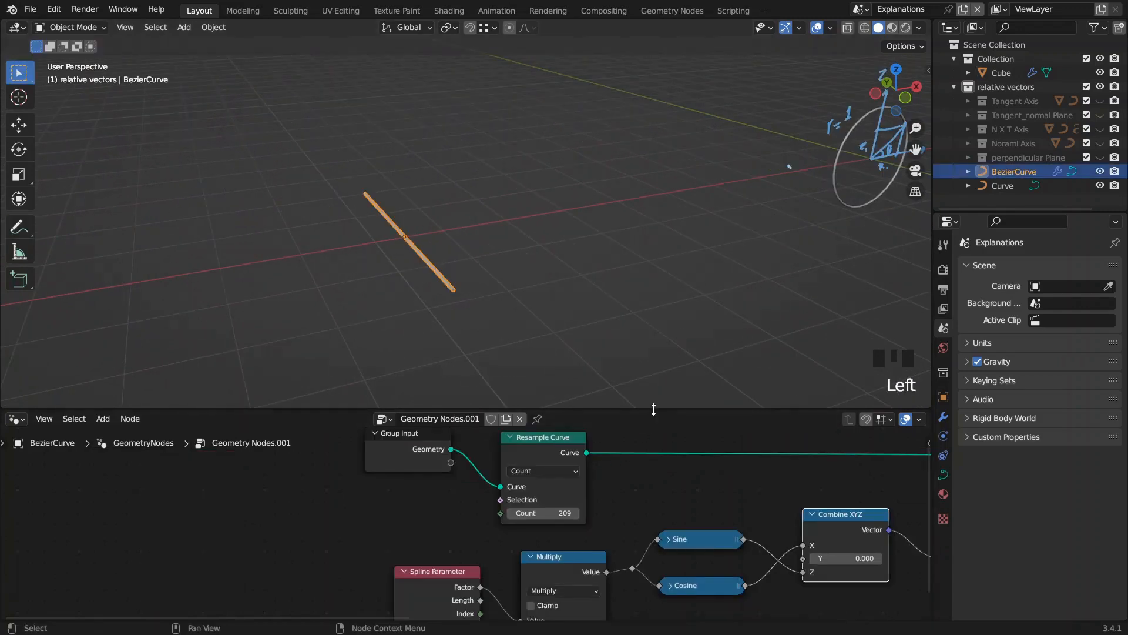
middle_drag(648, 447, 391, 438)
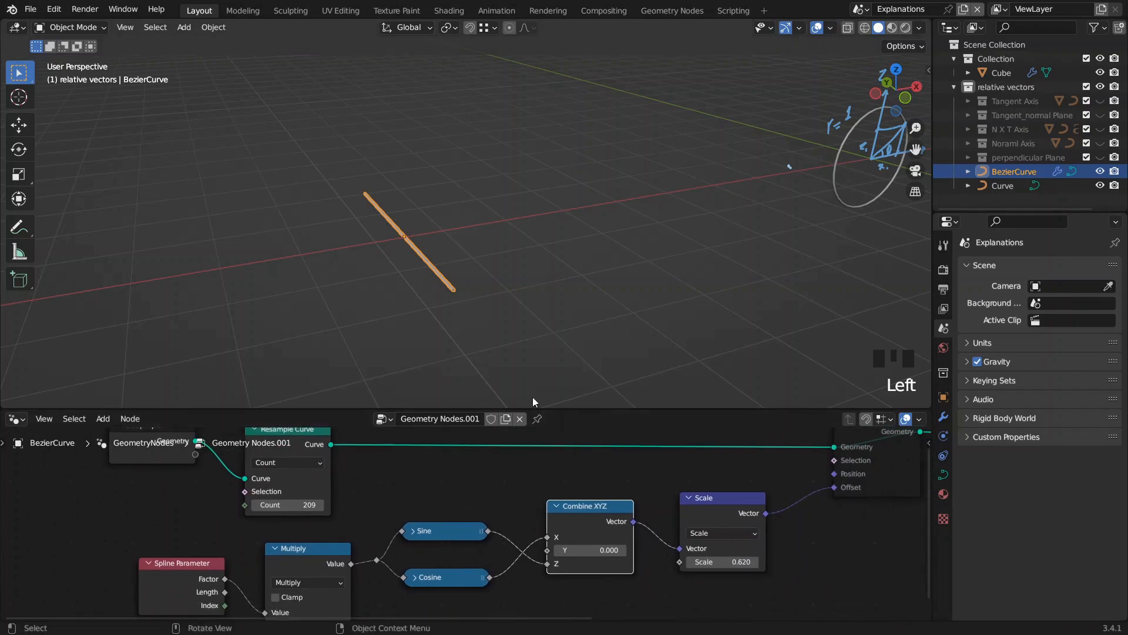
drag(561, 410, 562, 313)
middle_drag(592, 436, 540, 439)
Step: Delete the whole offset chain: Combine XYZ, Scale, Sine, Cosine, Multiply, its reroute point and Spline Parameter
click(633, 519)
drag(644, 544, 563, 446)
key(Delete)
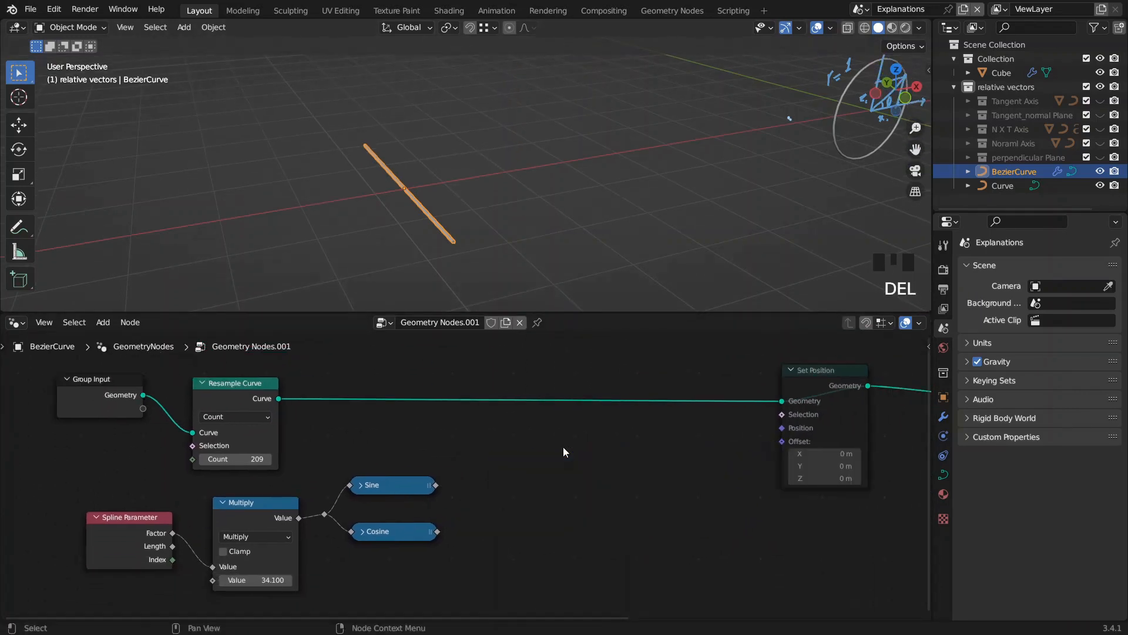
drag(513, 488, 352, 549)
key(Delete)
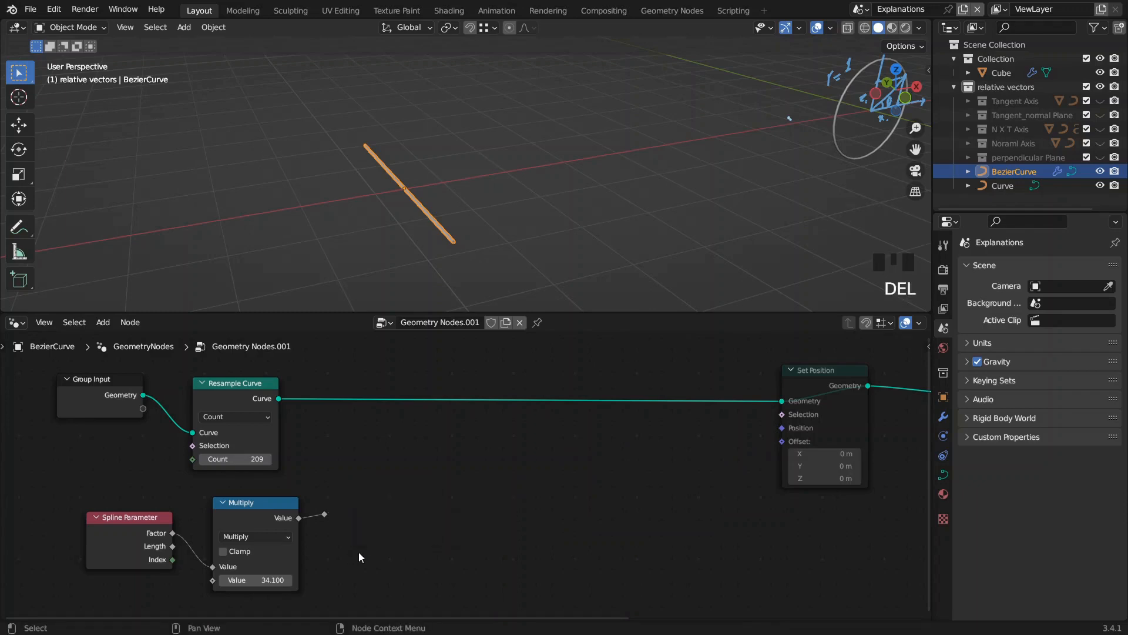
drag(373, 504, 78, 587)
key(Delete)
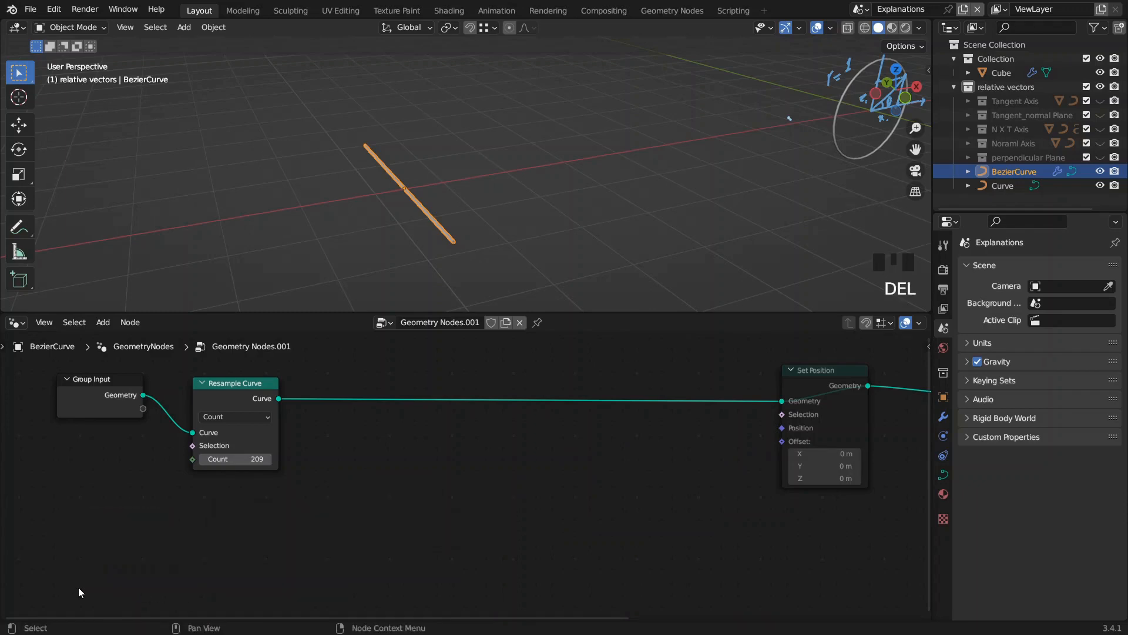
Step: Unmute the Set Position node and move it slightly closer to Resample Curve
key(Home)
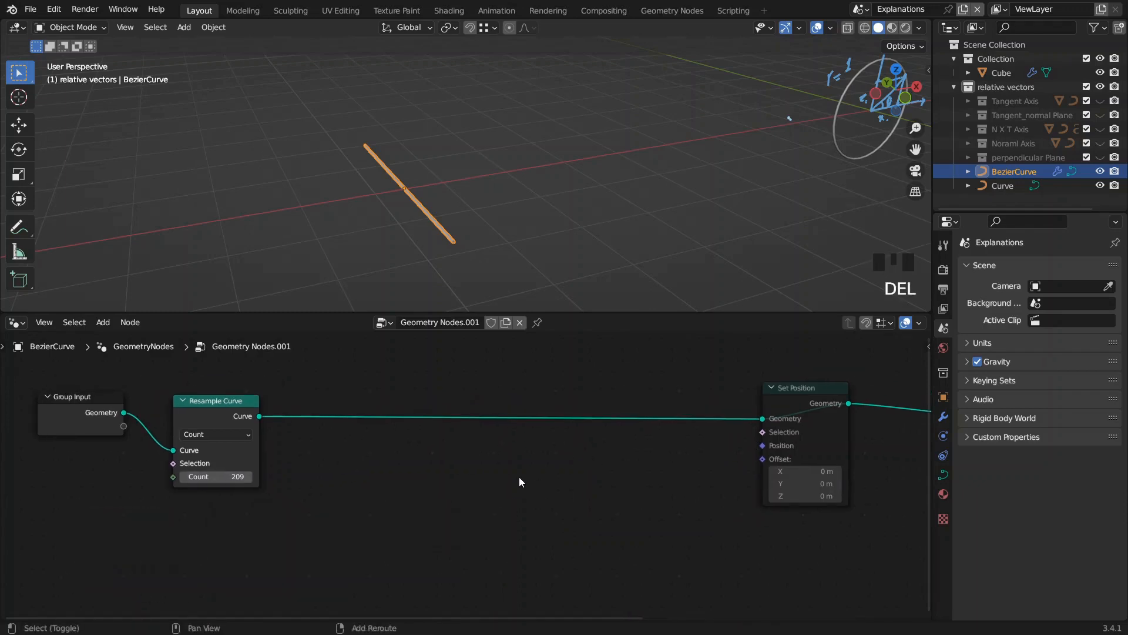
click(827, 442)
key(m)
drag(811, 432, 766, 429)
Step: Add a Spline Parameter node below the Resample Curve node
shift+middle_drag(455, 213, 326, 214)
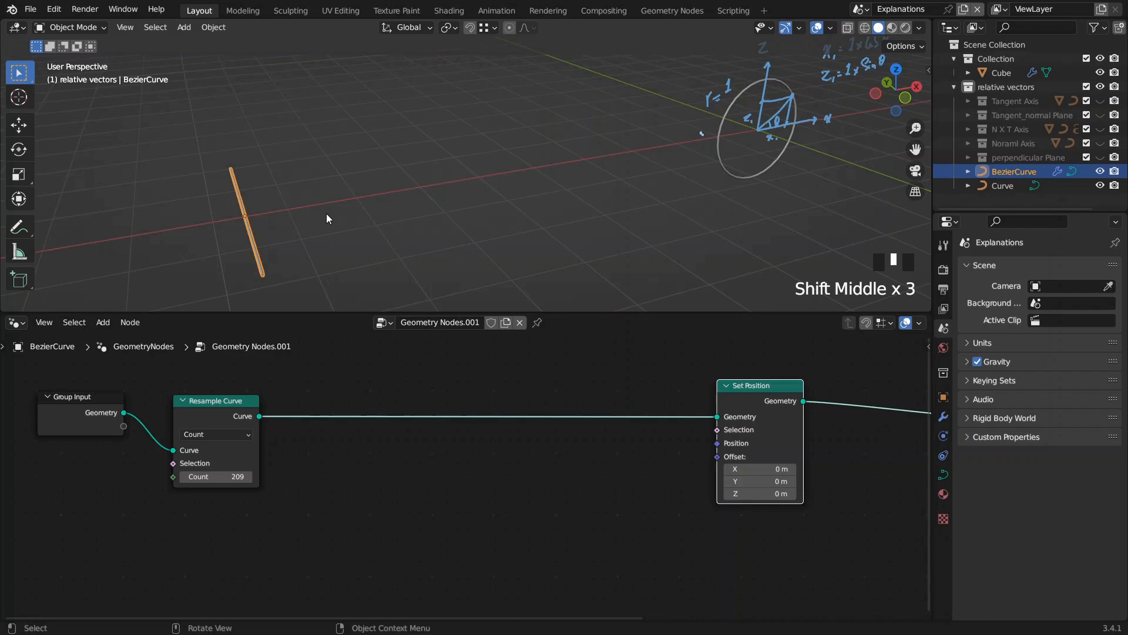
shift+middle_drag(327, 214, 363, 211)
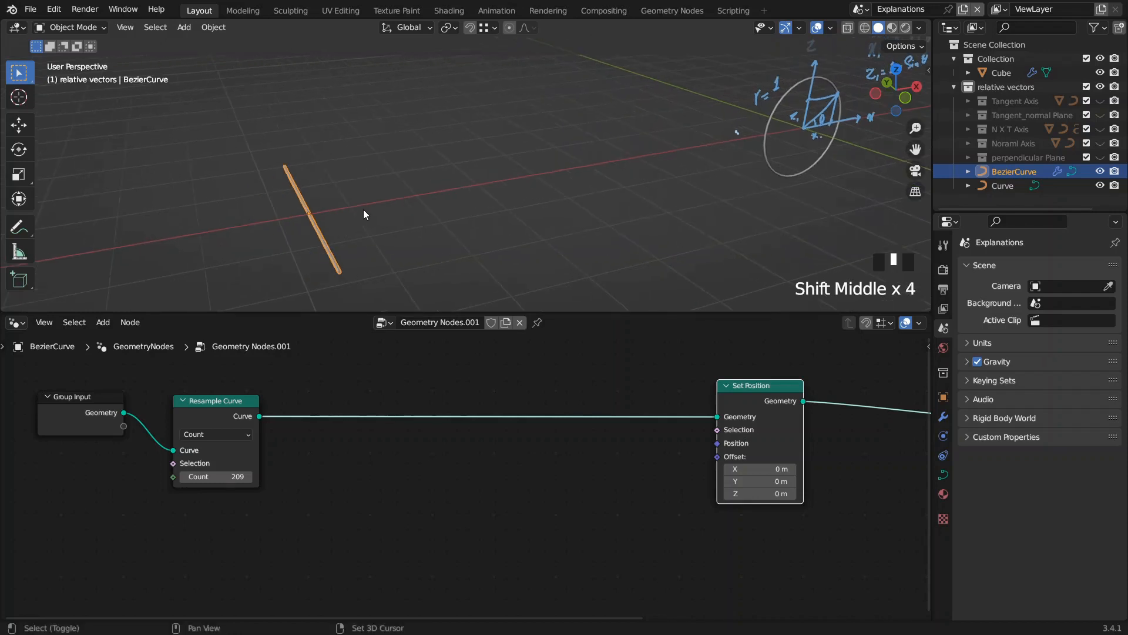
key(F3)
key(Escape)
key(F3)
text(para)
key(Return)
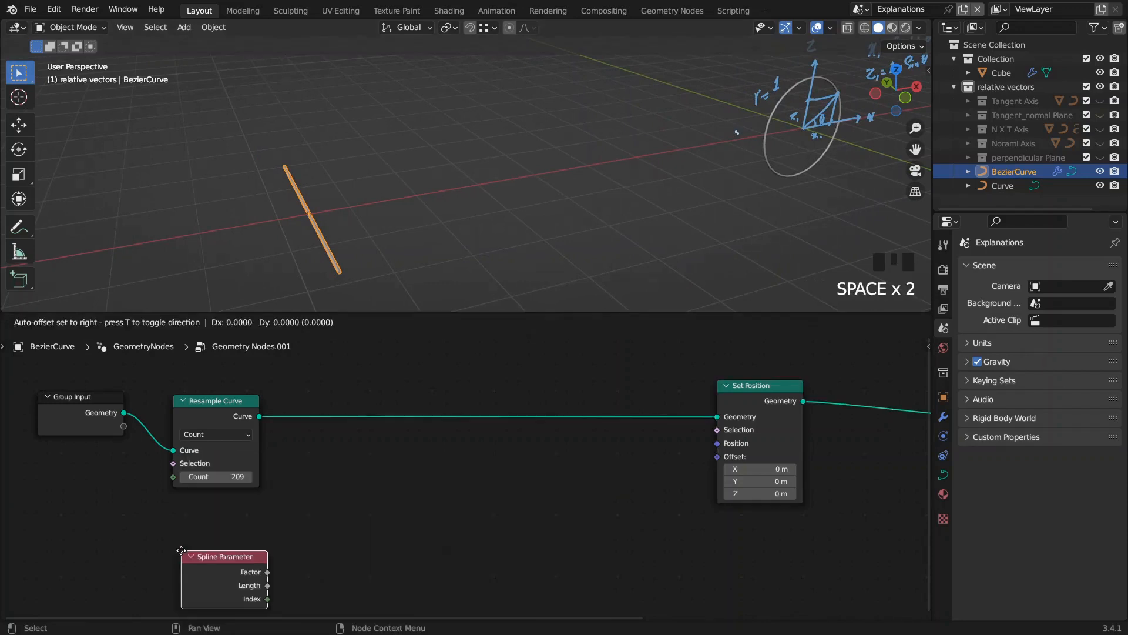
click(210, 504)
shift+middle_drag(363, 174, 391, 187)
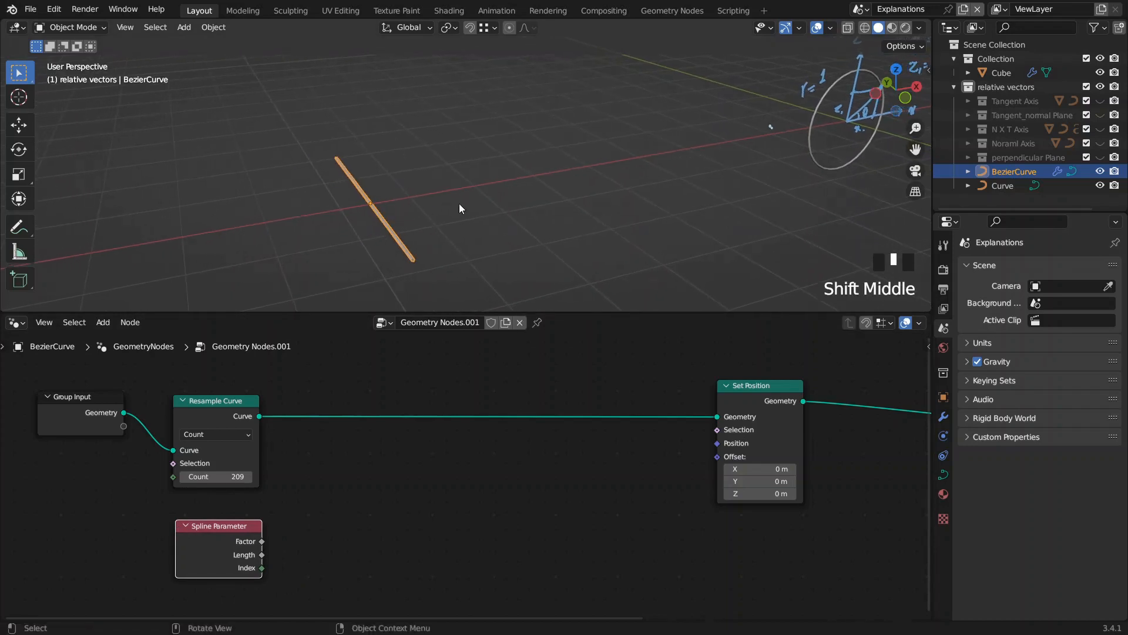
shift+middle_drag(520, 207, 395, 225)
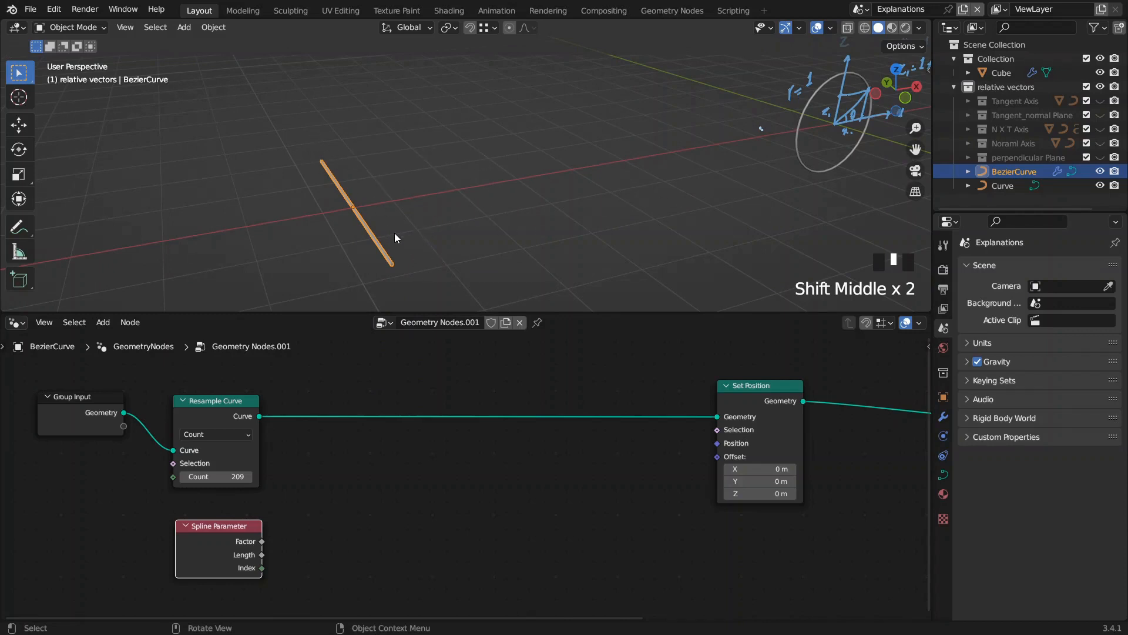
key(Tab)
key(g)
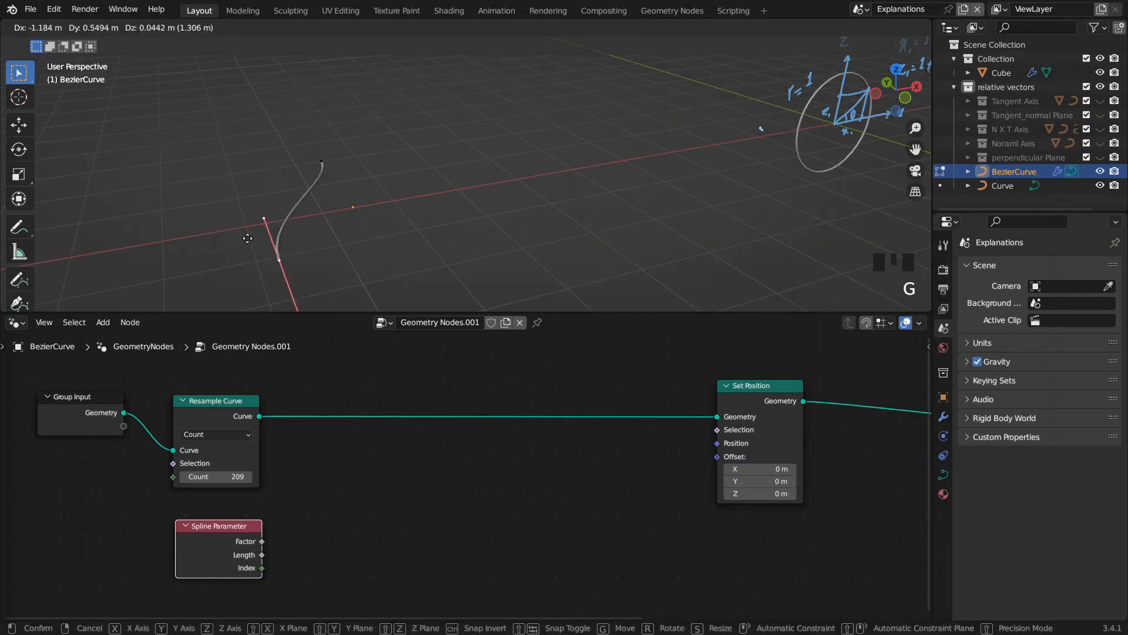
right_click(216, 194)
key(Tab)
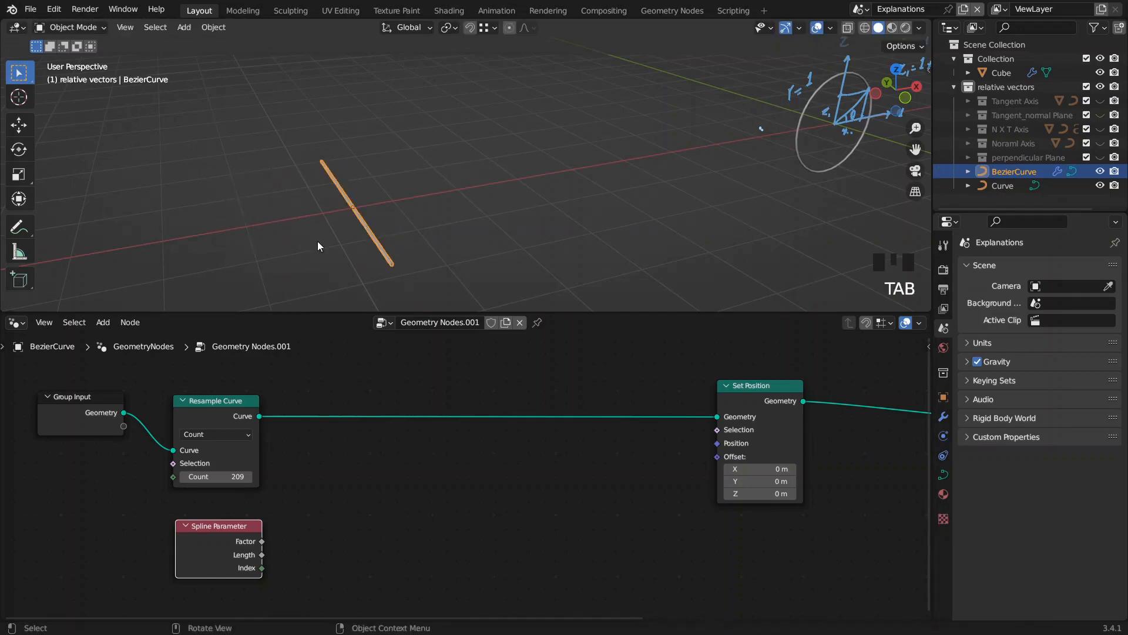
Step: Move the Spline Parameter node slightly closer to Resample Curve
drag(213, 544, 214, 532)
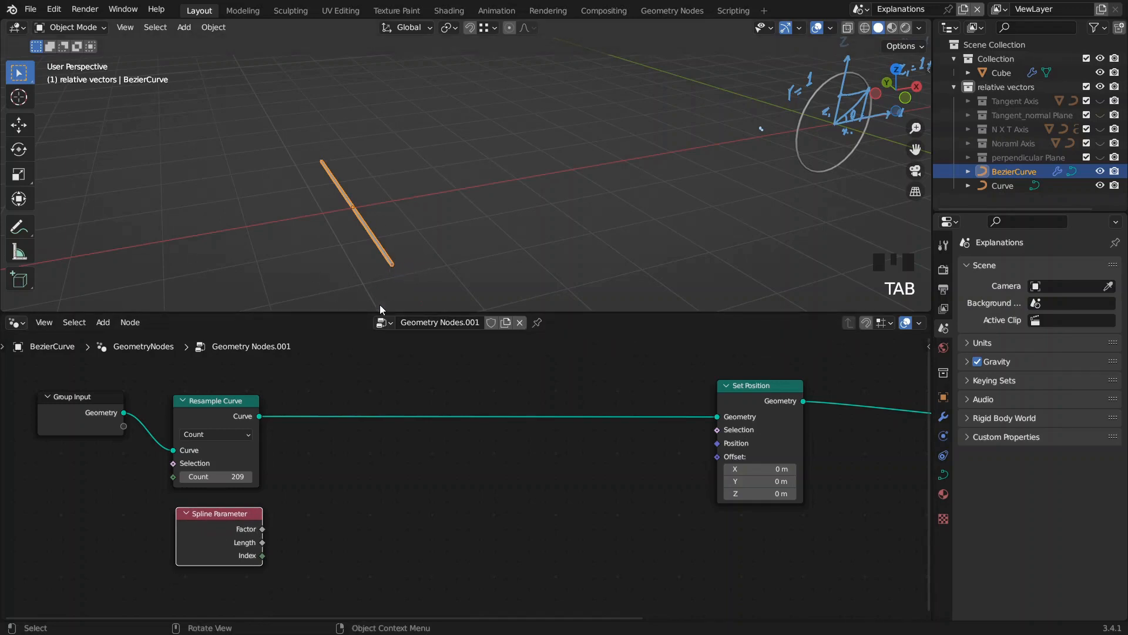
click(263, 529)
drag(263, 529, 330, 535)
text(mul)
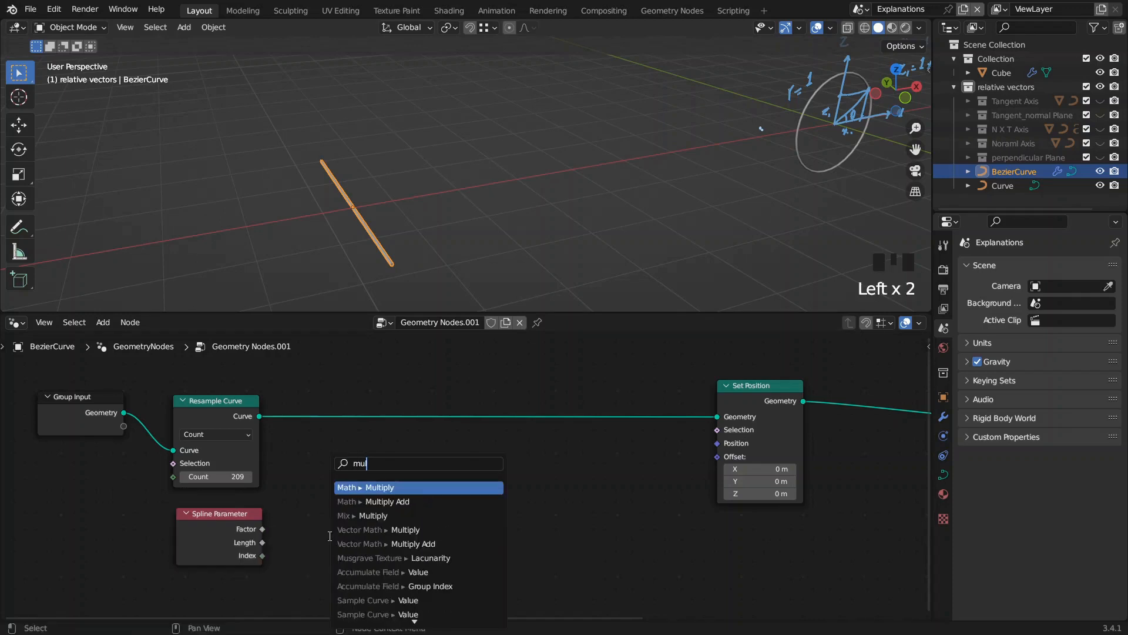
key(Escape)
Step: Add a Sine and a Cosine math node, one above the other, both fed by the Spline Parameter's Factor
drag(263, 526, 385, 507)
text(sin)
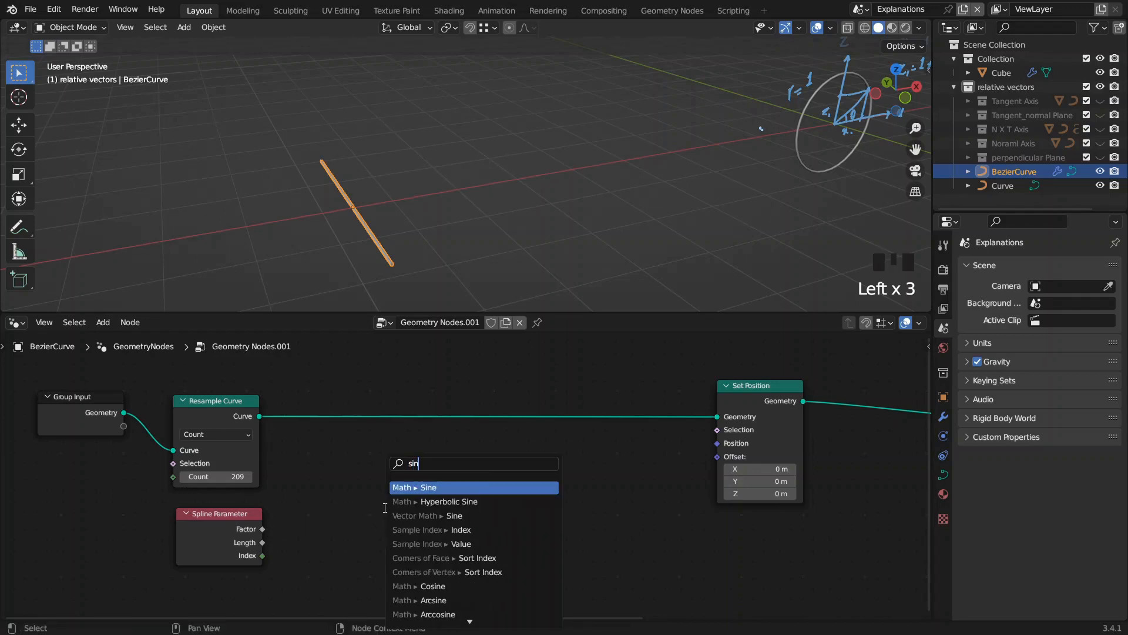
key(Return)
click(361, 507)
drag(263, 528, 352, 569)
text(cos)
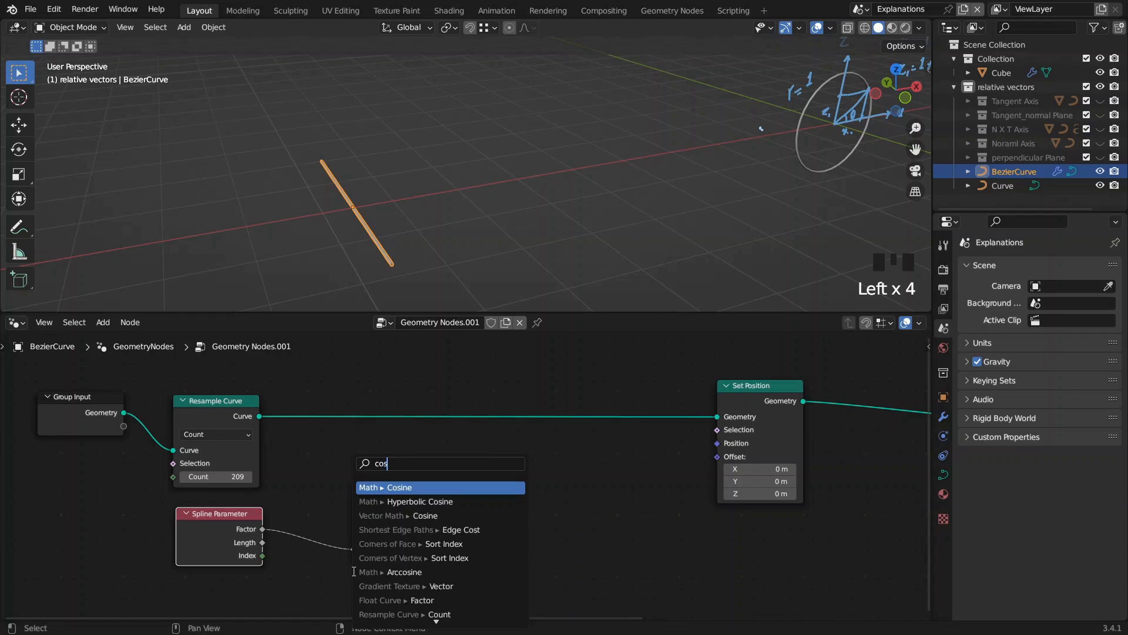
key(Return)
click(361, 594)
Step: Collapse the Sine and Cosine nodes and stack them close together beside the Spline Parameter node
middle_drag(369, 492, 386, 447)
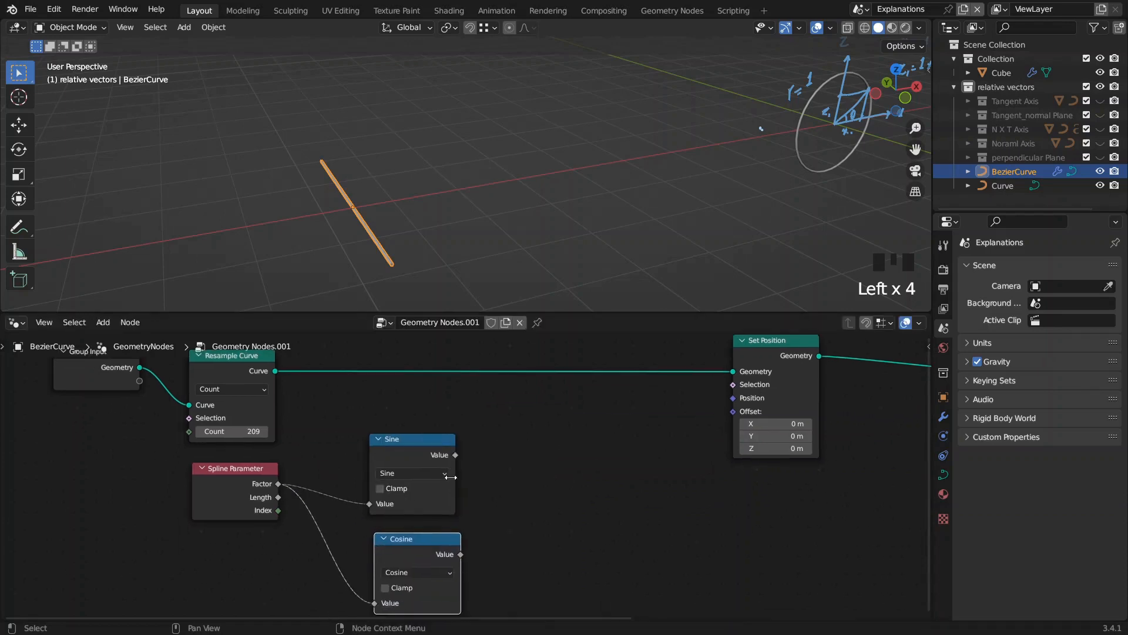
drag(386, 446, 381, 431)
click(398, 457)
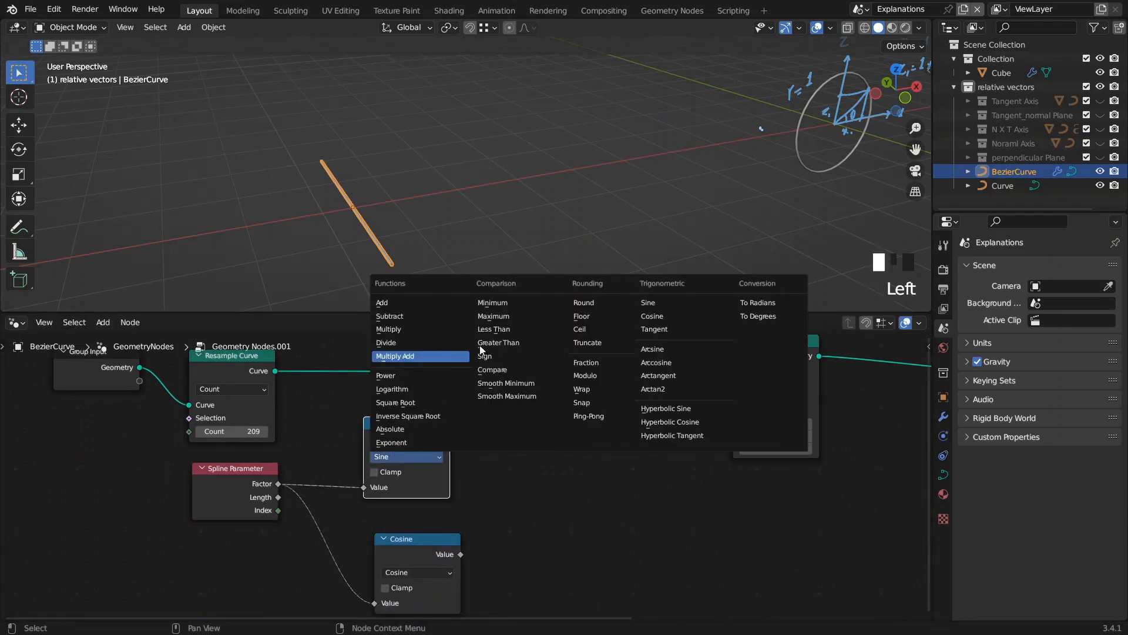
middle_drag(393, 432, 400, 429)
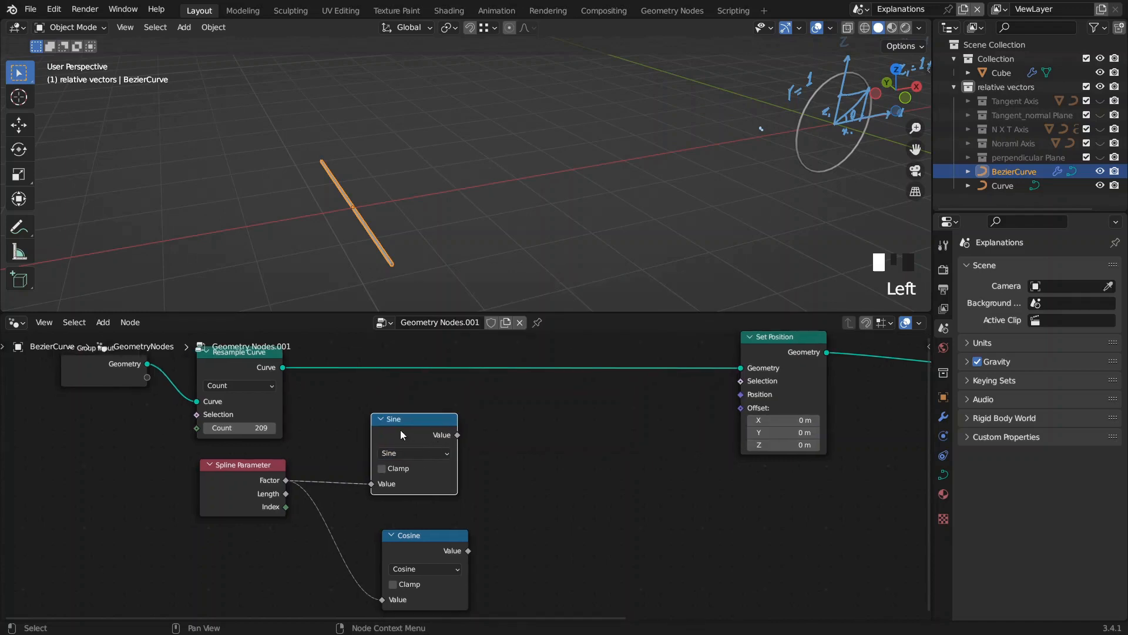
click(376, 419)
click(404, 535)
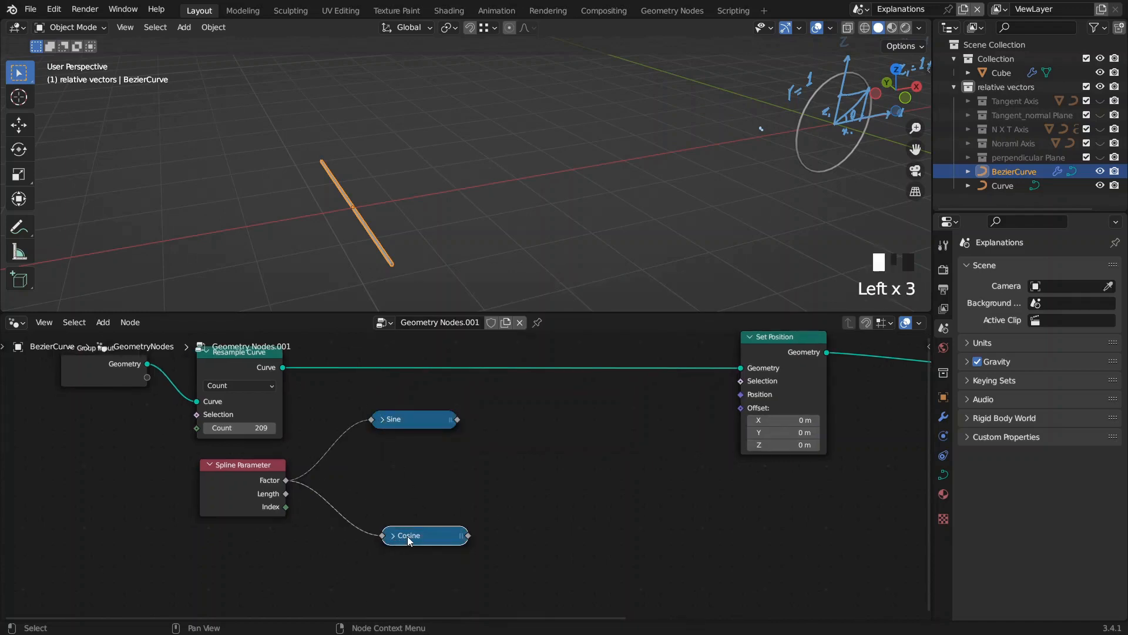
drag(408, 536, 397, 514)
drag(408, 421, 406, 478)
middle_drag(315, 491, 361, 501)
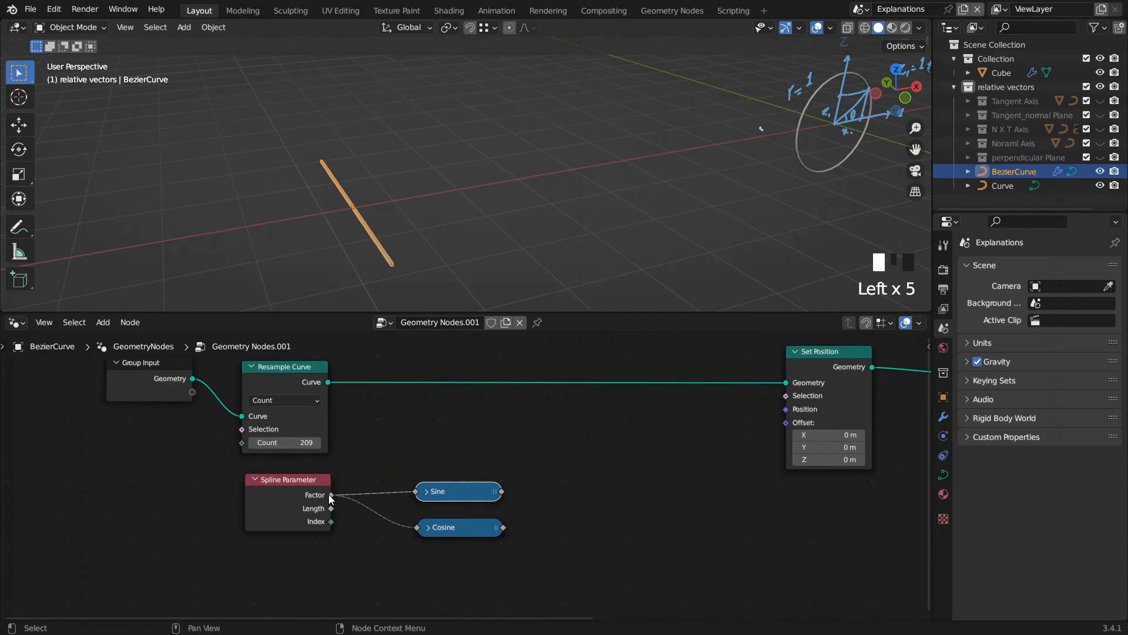
Step: Join the Factor links to Sine and Cosine at a reroute point and insert a Multiply node between Spline Parameter and the reroute
drag(267, 503, 227, 503)
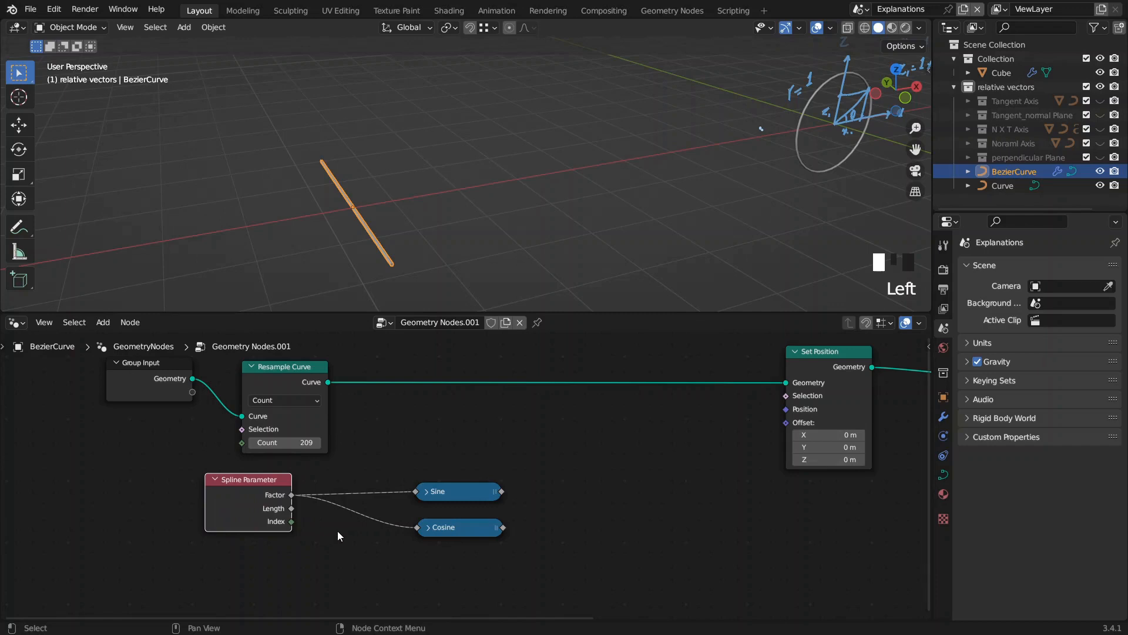
shift+right_drag(355, 470, 352, 530)
drag(240, 509, 246, 536)
text(mul)
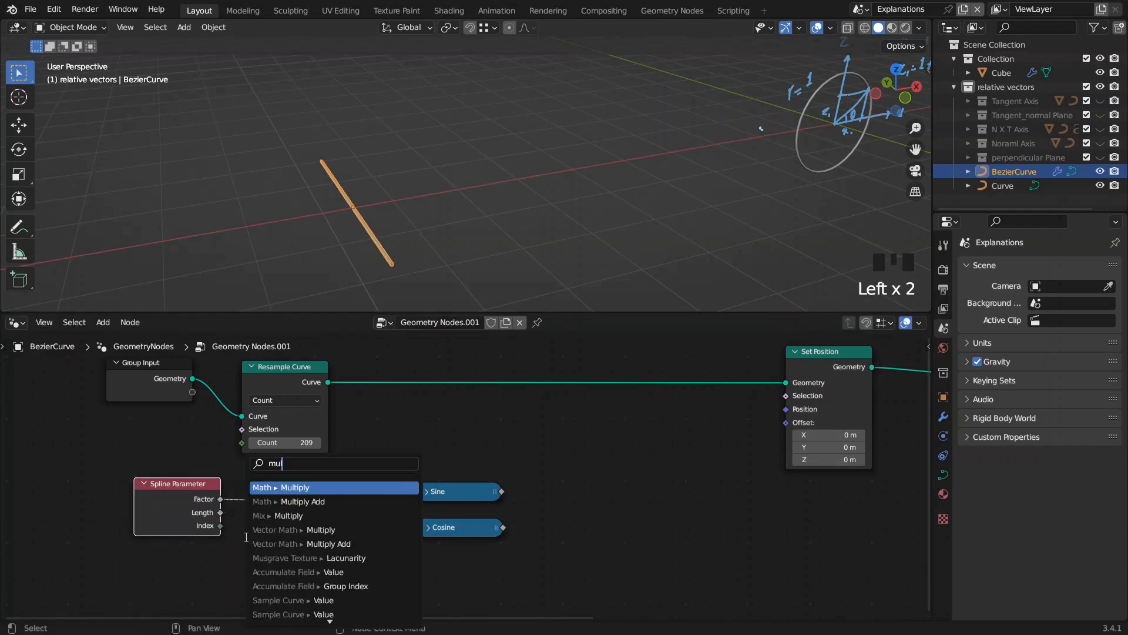
key(Return)
click(312, 527)
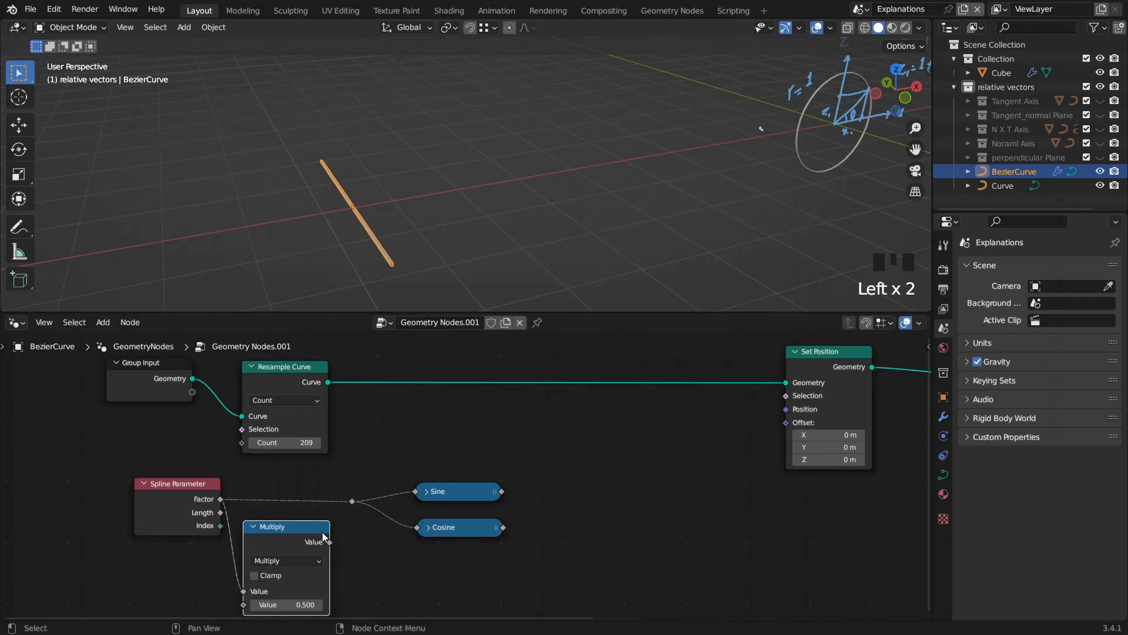
drag(312, 527, 319, 489)
Step: Set the Multiply node's second value to 1
double_click(299, 572)
text(1)
key(Return)
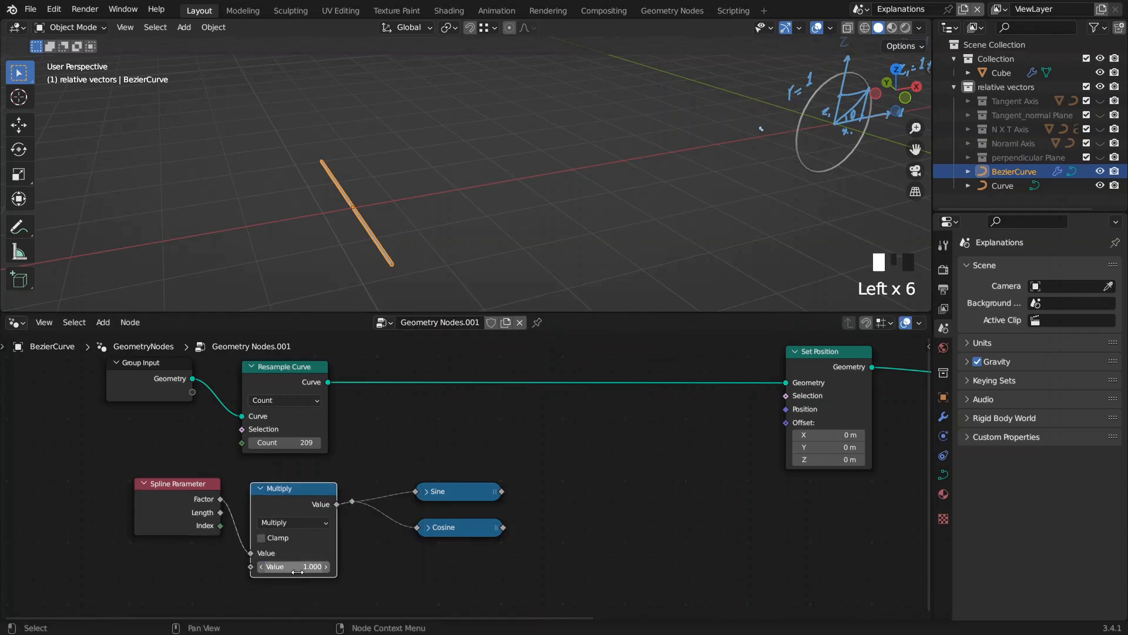
Step: Add a Combine XYZ node beside Sine and Cosine and connect its Vector to the Set Position Offset
middle_drag(474, 484, 359, 492)
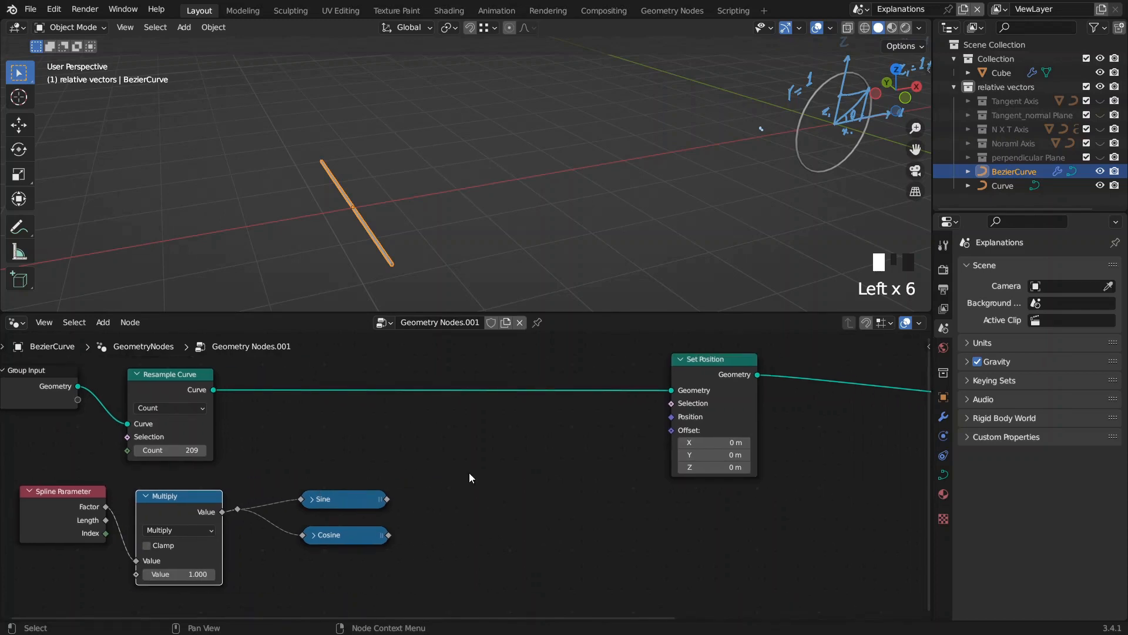
key(F3)
text(com)
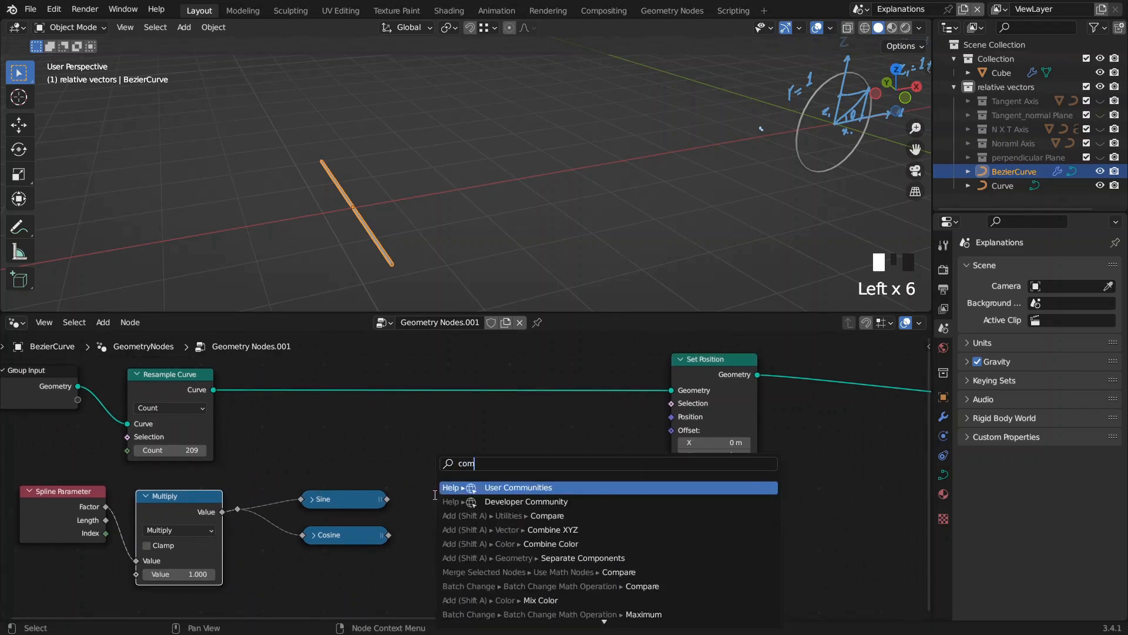
text(b)
key(Return)
click(435, 493)
drag(519, 508, 673, 428)
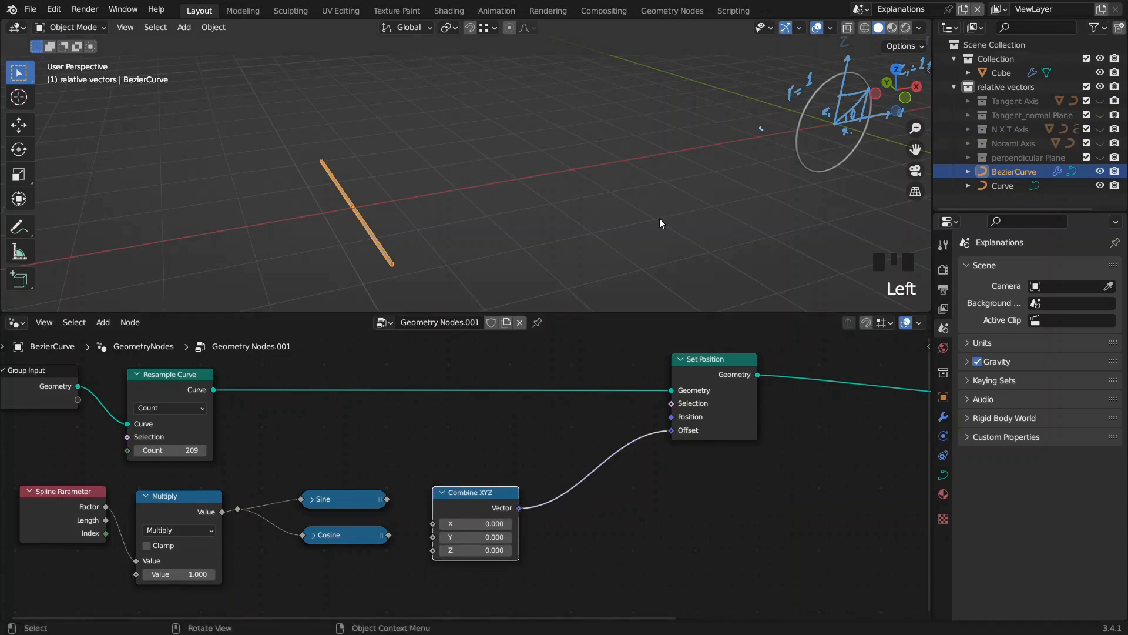
Step: Connect Cosine to the X input and Sine to the Z input of Combine XYZ, following the annotated circle formulas
mouse_move(648, 210)
shift+middle_down()
mouse_move(580, 215)
mouse_move(621, 192)
mouse_move(635, 216)
shift+middle_up()
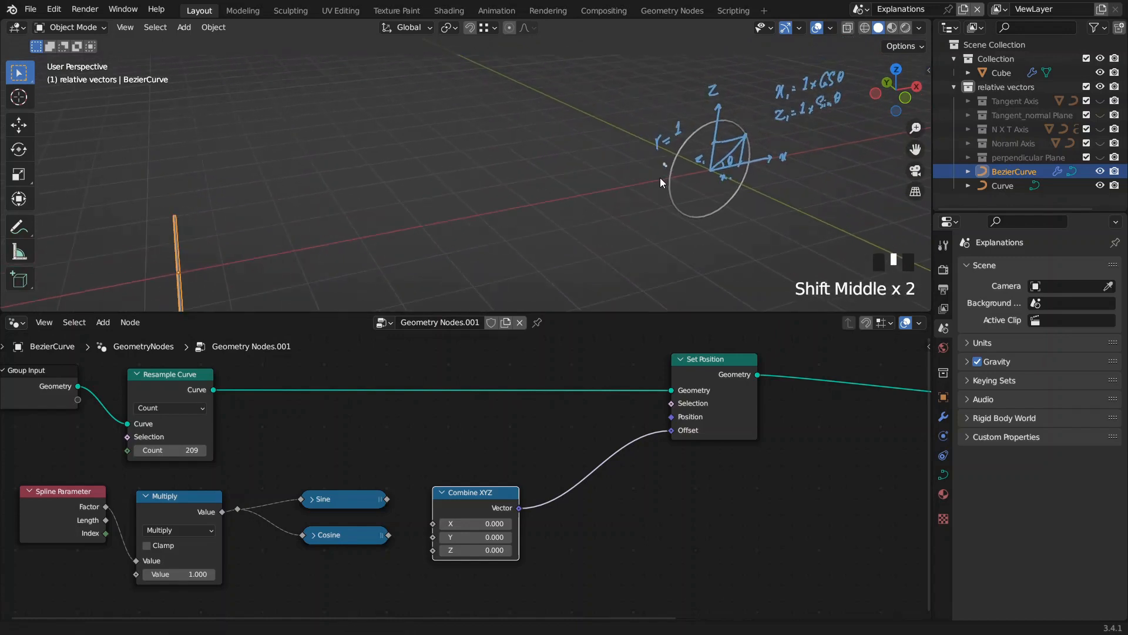
shift+middle_drag(769, 109, 480, 184)
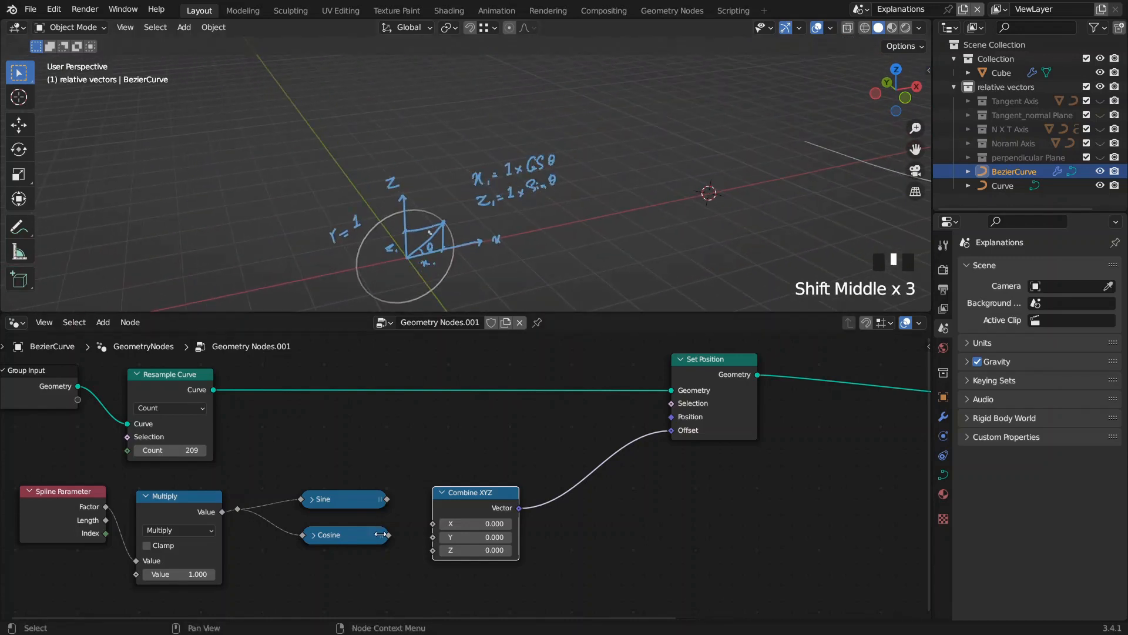
drag(389, 535, 433, 523)
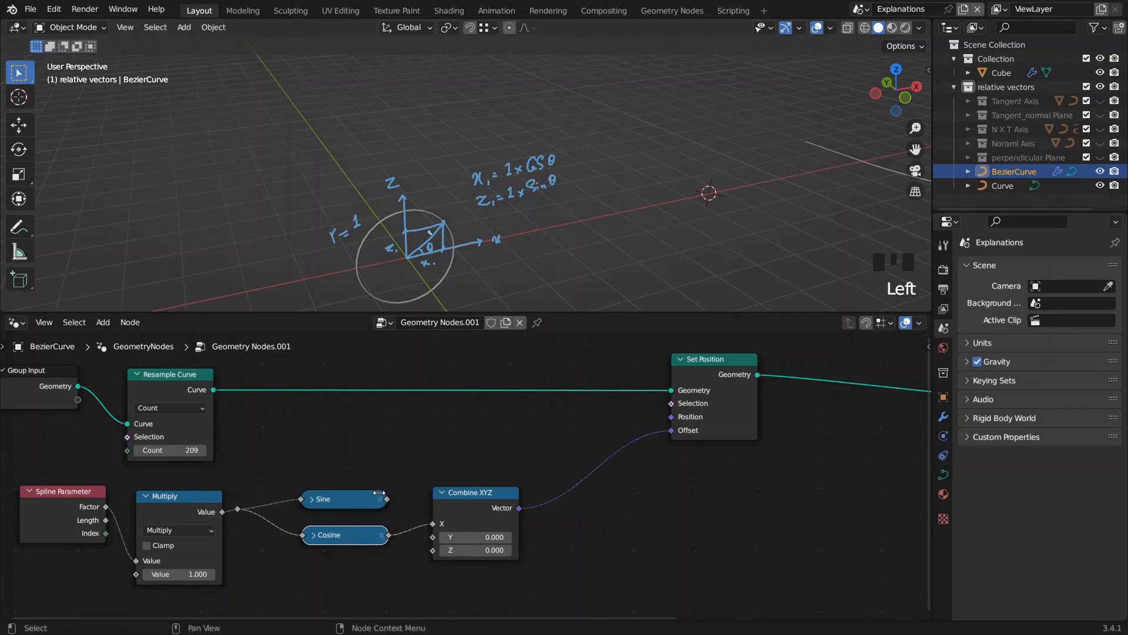
drag(387, 499, 433, 550)
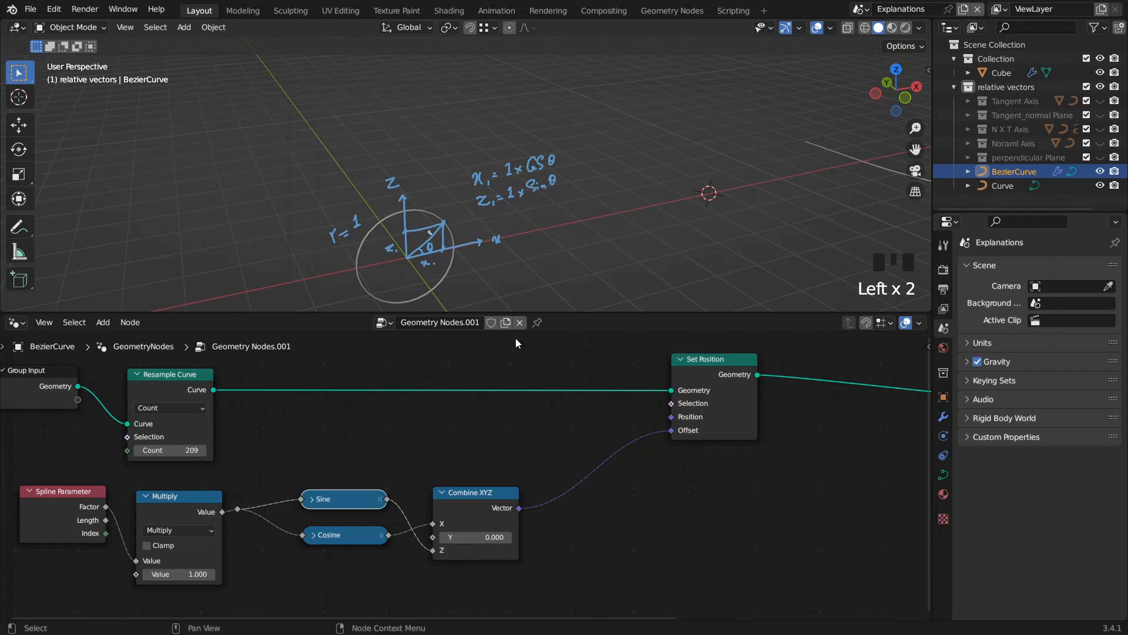
Step: Swap the Combine XYZ links so that Sine feeds X and Cosine feeds Z
shift+middle_drag(496, 210, 549, 177)
shift+middle_drag(243, 495, 176, 503)
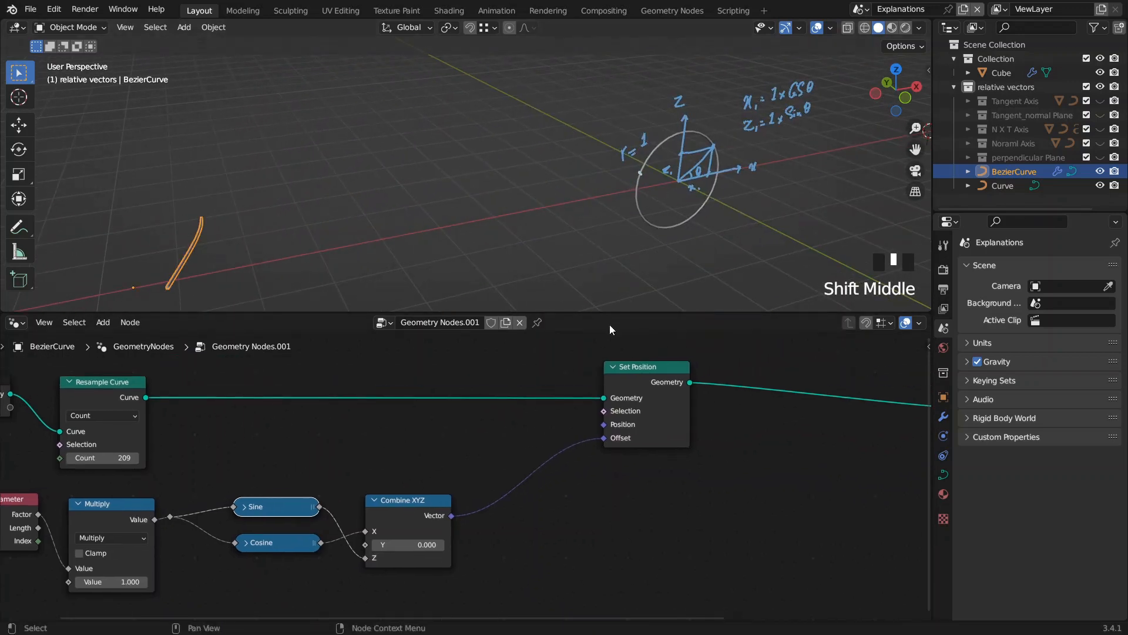
mouse_move(364, 556)
mouse_down()
mouse_move(343, 520)
mouse_move(365, 531)
mouse_move(336, 552)
mouse_move(329, 538)
mouse_move(366, 535)
mouse_move(325, 545)
mouse_move(355, 565)
mouse_move(371, 559)
mouse_up()
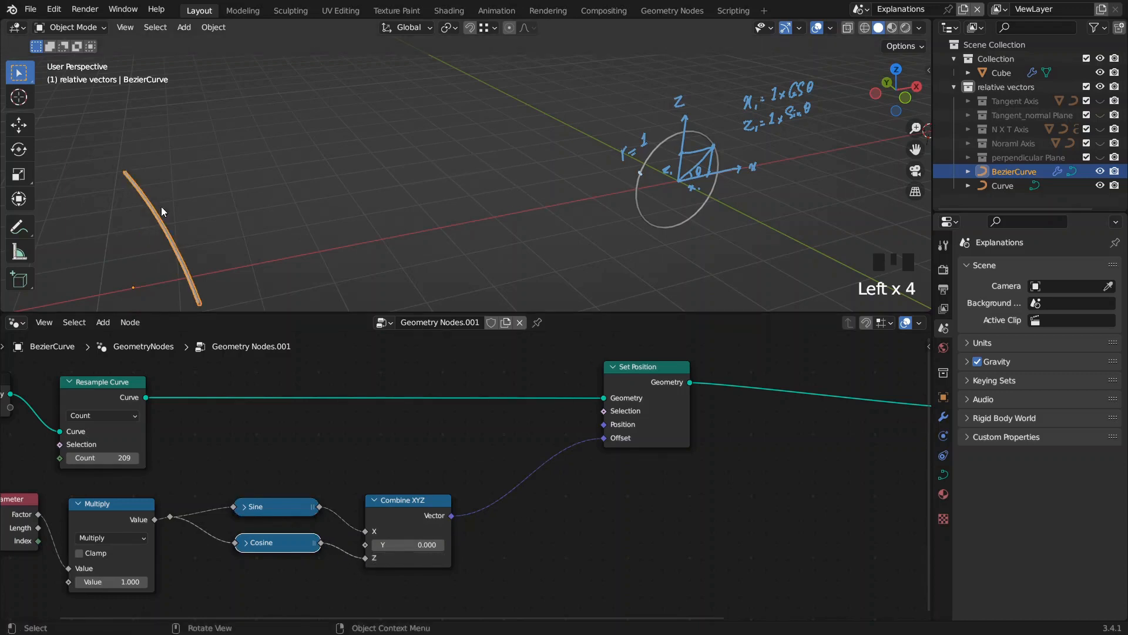
Step: Sketch freehand spiral annotations between the curve and the annotated circle, and remove them
click(31, 223)
mouse_move(415, 108)
mouse_down()
mouse_move(553, 173)
mouse_move(562, 242)
mouse_move(610, 261)
mouse_up()
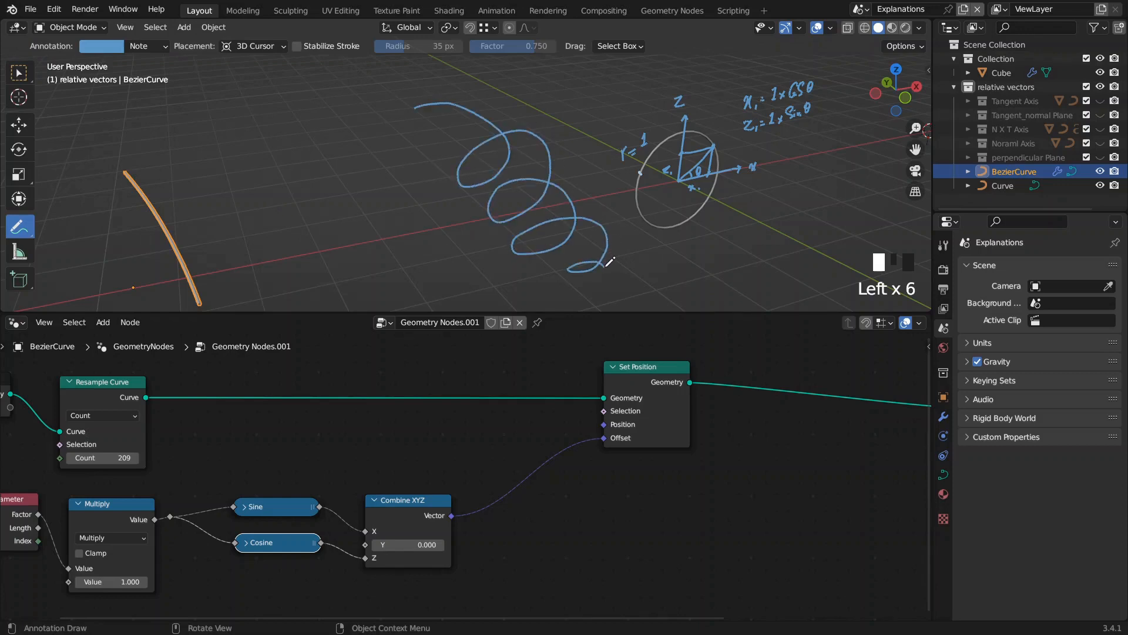
mouse_move(374, 125)
mouse_down()
mouse_move(392, 187)
mouse_move(382, 163)
mouse_up()
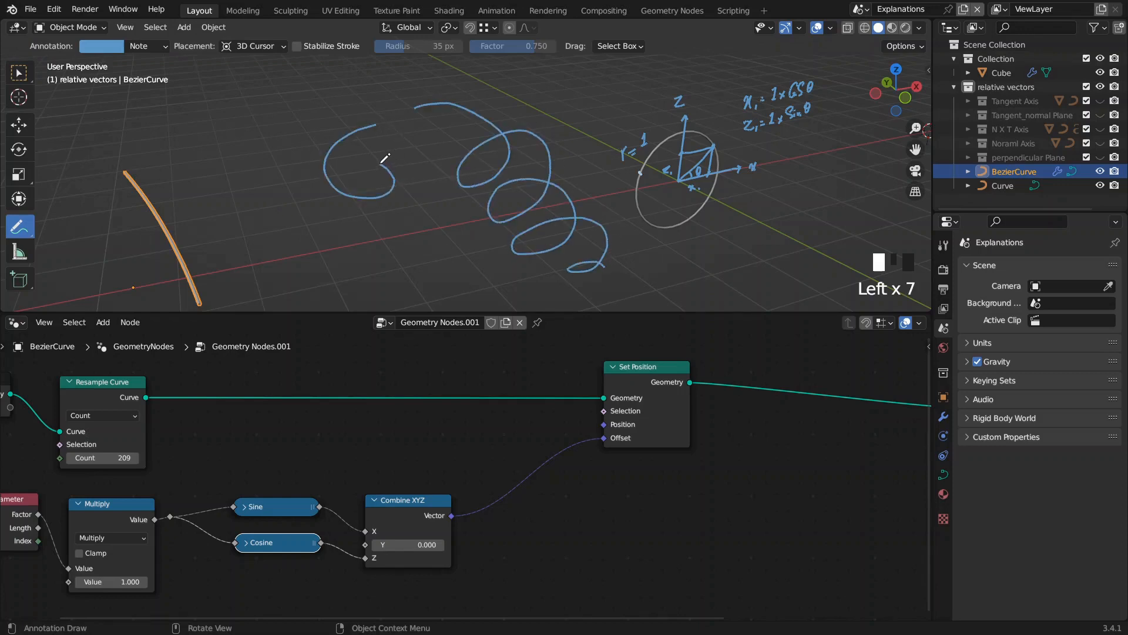
mouse_move(385, 158)
mouse_down()
mouse_move(340, 197)
mouse_move(413, 254)
mouse_move(365, 244)
mouse_move(363, 194)
mouse_move(330, 124)
mouse_move(383, 196)
mouse_move(493, 126)
mouse_move(521, 131)
mouse_move(549, 222)
mouse_move(504, 199)
mouse_move(587, 245)
mouse_move(601, 232)
mouse_up()
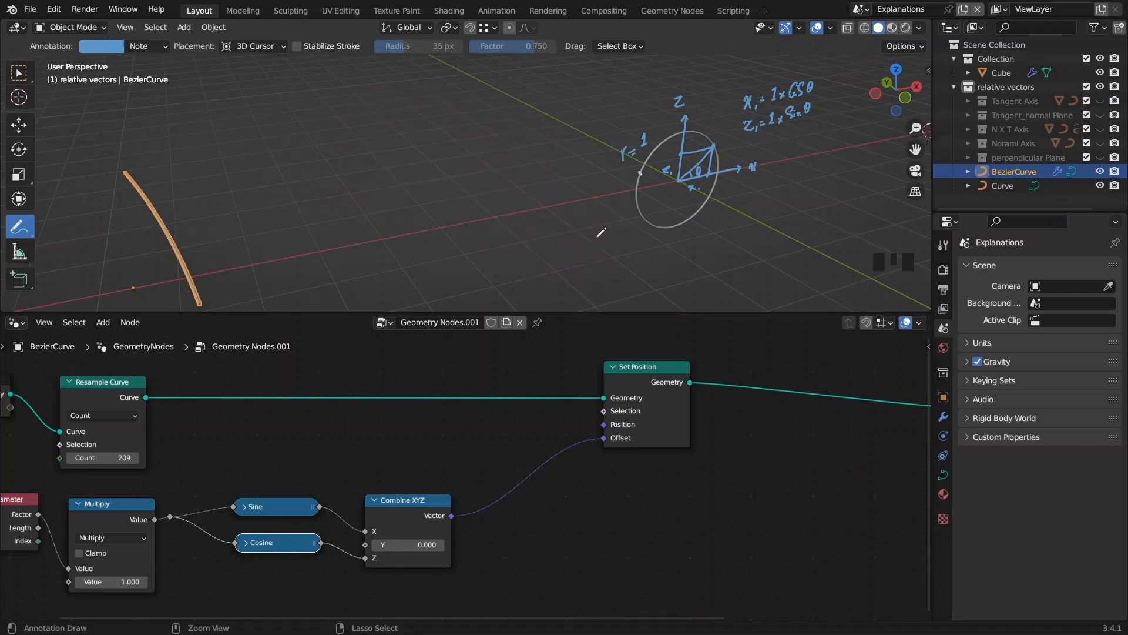
Step: Raise the Multiply node's second value to 32.170 so the curve coils into a multi-turn spiral
middle_drag(351, 446, 402, 426)
shift+middle_drag(229, 294, 479, 254)
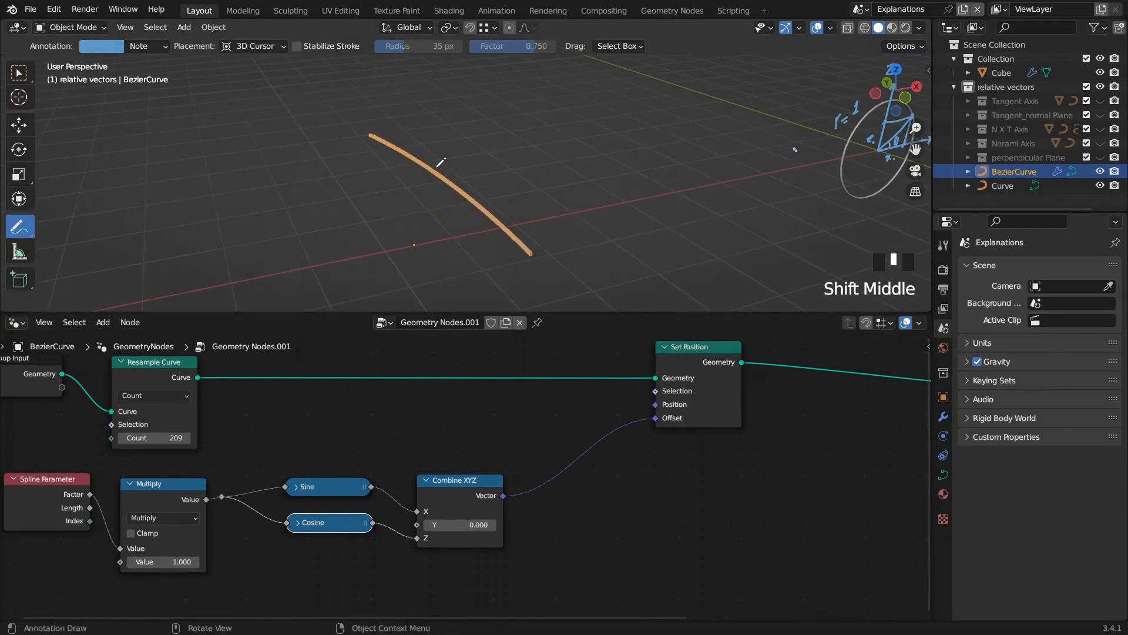
middle_drag(302, 423, 375, 400)
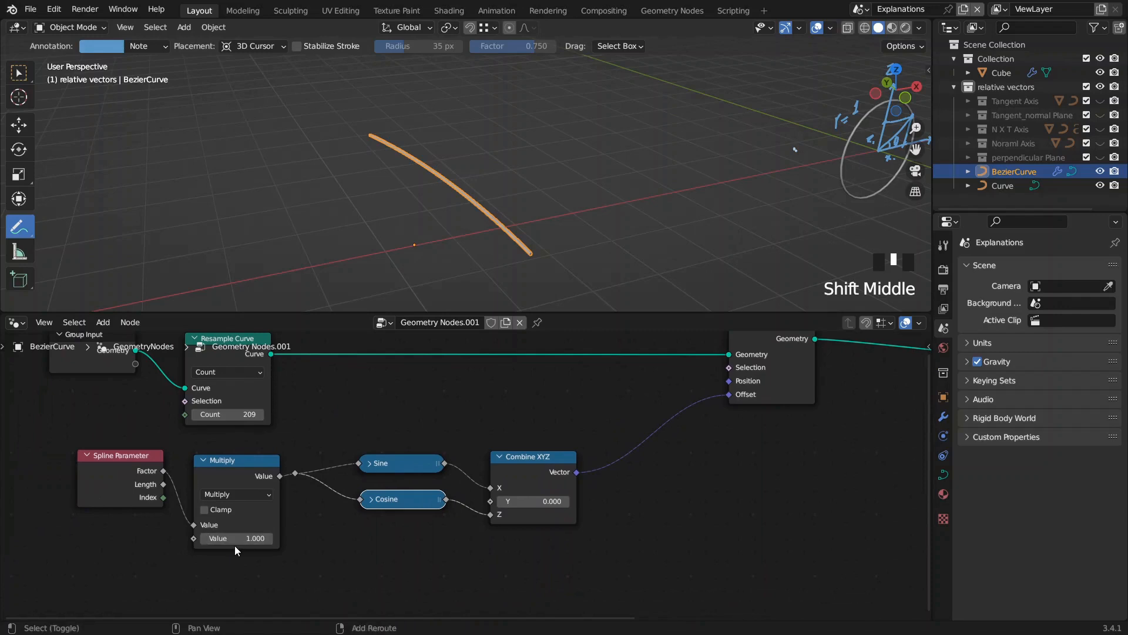
shift+drag(235, 539, 600, 538)
middle_drag(406, 266, 482, 243)
shift+middle_drag(482, 242, 470, 219)
drag(231, 538, 318, 538)
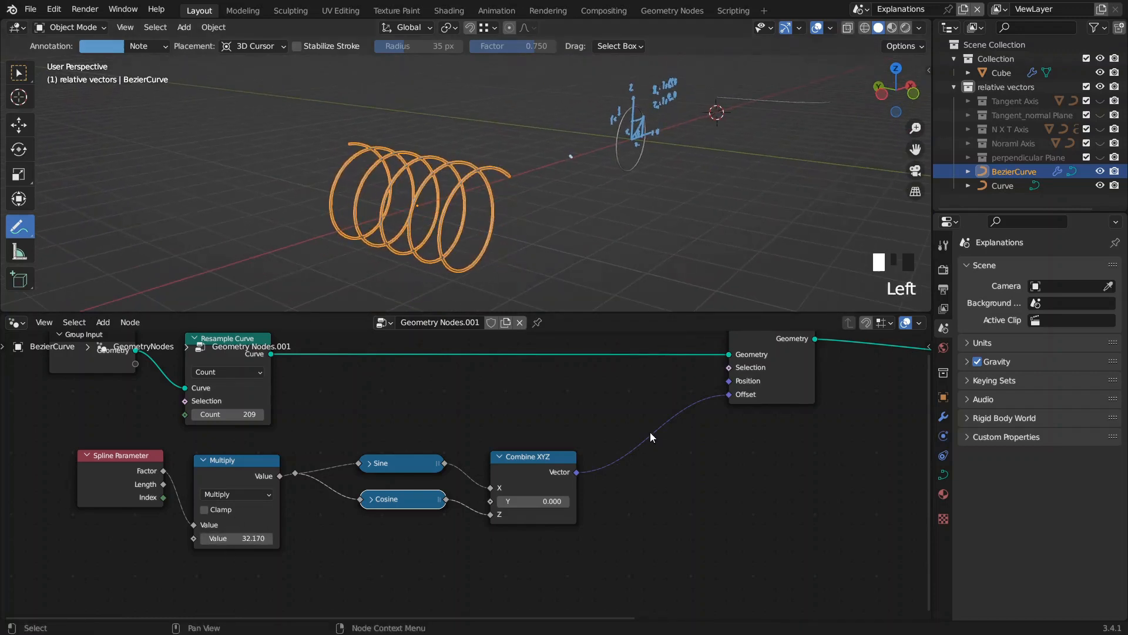
Step: Insert a vector Scale node between Combine XYZ and Set Position's Offset input, and set its Scale to 0.630
middle_drag(646, 434, 356, 468)
drag(485, 422, 541, 421)
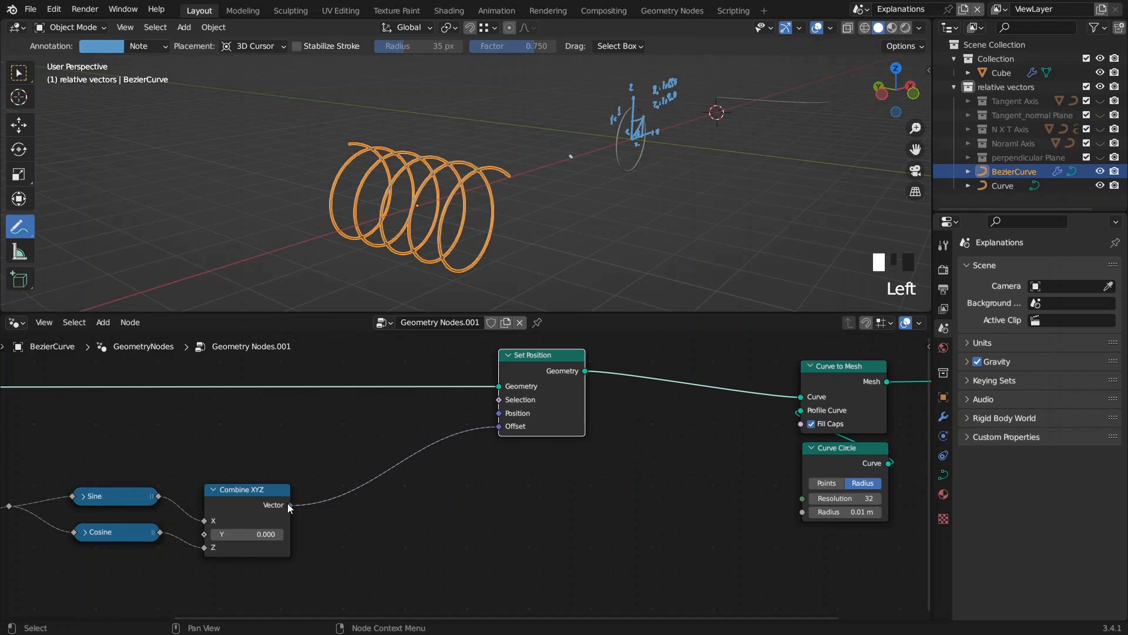
drag(290, 506, 343, 538)
text(sca)
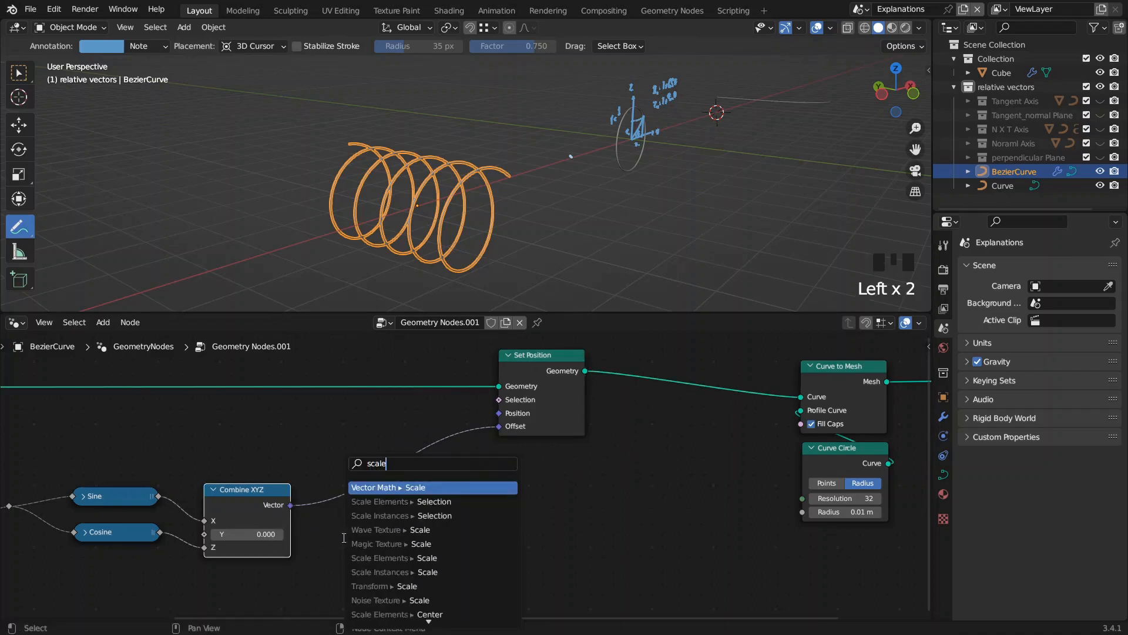
text(le)
key(Return)
click(344, 510)
drag(428, 520, 499, 426)
drag(390, 503, 396, 461)
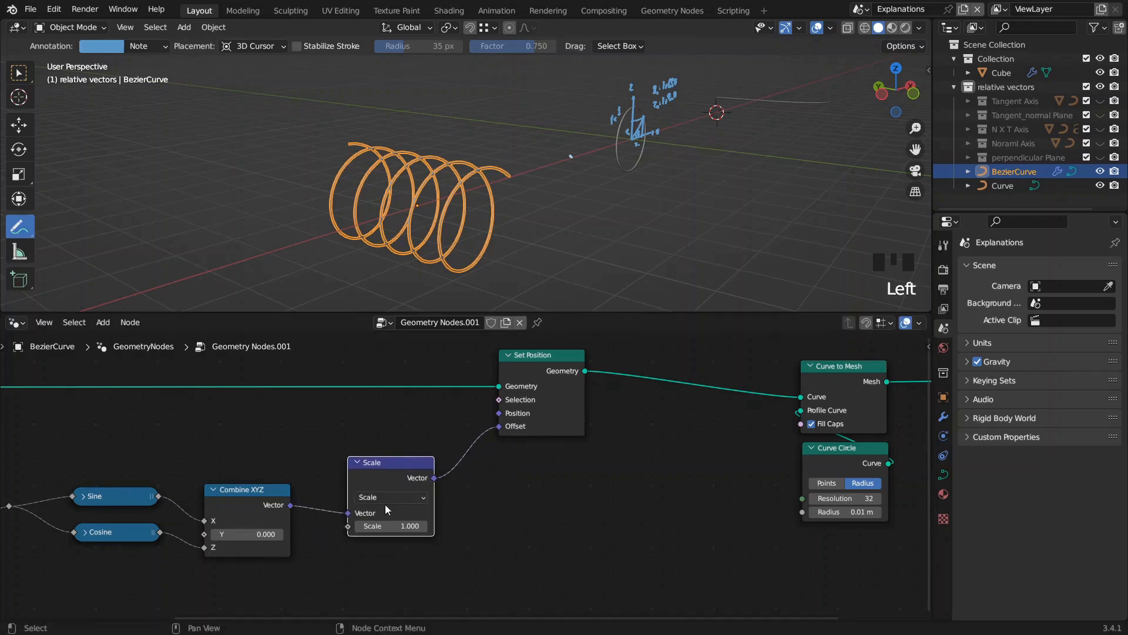
shift+drag(393, 526, 406, 526)
shift+drag(391, 526, 366, 526)
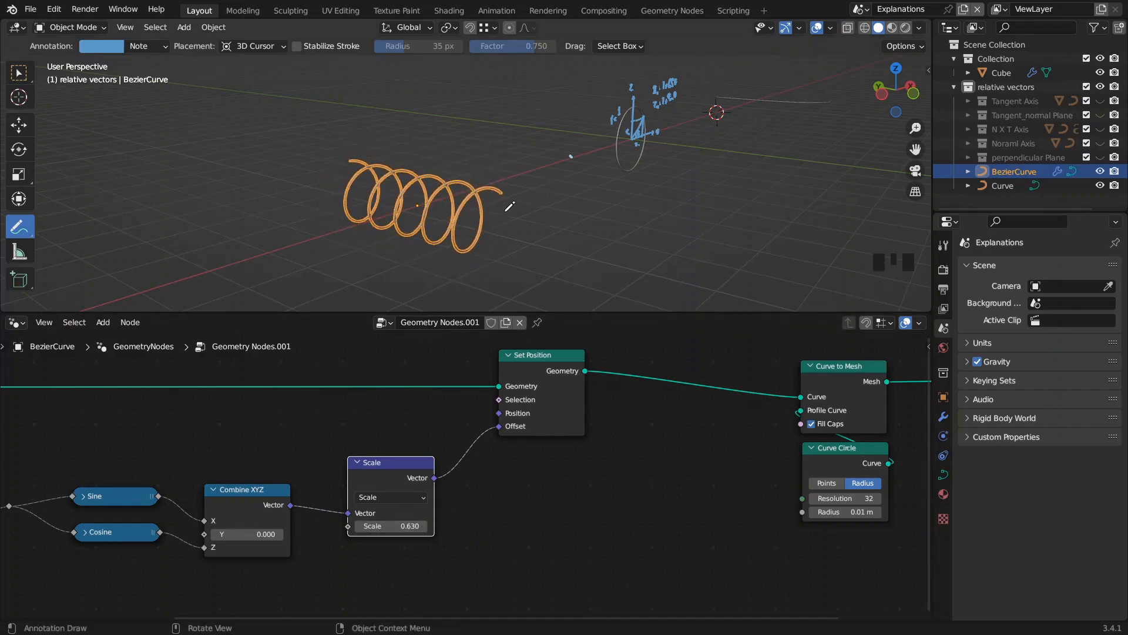
Step: Switch to the selection tool, look at the spiral from the top, and raise the Multiply node's second value to 51.770
key(w)
click(513, 213)
mouse_move(513, 214)
middle_down()
mouse_move(477, 239)
mouse_move(499, 259)
mouse_move(516, 245)
mouse_move(484, 214)
middle_up()
click(480, 223)
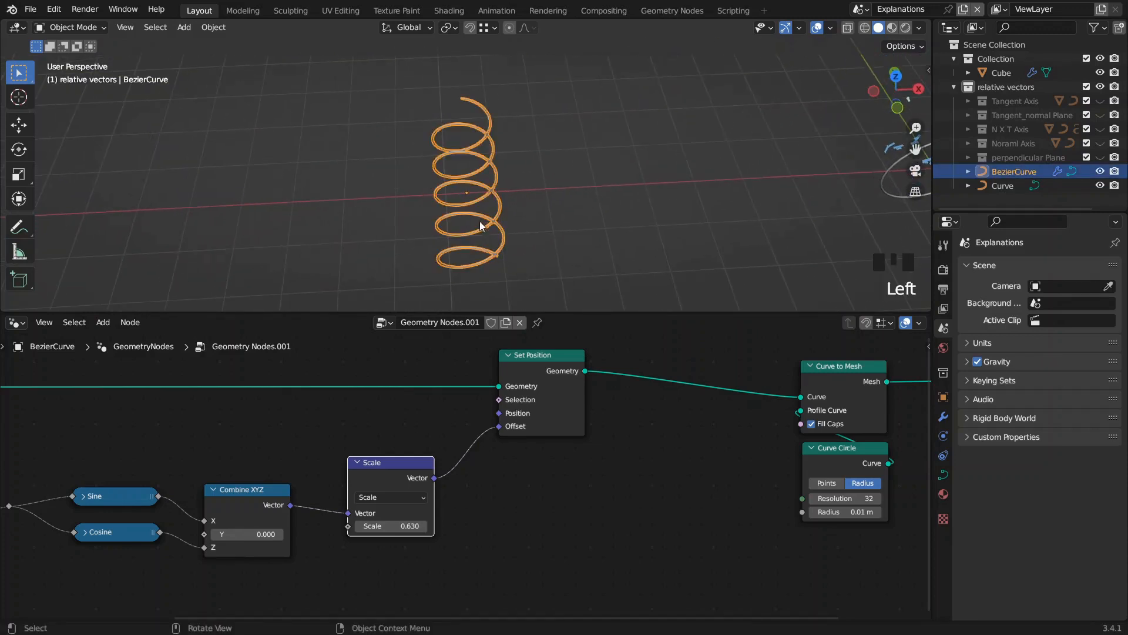
key(KP_7)
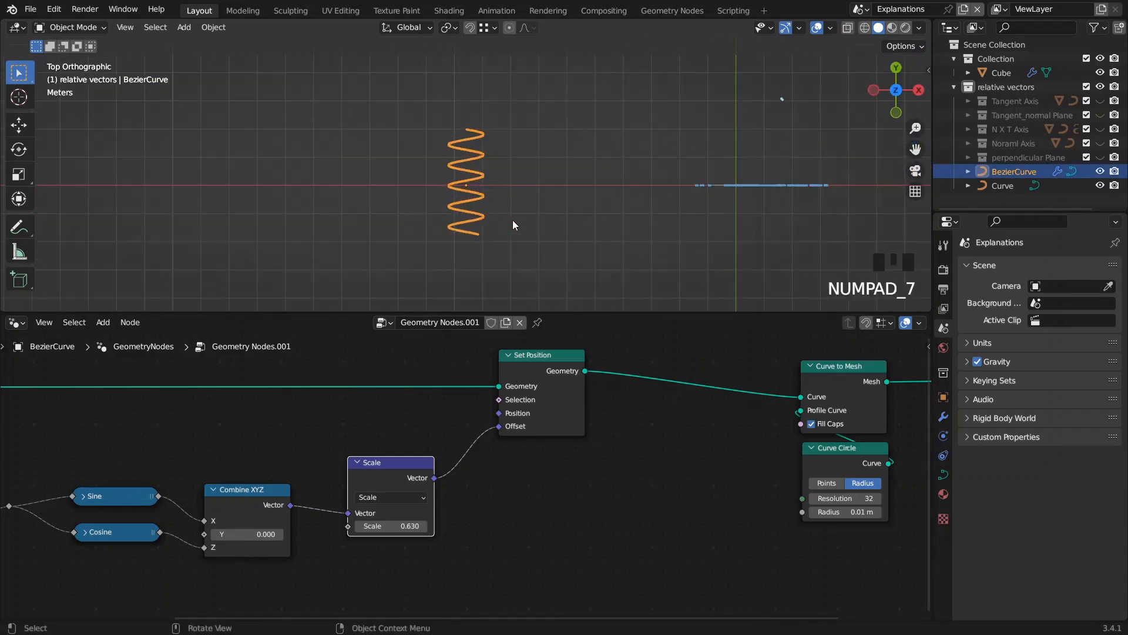
scroll(509, 221, up, 2)
middle_drag(281, 409, 593, 410)
mouse_move(267, 573)
mouse_down()
mouse_move(288, 573)
mouse_move(276, 572)
mouse_up()
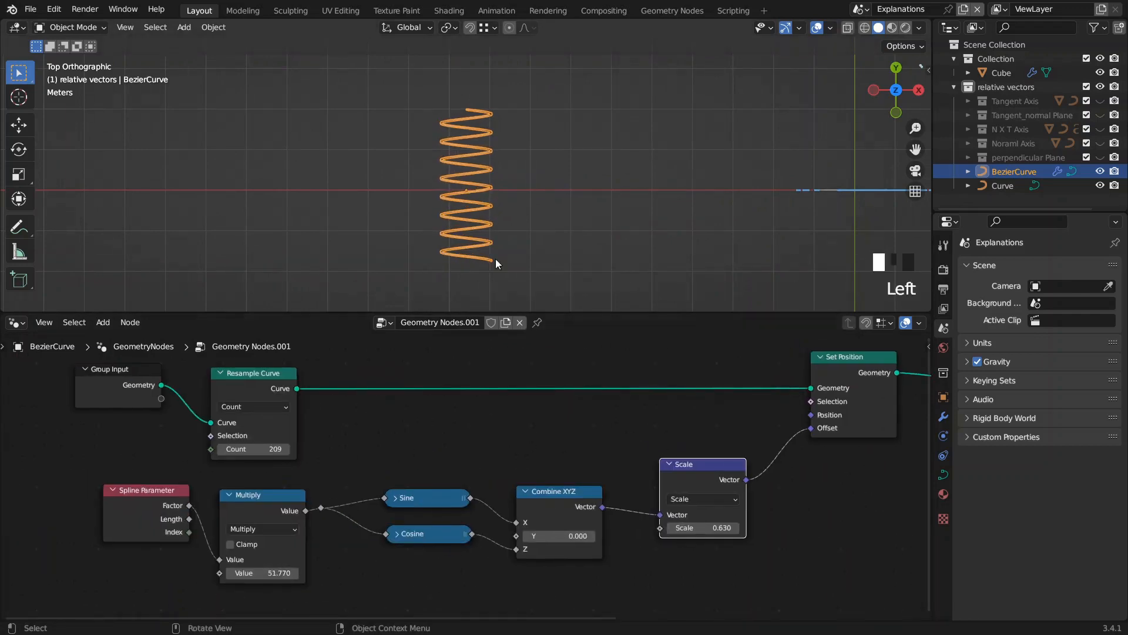
click(513, 241)
Step: Examine the spiral's offset plane around the curve from the top and from several perspective angles
scroll(505, 232, up, 1)
shift+middle_drag(495, 232, 514, 194)
shift+middle_drag(572, 468, 489, 456)
drag(475, 486, 474, 470)
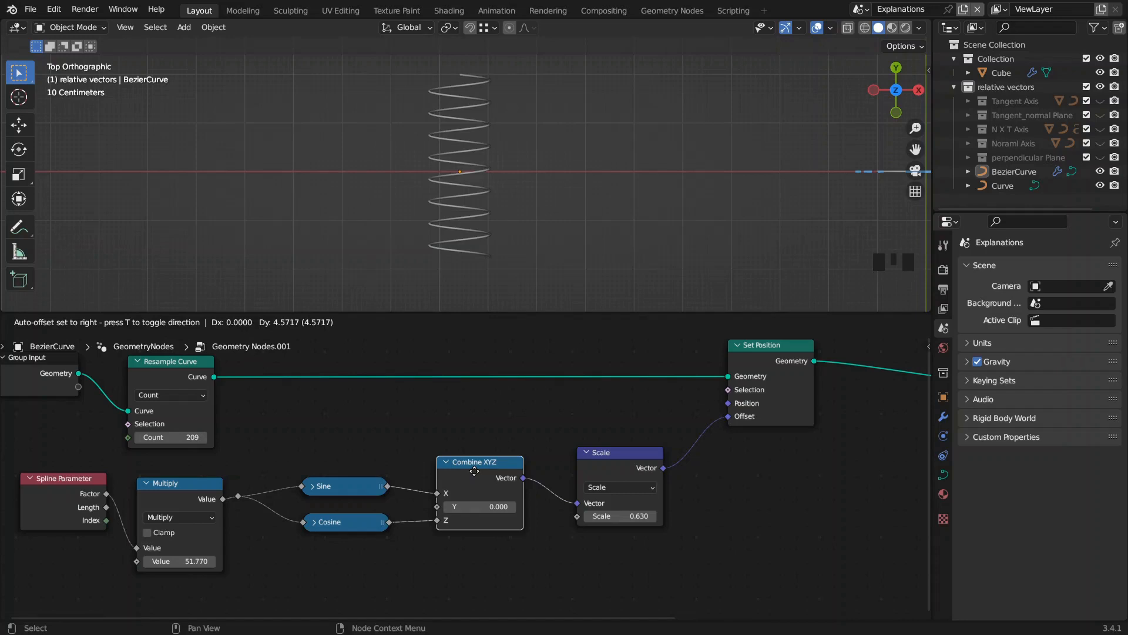
drag(474, 471, 475, 474)
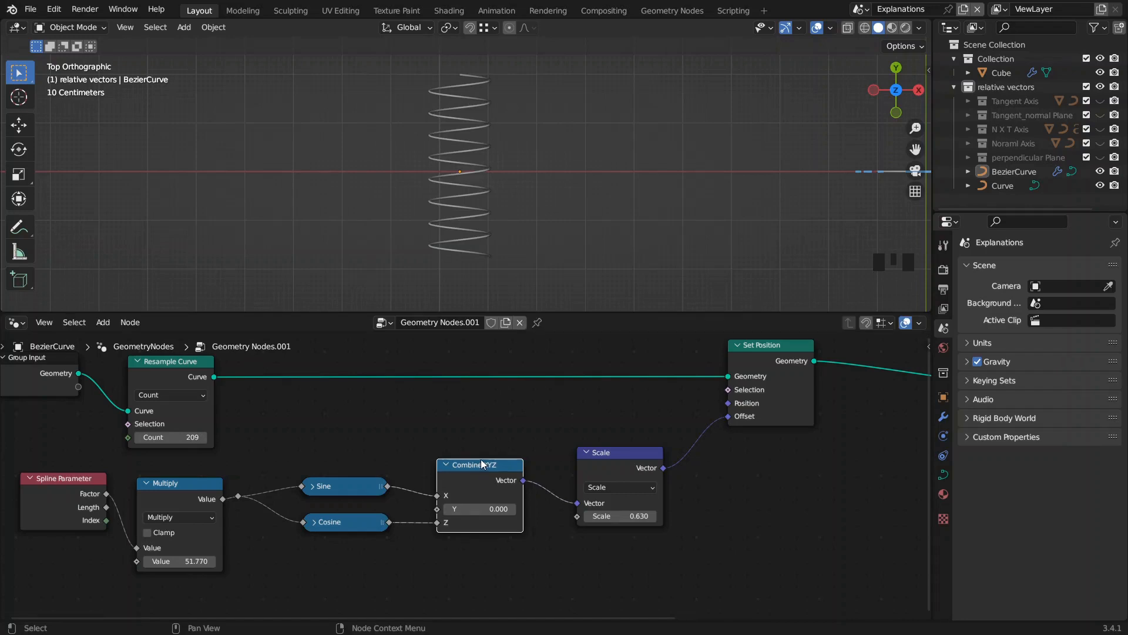
middle_drag(545, 250, 583, 251)
scroll(640, 168, down, 3)
scroll(460, 172, up, 1)
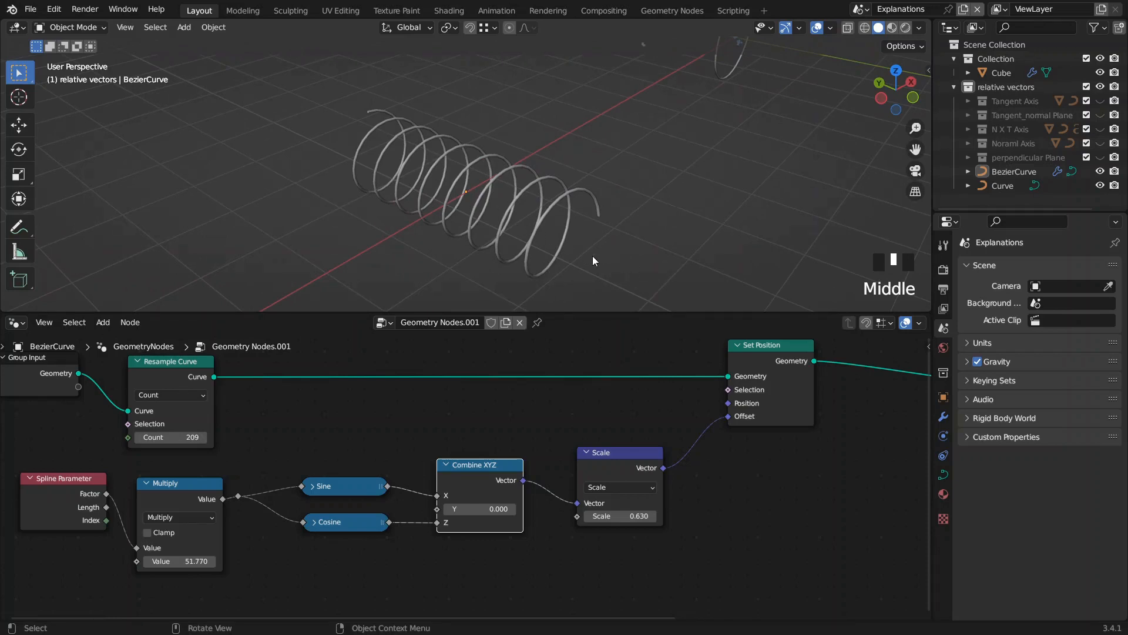
middle_drag(512, 218, 572, 187)
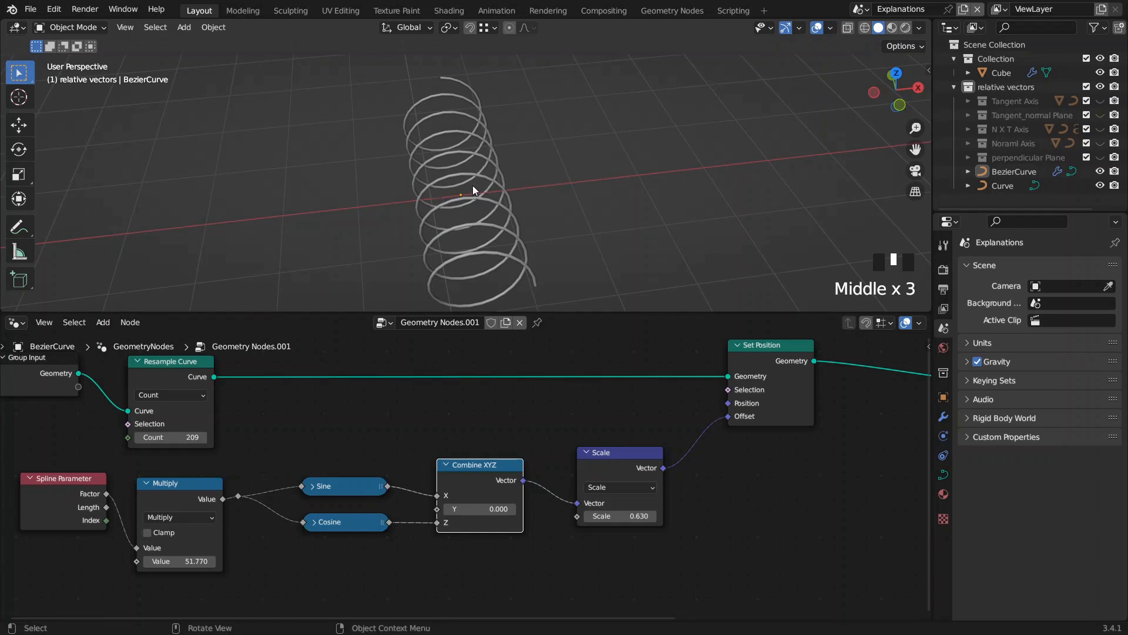
middle_drag(495, 148, 493, 185)
key(KP_7)
scroll(480, 182, up, 5)
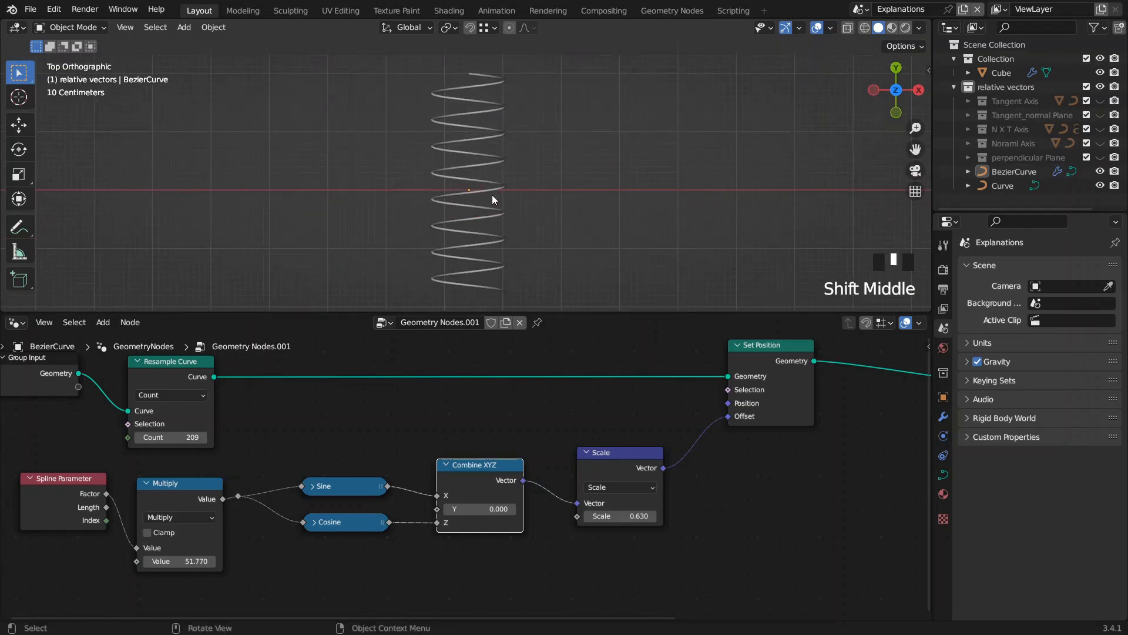
Step: Mute the Set Position node and move the curve's end control point sideways in Edit Mode to bend it into an S shape
key(m)
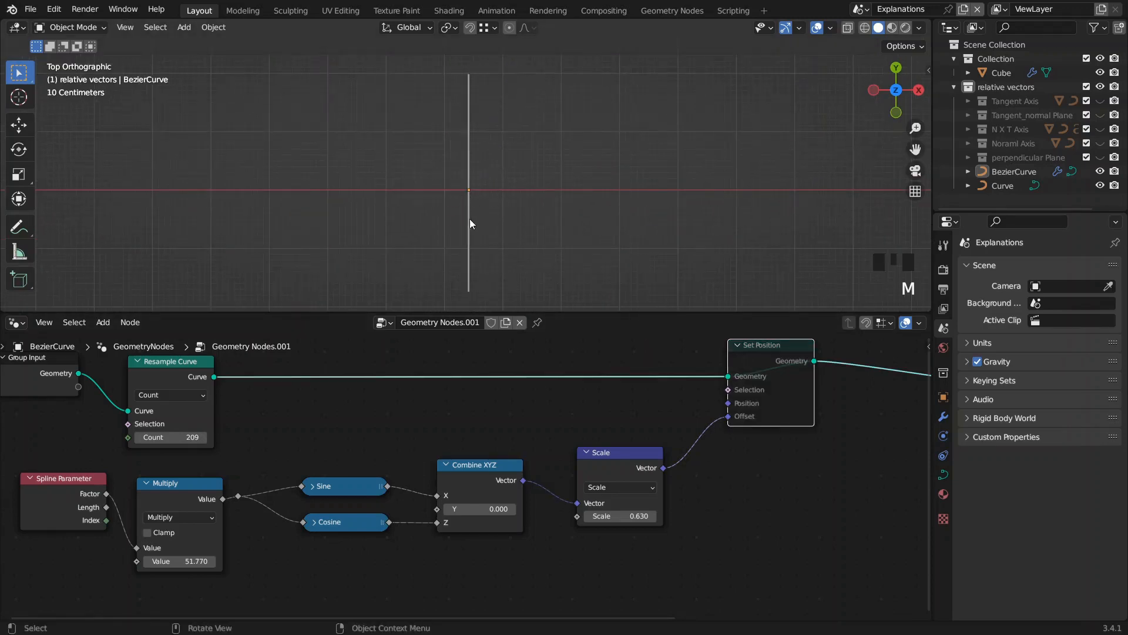
click(468, 235)
key(Tab)
key(g)
click(336, 201)
key(Tab)
shift+middle_drag(431, 171, 448, 190)
click(438, 174)
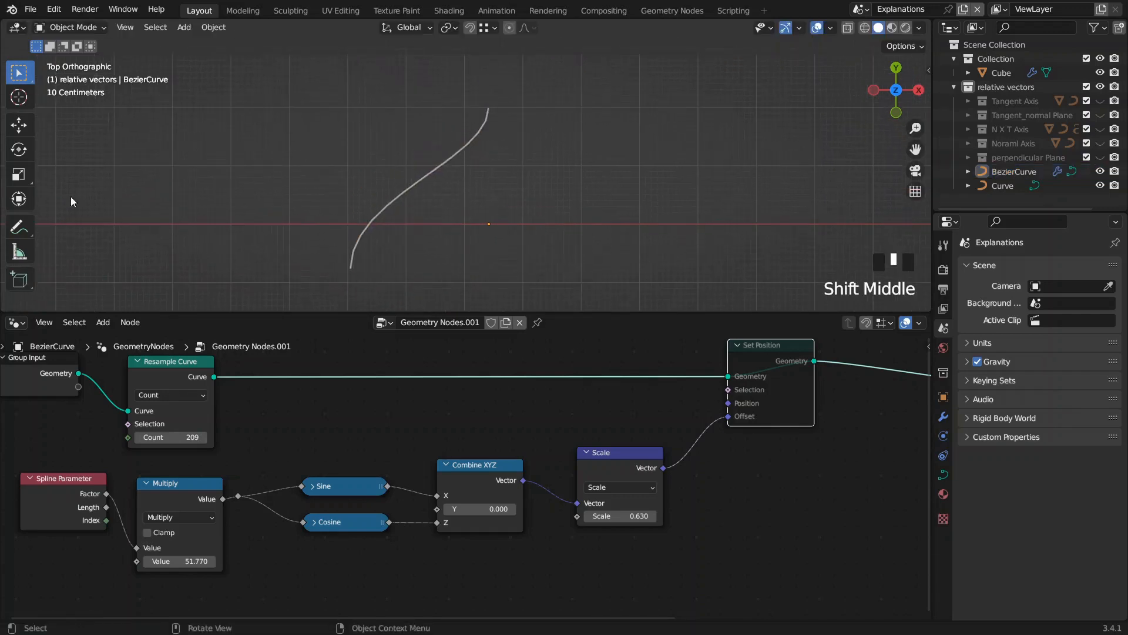
Step: Draw short annotation strokes perpendicular to the bent curve at several points along its length
click(19, 226)
mouse_move(442, 118)
mouse_down()
mouse_move(510, 123)
mouse_move(476, 167)
mouse_up()
drag(406, 149, 436, 186)
mouse_move(368, 182)
mouse_down()
mouse_move(399, 217)
mouse_move(373, 259)
mouse_up()
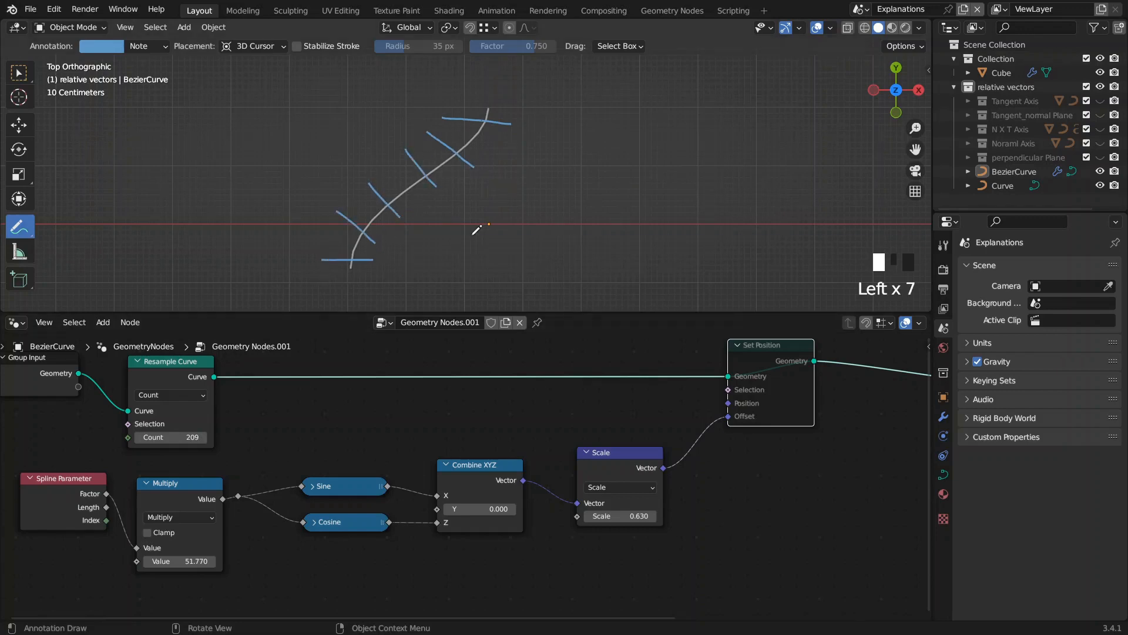
click(481, 466)
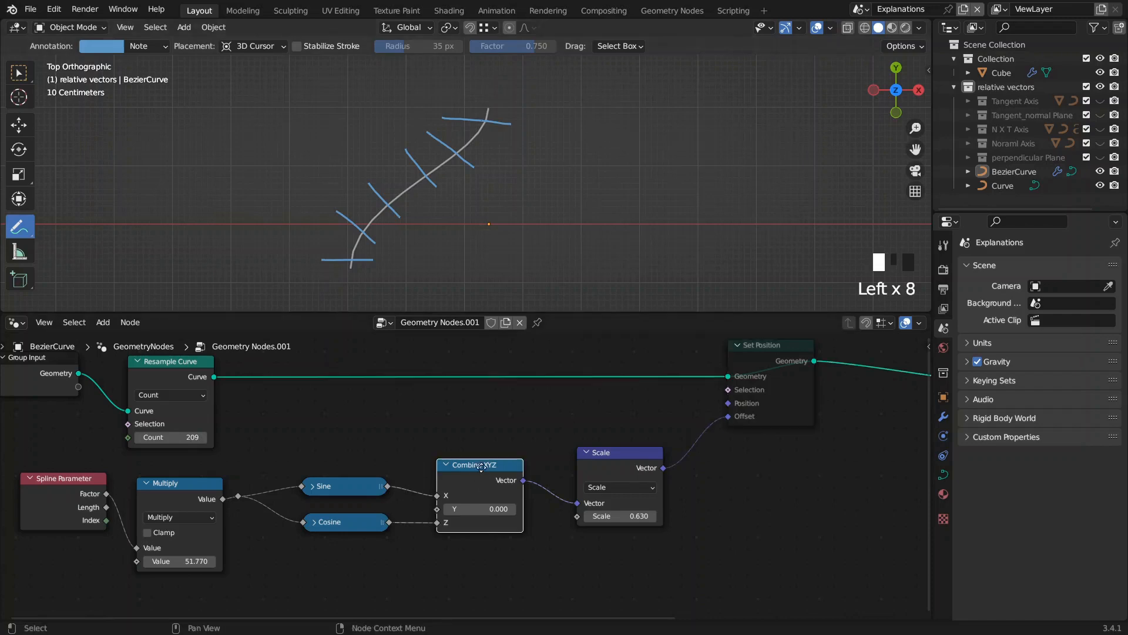
drag(482, 467, 485, 465)
Step: Erase the perpendicular strokes and draw five annotation strokes across the curve, all parallel to the X axis
mouse_move(447, 120)
ctrl+mouse_down()
mouse_move(488, 130)
mouse_move(382, 176)
mouse_move(467, 157)
mouse_move(505, 123)
ctrl+mouse_up()
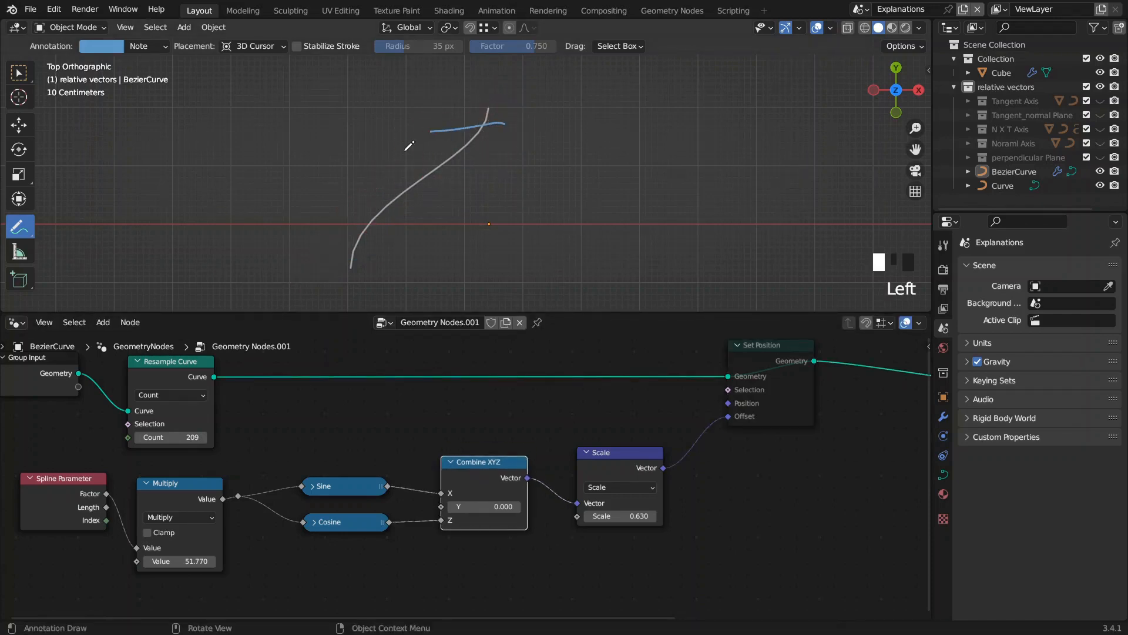
key(ctrl+z)
drag(440, 138, 520, 139)
drag(406, 162, 471, 163)
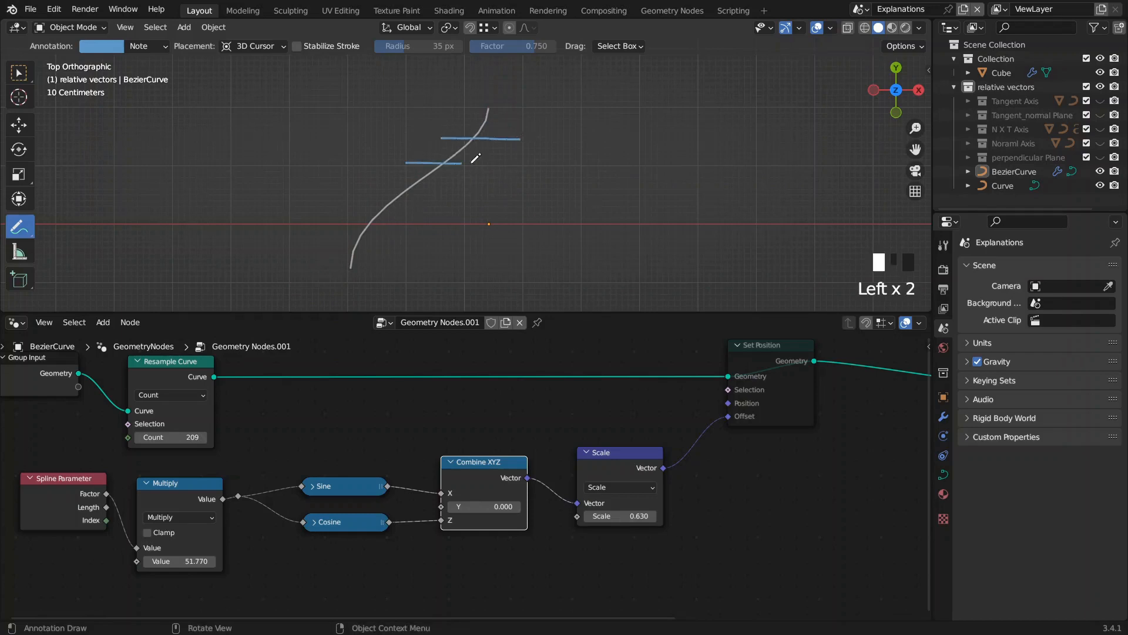
drag(366, 192, 429, 191)
drag(338, 216, 404, 216)
drag(334, 239, 386, 239)
Step: Unmute the Set Position node and erase the annotation strokes over the curve
click(790, 404)
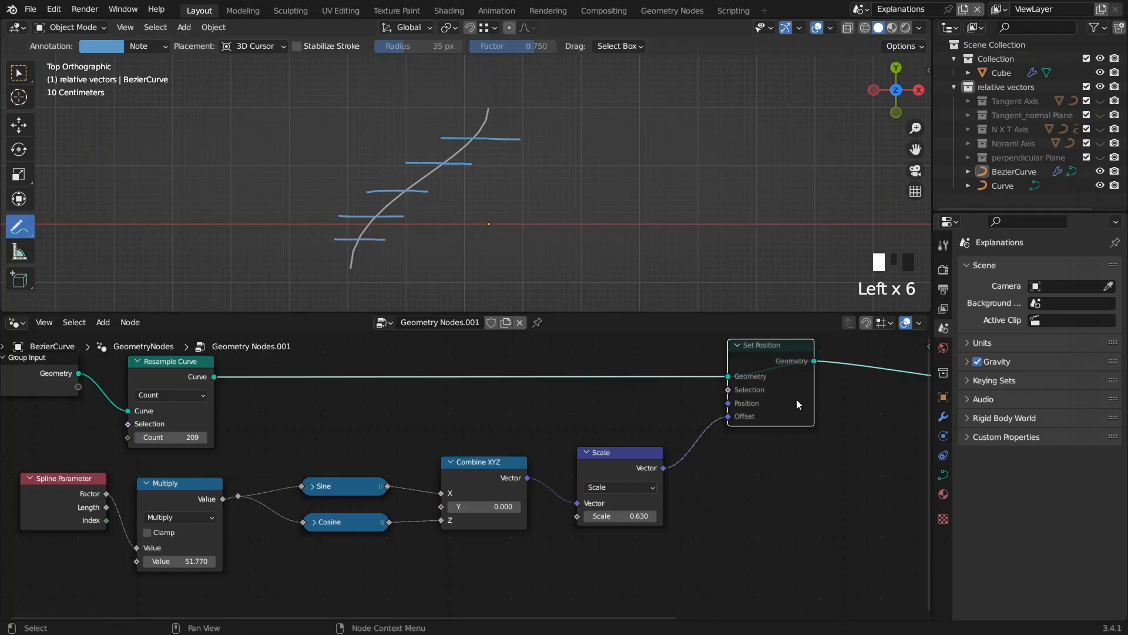
key(m)
ctrl+drag(476, 151, 323, 267)
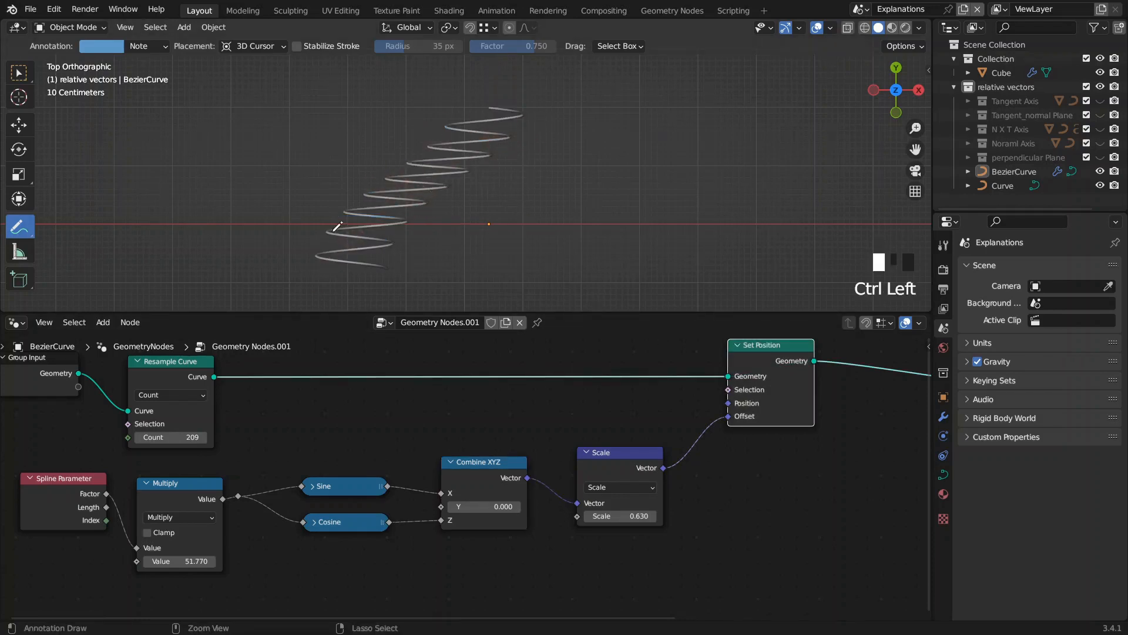
Step: Move the curve's end control point in Edit Mode from the top view, and try further positions in perspective
key(Tab)
key(g)
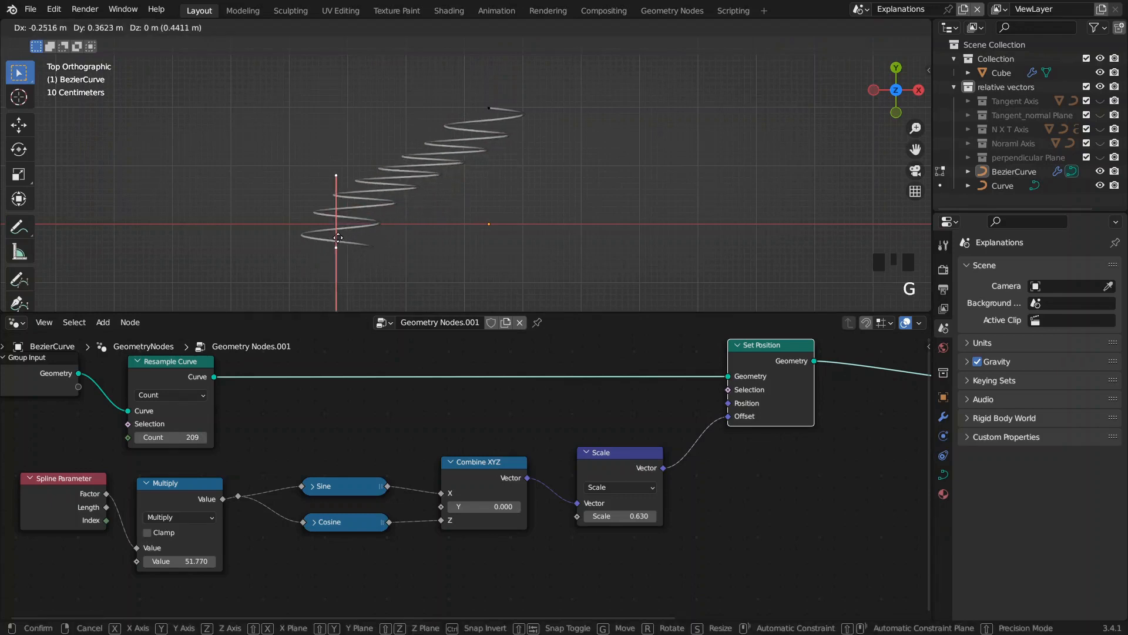
click(494, 268)
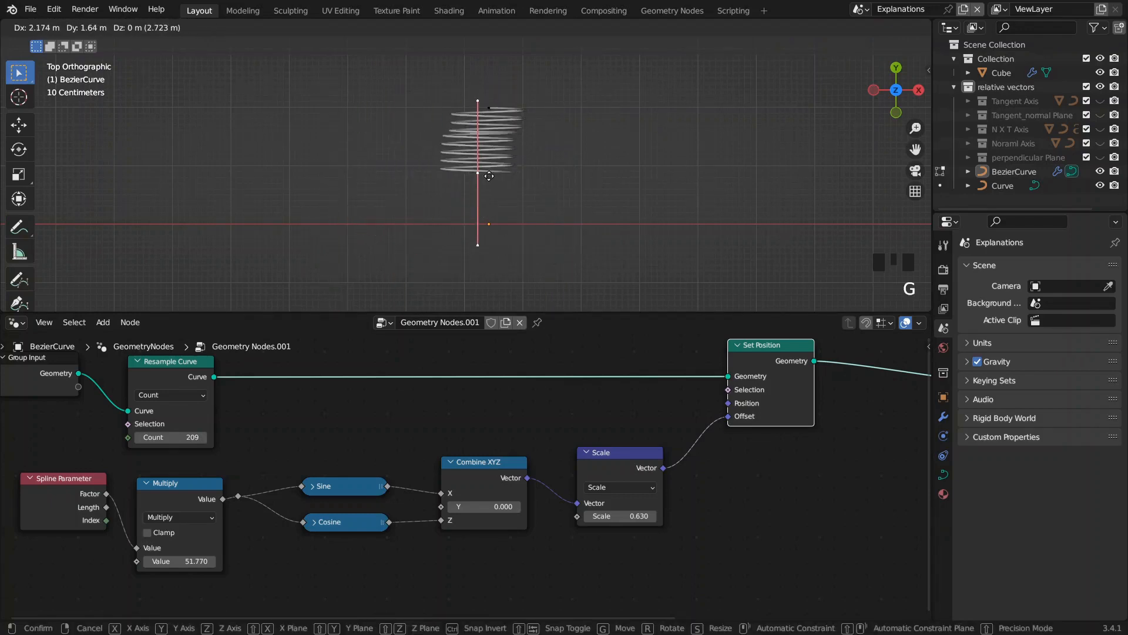
middle_drag(493, 268, 514, 181)
scroll(514, 181, down, 3)
middle_drag(529, 131, 542, 86)
scroll(541, 86, up, 2)
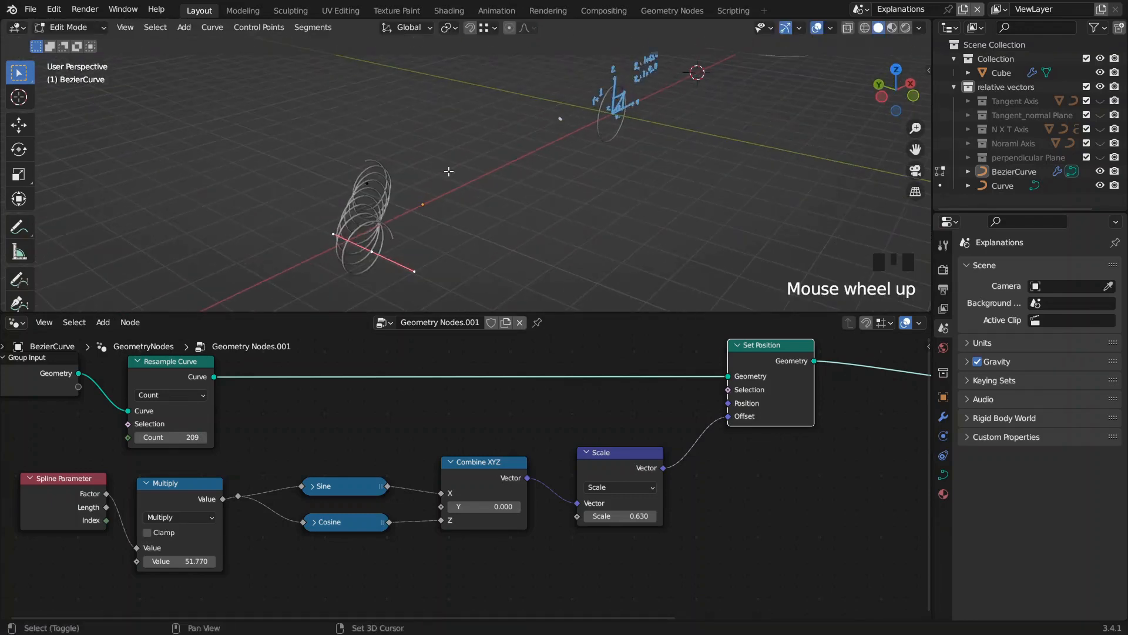
key(g)
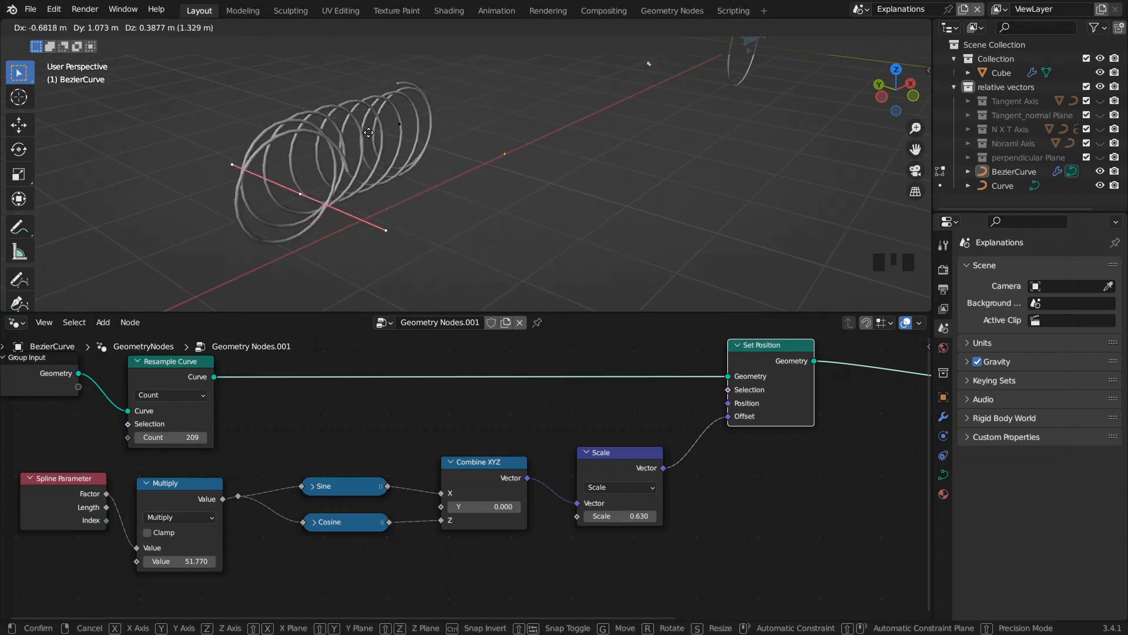
right_click(635, 135)
Step: Move the curve's end control point about 2.37 m along the global X axis and return to Object Mode
middle_drag(635, 136, 521, 174)
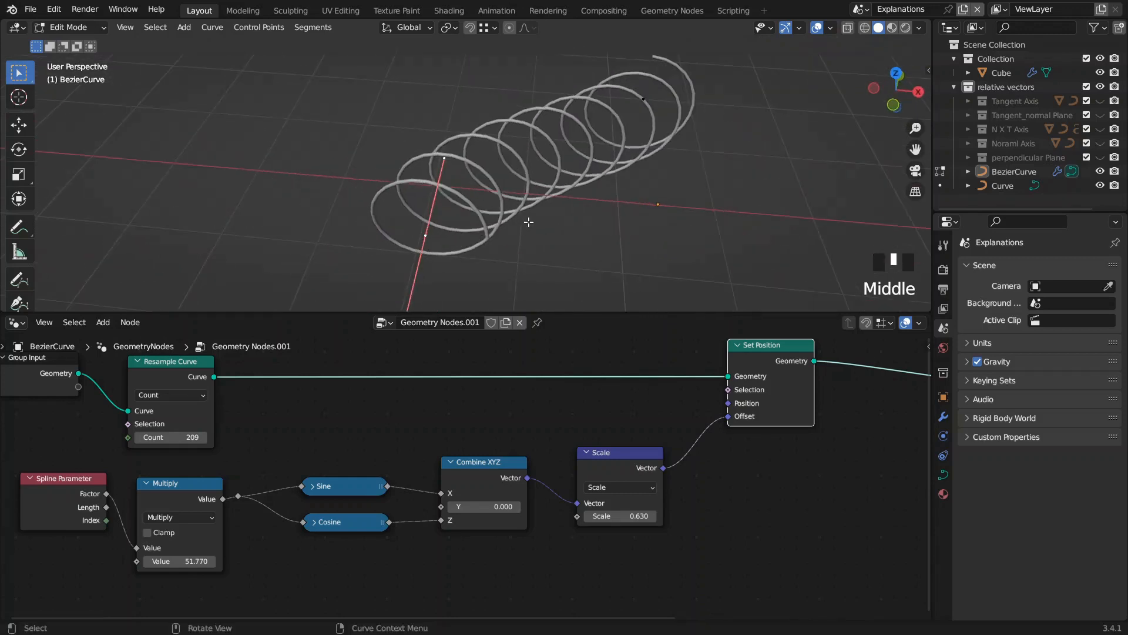
scroll(528, 222, down, 2)
key(g)
key(x)
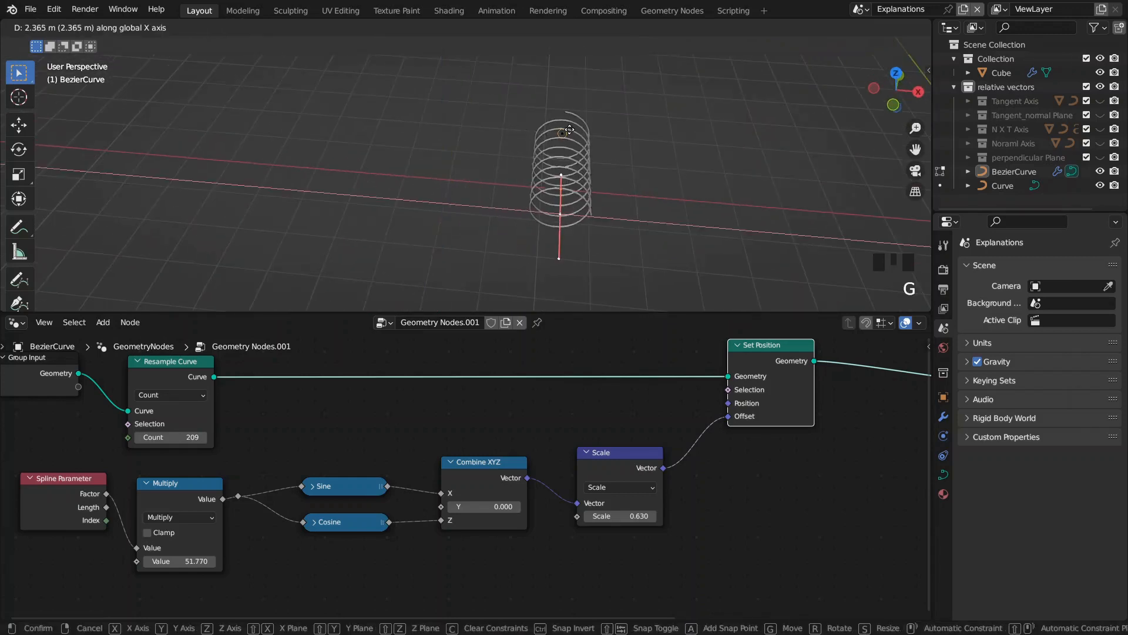
click(604, 181)
key(Tab)
key(Tab)
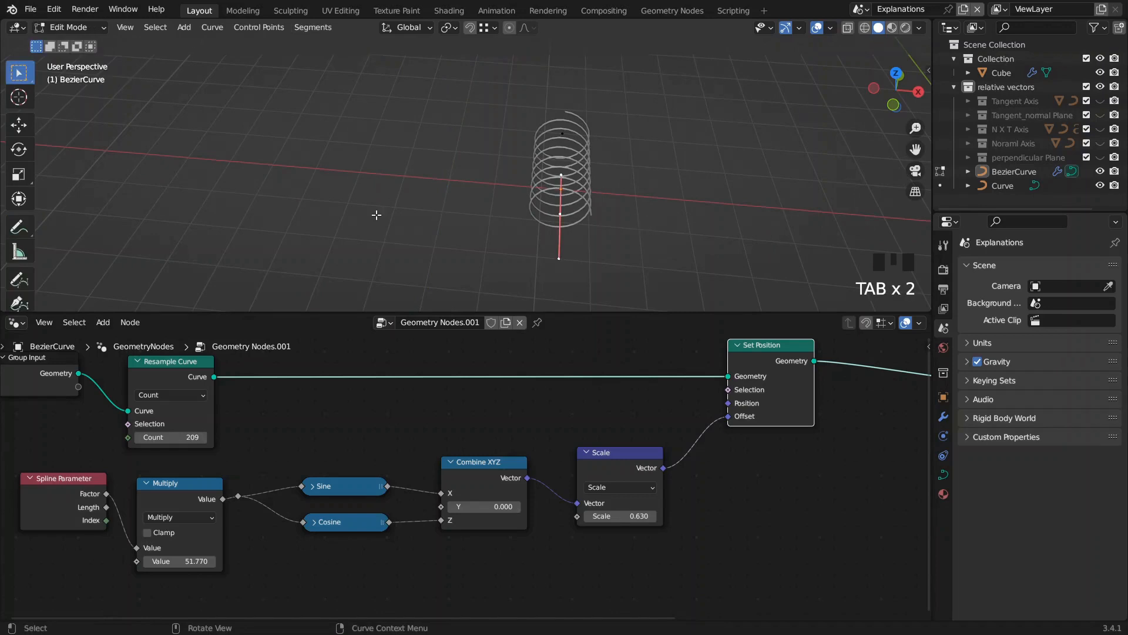
key(Tab)
Step: Select the plain bent curve with the selection tool and enlarge the 3D viewport over the node editor
mouse_move(498, 220)
shift+middle_down()
mouse_move(509, 235)
mouse_move(493, 220)
mouse_move(645, 213)
mouse_move(574, 197)
mouse_move(559, 176)
mouse_move(489, 190)
shift+middle_up()
scroll(509, 235, down, 2)
scroll(541, 194, up, 2)
scroll(540, 193, up, 3)
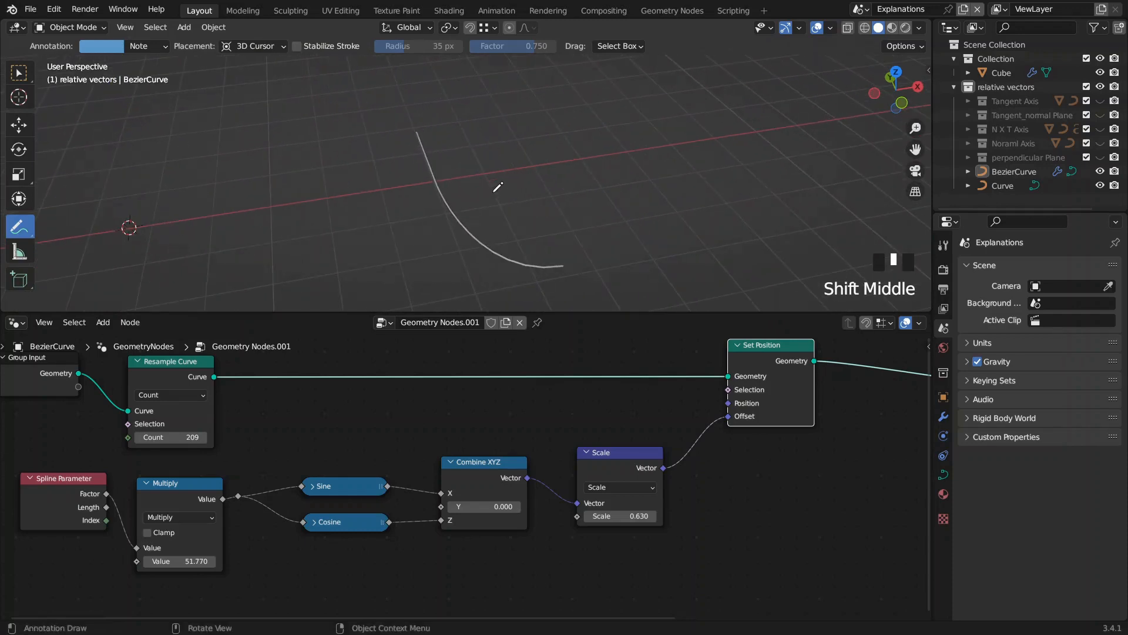
drag(482, 461, 482, 466)
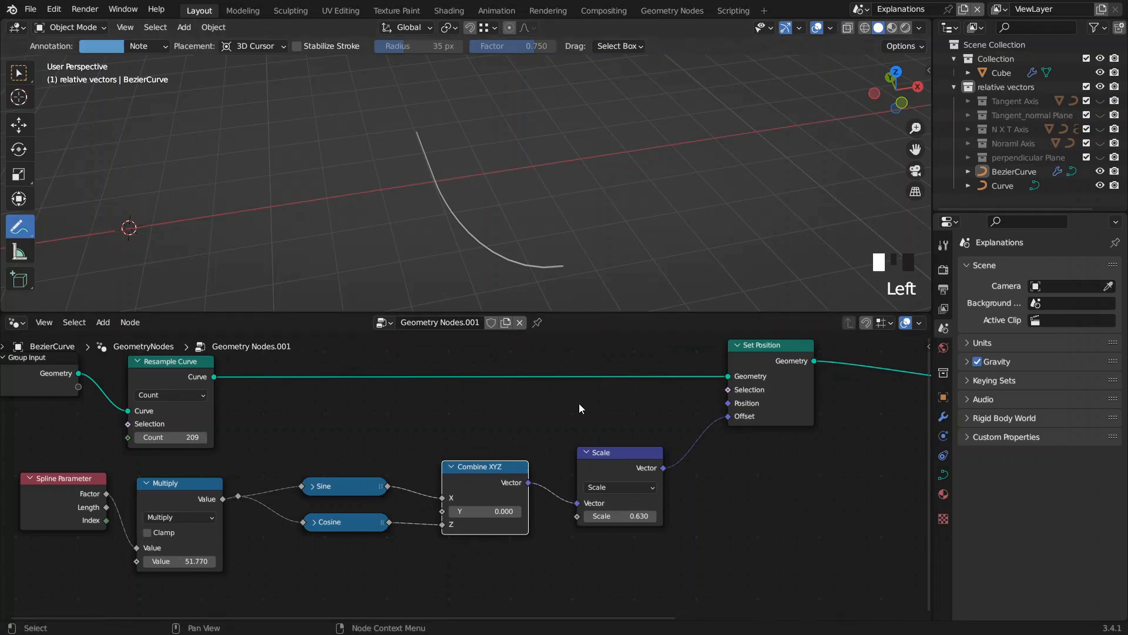
middle_drag(579, 403, 497, 414)
click(19, 71)
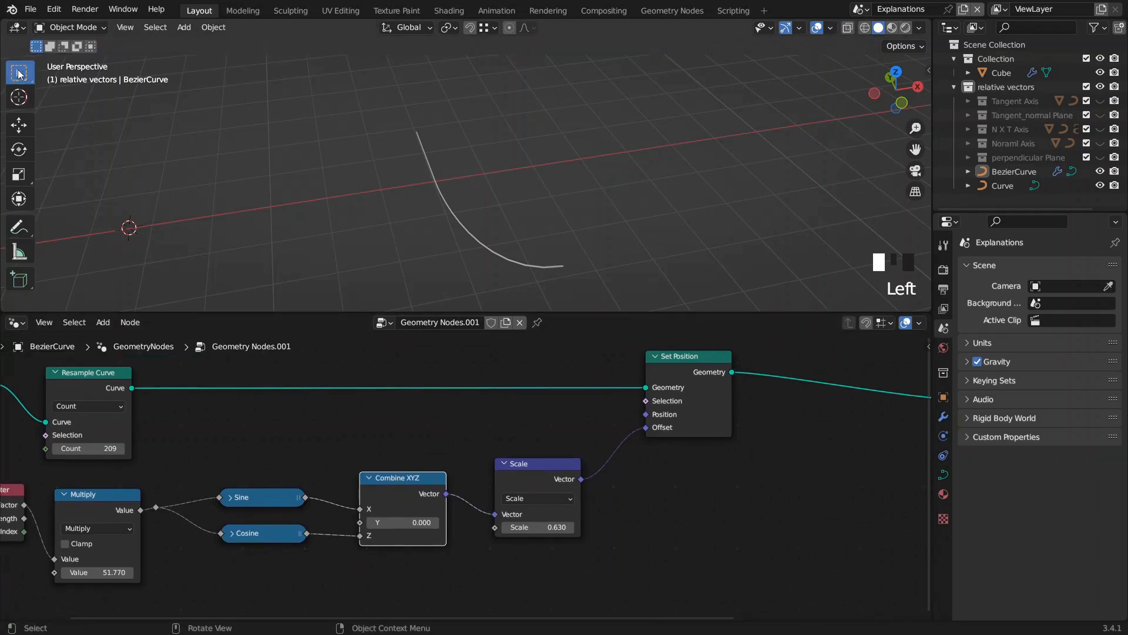
click(444, 201)
drag(596, 320, 609, 532)
middle_drag(605, 424, 494, 318)
scroll(541, 344, up, 2)
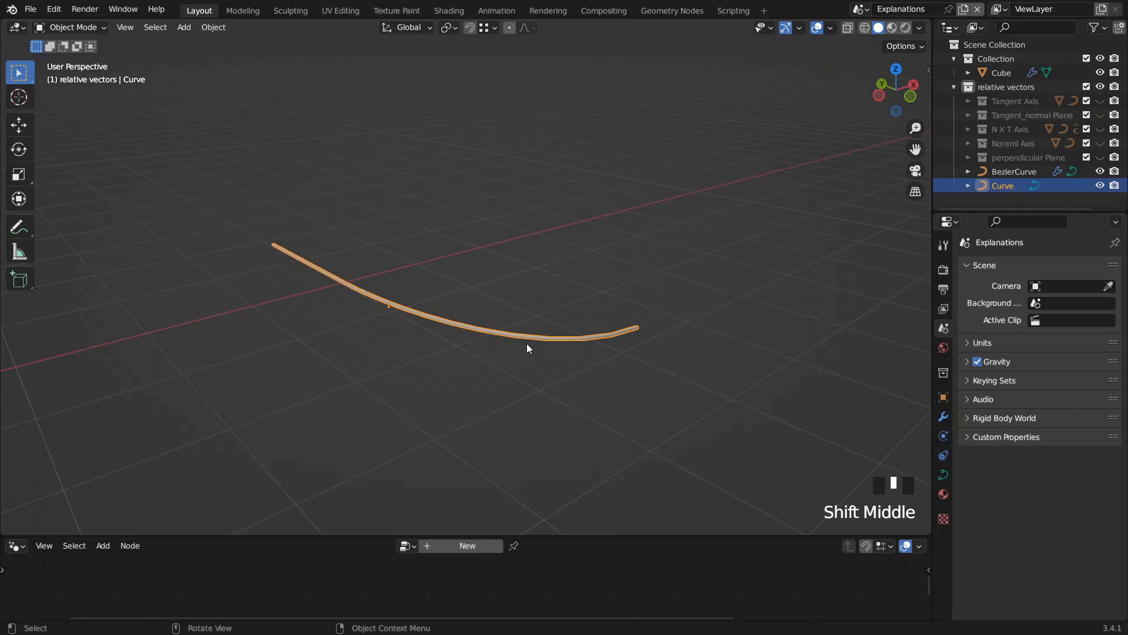
Step: Draw two annotation arrows from one point on the bent curve, one pointing sideways and one pointing upward
middle_drag(527, 348, 495, 344)
shift+middle_drag(597, 264, 609, 262)
shift+middle_drag(455, 333, 412, 319)
click(413, 319)
click(19, 226)
mouse_move(399, 256)
middle_down()
mouse_move(386, 267)
mouse_move(396, 280)
mouse_move(416, 247)
middle_up()
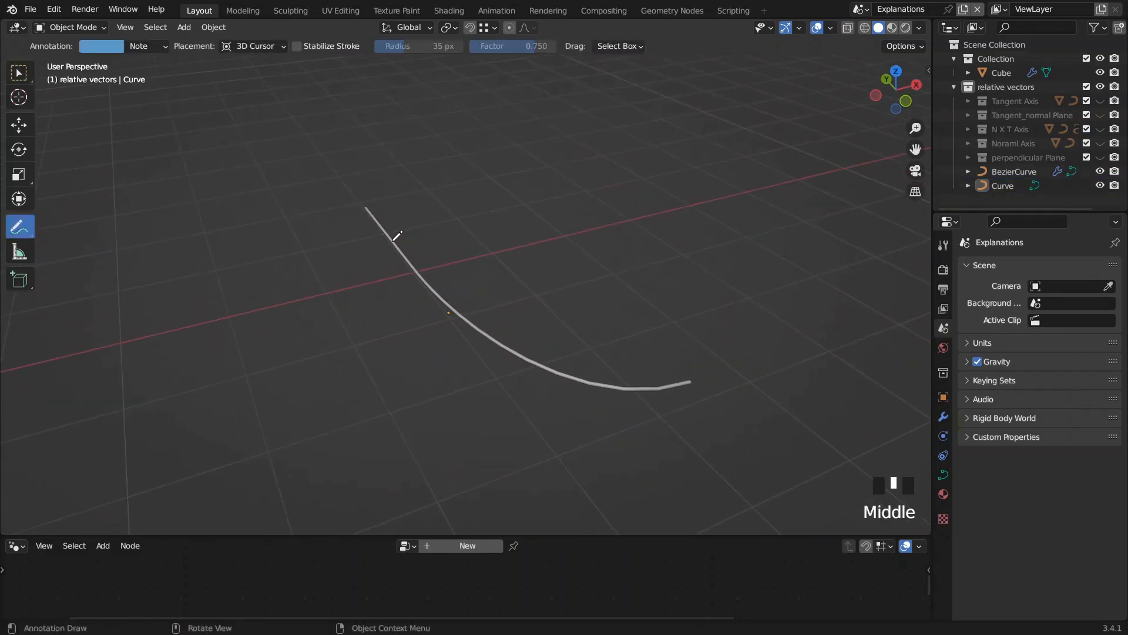
drag(398, 236, 511, 214)
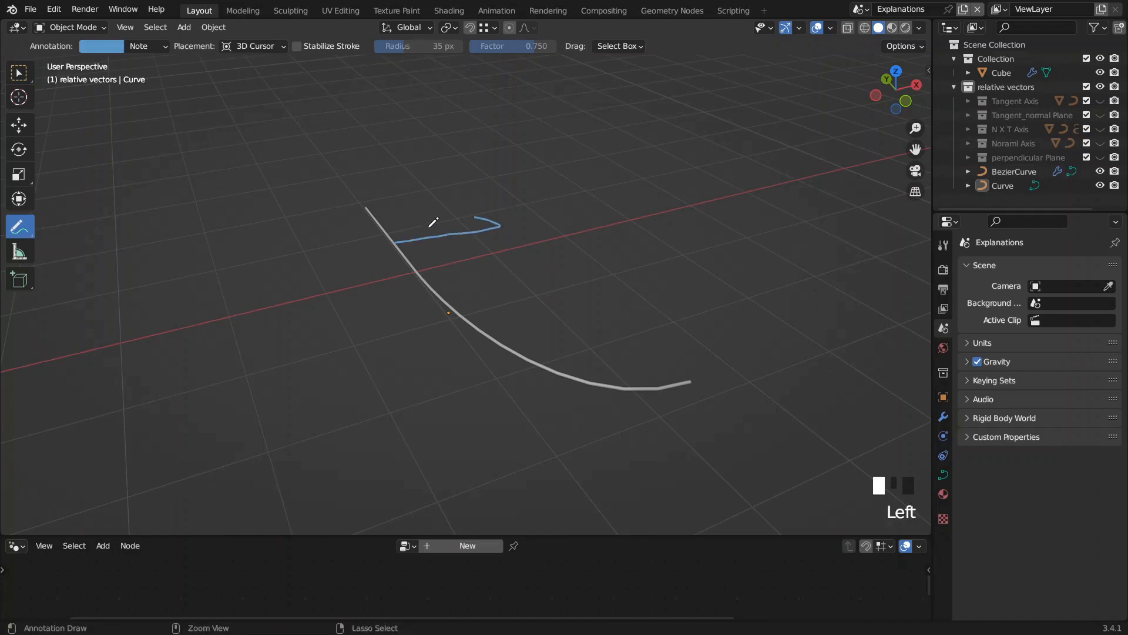
key(ctrl+z)
mouse_move(464, 316)
mouse_down()
mouse_move(557, 257)
mouse_move(551, 280)
mouse_up()
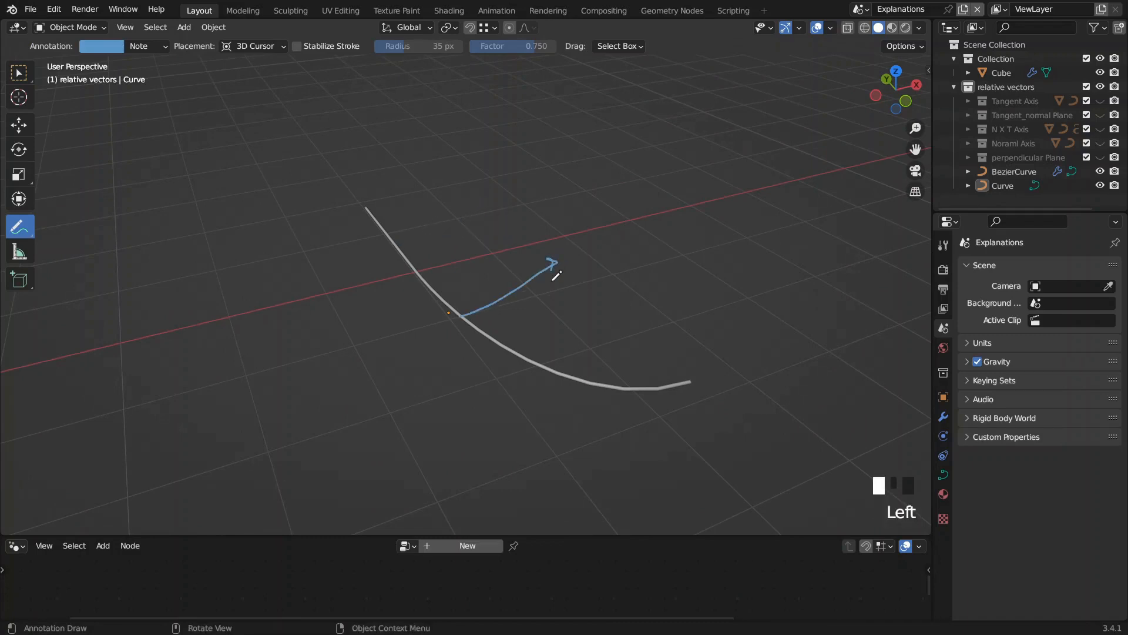
mouse_move(465, 315)
mouse_down()
mouse_move(468, 236)
mouse_move(452, 228)
mouse_move(479, 221)
mouse_up()
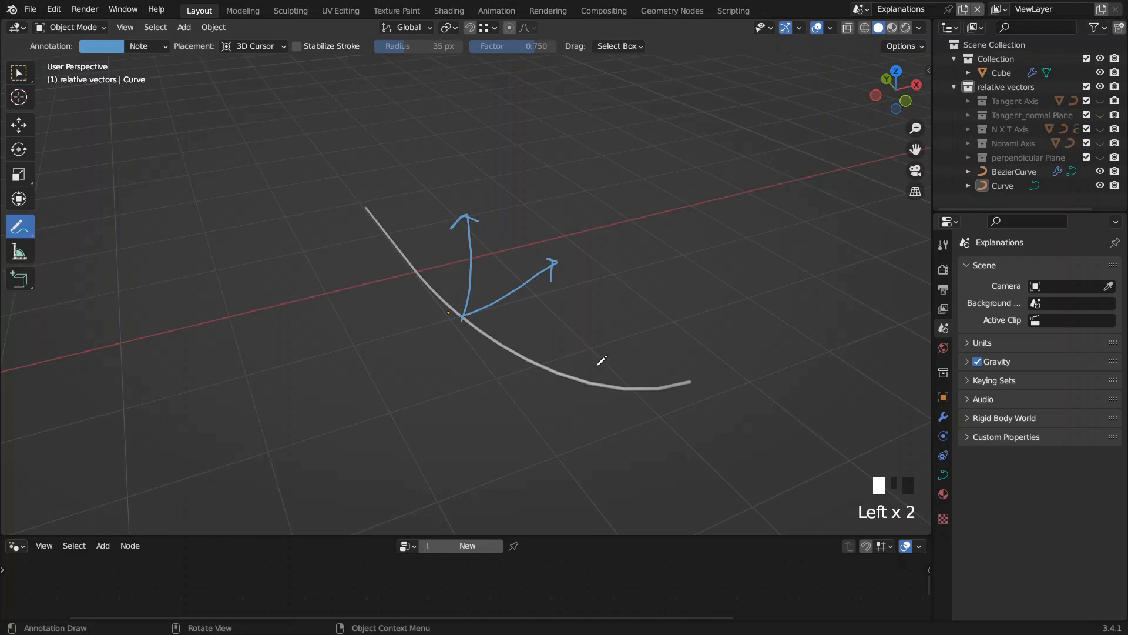
Step: Draw annotation arrow pairs at two more points along the bent curve, and erase all the arrows
mouse_move(616, 385)
mouse_down()
mouse_move(638, 294)
mouse_move(651, 314)
mouse_move(599, 292)
mouse_up()
mouse_move(383, 224)
mouse_down()
mouse_move(442, 203)
mouse_move(438, 220)
mouse_move(366, 136)
mouse_move(355, 147)
mouse_move(379, 145)
mouse_up()
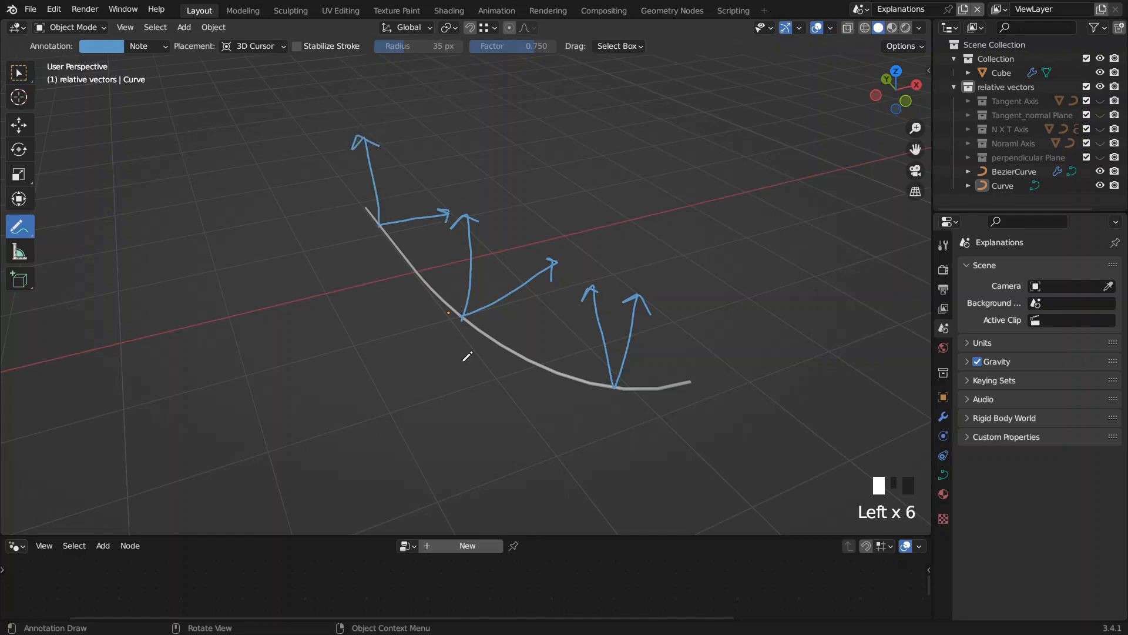
mouse_move(623, 346)
ctrl+mouse_down()
mouse_move(586, 273)
mouse_move(559, 299)
mouse_move(455, 295)
mouse_move(396, 217)
mouse_move(378, 164)
mouse_move(421, 214)
ctrl+mouse_up()
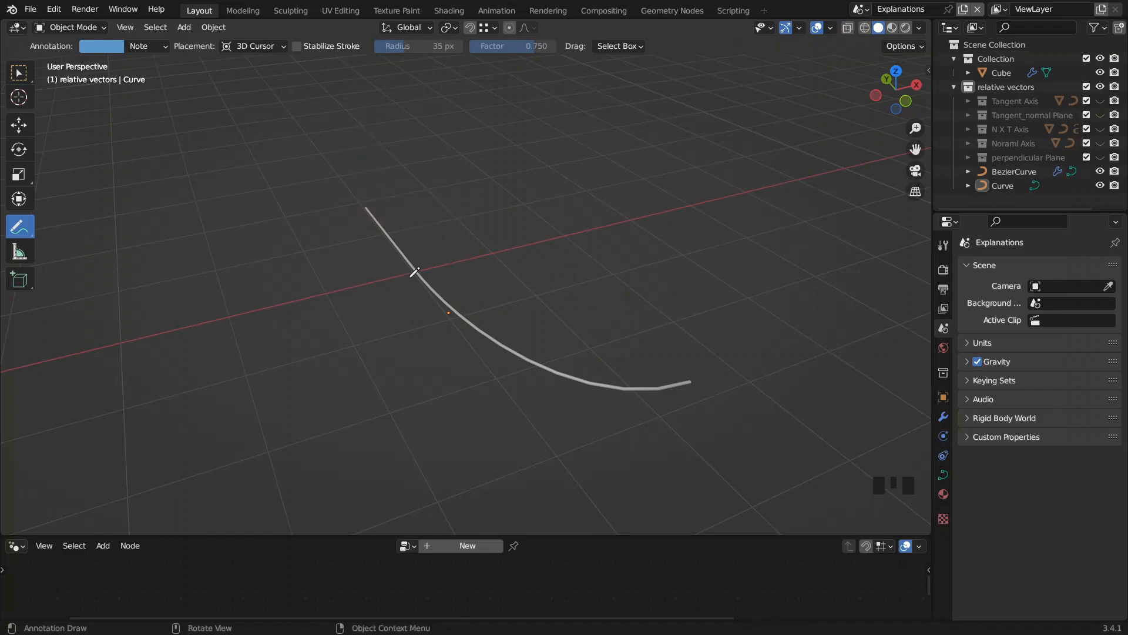
Step: Unhide the Tangent Axis collection at a temporarily marked point on the curve, and switch the viewport to Material Preview shading
mouse_move(423, 264)
mouse_down()
mouse_move(413, 270)
mouse_move(415, 261)
mouse_up()
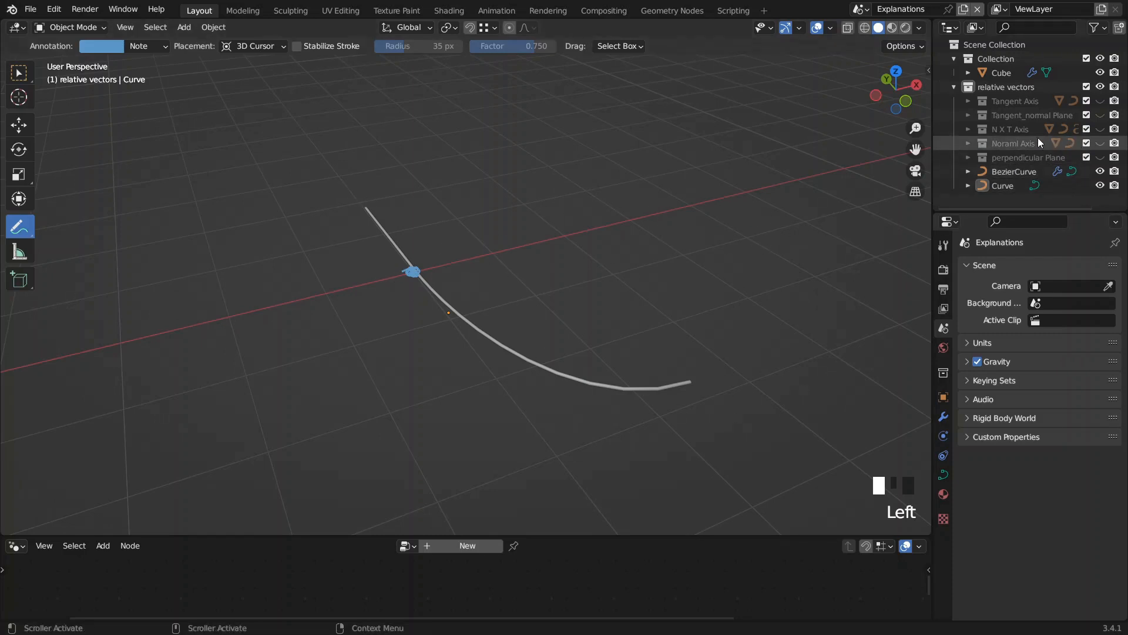
click(1100, 101)
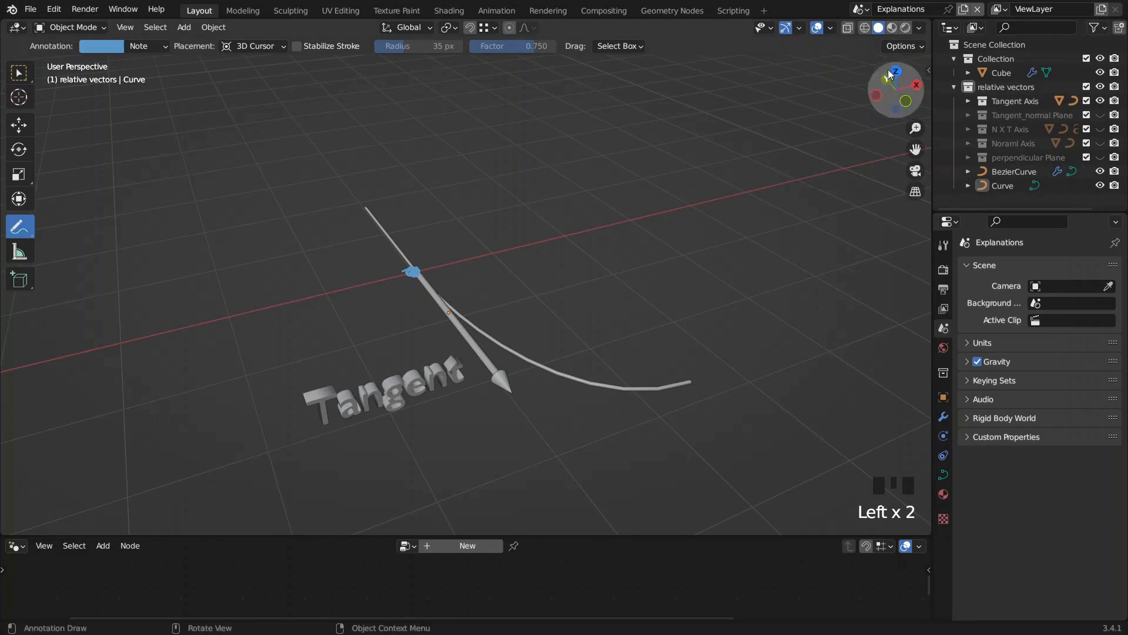
click(892, 27)
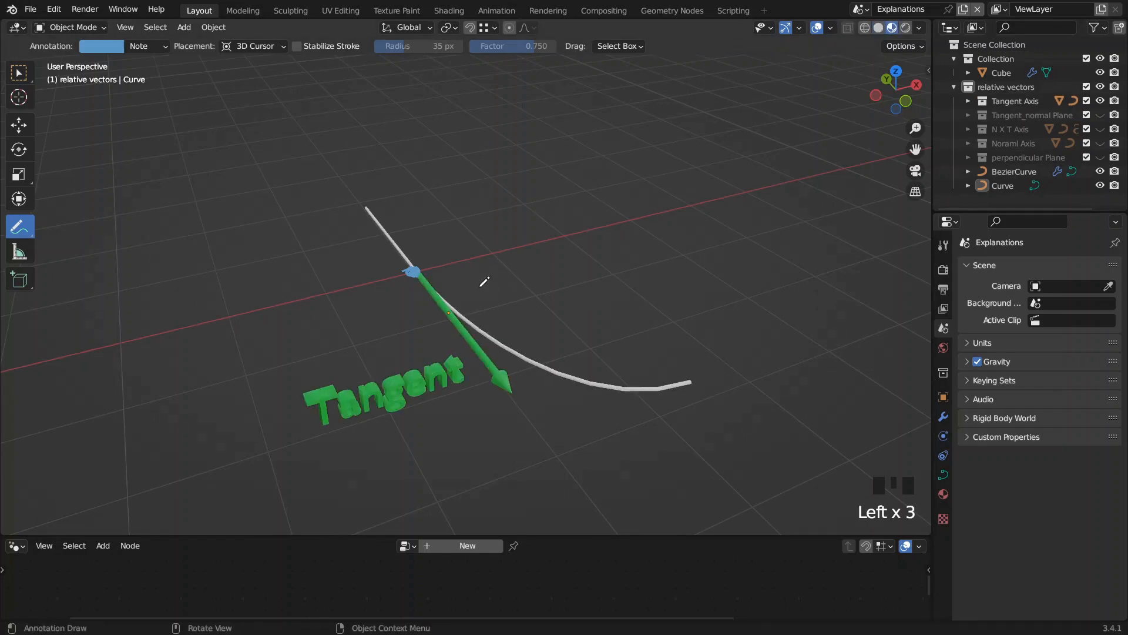
ctrl+click(398, 262)
mouse_move(546, 305)
middle_down()
mouse_move(540, 280)
mouse_move(551, 284)
middle_up()
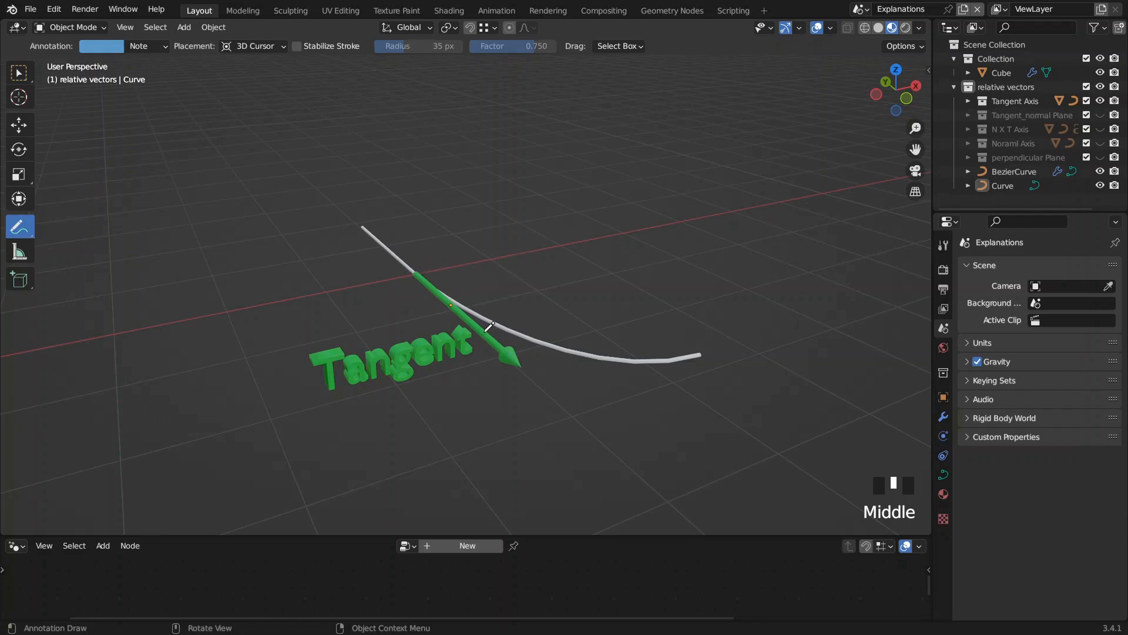
Step: Unhide the perpendicular Plane collection, and draw and erase sample pairs of perpendicular annotation arrows on the plane
click(1100, 157)
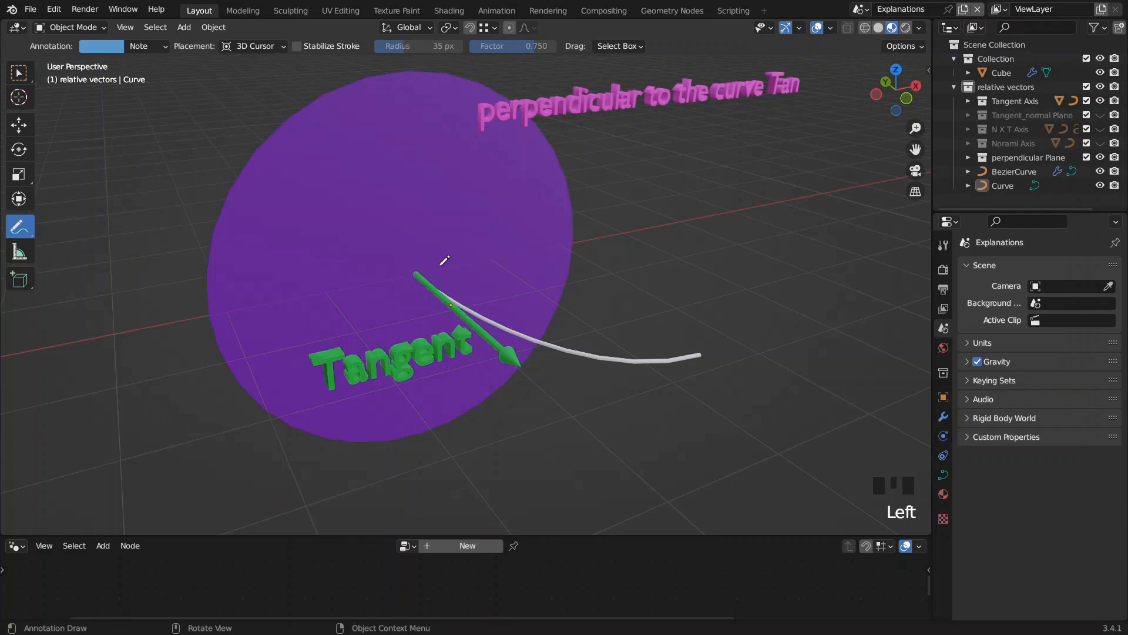
mouse_move(413, 271)
mouse_down()
mouse_move(506, 168)
mouse_move(510, 187)
mouse_up()
mouse_move(415, 272)
mouse_down()
mouse_move(290, 198)
mouse_move(305, 189)
mouse_up()
mouse_move(407, 241)
mouse_down()
mouse_move(429, 251)
mouse_move(398, 253)
mouse_up()
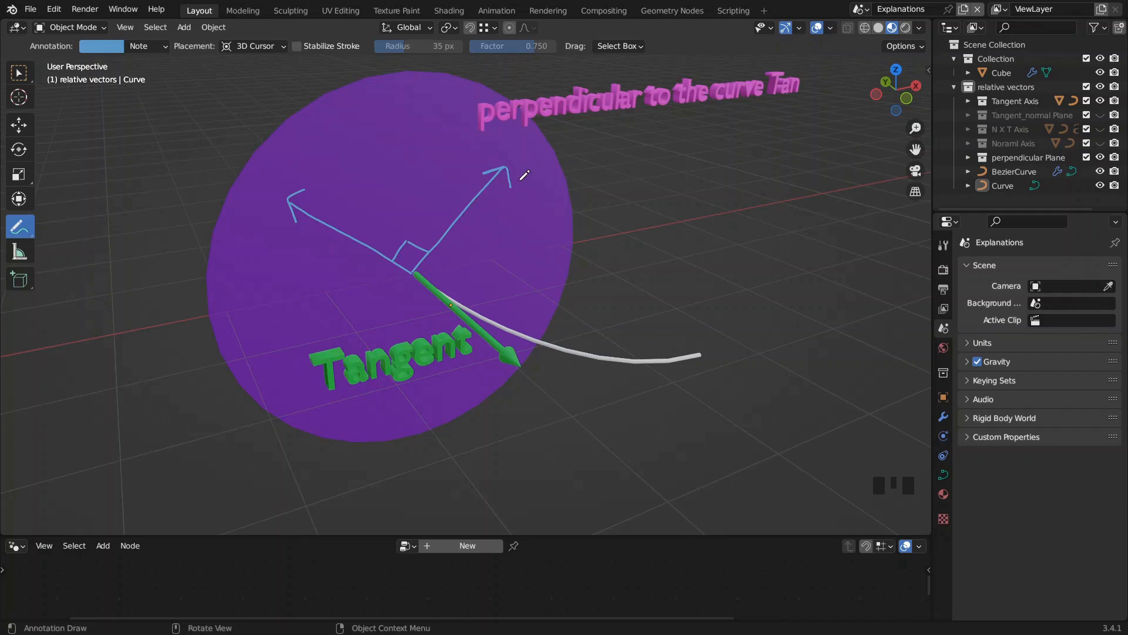
mouse_move(414, 272)
mouse_down()
mouse_move(395, 147)
mouse_move(382, 141)
mouse_move(404, 134)
mouse_up()
mouse_move(299, 204)
mouse_down()
mouse_move(381, 126)
mouse_move(503, 175)
mouse_move(365, 194)
mouse_move(355, 149)
mouse_move(403, 171)
mouse_move(474, 156)
mouse_move(509, 177)
mouse_move(418, 253)
mouse_up()
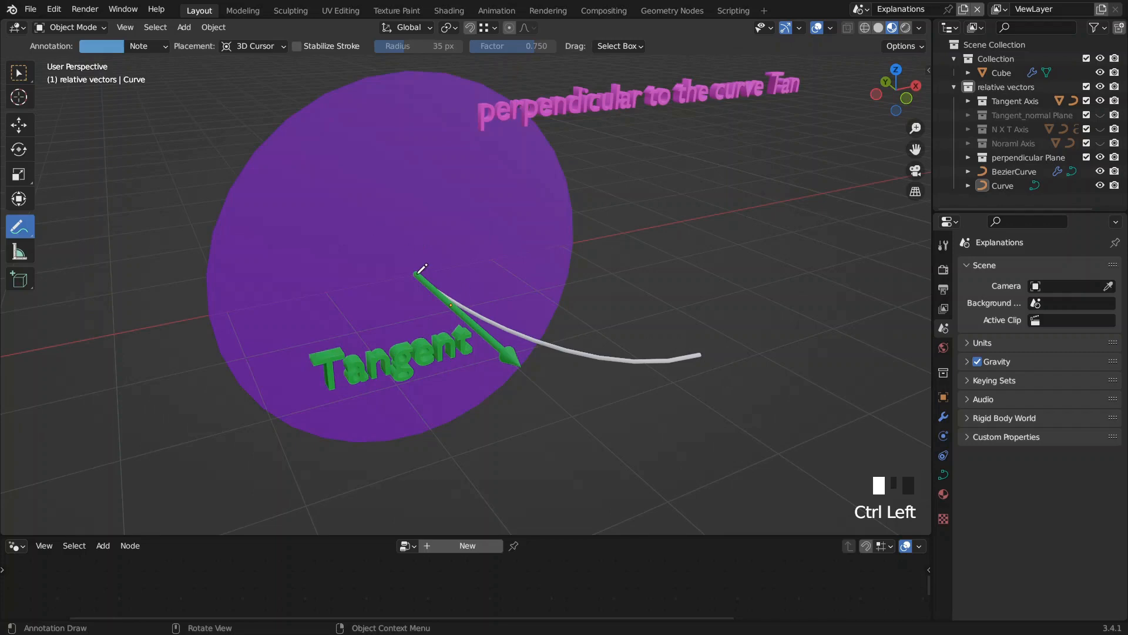
mouse_move(419, 271)
mouse_down()
mouse_move(532, 258)
mouse_move(416, 267)
mouse_move(405, 159)
mouse_up()
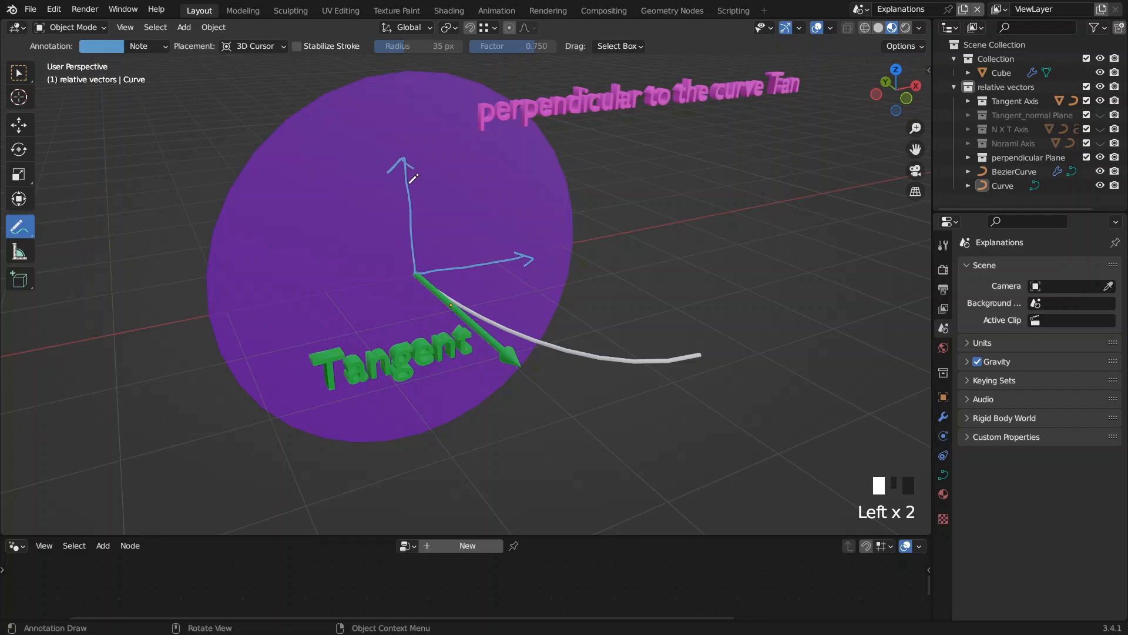
mouse_move(551, 252)
ctrl+mouse_down()
mouse_move(403, 276)
mouse_move(415, 150)
ctrl+mouse_up()
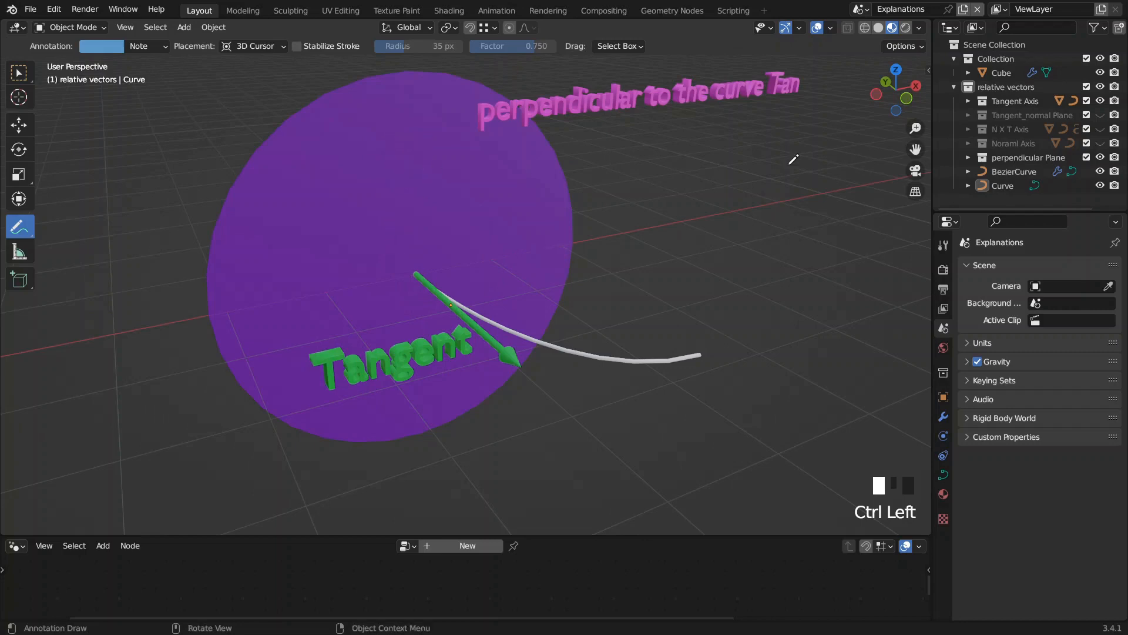
Step: Unhide the Noraml Axis collection, and draw and erase an upward arrow for the direction perpendicular to the tangent and normal
click(1100, 143)
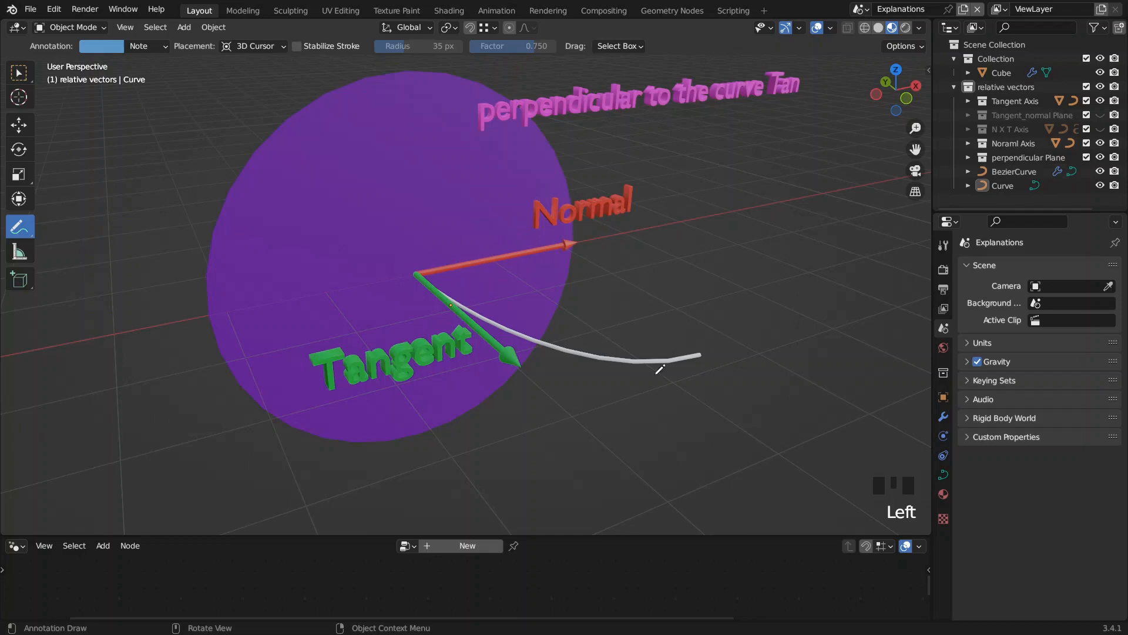
ctrl+click(418, 272)
mouse_move(417, 272)
mouse_down()
mouse_move(418, 141)
mouse_move(475, 246)
mouse_up()
mouse_move(416, 271)
mouse_down()
mouse_move(403, 122)
mouse_move(420, 134)
mouse_up()
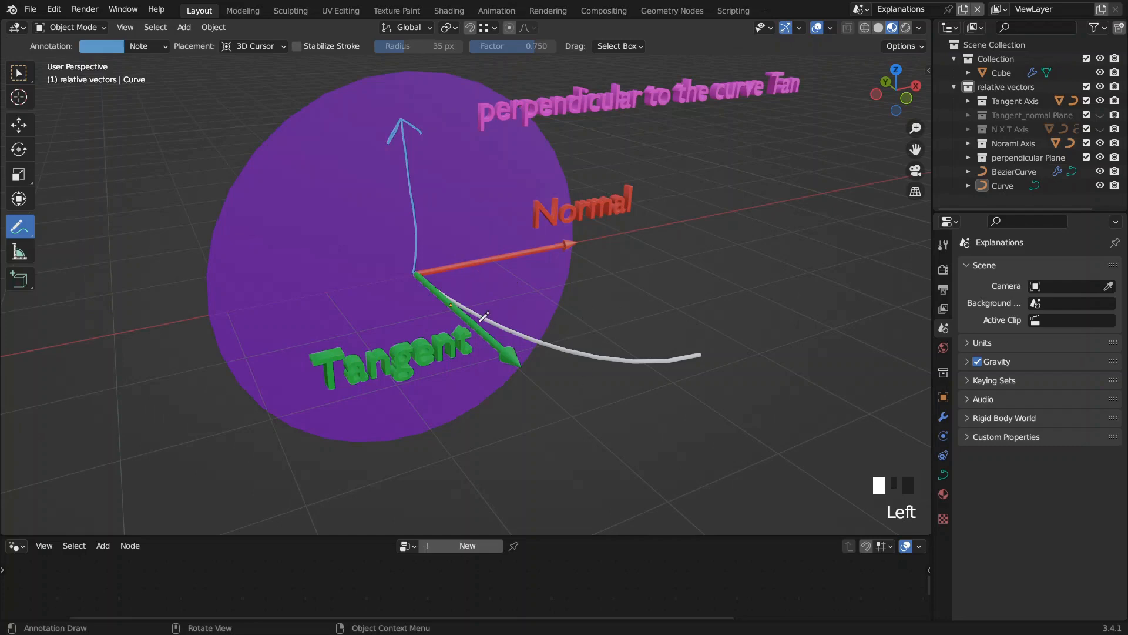
mouse_move(414, 269)
ctrl+mouse_down()
mouse_move(416, 132)
mouse_move(386, 149)
ctrl+mouse_up()
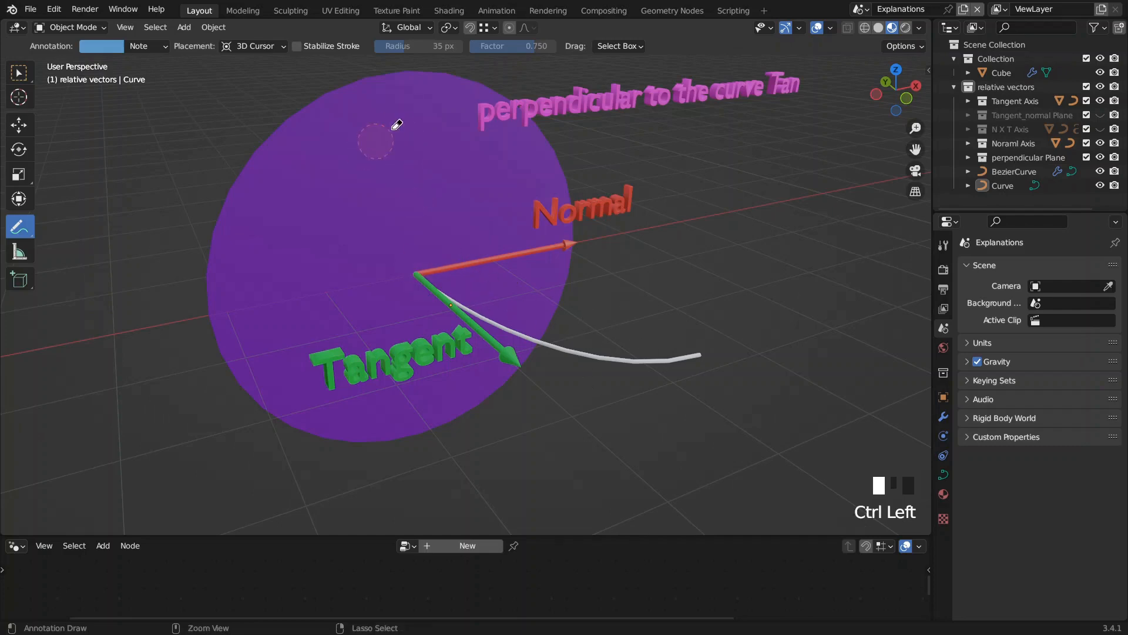
Step: Handwrite the annotation "tan x Nor" beside the curve and draw a curved arrow from the tangent to the normal
mouse_move(619, 391)
mouse_down()
mouse_move(623, 454)
mouse_move(647, 451)
mouse_move(649, 421)
mouse_move(703, 430)
mouse_move(727, 452)
mouse_up()
drag(749, 410, 799, 436)
drag(797, 391, 778, 457)
mouse_move(821, 423)
mouse_down()
mouse_move(853, 347)
mouse_move(869, 379)
mouse_move(902, 339)
mouse_up()
mouse_move(478, 318)
mouse_down()
mouse_move(535, 258)
mouse_move(548, 270)
mouse_up()
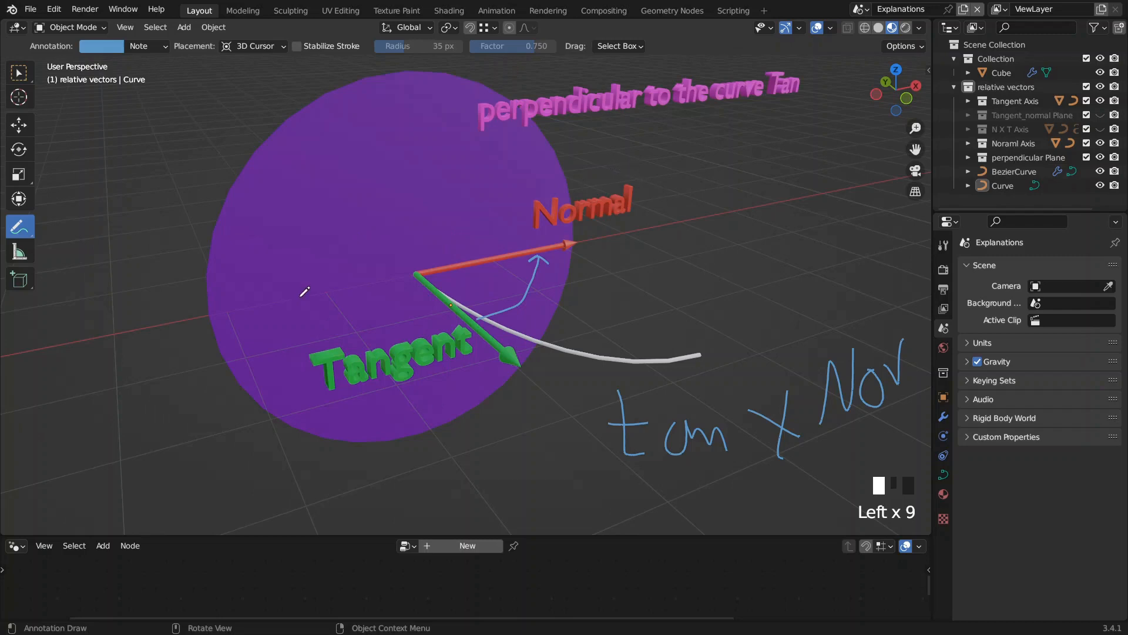
Step: Unhide the Tangent_normal Plane and N X T Axis collections, and erase the curved arrow between the tangent and normal
click(1100, 114)
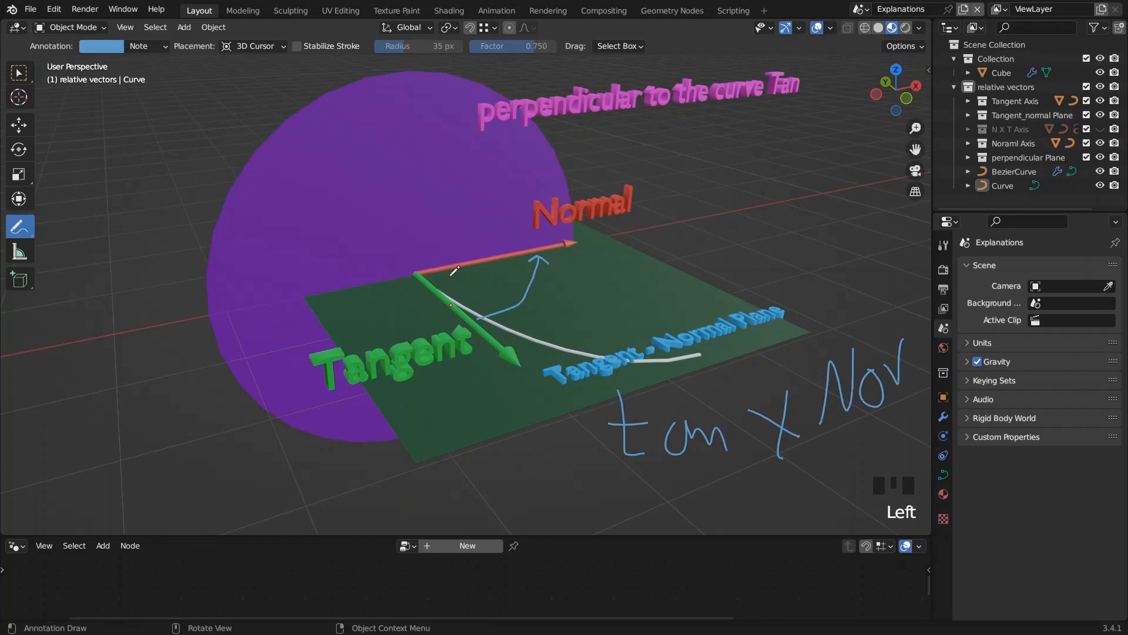
click(1100, 128)
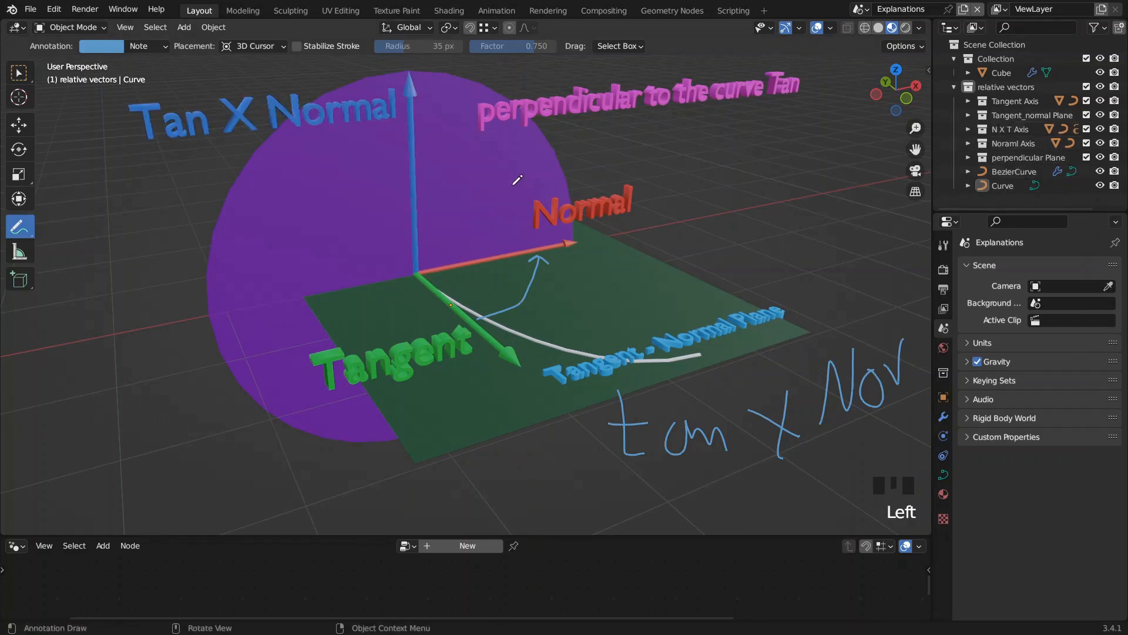
mouse_move(528, 259)
ctrl+mouse_down()
mouse_move(516, 292)
mouse_move(720, 388)
ctrl+mouse_up()
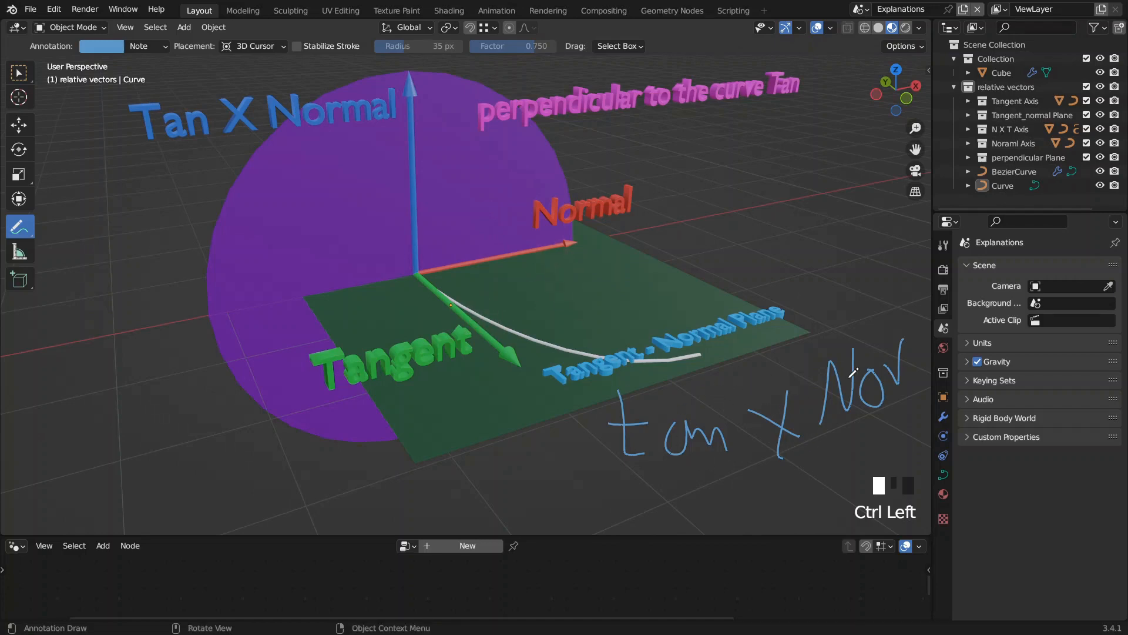
Step: Draw a reversed curved arrow from the normal to the tangent with further explanatory strokes, and erase all annotations
mouse_move(509, 255)
mouse_down()
mouse_move(517, 278)
mouse_move(487, 313)
mouse_move(508, 322)
mouse_up()
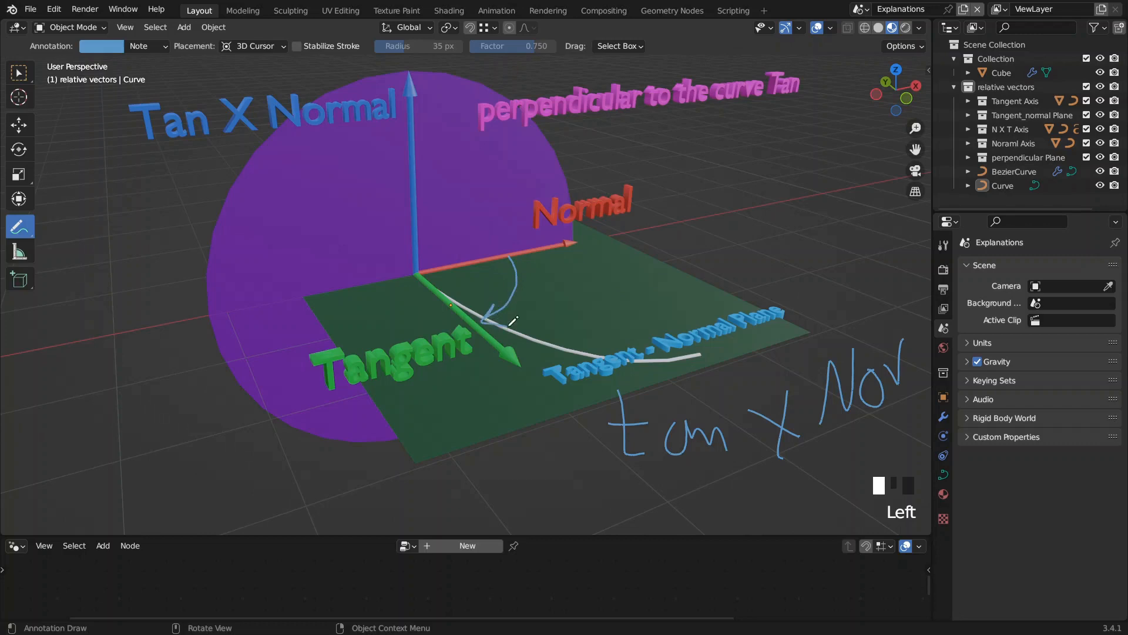
mouse_move(580, 304)
mouse_down()
mouse_move(616, 268)
mouse_move(630, 289)
mouse_move(653, 262)
mouse_move(709, 282)
mouse_up()
drag(705, 268, 693, 290)
mouse_move(742, 236)
mouse_down()
mouse_move(739, 269)
mouse_move(758, 248)
mouse_move(790, 270)
mouse_move(827, 248)
mouse_up()
mouse_move(417, 275)
mouse_down()
mouse_move(405, 372)
mouse_move(452, 379)
mouse_move(415, 400)
mouse_move(416, 280)
mouse_up()
mouse_move(259, 193)
mouse_down()
mouse_move(272, 186)
mouse_move(353, 224)
mouse_move(362, 351)
mouse_move(488, 436)
mouse_move(414, 388)
mouse_move(473, 411)
mouse_move(352, 231)
mouse_move(309, 236)
mouse_move(246, 190)
mouse_move(297, 182)
mouse_up()
mouse_move(478, 264)
ctrl+mouse_down()
mouse_move(737, 270)
mouse_move(753, 473)
mouse_move(712, 418)
mouse_move(585, 448)
ctrl+mouse_up()
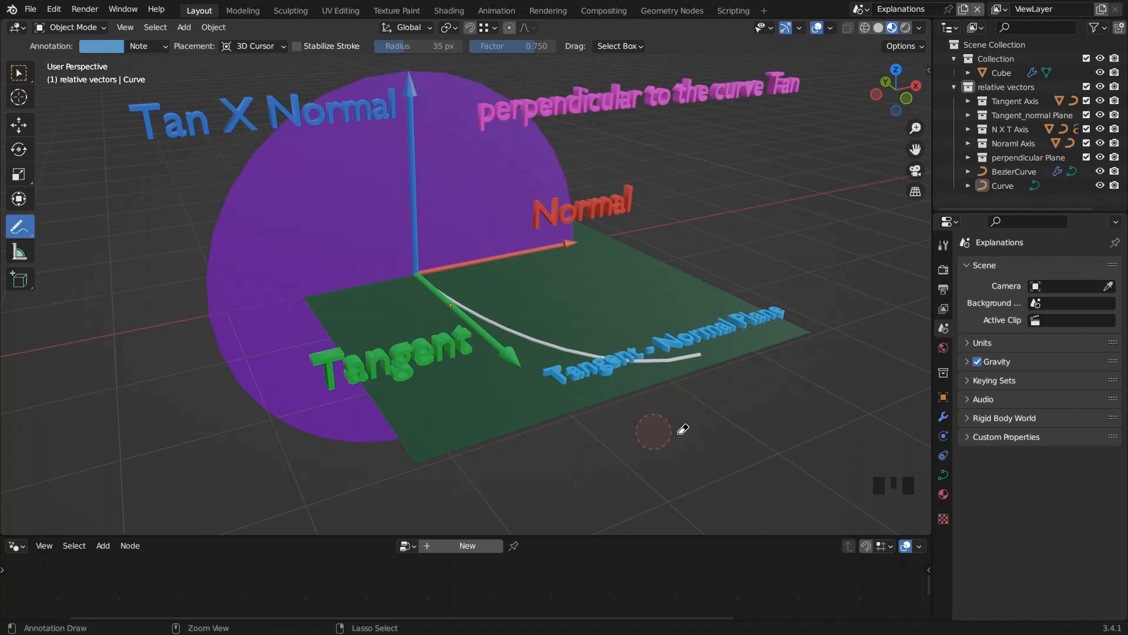
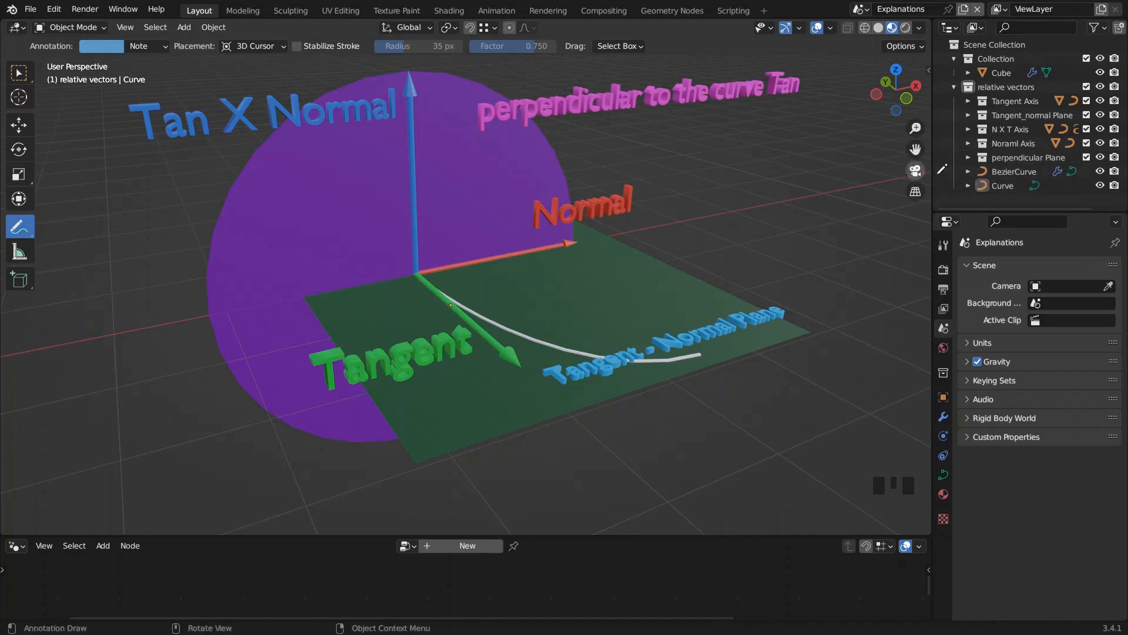
Step: Exclude the perpendicular Plane, Tangent_normal Plane and Tangent Axis collections from the view layer
click(1086, 157)
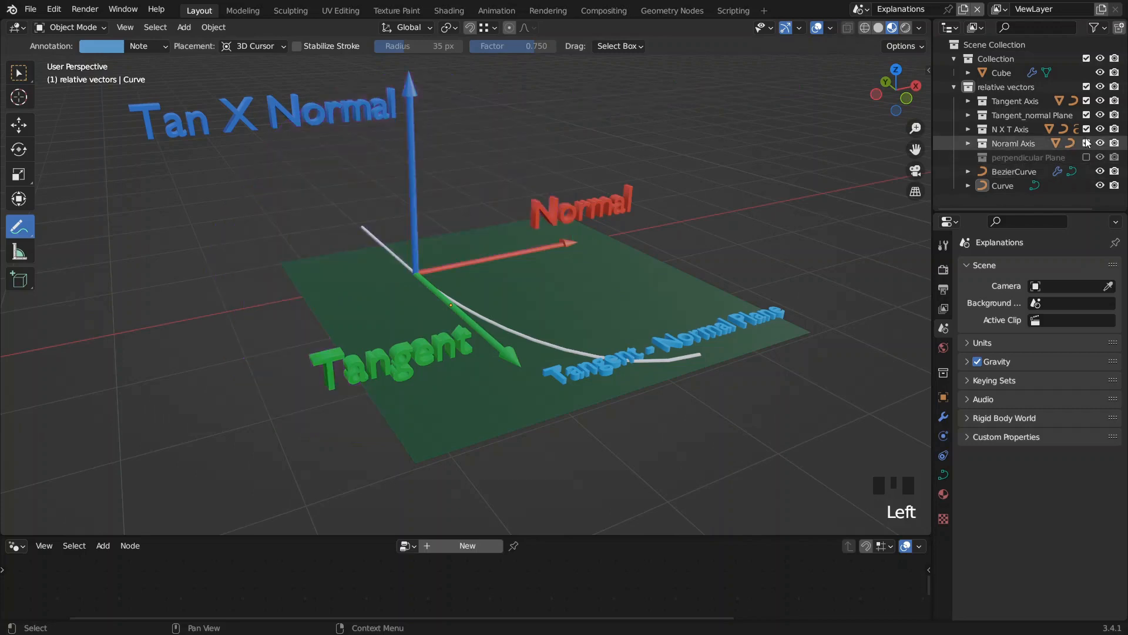
click(1087, 114)
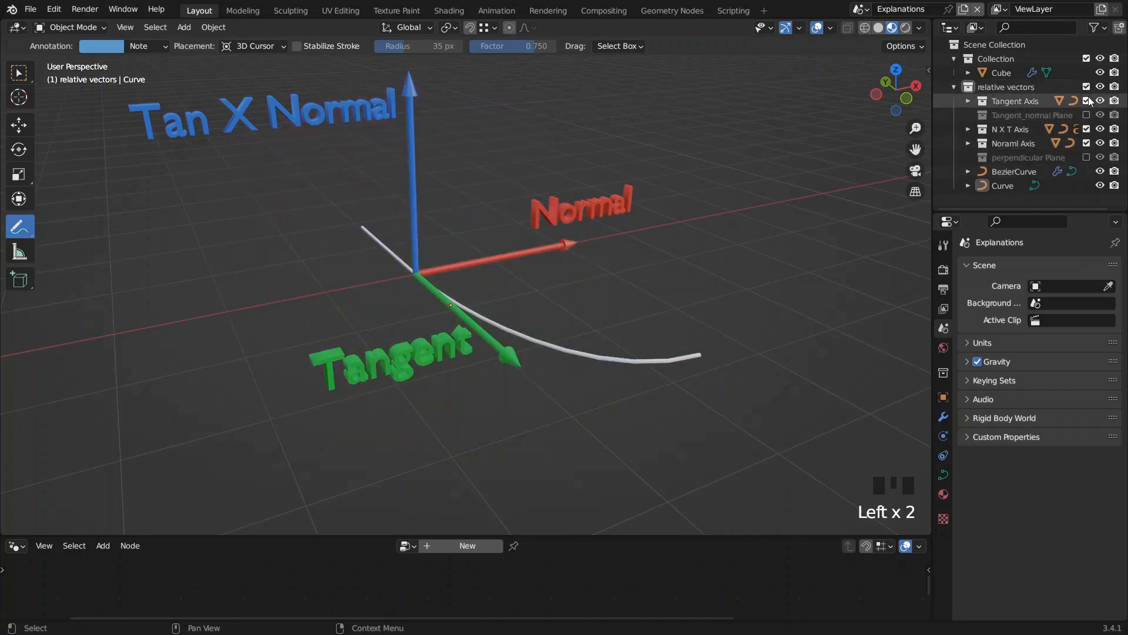
click(1086, 100)
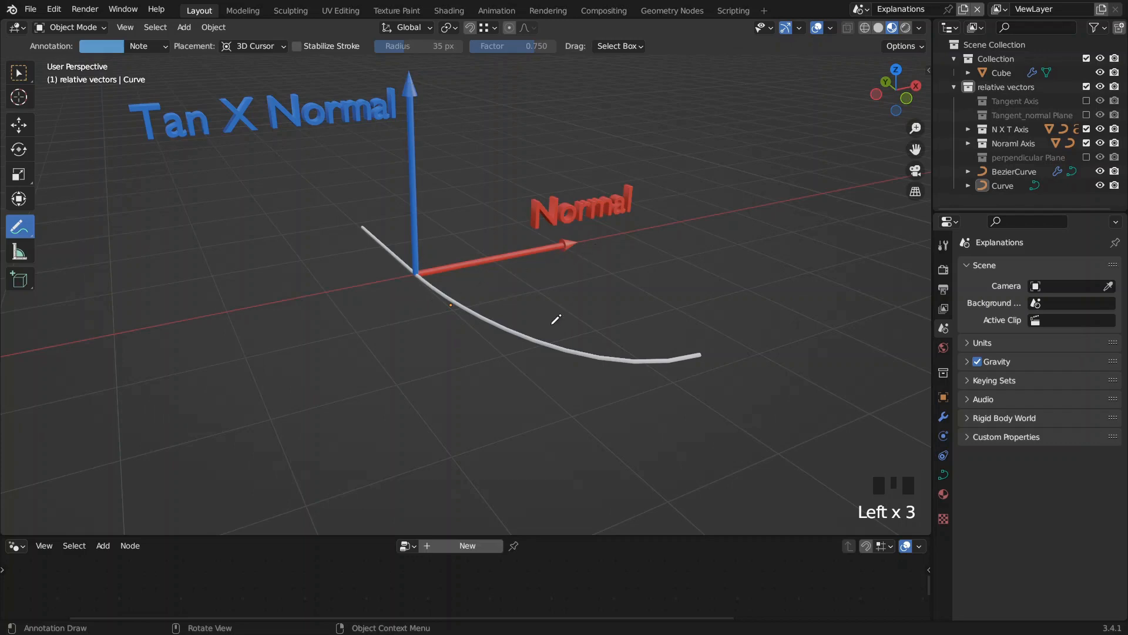
Step: Circle the Normal label and sketch trial annotation strokes around the axes and curve, erasing them again
mouse_move(566, 349)
mouse_down()
mouse_move(608, 258)
mouse_move(628, 274)
mouse_up()
drag(568, 348, 555, 245)
mouse_move(583, 309)
ctrl+mouse_down()
mouse_move(531, 335)
mouse_move(570, 241)
ctrl+mouse_up()
mouse_move(289, 365)
mouse_down()
mouse_move(322, 405)
mouse_move(385, 440)
mouse_up()
drag(425, 391, 421, 441)
mouse_move(587, 412)
mouse_down()
mouse_move(582, 446)
mouse_move(627, 419)
mouse_up()
drag(633, 374, 640, 434)
drag(617, 391, 651, 386)
mouse_move(664, 427)
ctrl+mouse_down()
mouse_move(559, 415)
mouse_move(518, 380)
mouse_move(418, 454)
mouse_move(262, 393)
mouse_move(463, 400)
ctrl+mouse_up()
mouse_move(632, 232)
mouse_down()
mouse_move(511, 198)
mouse_move(637, 171)
mouse_move(626, 234)
mouse_move(684, 289)
mouse_up()
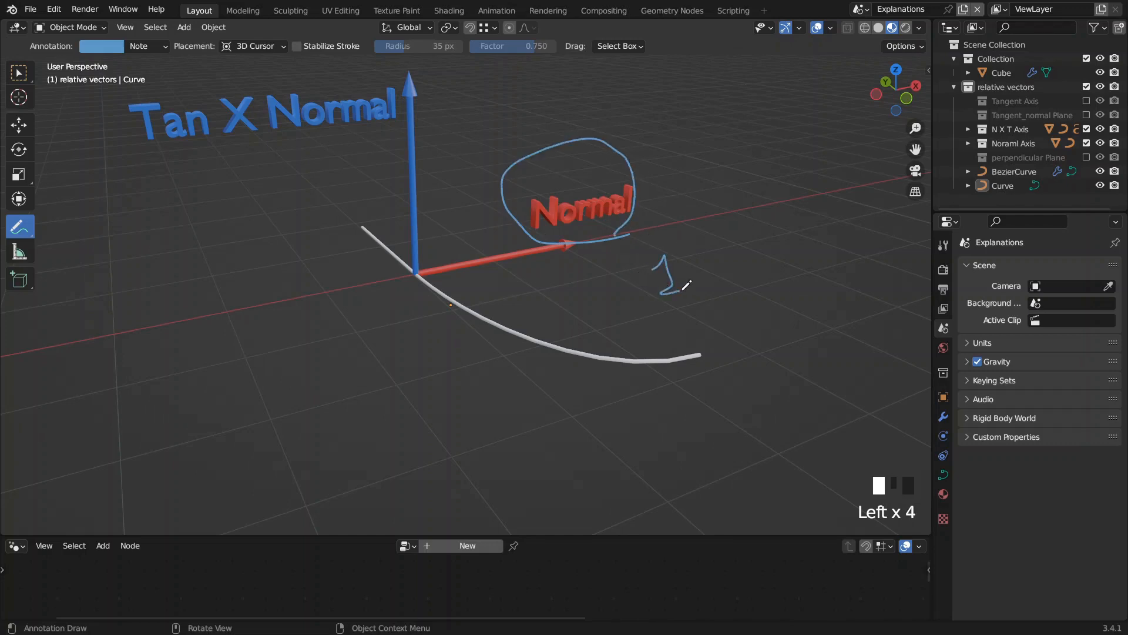
mouse_move(86, 177)
mouse_down()
mouse_move(94, 209)
mouse_move(116, 206)
mouse_up()
drag(141, 153, 366, 139)
mouse_move(235, 179)
mouse_down()
mouse_move(181, 191)
mouse_move(178, 212)
mouse_move(111, 219)
mouse_move(111, 184)
mouse_move(370, 139)
mouse_move(224, 217)
mouse_move(547, 238)
mouse_move(592, 223)
mouse_move(641, 167)
mouse_move(534, 144)
mouse_up()
key(ctrl+z)
Step: Annotate the Normal axis with a handwritten cos θ and the Tan X Normal axis with sin θ
drag(621, 262, 693, 308)
drag(718, 247, 729, 254)
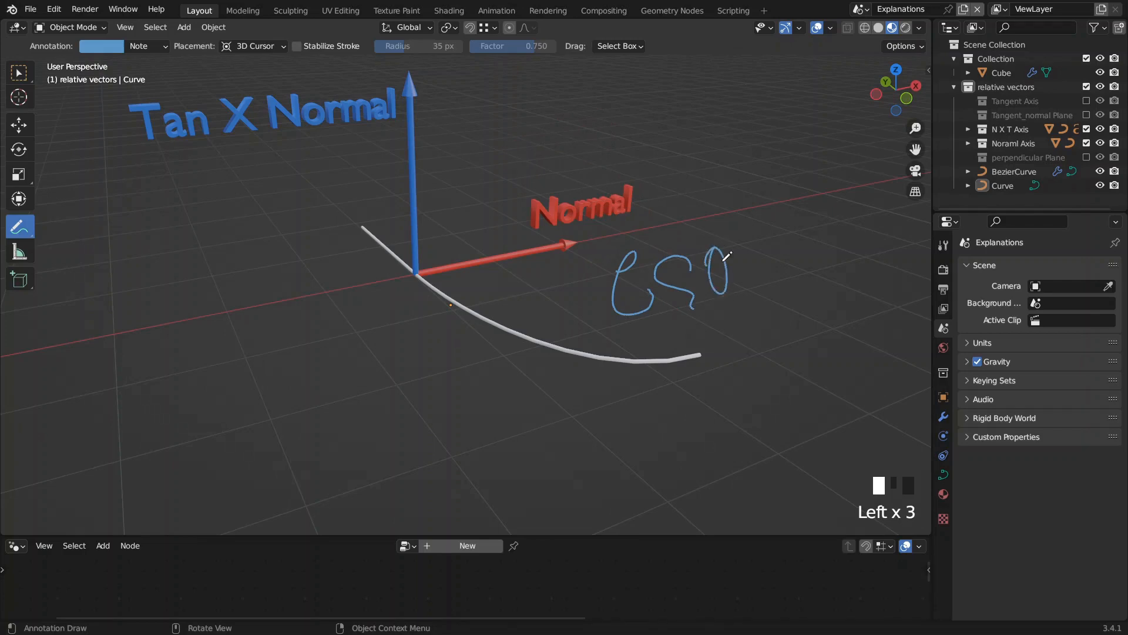
mouse_move(188, 154)
mouse_down()
mouse_move(206, 204)
mouse_move(187, 212)
mouse_up()
click(223, 173)
mouse_move(229, 205)
mouse_down()
mouse_move(276, 177)
mouse_move(257, 171)
mouse_up()
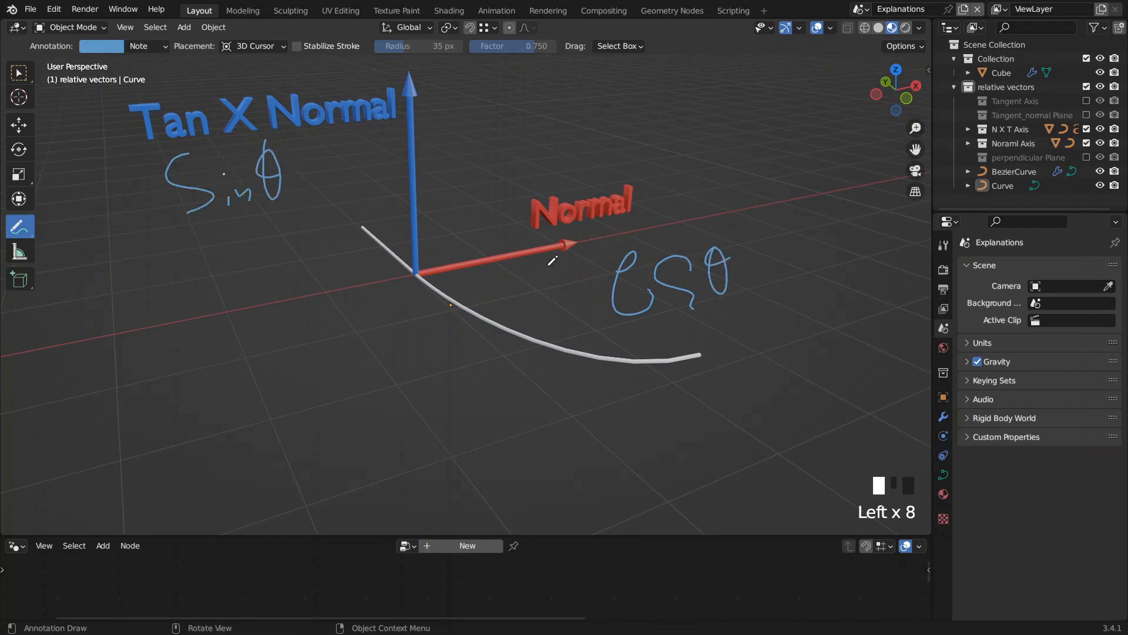
Step: Draw an annotation arrow from the origin diagonally between the two axes, and erase all the annotations
mouse_move(414, 271)
mouse_down()
mouse_move(526, 87)
mouse_move(539, 126)
mouse_up()
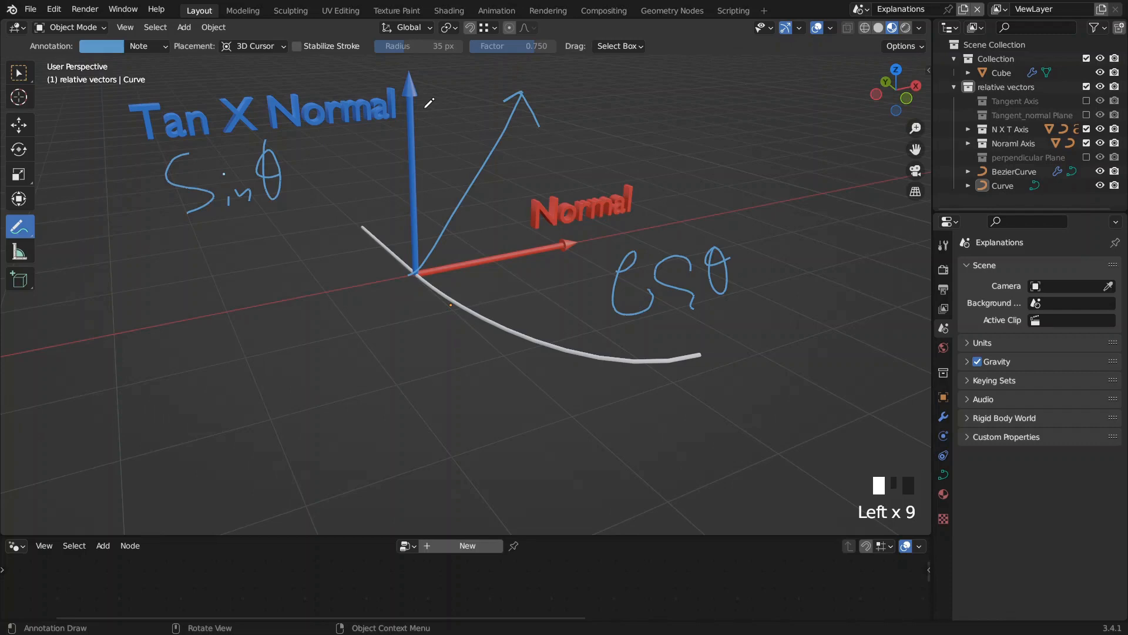
mouse_move(723, 264)
ctrl+mouse_down()
mouse_move(586, 292)
mouse_move(749, 267)
ctrl+mouse_up()
mouse_move(527, 132)
ctrl+mouse_down()
mouse_move(421, 291)
mouse_move(164, 202)
mouse_move(244, 181)
mouse_move(737, 137)
ctrl+mouse_up()
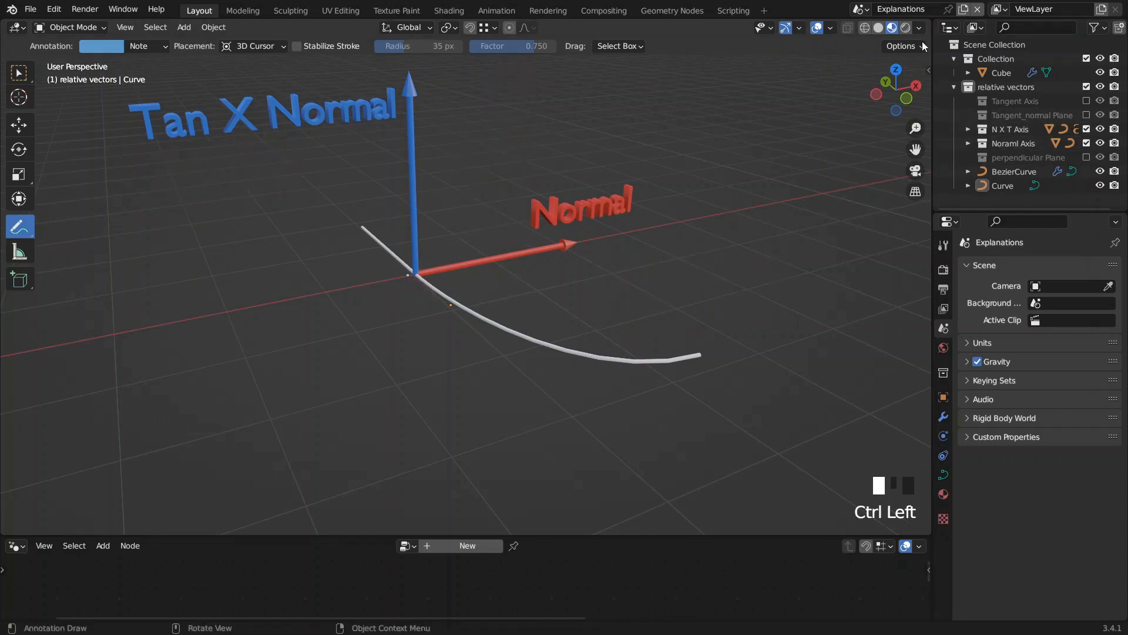
Step: Switch to the scene named Scene and enlarge the node editor to work on the curve's geometry nodes
click(859, 9)
click(872, 44)
middle_click(496, 269)
scroll(498, 336, up, 3)
click(497, 336)
drag(567, 535, 640, 272)
Step: Move the Curve to Mesh, Curve Circle and Group Output nodes to the right to free space after Set Position
middle_drag(540, 412, 369, 412)
middle_drag(634, 412, 448, 412)
drag(544, 364, 793, 503)
key(g)
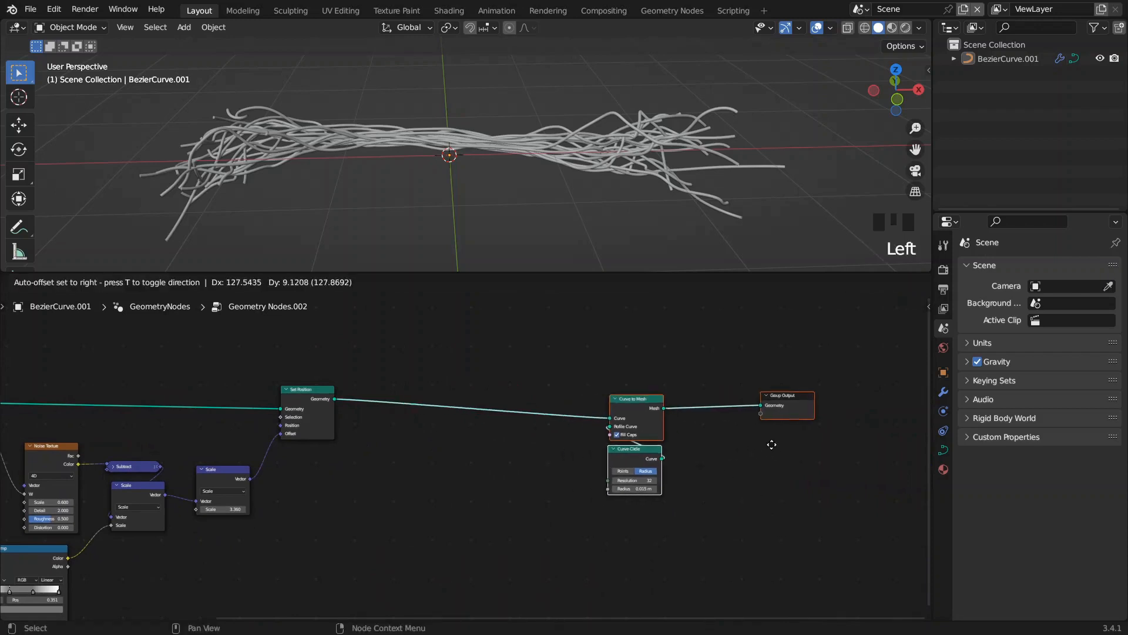
click(915, 436)
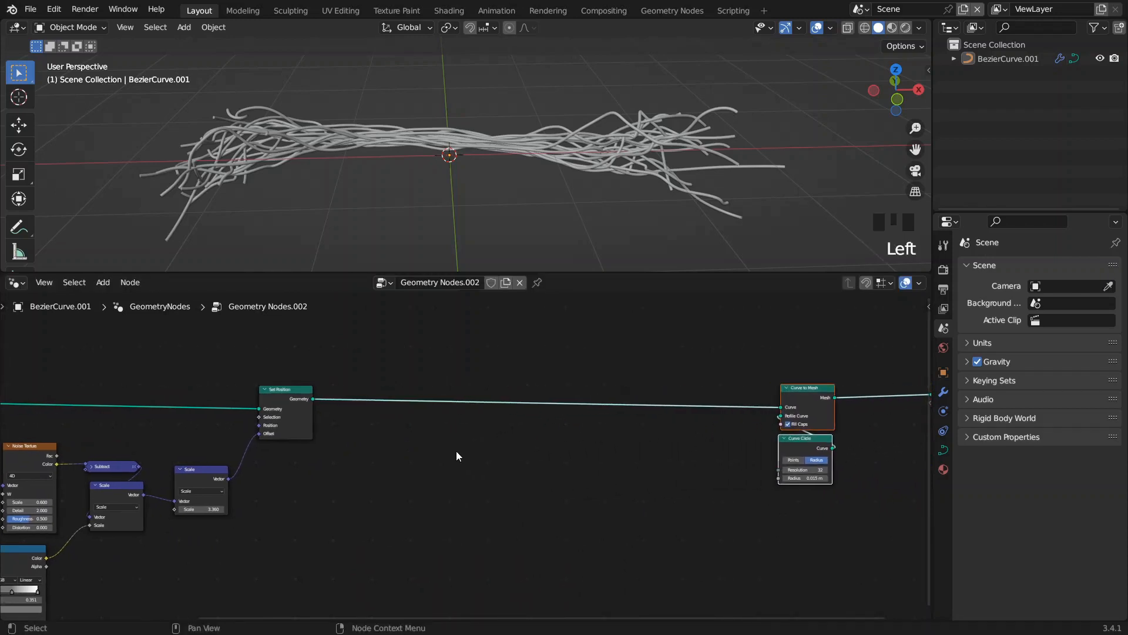
Step: Insert a second Set Position node on the link between the existing Set Position and Curve to Mesh
key(F3)
text(set pos)
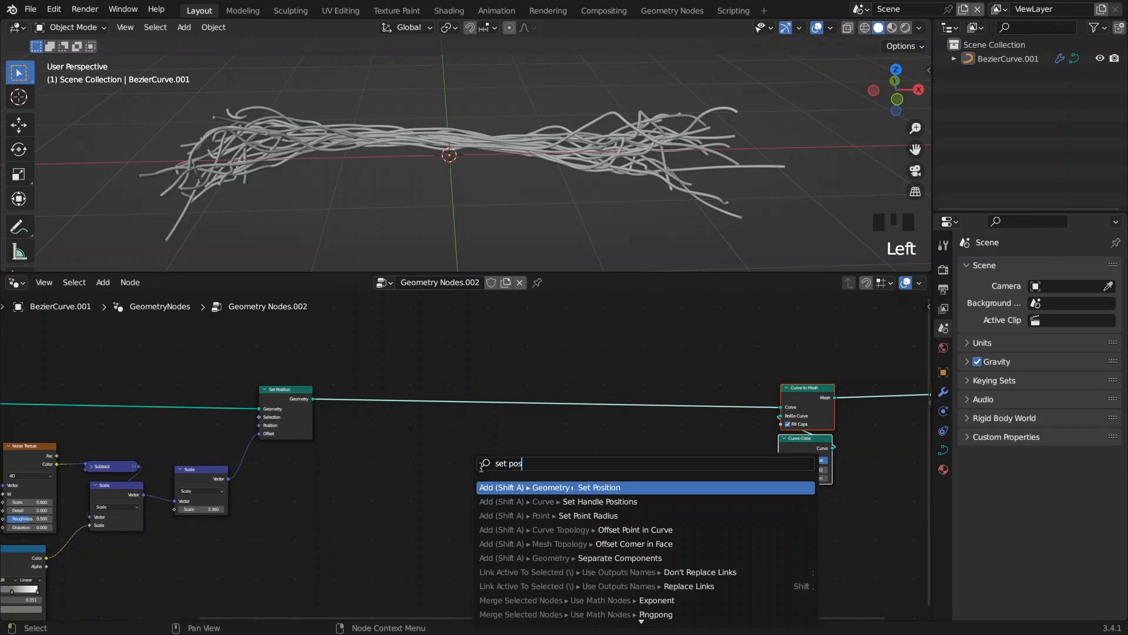
key(Return)
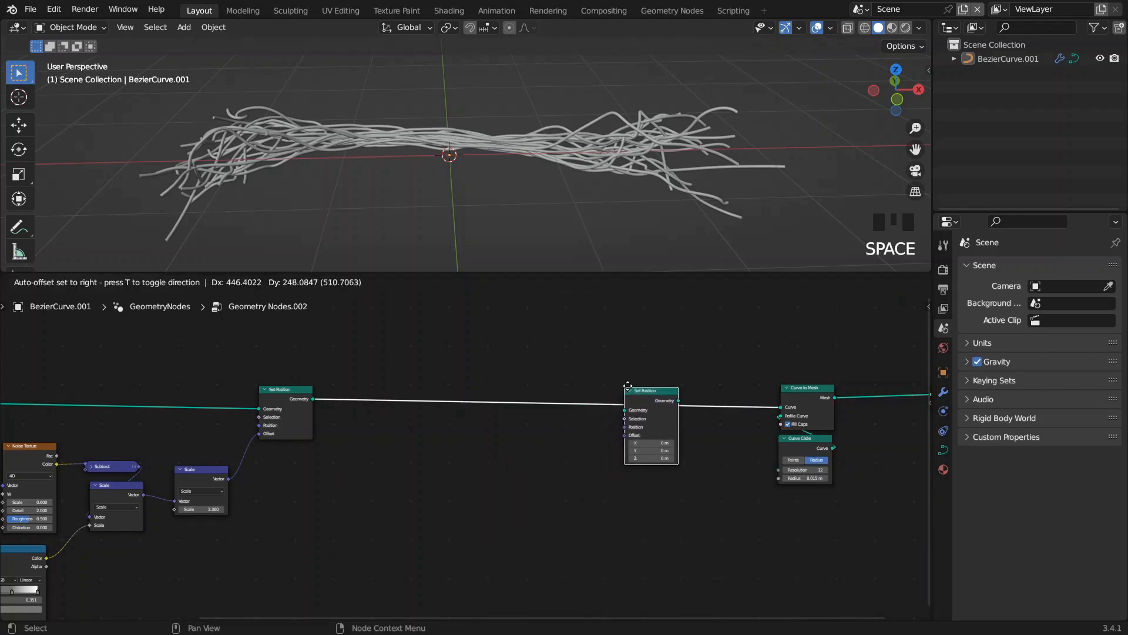
click(656, 422)
Step: Duplicate the Spline Parameter node and place the copy in the empty area above the node chain
middle_drag(532, 408, 617, 337)
click(263, 564)
key(shift+d)
click(479, 344)
scroll(445, 440, up, 2)
scroll(445, 439, up, 2)
middle_drag(474, 457, 477, 525)
drag(362, 462, 311, 393)
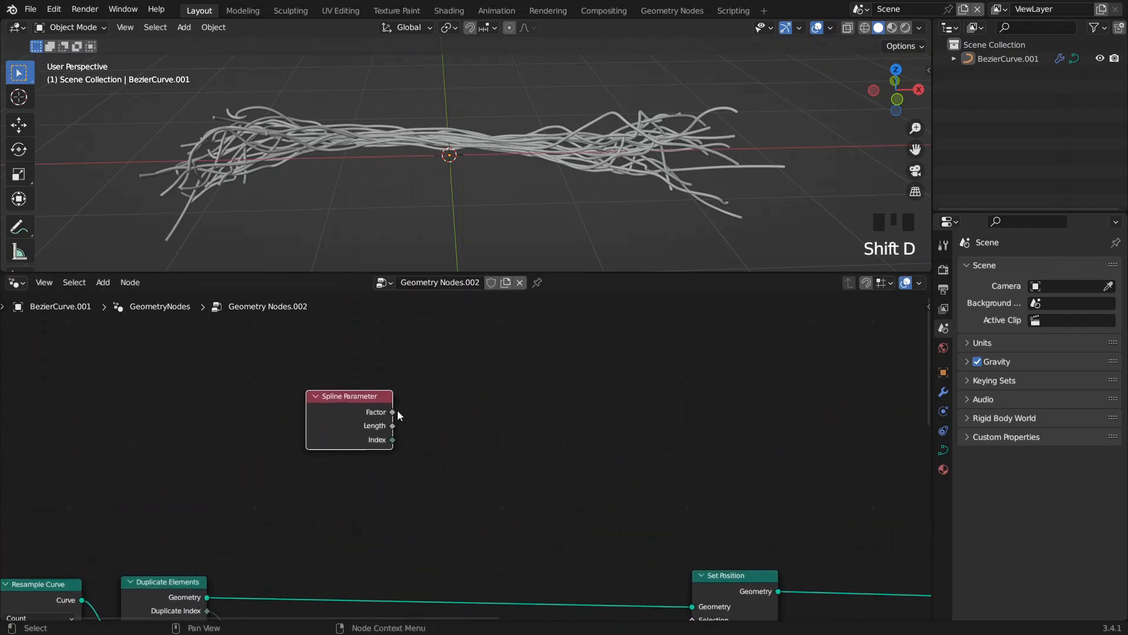
Step: Add a Sine math node fed by the Spline Parameter Factor, collapse it and position it up and to the right
drag(393, 412, 542, 390)
text(sin)
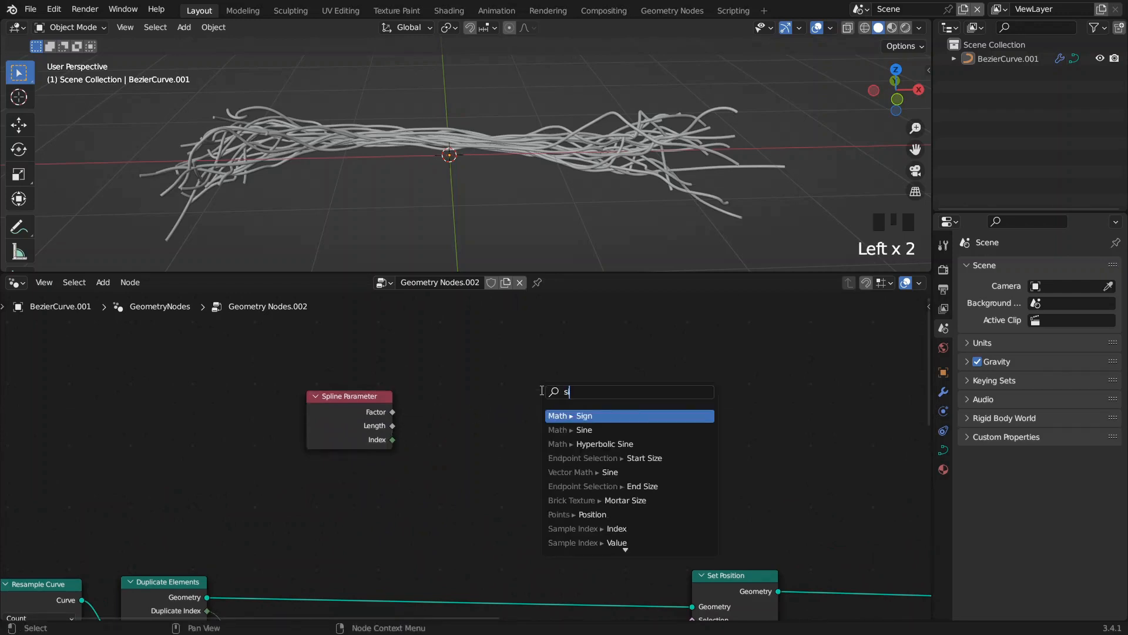
key(Return)
click(593, 333)
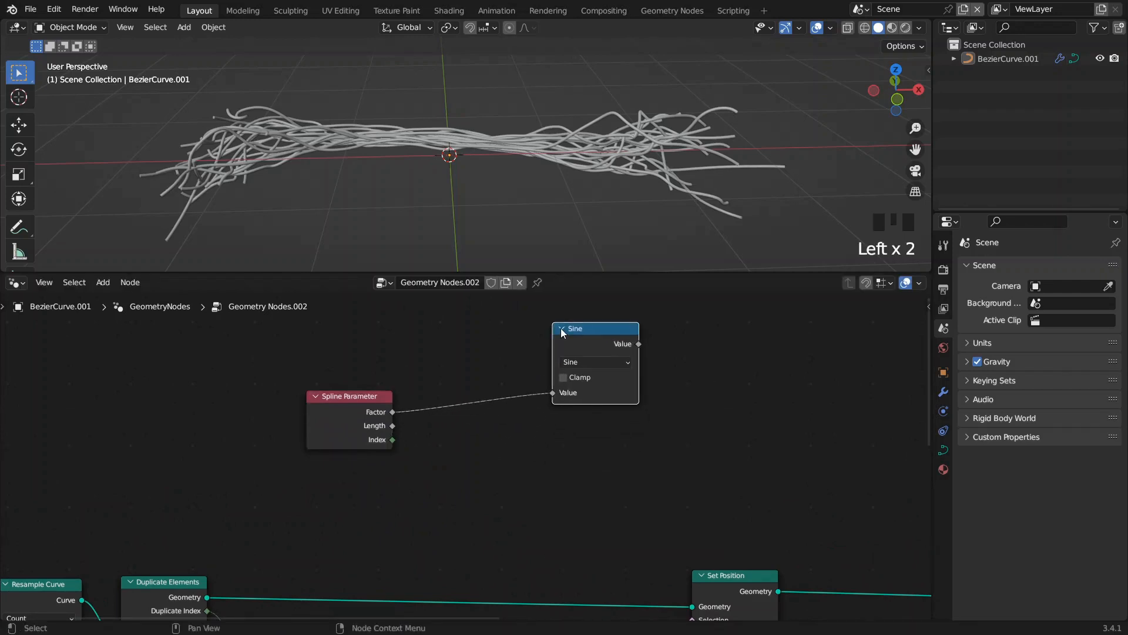
key(h)
middle_drag(529, 395, 473, 472)
drag(284, 499, 288, 470)
click(541, 400)
drag(541, 400, 552, 373)
middle_drag(413, 456, 379, 407)
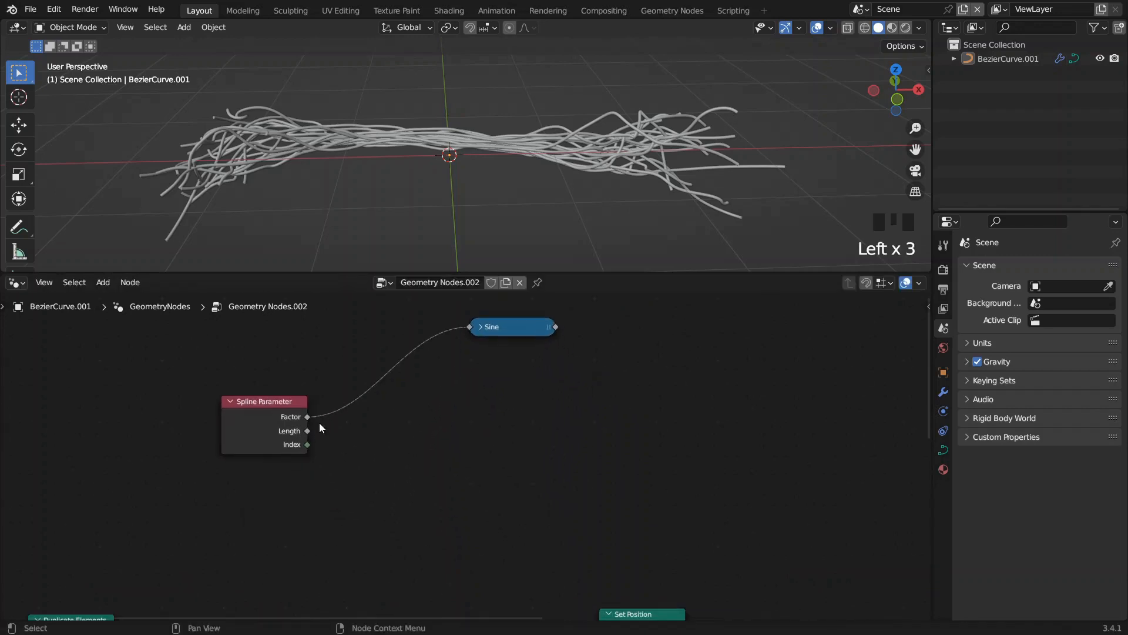
Step: Add a Cosine math node fed by the same Factor output below the Sine node and collapse it
drag(306, 417, 448, 463)
text(cos)
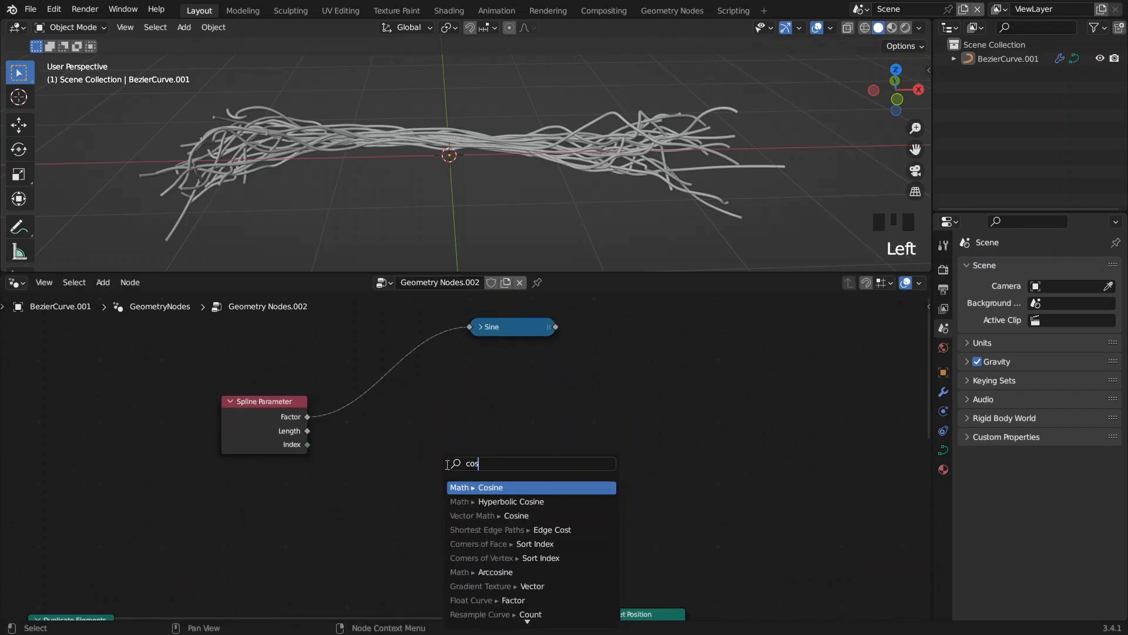
key(Return)
click(475, 410)
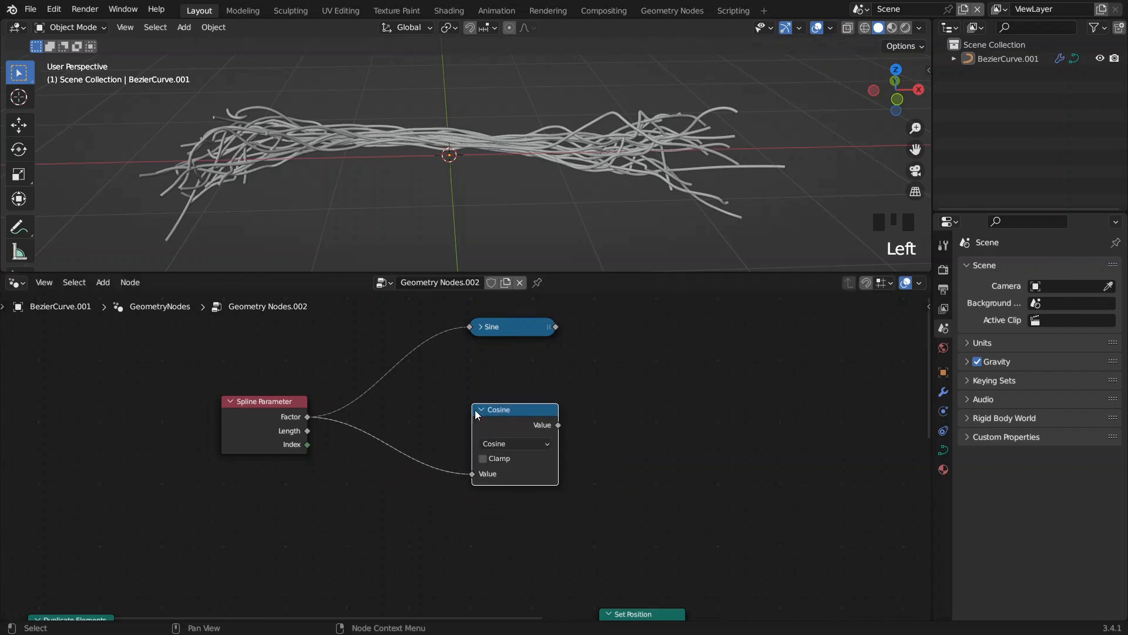
click(481, 410)
Step: Add a shared reroute on the two Factor links and move the Spline Parameter node further left
shift+click(411, 464)
shift+right_drag(362, 366, 361, 453)
drag(271, 401, 195, 402)
key(F3)
text(mul)
key(Return)
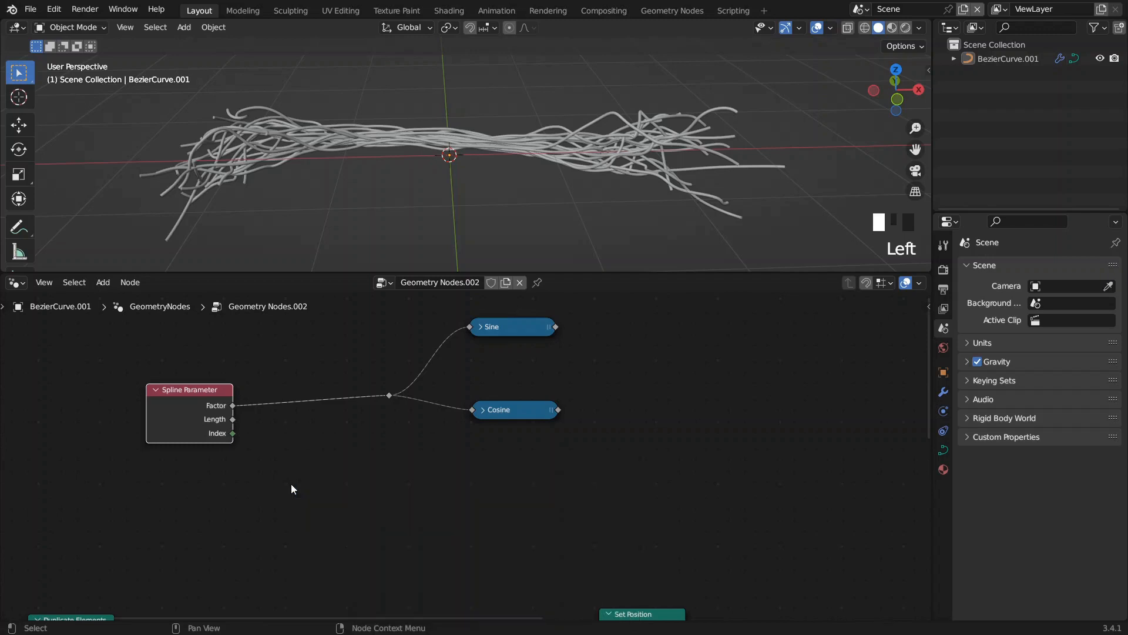
key(F3)
key(Escape)
Step: Add a Multiply math node fed by the Spline Parameter Factor and connect its value to the reroute
drag(233, 406, 274, 446)
text(mul)
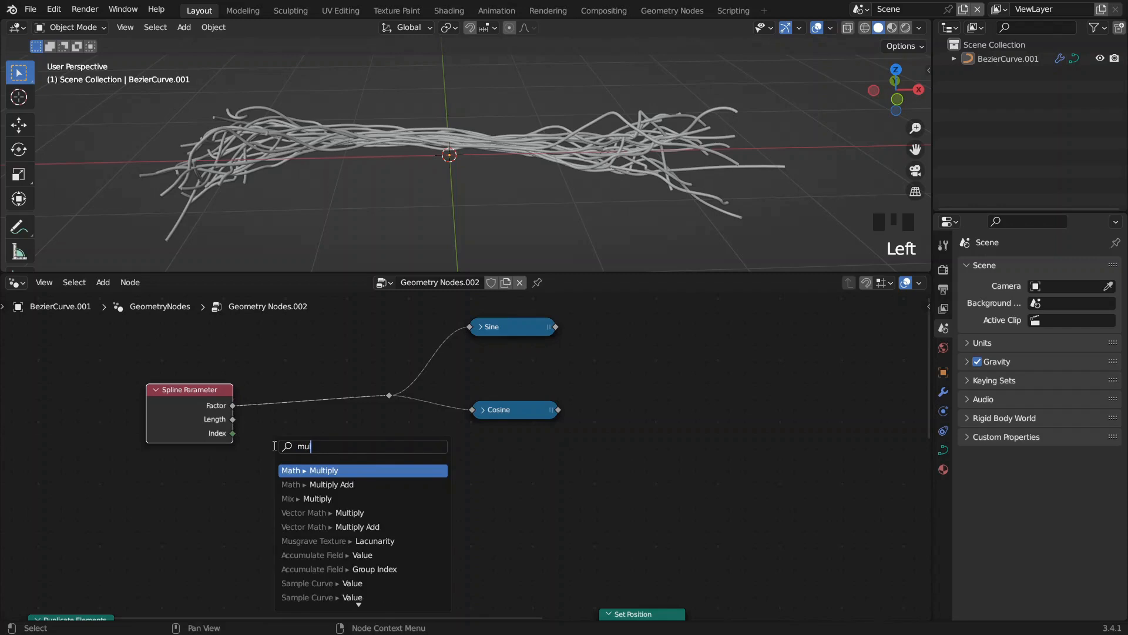
key(Return)
click(317, 407)
drag(345, 397, 393, 396)
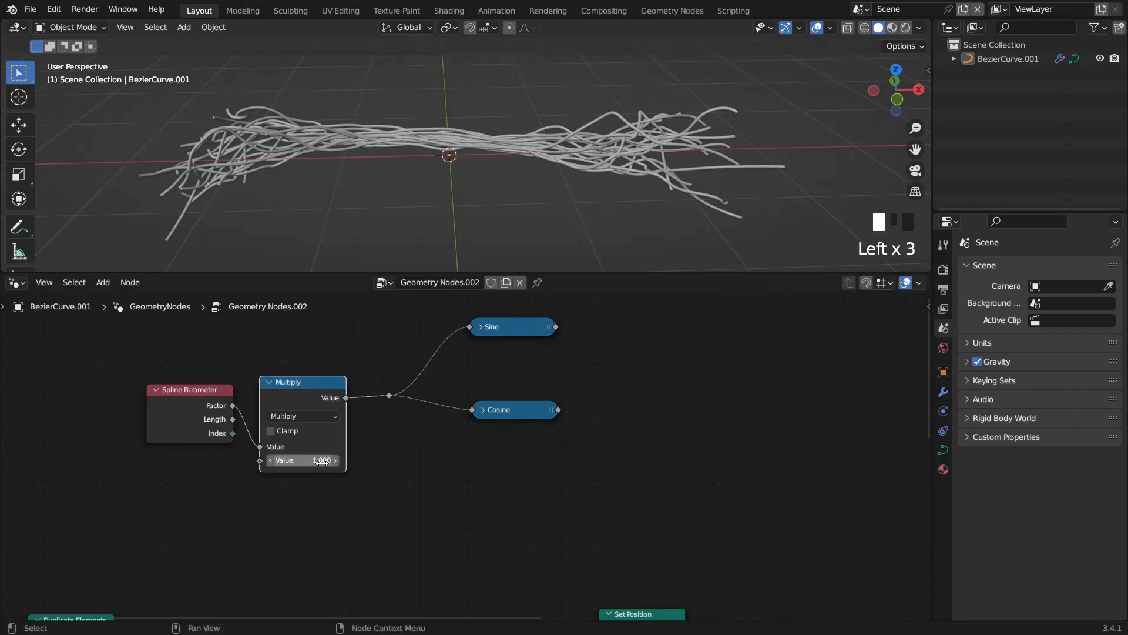
middle_drag(556, 330, 453, 474)
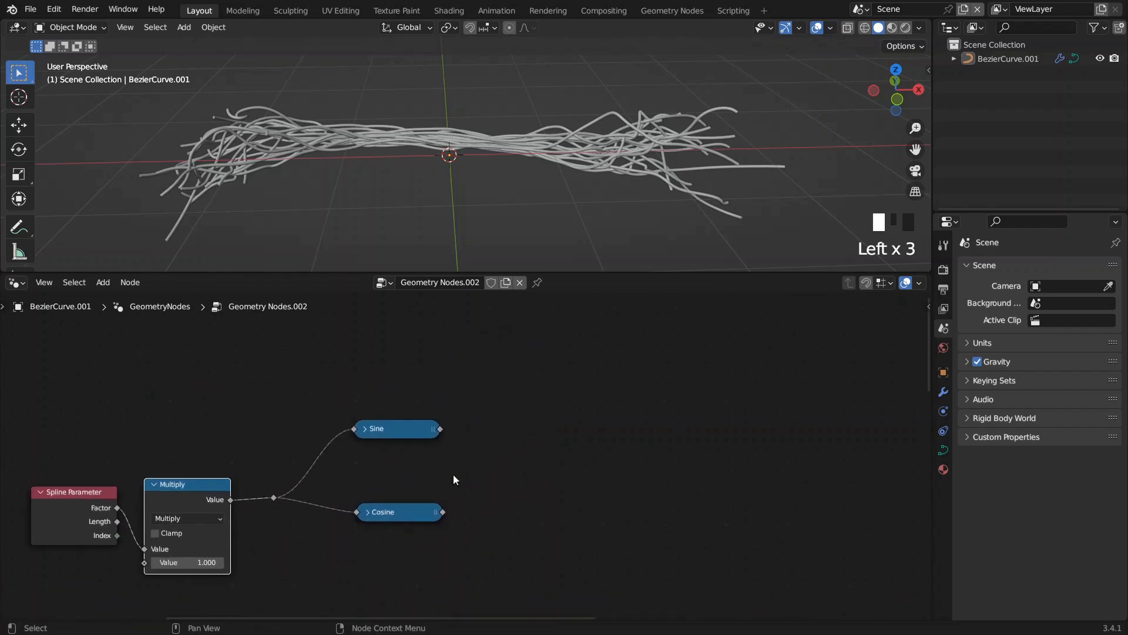
key(F3)
text(tan)
key(Escape)
Step: Add a Normal node and place it above the Sine node
key(F3)
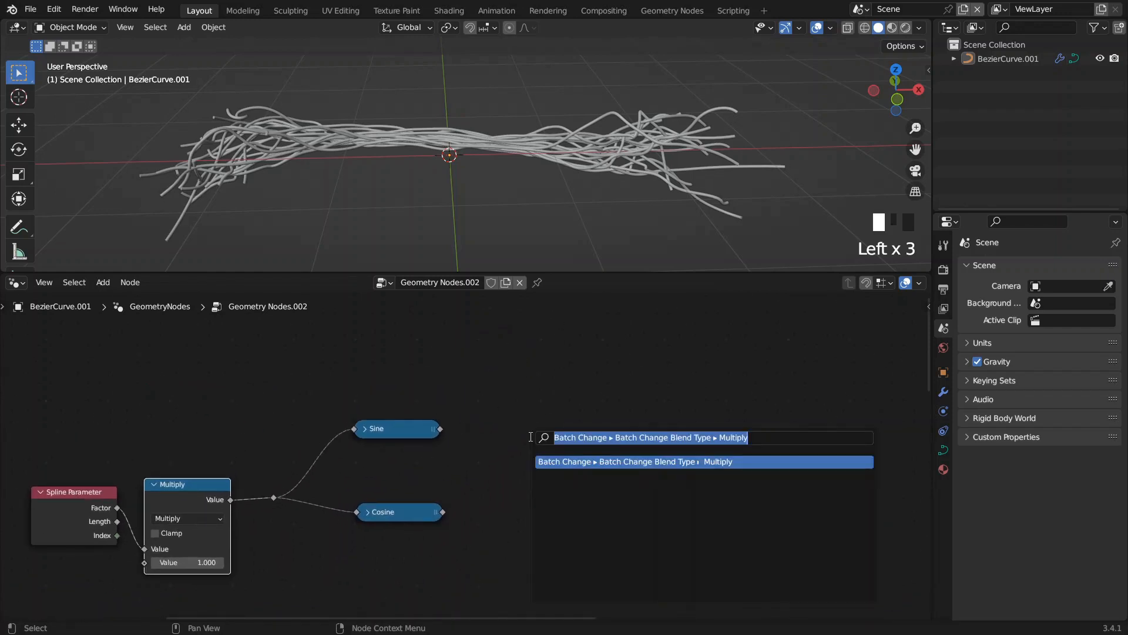
text(nor)
key(Return)
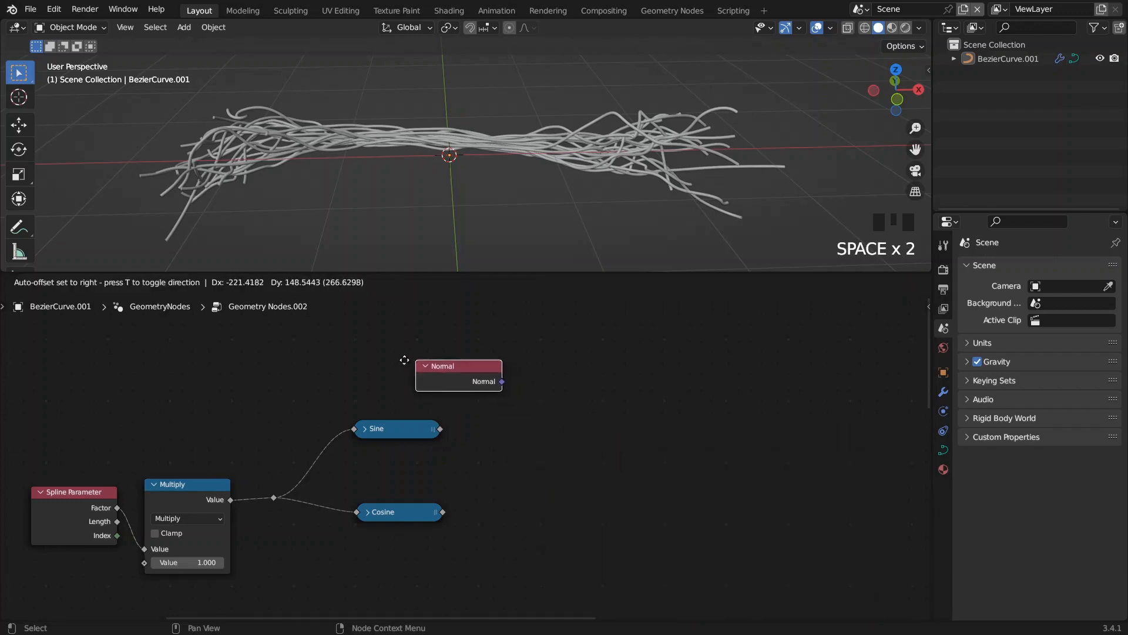
click(400, 363)
Step: Add a Curve Tangent node and place it below the Cosine node
key(F3)
text(tange)
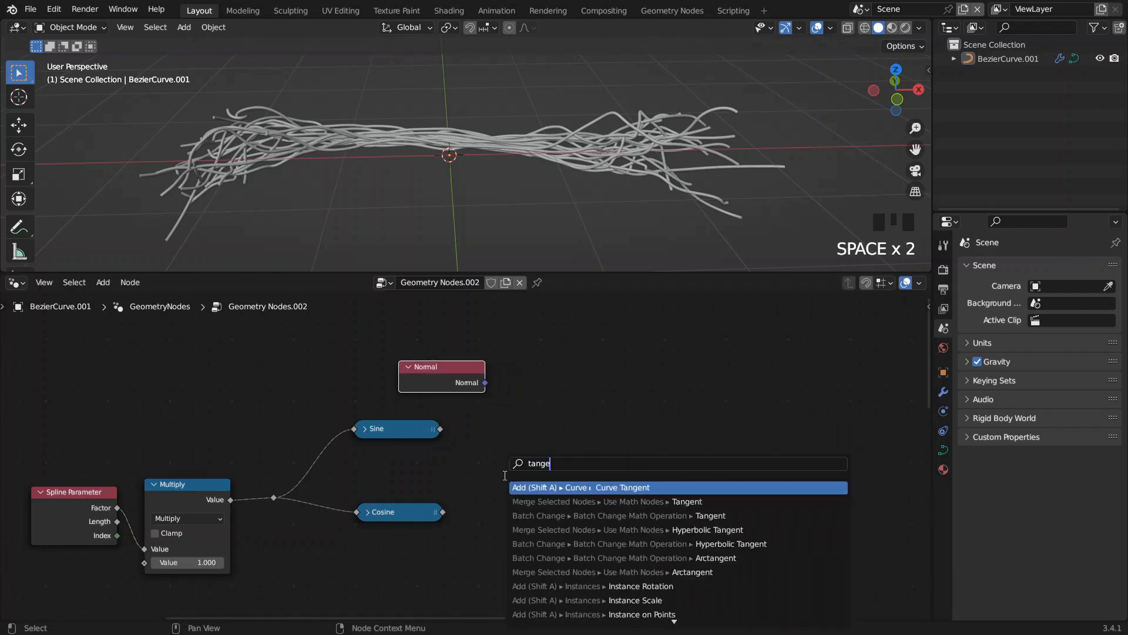
key(Return)
click(470, 543)
Step: Duplicate the Normal node and place the copy directly beneath the Curve Tangent node
middle_drag(471, 543, 516, 460)
click(473, 306)
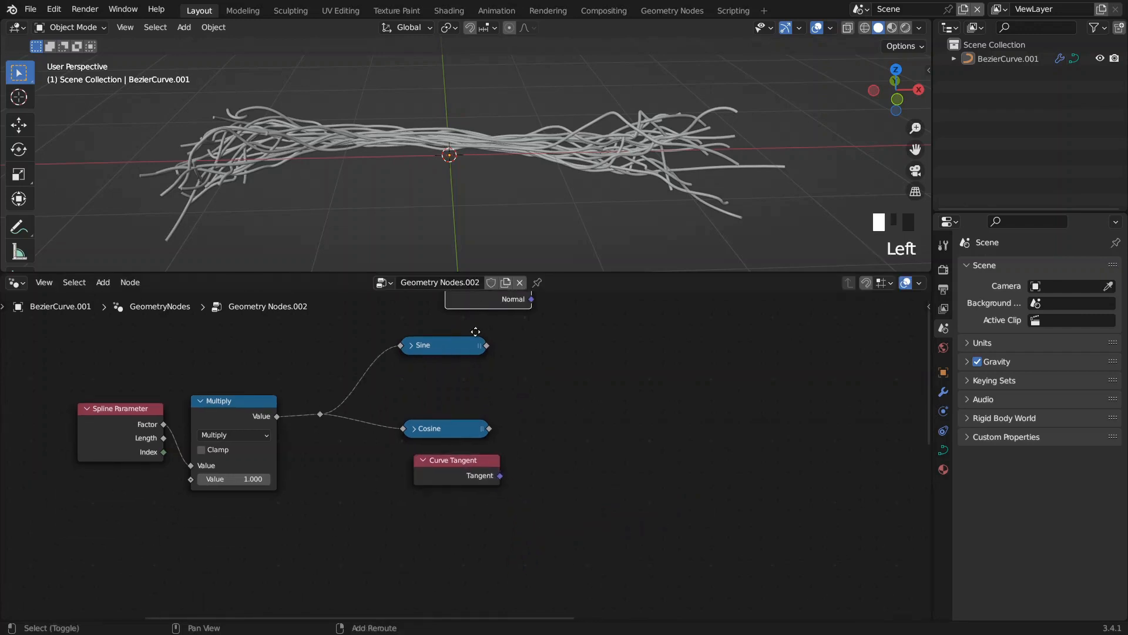
key(shift+d)
click(451, 535)
drag(450, 530, 429, 530)
Step: Add a Cross Product vector node taking the curve tangent as first vector and the lower Normal as second
drag(483, 479, 531, 506)
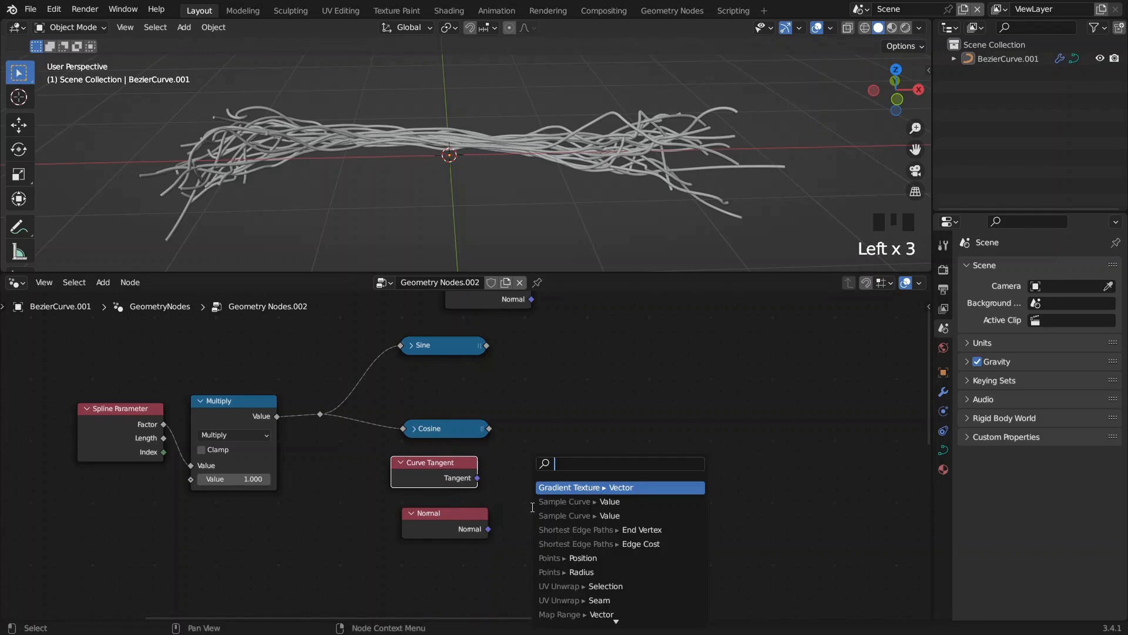
text(cros)
key(Return)
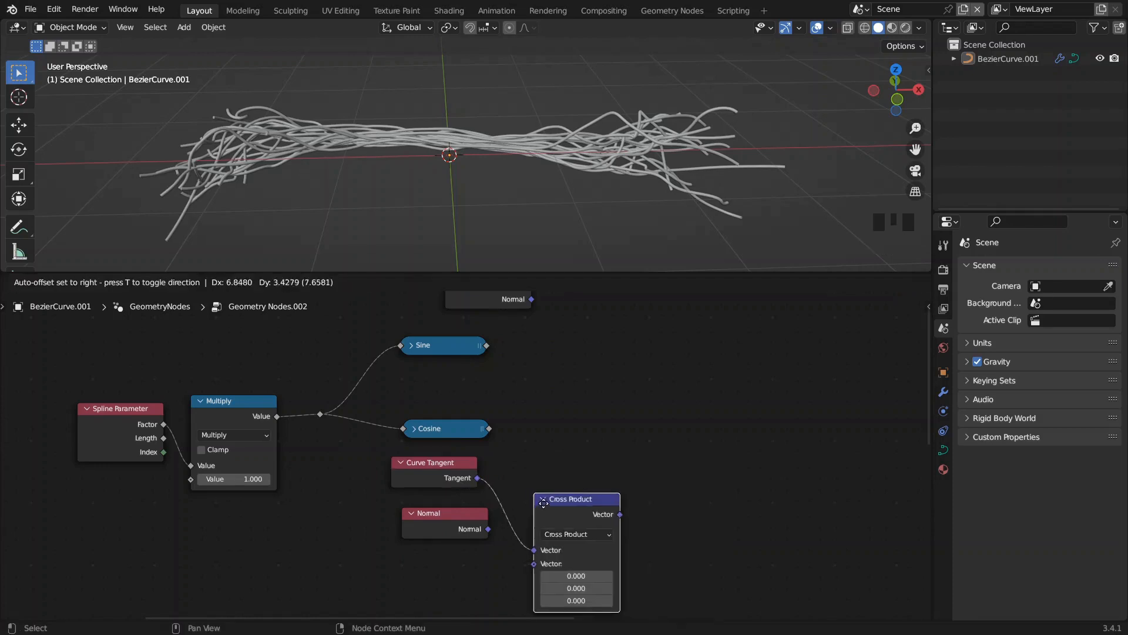
click(530, 472)
drag(483, 532, 531, 532)
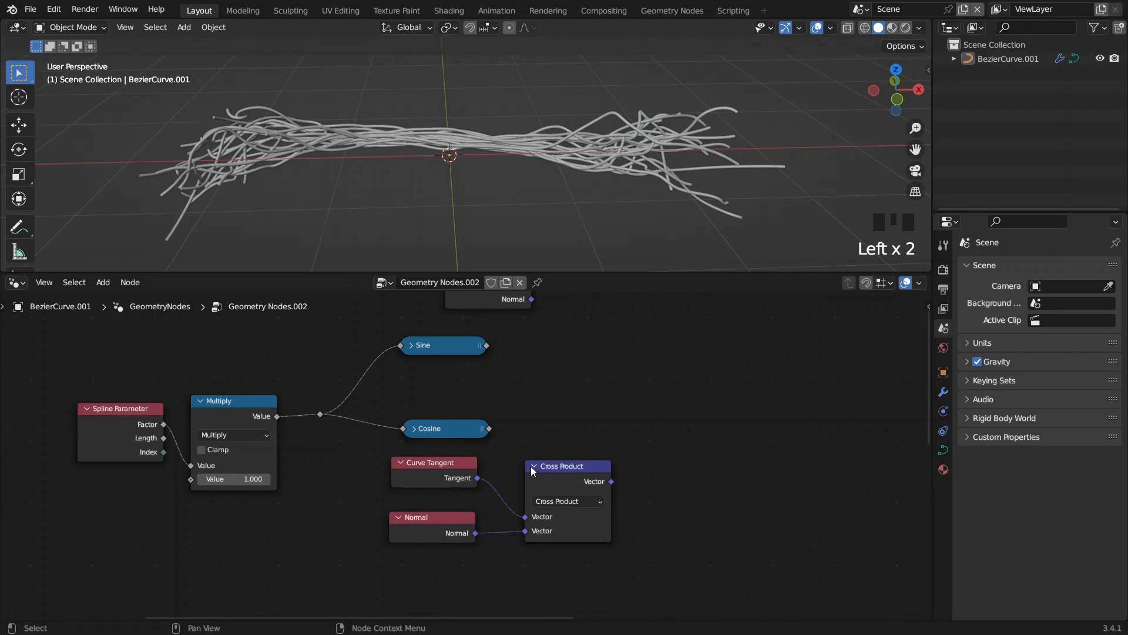
drag(525, 517, 517, 531)
Step: Align the upper Normal, Sine and Cosine nodes in a column further right, above the Cross Product node
middle_drag(561, 390, 509, 439)
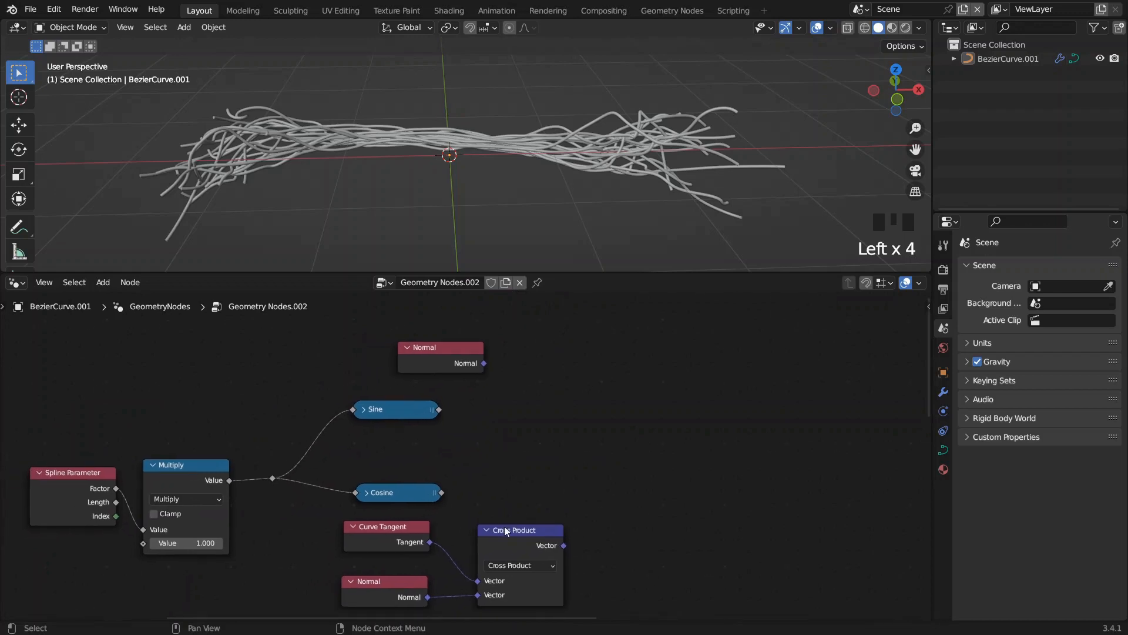
drag(505, 521, 504, 521)
drag(458, 359, 417, 359)
drag(398, 495, 492, 499)
drag(396, 409, 487, 407)
click(399, 357)
drag(399, 357, 486, 359)
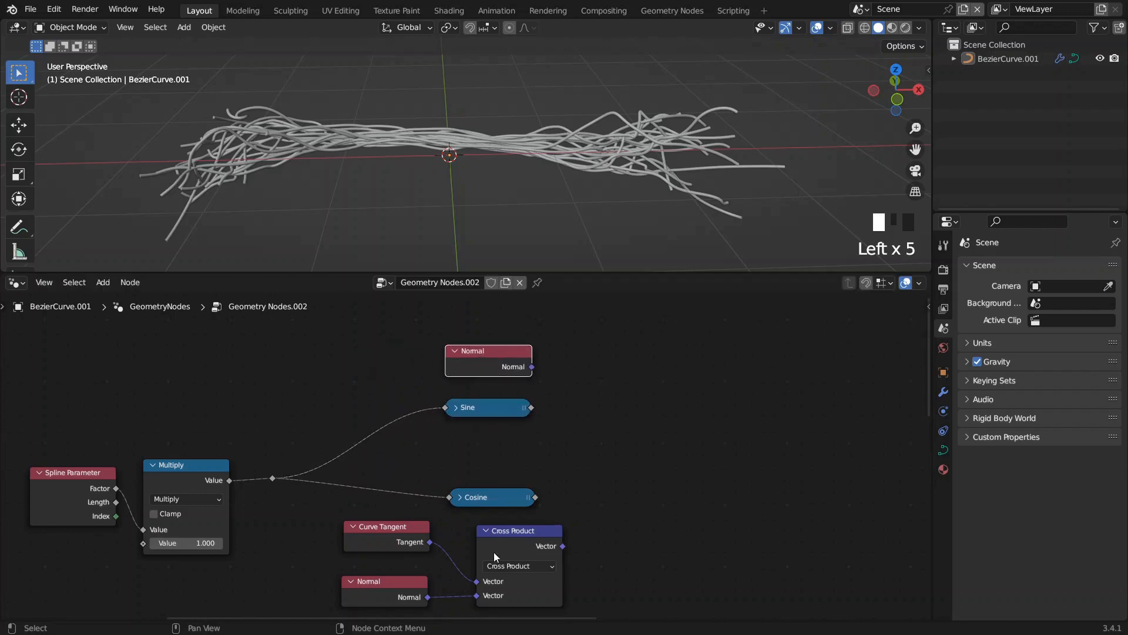
drag(527, 546, 515, 545)
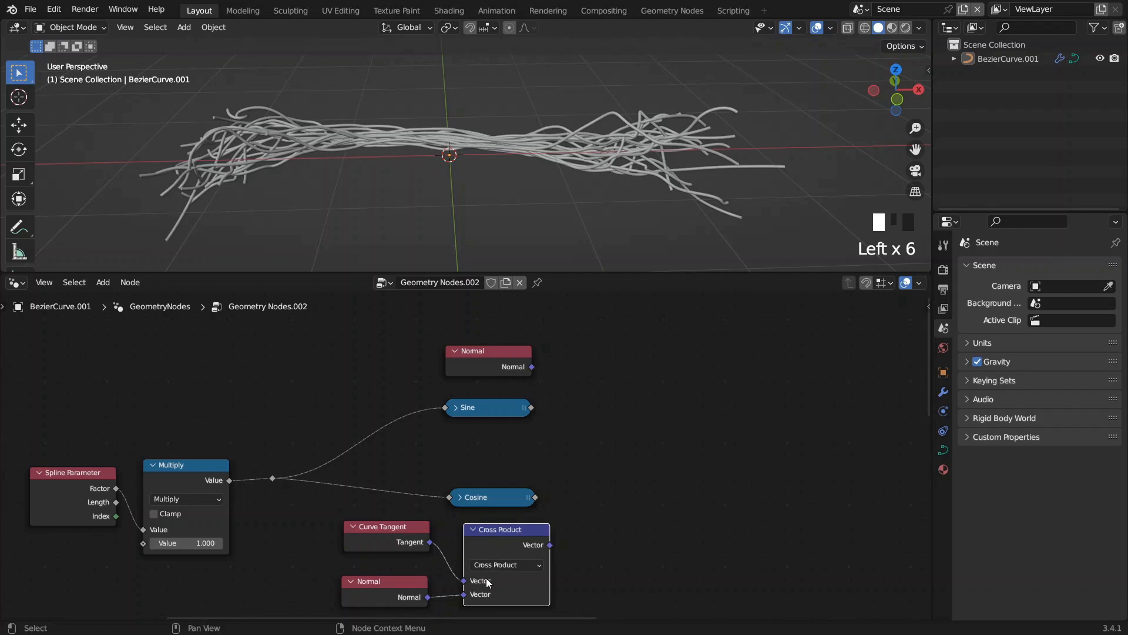
Step: Add a vector Scale node that takes the upper Normal as its vector and the Sine result as its scale
drag(532, 367, 567, 395)
text(sca)
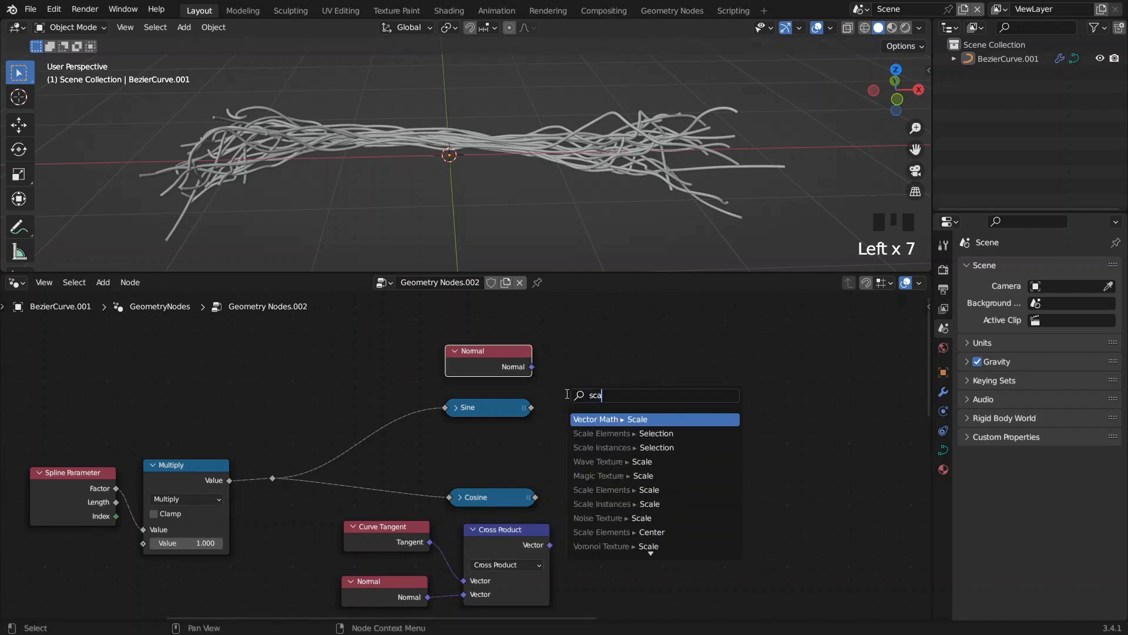
text(le)
click(593, 420)
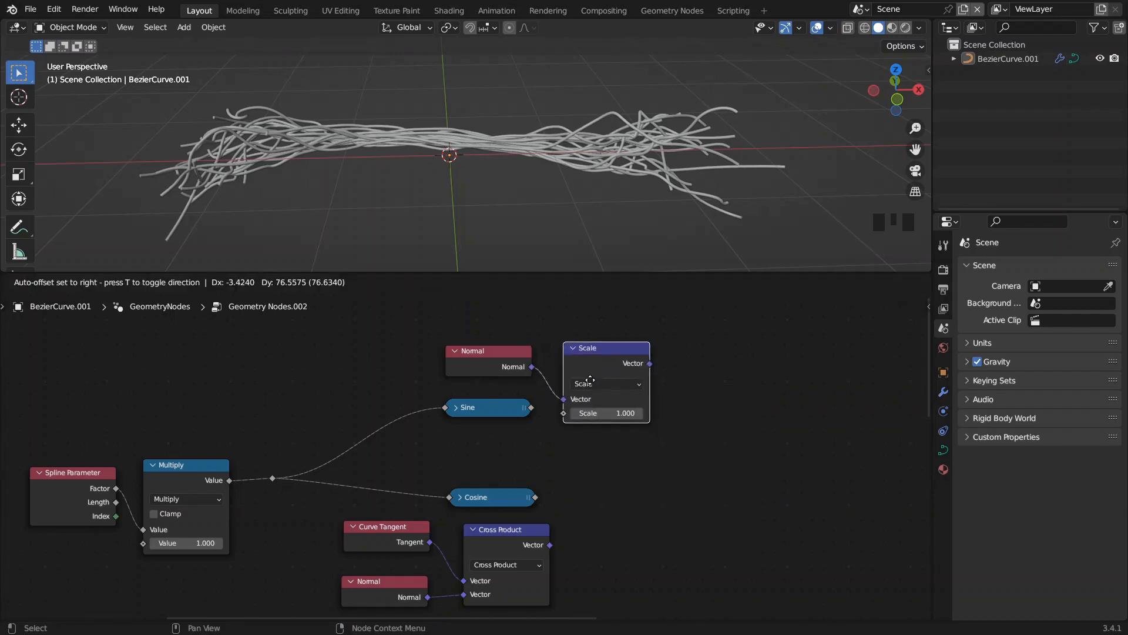
drag(530, 408, 580, 416)
drag(587, 366, 587, 352)
Step: Duplicate the Scale node below, feeding it the Cross Product vector and the Cosine value, and align both Scale nodes in a column
click(586, 353)
key(shift+d)
click(613, 474)
drag(550, 545, 588, 527)
drag(619, 379, 644, 377)
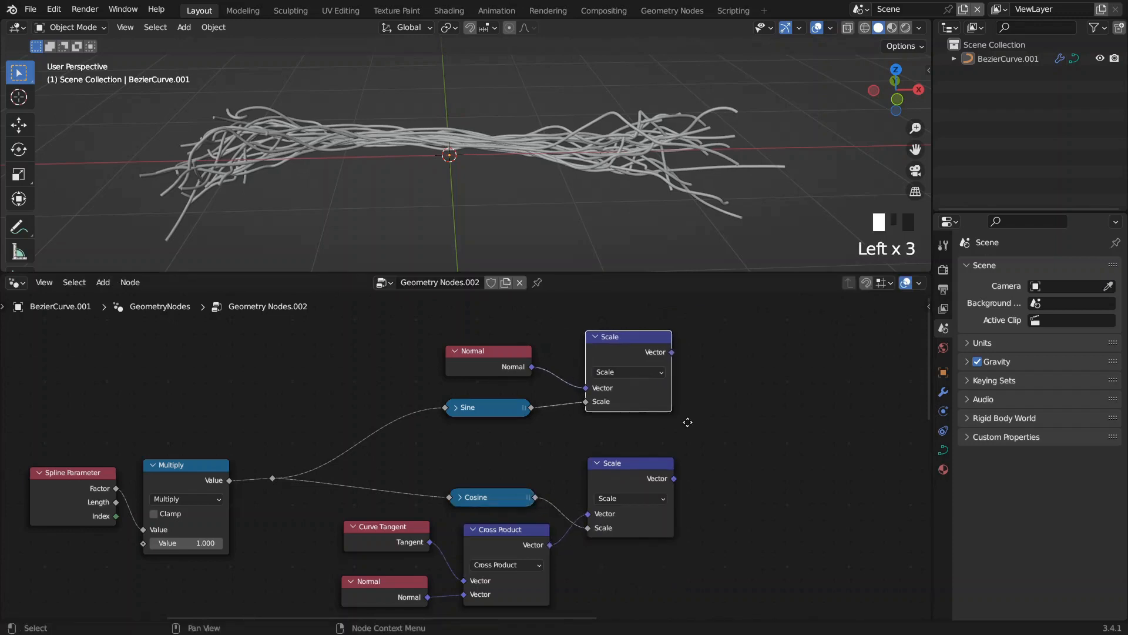
Step: Add a vector Add node that sums the outputs of the two Scale nodes
middle_drag(680, 353, 556, 342)
drag(549, 341, 621, 412)
text(add)
key(Return)
click(572, 469)
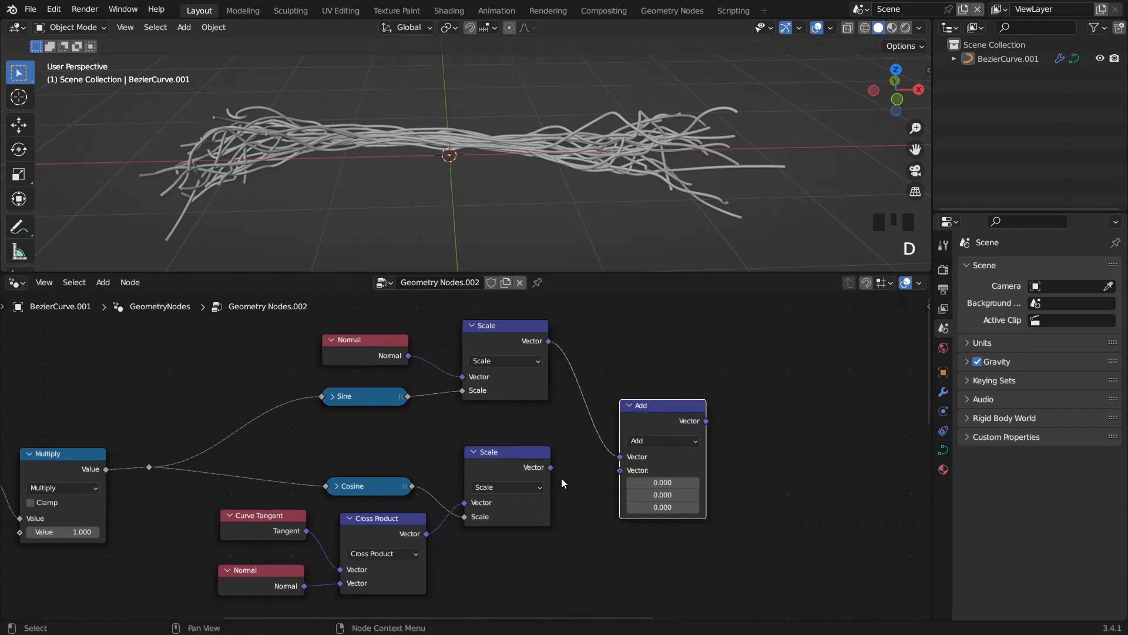
drag(550, 468, 619, 470)
Step: Move the second Set Position node closer to the twist nodes along the main geometry line
scroll(730, 471, down, 3)
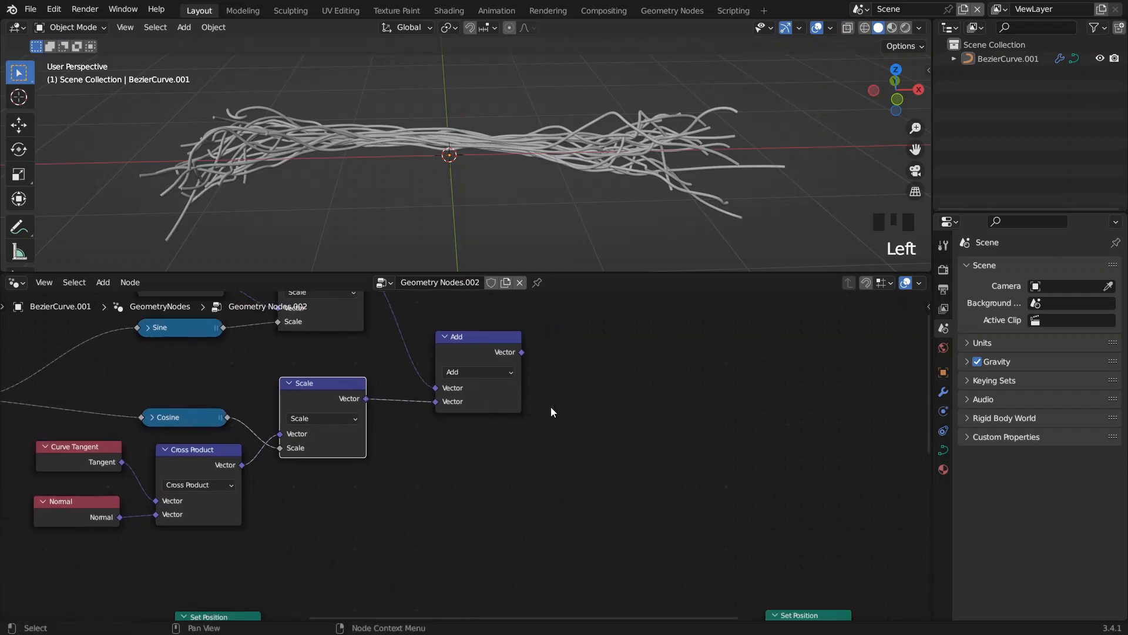
middle_drag(546, 426, 523, 417)
drag(666, 565, 629, 506)
middle_drag(534, 457, 578, 357)
drag(650, 406, 602, 451)
middle_drag(486, 303, 605, 358)
scroll(623, 376, down, 1)
Step: Shift the twist node group slightly down and connect the Add vector to the Offset of the second Set Position node
drag(647, 453, 151, 312)
drag(440, 424, 435, 449)
drag(410, 311, 408, 329)
drag(612, 374, 637, 399)
drag(689, 530, 688, 530)
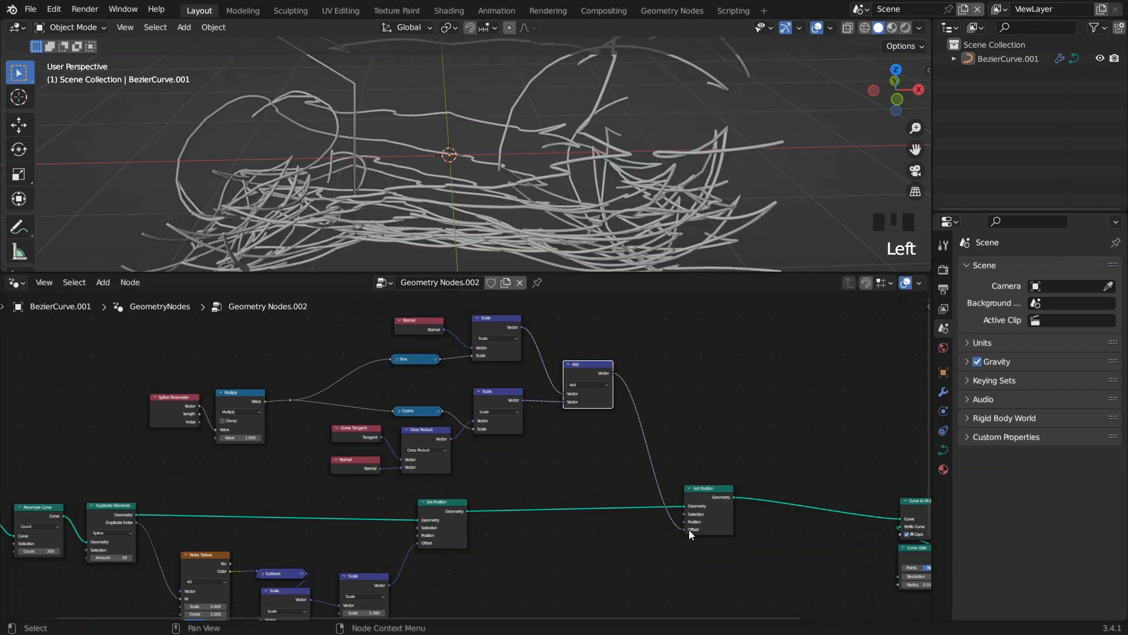
Step: Set the Multiply value after the Spline Parameter to 22.3 and inspect the twisted curves from the front
middle_drag(668, 519, 595, 489)
middle_drag(577, 255, 488, 77)
scroll(489, 94, up, 3)
scroll(464, 120, down, 1)
middle_drag(443, 135, 402, 120)
scroll(502, 401, down, 2)
middle_drag(343, 445, 428, 424)
scroll(405, 413, up, 1)
scroll(428, 424, up, 3)
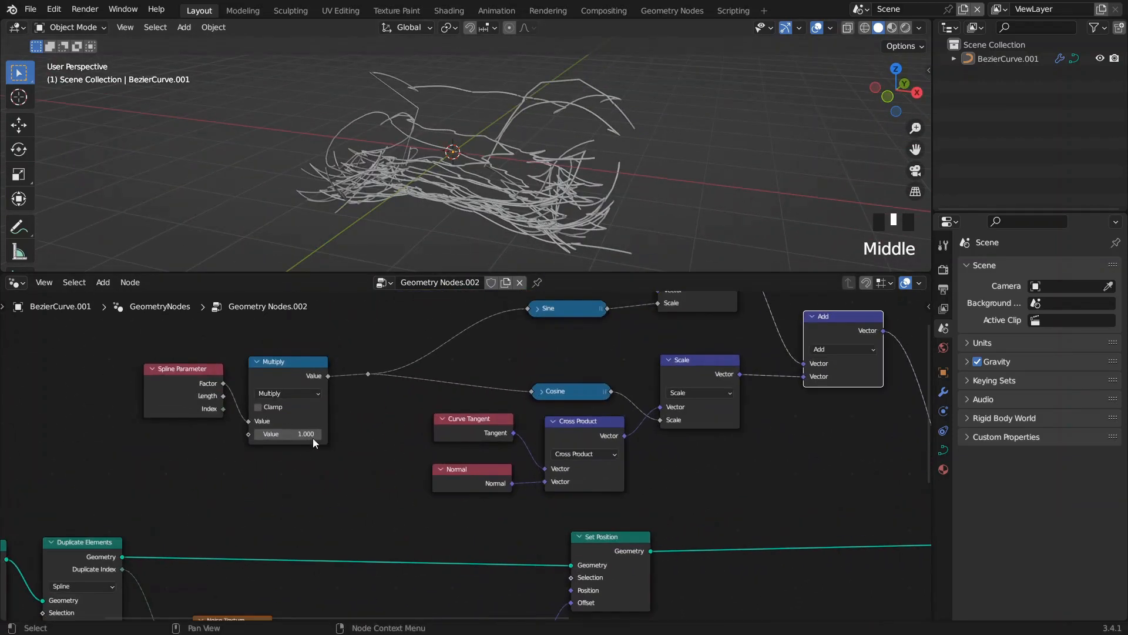
drag(288, 434, 381, 433)
middle_drag(493, 120, 538, 128)
scroll(538, 128, up, 2)
middle_drag(405, 235, 470, 188)
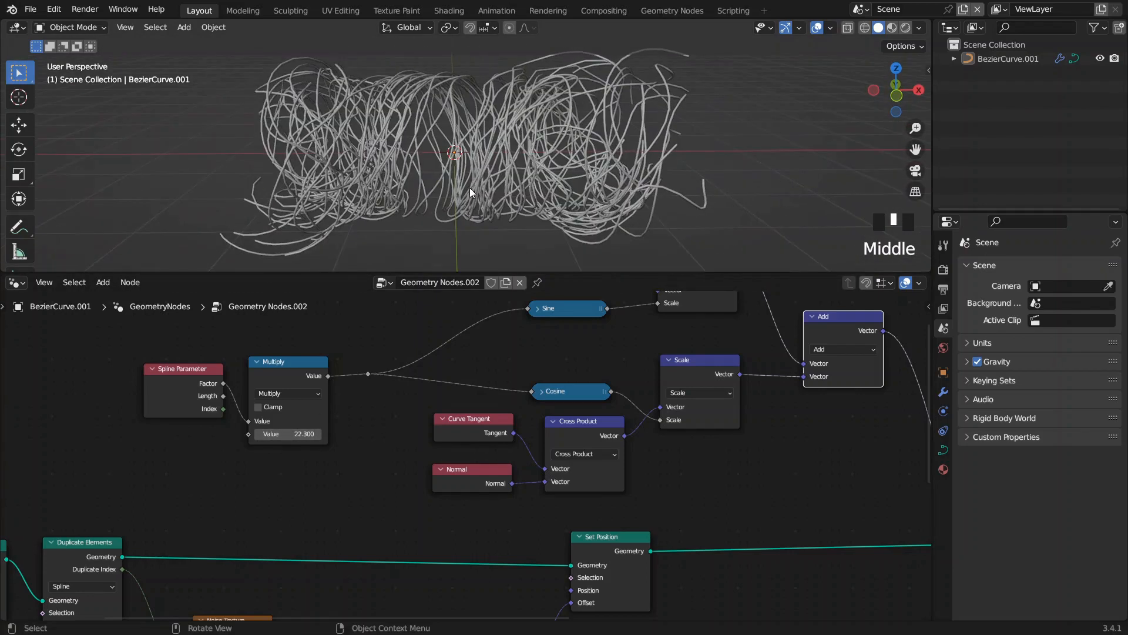
Step: Lower the scale of the noise offset feeding the first Set Position node to 1.610
middle_drag(572, 396, 480, 371)
middle_drag(389, 604, 506, 473)
shift+drag(522, 556, 437, 556)
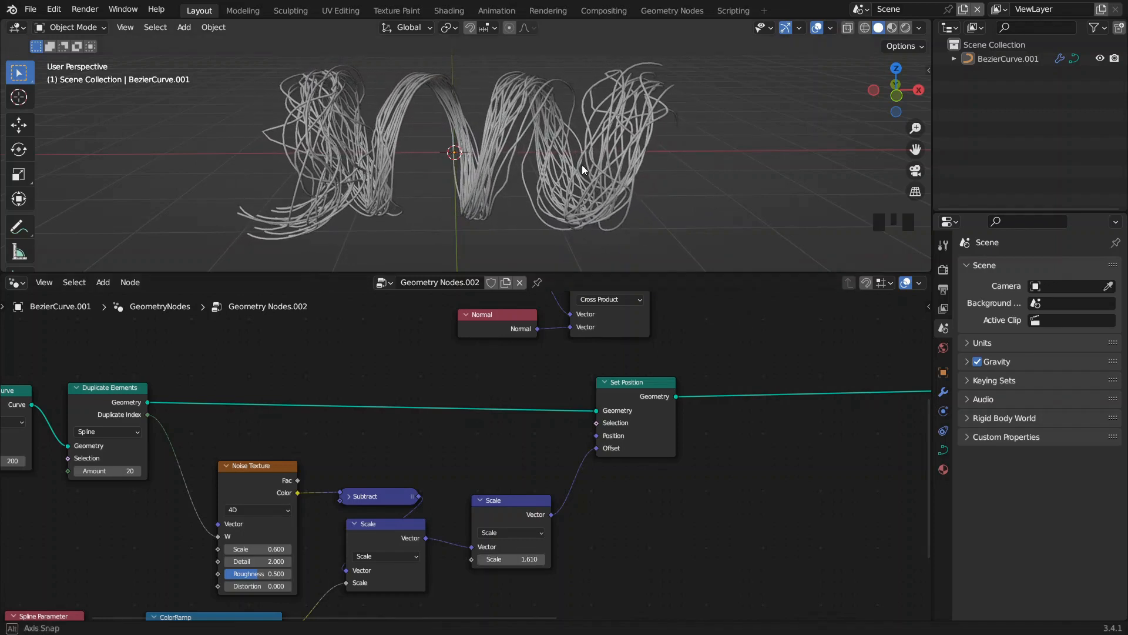
middle_drag(582, 169, 572, 174)
Step: Raise the Multiply value on the Spline Parameter factor to 34.9 for more twists
middle_drag(359, 322, 493, 458)
scroll(445, 421, up, 3)
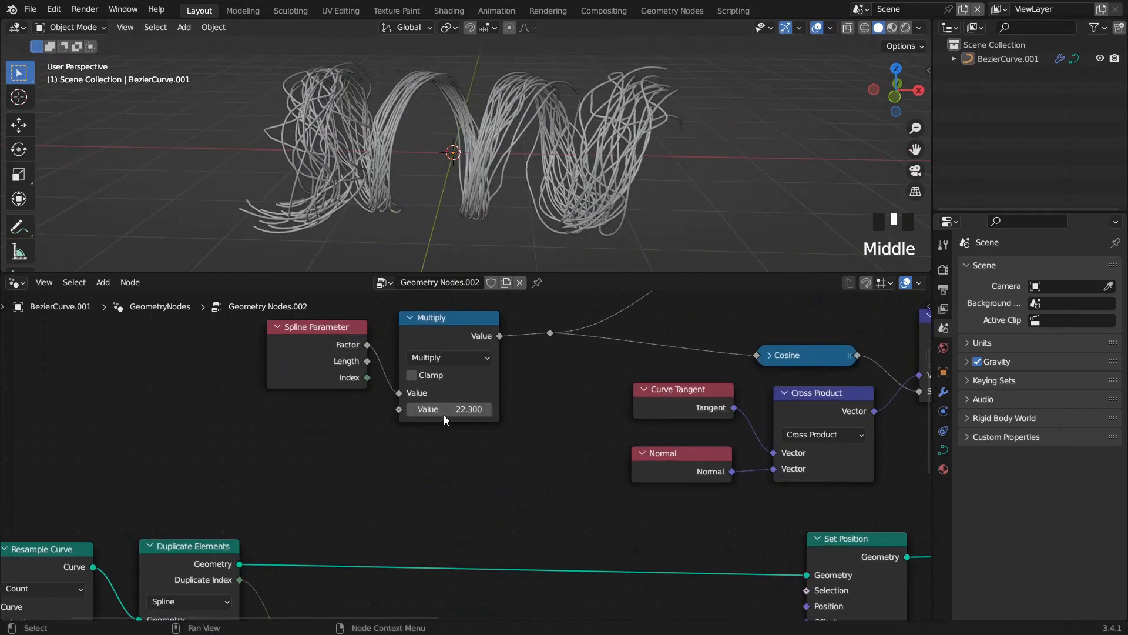
drag(447, 409, 517, 409)
Step: Move the second Set Position node further right to make room after the Add node
middle_drag(669, 426, 222, 416)
middle_drag(776, 429, 453, 468)
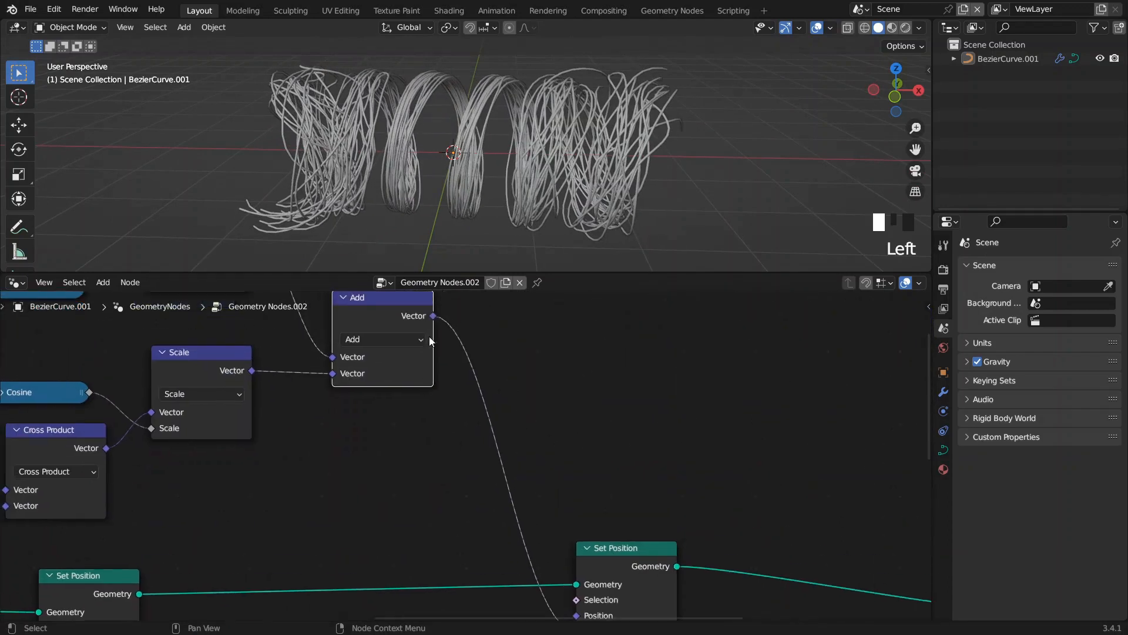
middle_drag(592, 481, 487, 424)
drag(509, 490, 674, 514)
middle_drag(433, 379, 529, 438)
key(F3)
text(scale)
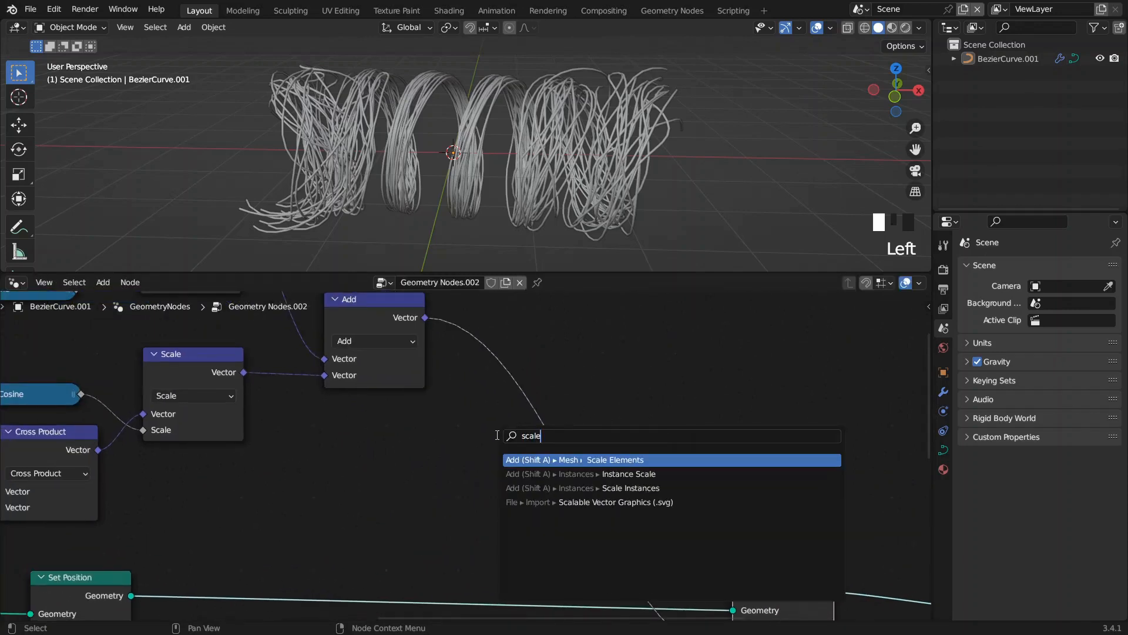
key(Escape)
Step: Add a vector Scale node after the Add node and connect its output to the second Set Position's Offset
drag(425, 318, 492, 376)
text(sca)
click(515, 408)
click(572, 469)
middle_drag(658, 505, 609, 403)
drag(563, 352, 670, 541)
Step: Set the new Scale node's factor to 0.320 and check the tighter twist in the viewport
shift+drag(529, 408, 488, 407)
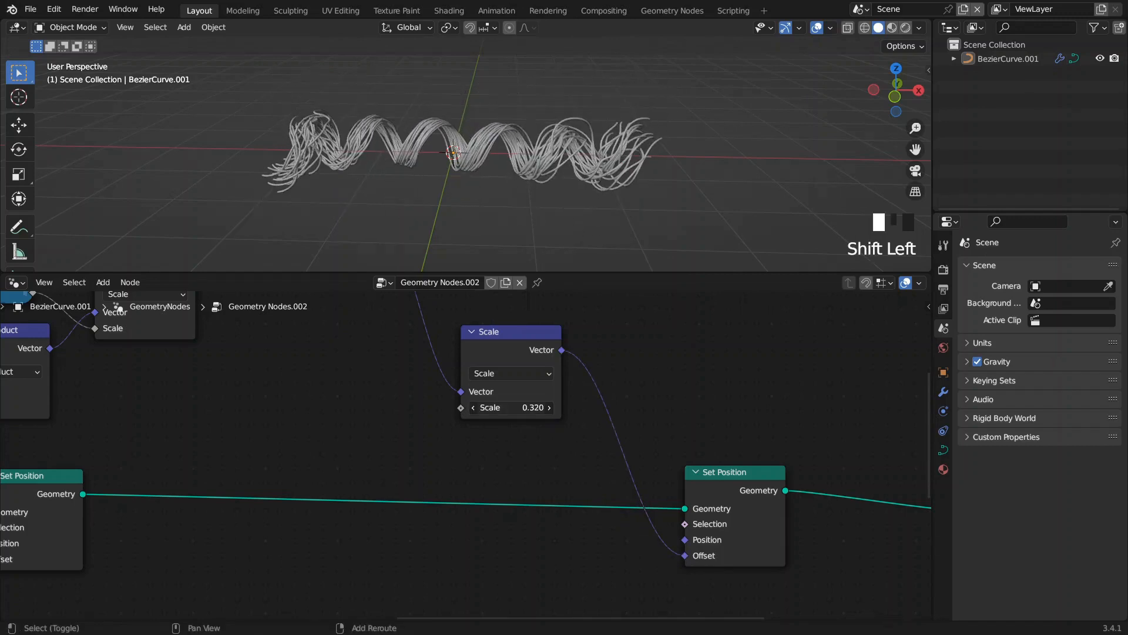
mouse_move(441, 143)
middle_down()
mouse_move(275, 133)
mouse_move(430, 154)
middle_up()
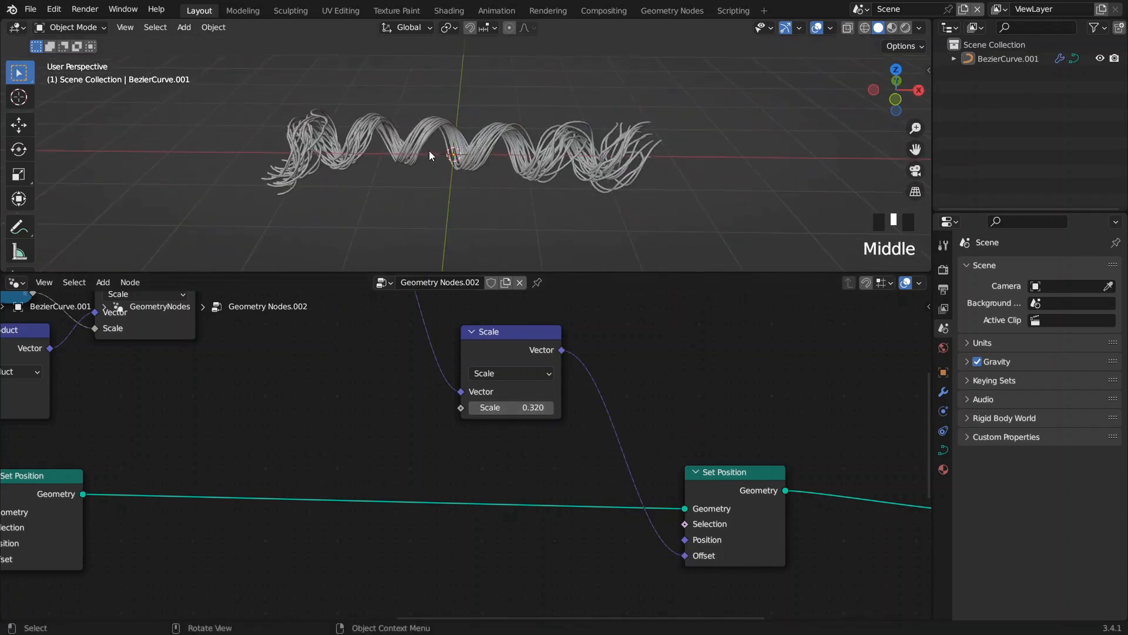
scroll(440, 378, down, 3)
middle_drag(438, 378, 429, 427)
Step: Try moving the curve's end control point in Edit Mode to test how the twist follows the curve
middle_drag(497, 128, 476, 144)
key(Tab)
middle_drag(653, 164, 506, 223)
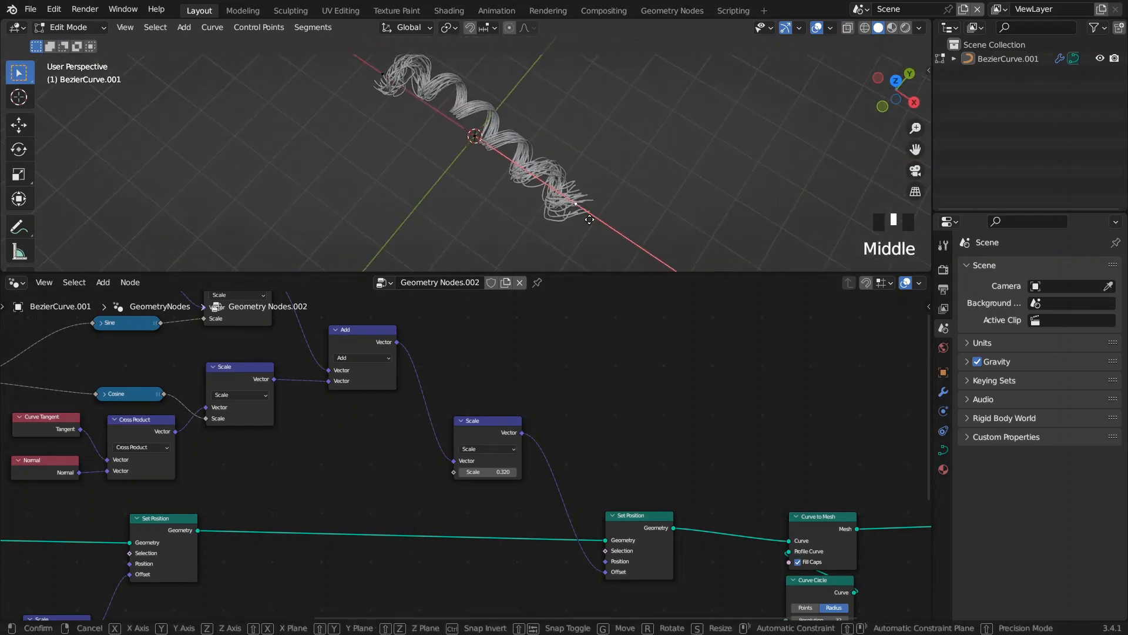
key(g)
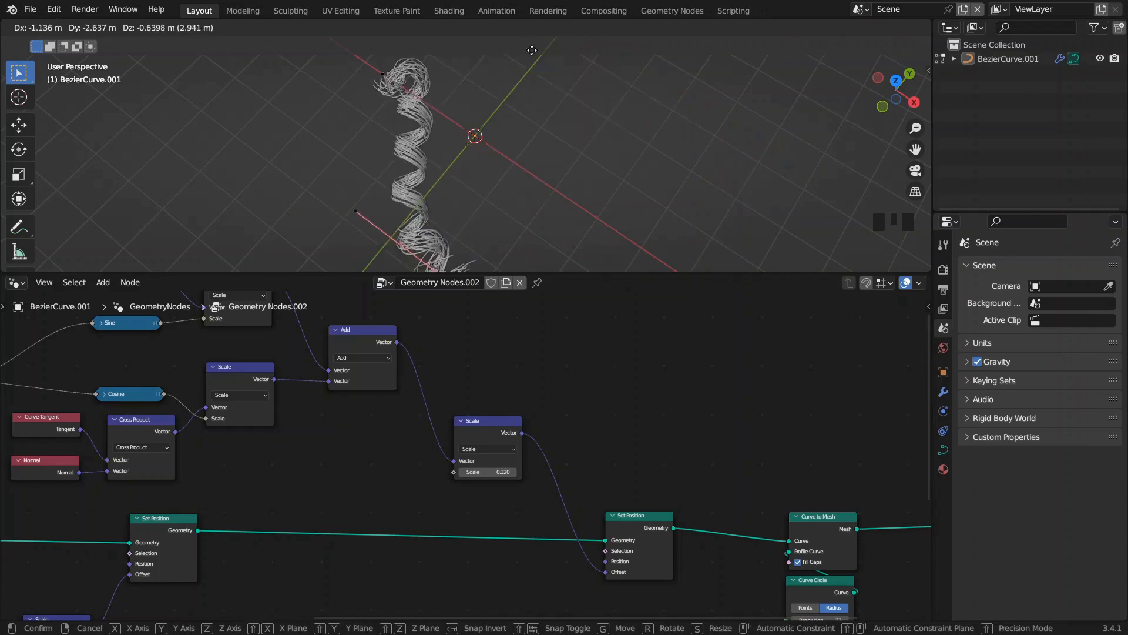
click(594, 243)
middle_drag(594, 243, 579, 196)
scroll(579, 196, up, 2)
scroll(569, 296, up, 2)
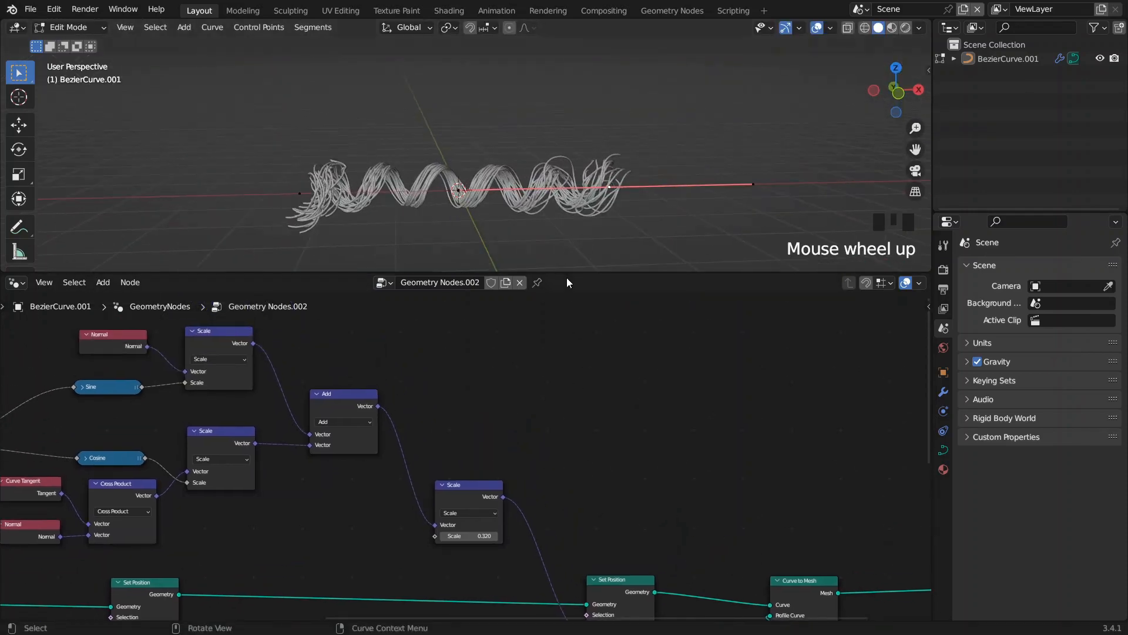
Step: Make the 3D viewport slightly taller and return the curve to Object Mode
drag(572, 272, 570, 288)
scroll(532, 399, down, 2)
middle_drag(529, 404, 676, 382)
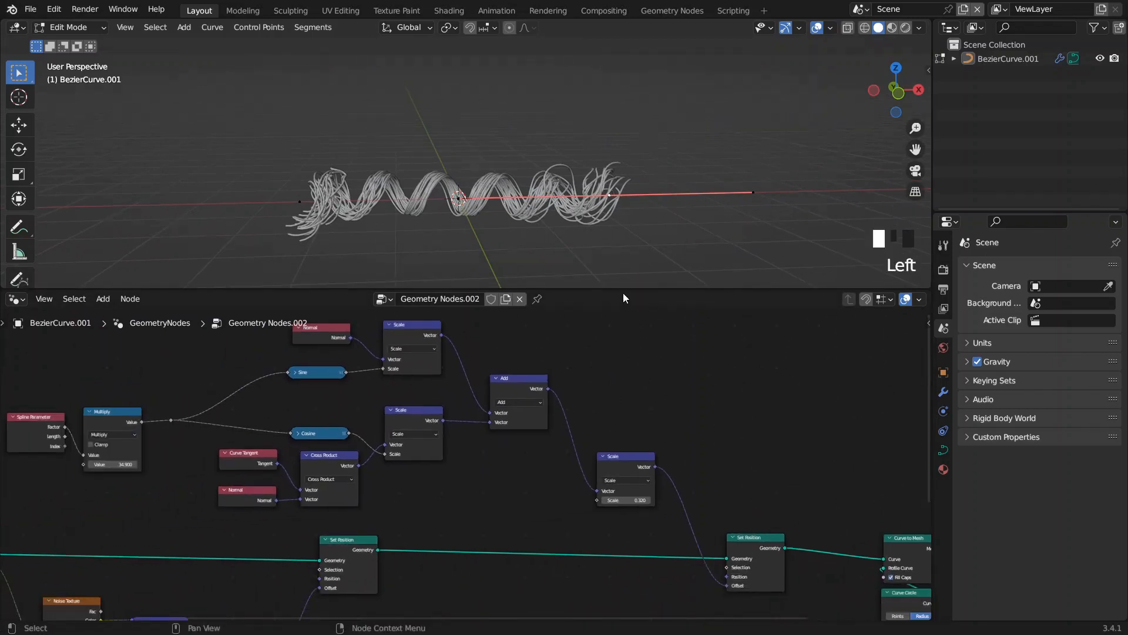
drag(628, 289, 635, 287)
key(Tab)
middle_drag(618, 373, 640, 399)
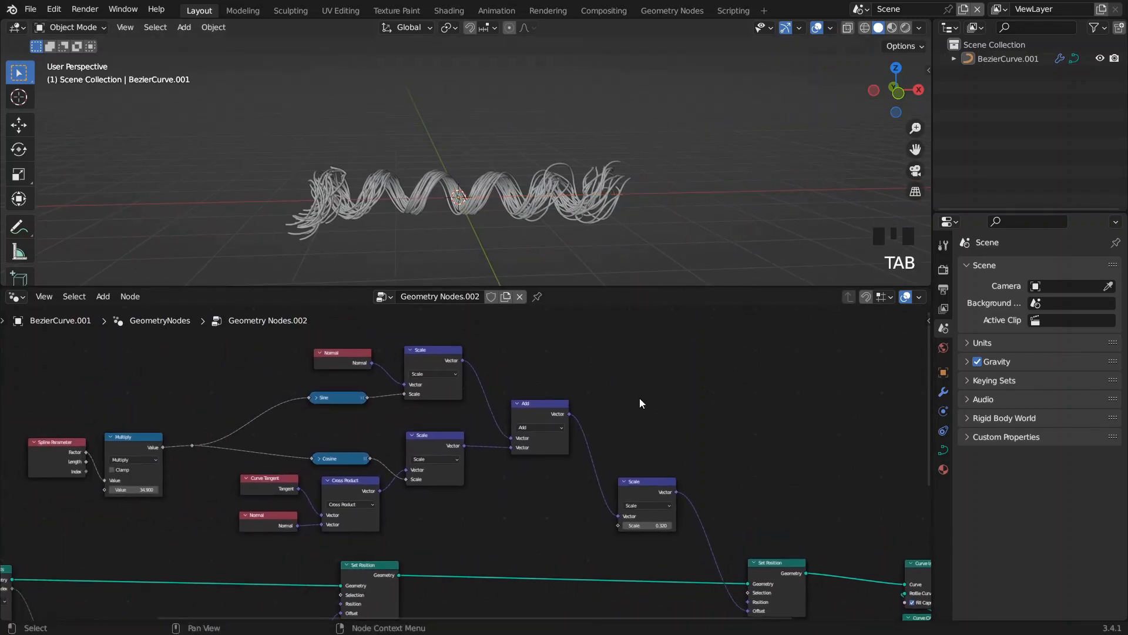
middle_drag(560, 399, 606, 381)
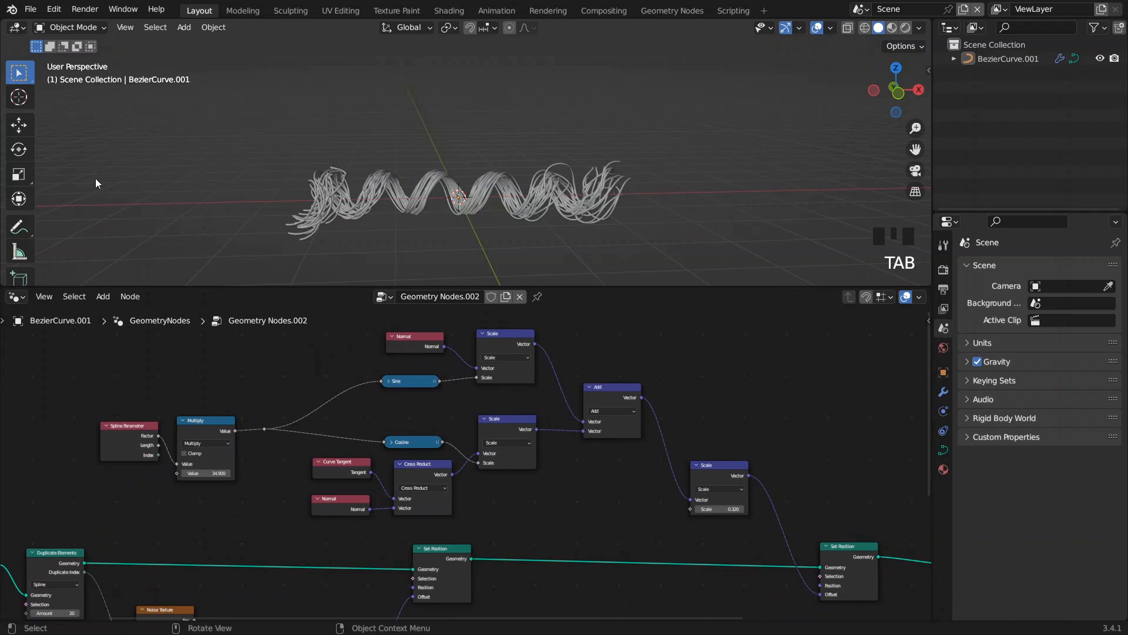
Step: Circle the middle section of the twisted curves with the Annotate tool, and erase the annotation
scroll(21, 184, down, 1)
click(19, 218)
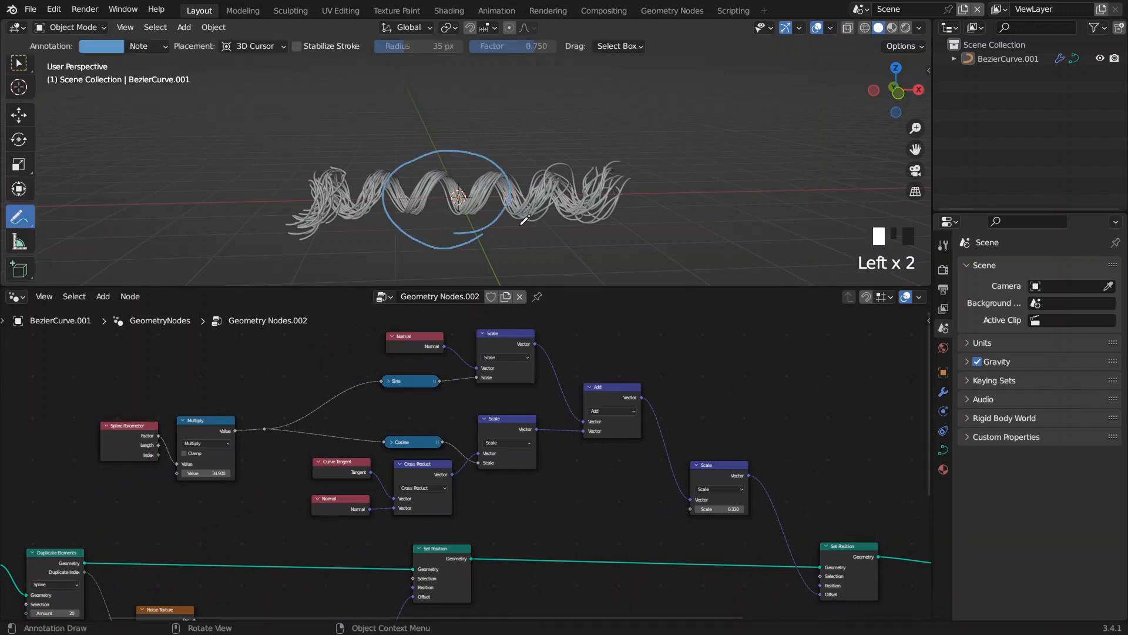
ctrl+drag(510, 157, 454, 209)
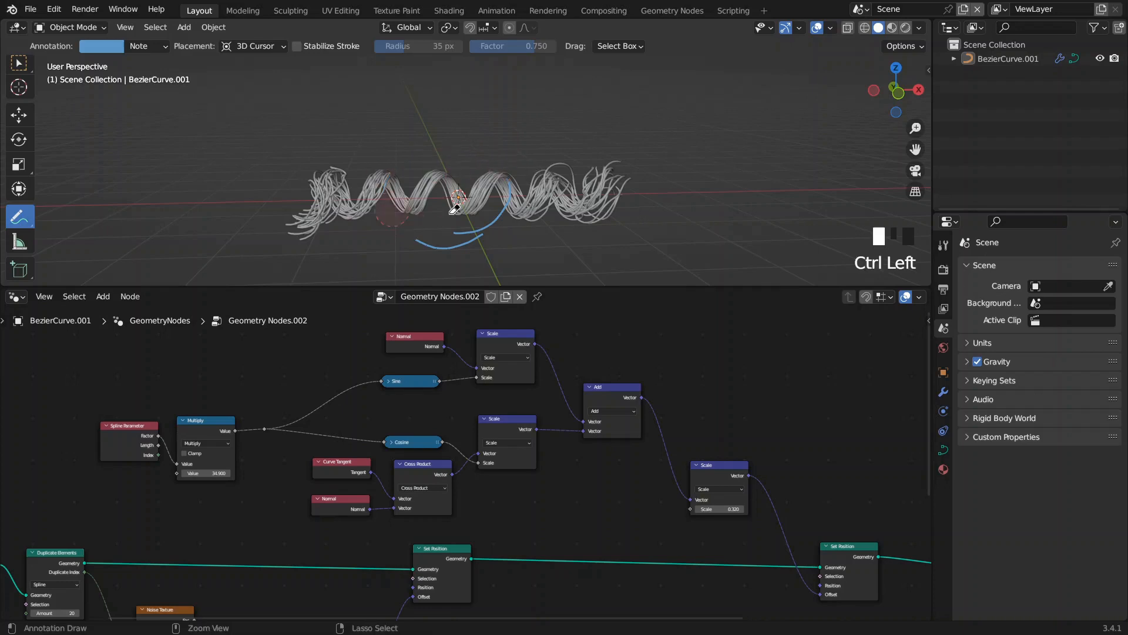
Step: Duplicate the Spline Parameter and ColorRamp nodes and place the copies below the link between the two Set Position nodes
middle_drag(442, 344, 561, 454)
scroll(463, 537, down, 4)
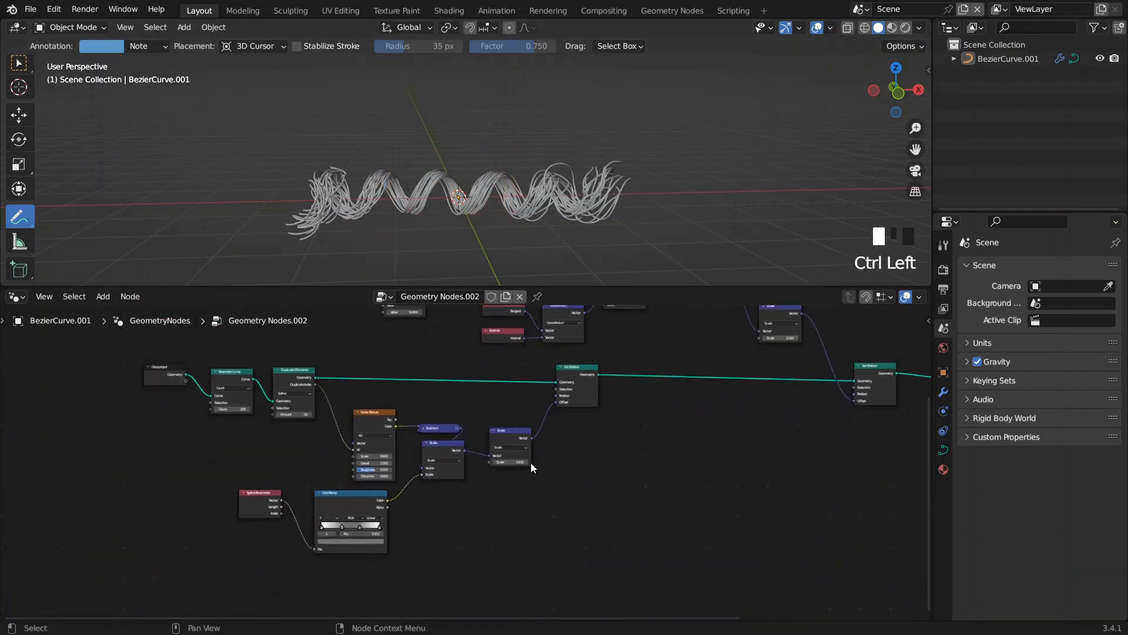
scroll(276, 510, up, 4)
drag(192, 521, 319, 563)
middle_drag(653, 499, 575, 536)
key(shift+d)
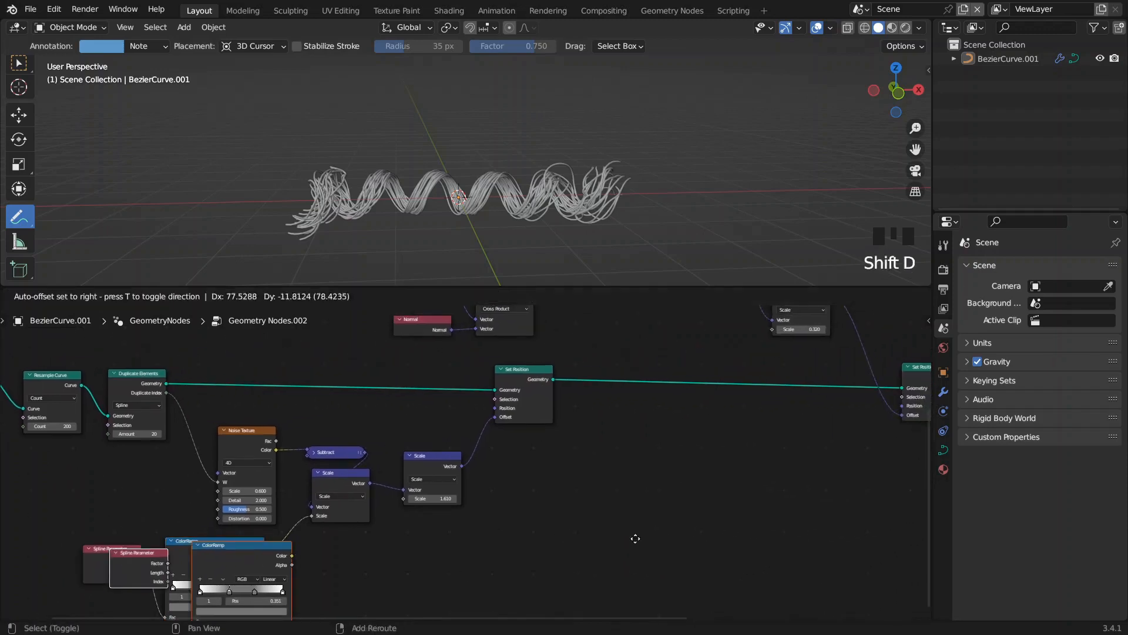
click(603, 472)
scroll(603, 472, down, 2)
middle_drag(516, 454, 573, 492)
drag(164, 397, 488, 442)
Step: Move the twist nodes up to and including the Add node further left, leaving the final Scale node in place
drag(646, 363, 217, 489)
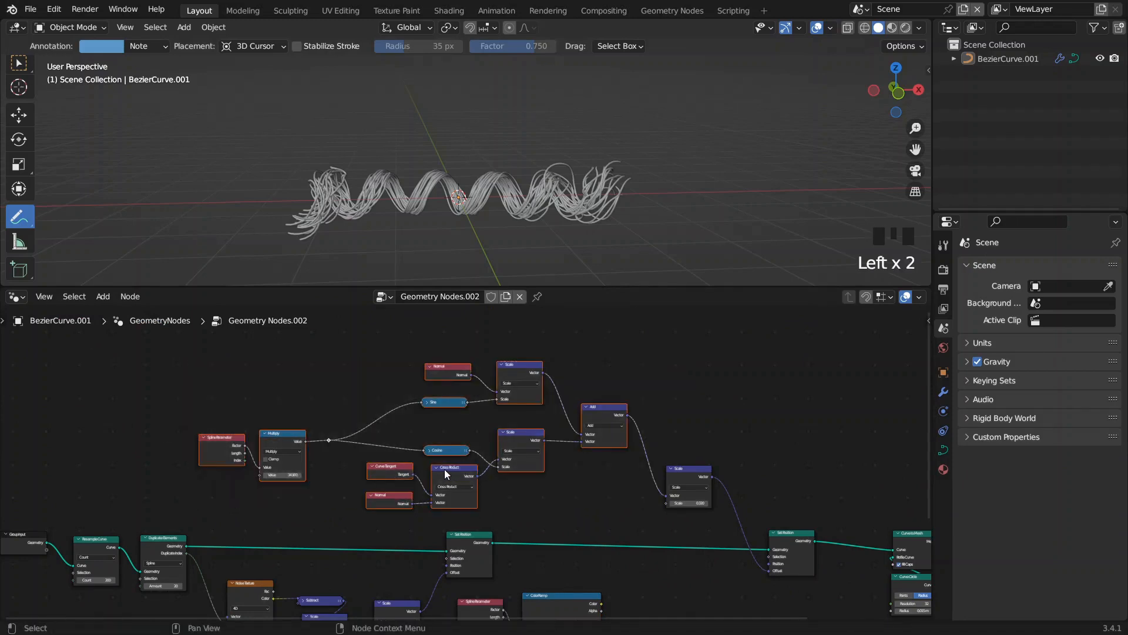
drag(453, 467, 313, 462)
middle_drag(603, 485, 482, 429)
scroll(438, 426, up, 7)
Step: Insert a duplicate Scale node between the Add node and the final Scale node, with the copied ColorRamp's Color driving its scale
click(568, 423)
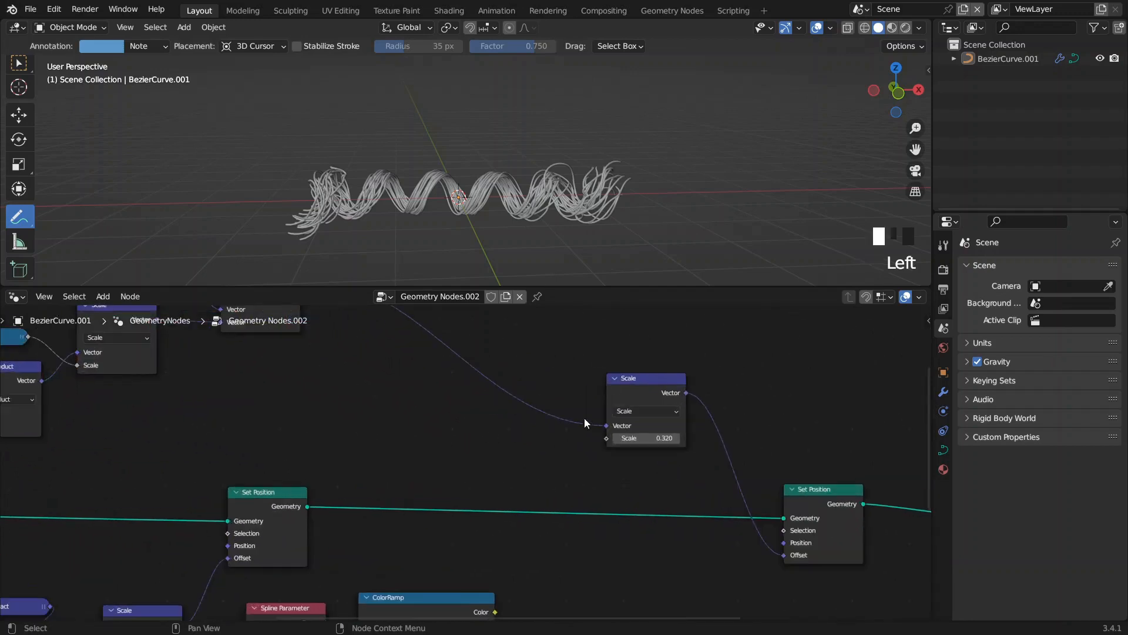
drag(643, 394, 701, 410)
key(shift+d)
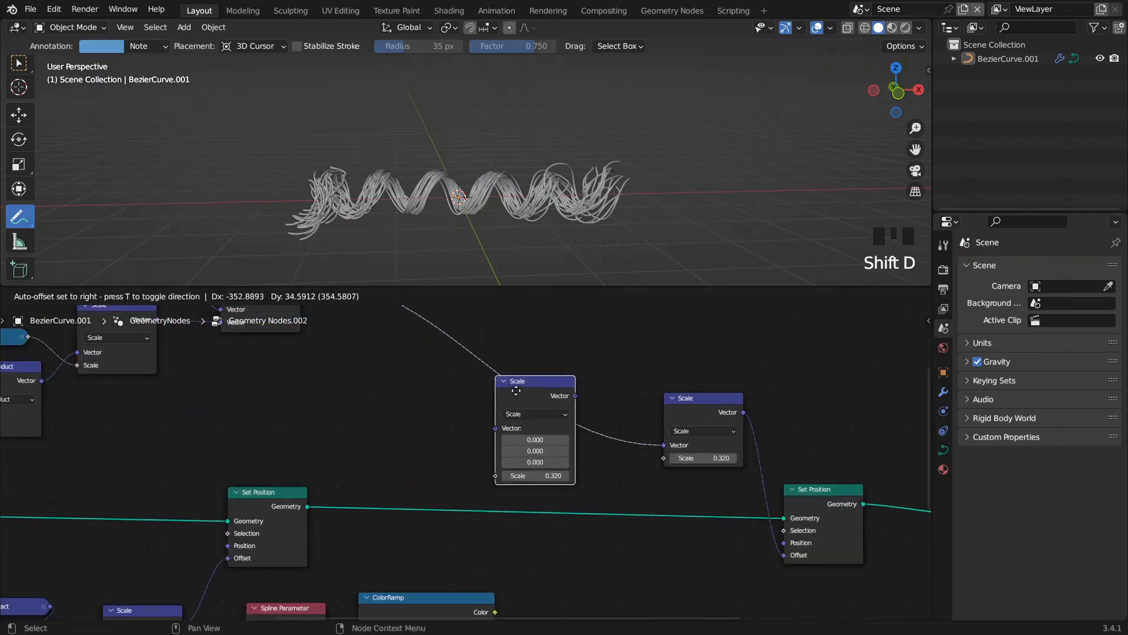
click(505, 464)
middle_drag(504, 463, 559, 355)
drag(562, 551, 568, 364)
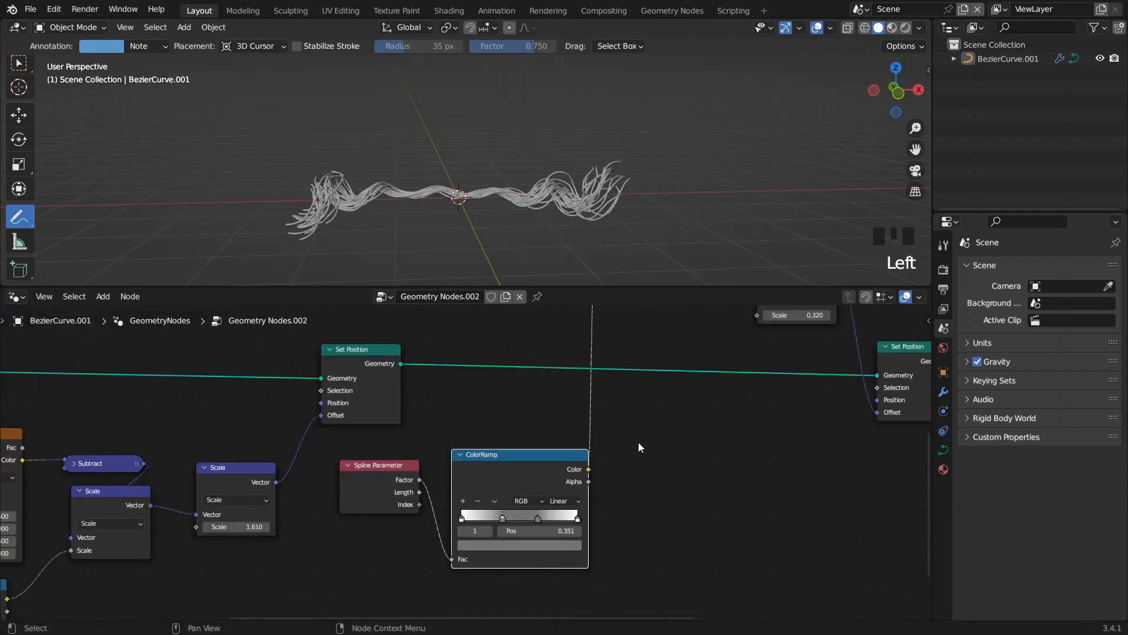
Step: Rearrange the copied ColorRamp's stops to put grey at both ends and white in the middle, the second white stop at 0.668
scroll(638, 448, up, 2)
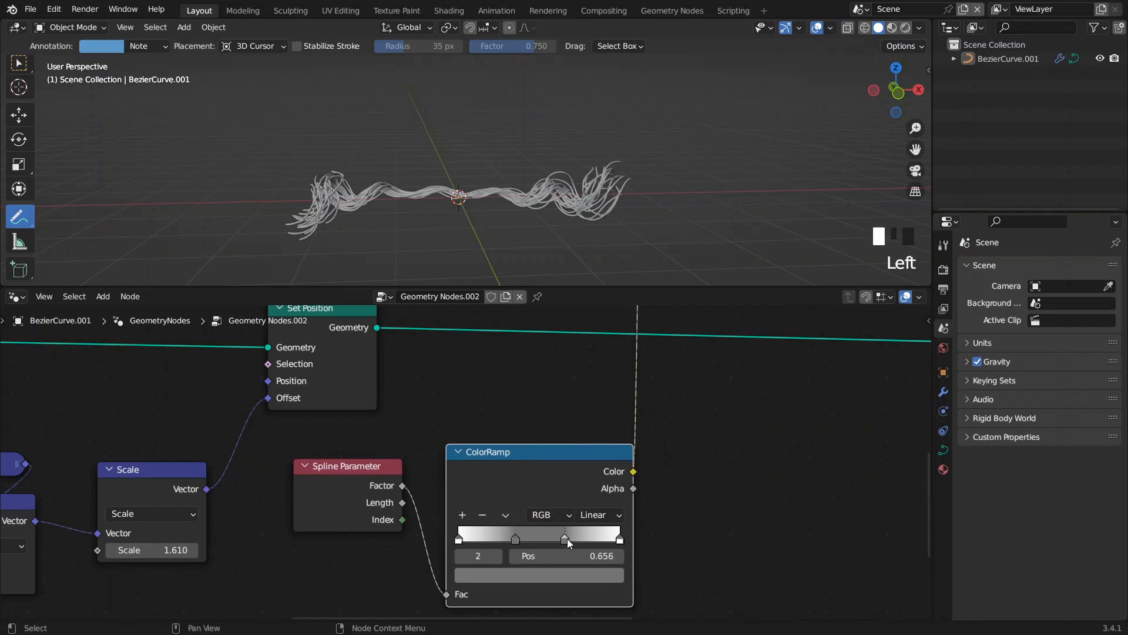
click(617, 539)
mouse_move(617, 539)
mouse_down()
mouse_move(550, 540)
mouse_move(623, 541)
mouse_up()
drag(509, 539, 460, 541)
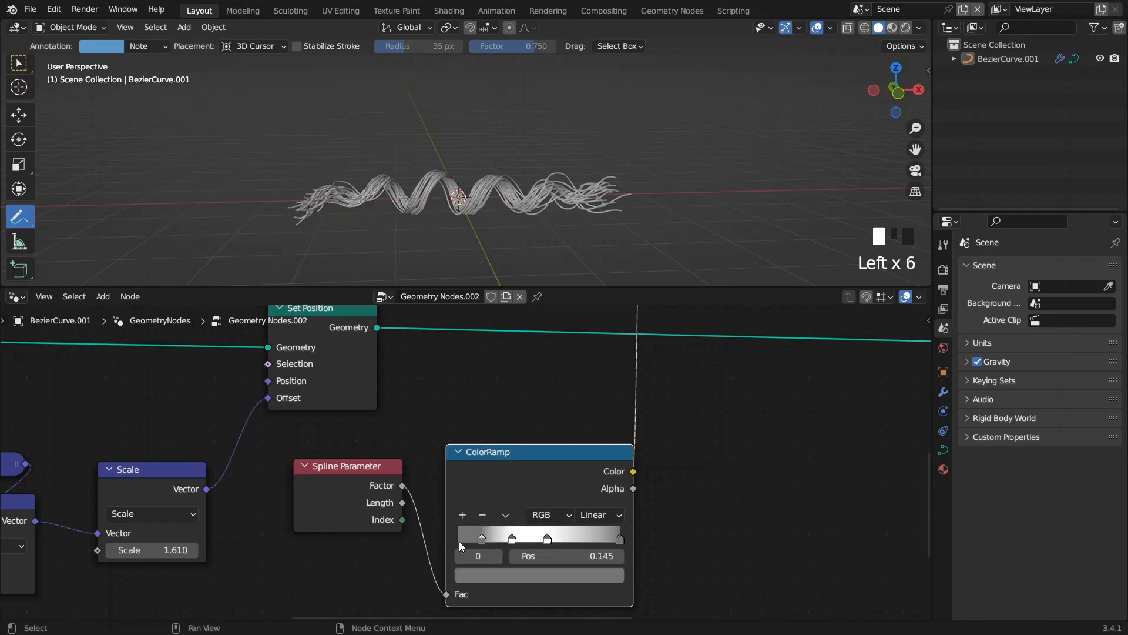
drag(547, 539, 567, 540)
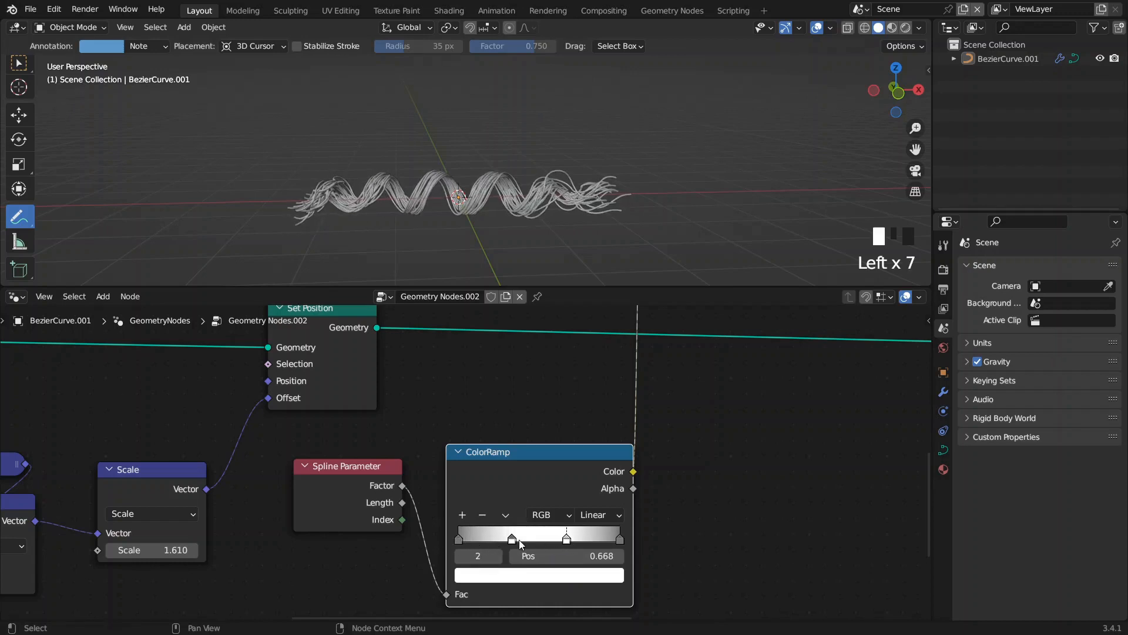
Step: Darken the ColorRamp's first stop at position 0.000 to a colour value of 0.011
click(459, 540)
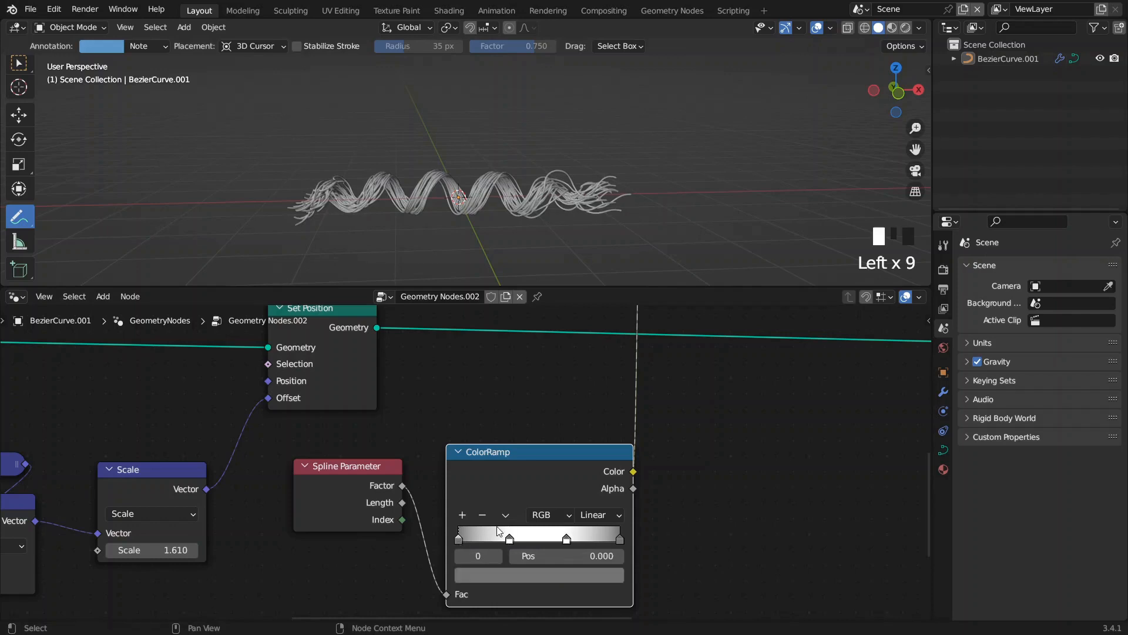
click(495, 573)
click(589, 450)
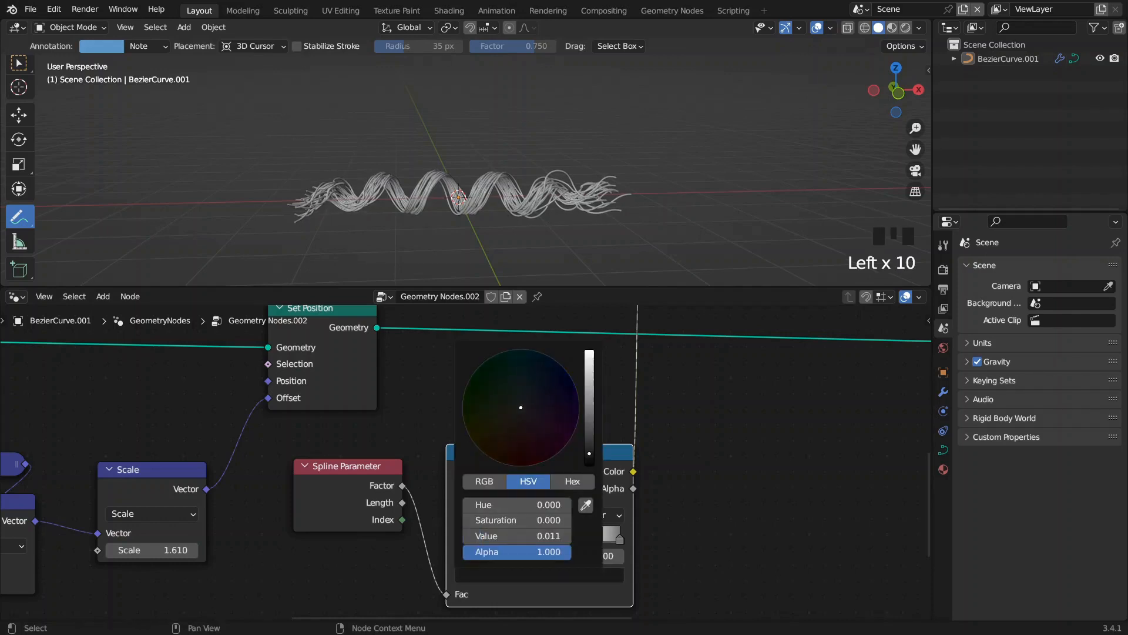
Step: Copy the ColorRamp's dark first-stop colour onto the last stop and move both outer stops inward, the first to 0.088
click(620, 539)
click(460, 538)
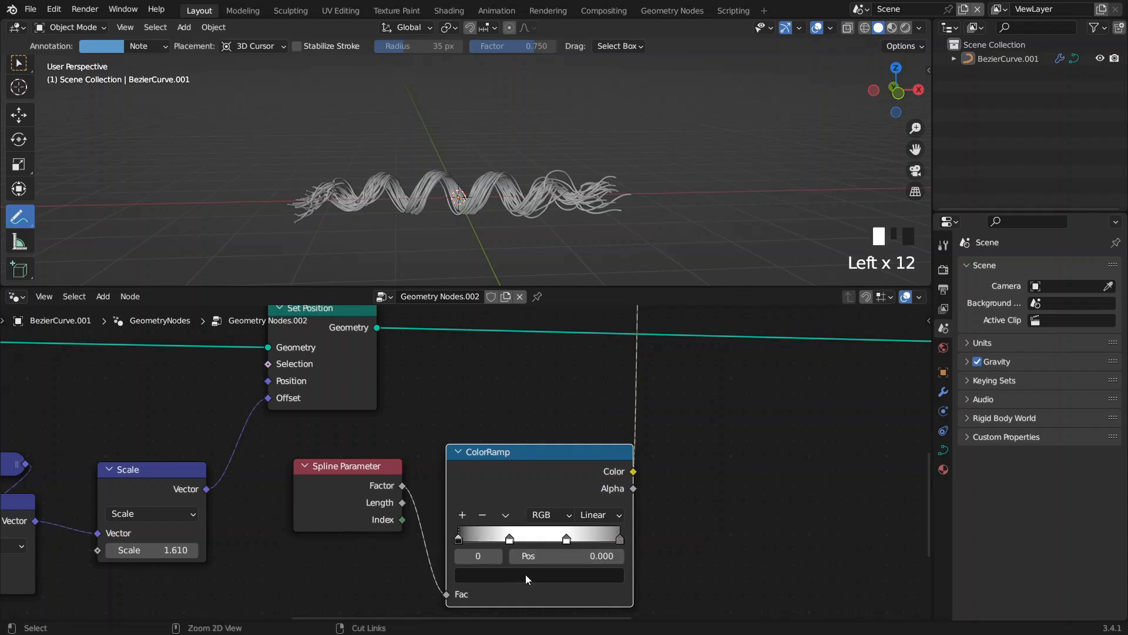
click(618, 537)
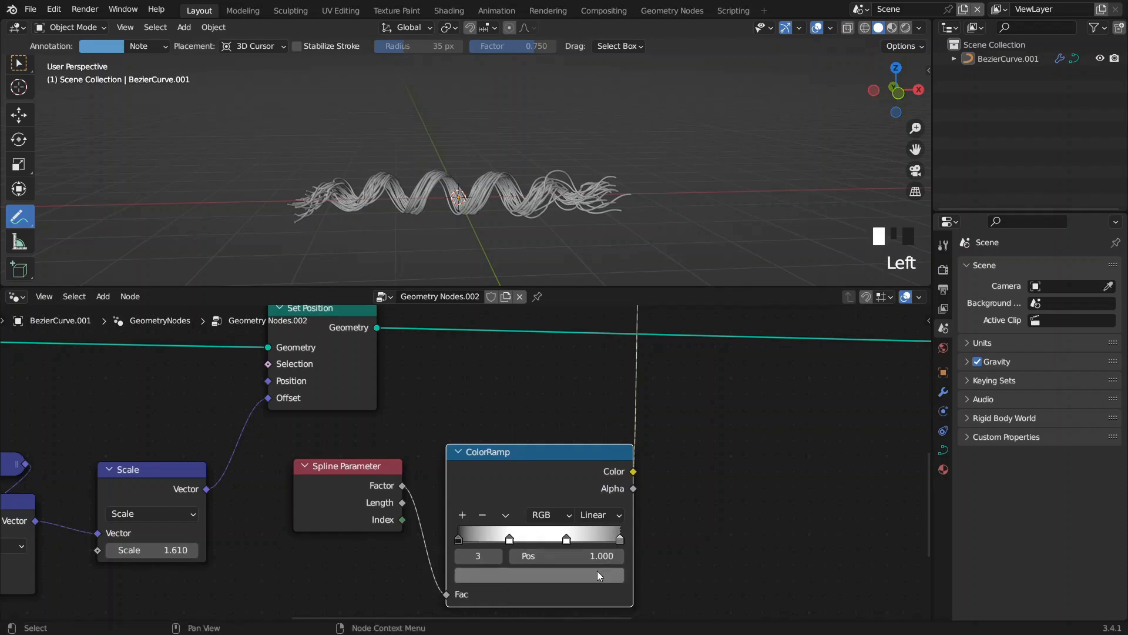
key(ctrl+v)
ctrl+middle_drag(531, 234, 534, 185)
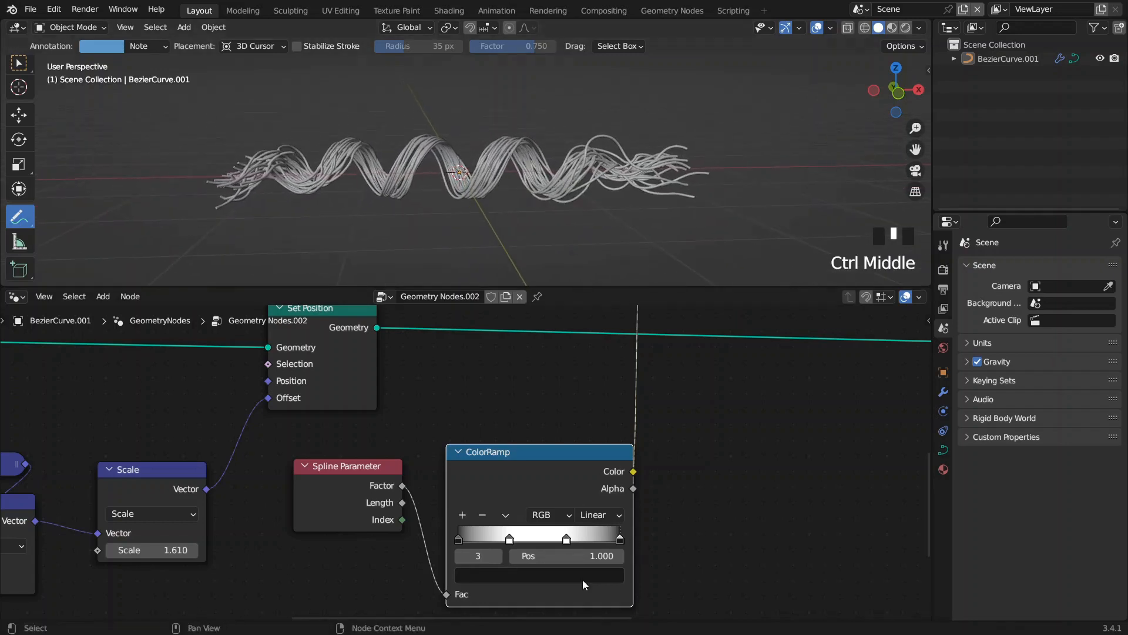
mouse_move(618, 545)
mouse_down()
mouse_move(580, 543)
mouse_move(602, 542)
mouse_up()
drag(457, 537, 471, 536)
Step: Mute the Set Position node that applies the noise offset to isolate the twist shape
scroll(537, 373, down, 2)
middle_drag(538, 370, 591, 450)
scroll(591, 450, down, 2)
click(477, 460)
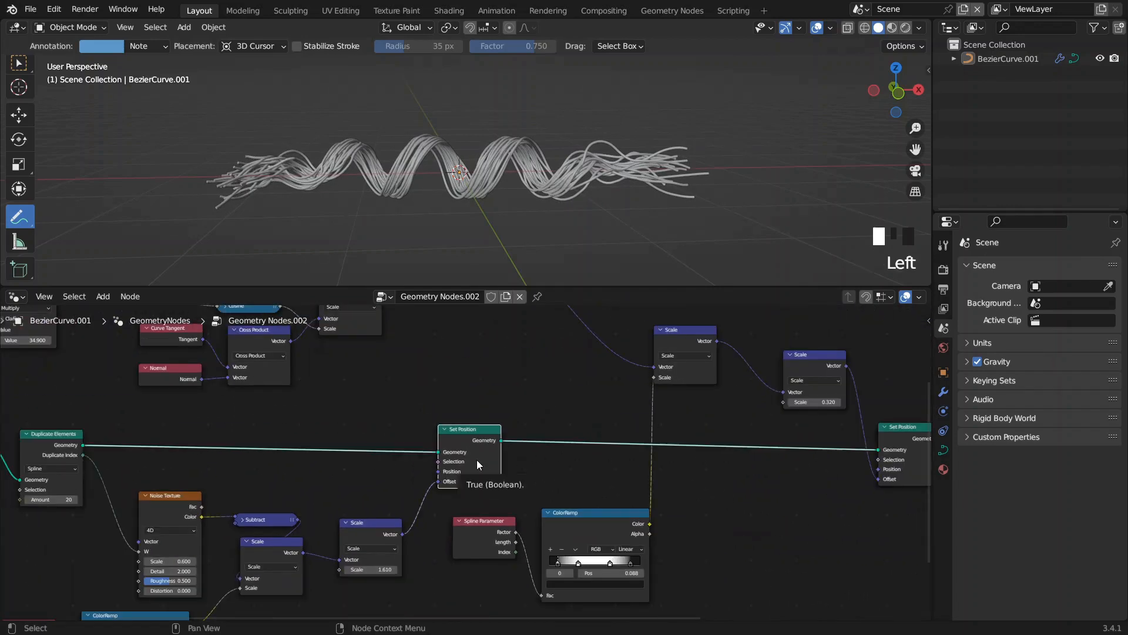
key(m)
mouse_move(505, 180)
middle_down()
mouse_move(497, 176)
mouse_move(505, 183)
middle_up()
scroll(505, 182, up, 2)
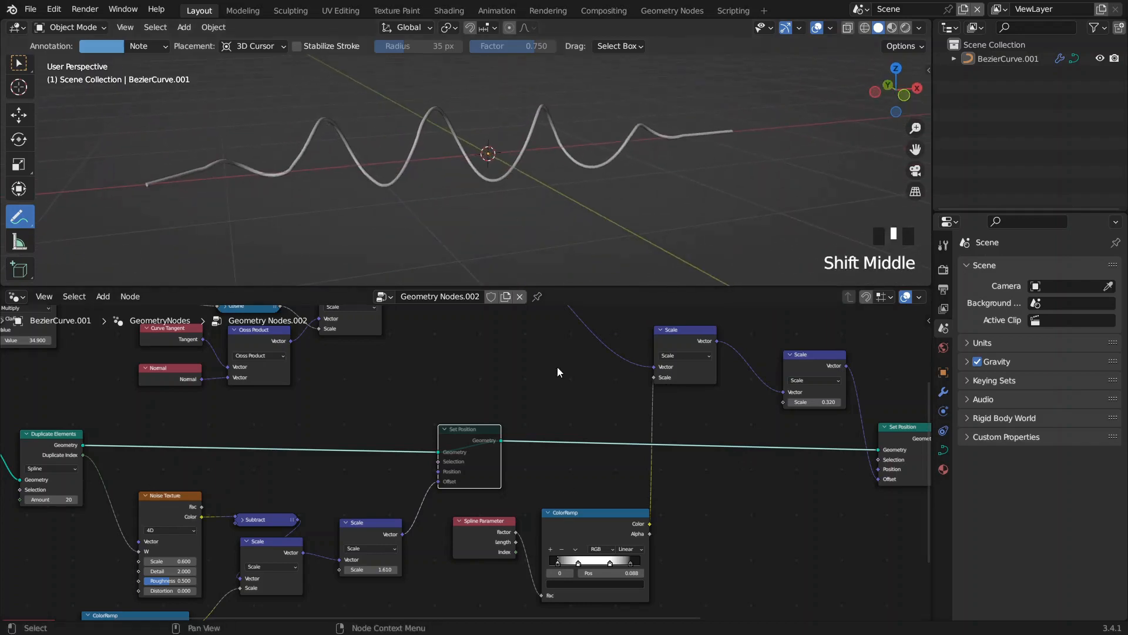
shift+middle_drag(584, 490, 535, 445)
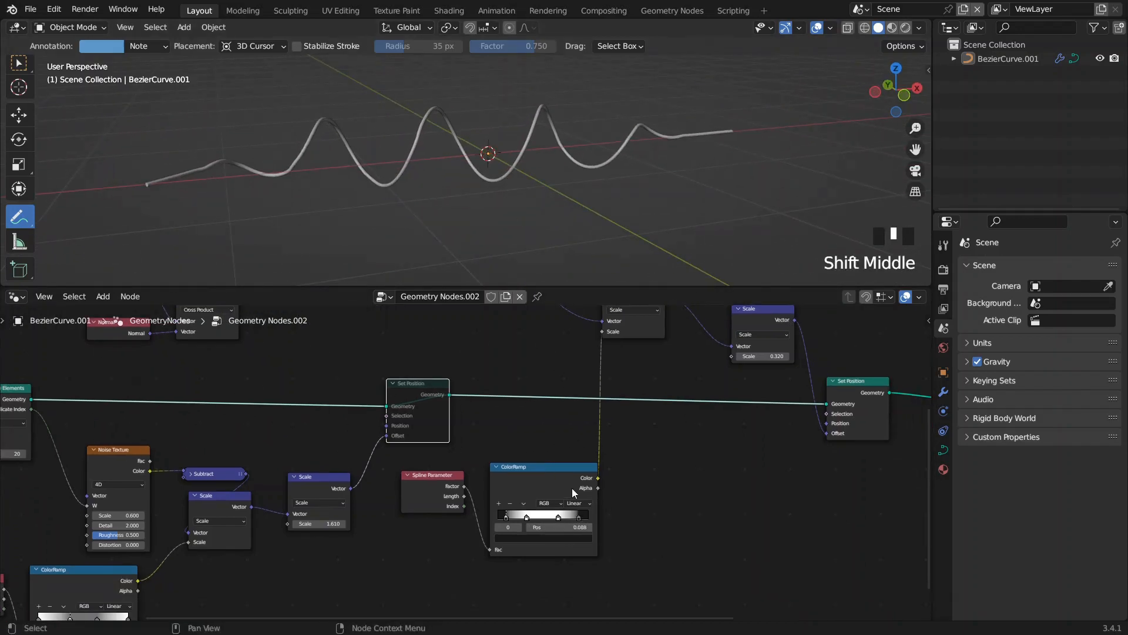
Step: Pull the outer stops of the twist ColorRamp further inward, with the first stop at 0.115
scroll(573, 488, up, 4)
mouse_move(576, 504)
mouse_down()
mouse_move(555, 506)
mouse_move(575, 506)
mouse_up()
mouse_move(435, 508)
mouse_down()
mouse_move(450, 508)
mouse_move(442, 517)
mouse_up()
Step: Unmute the noise Set Position node to bring back the spread strands
scroll(502, 341, down, 2)
scroll(516, 346, down, 2)
click(379, 429)
key(m)
mouse_move(474, 224)
middle_down()
mouse_move(462, 214)
mouse_move(470, 220)
middle_up()
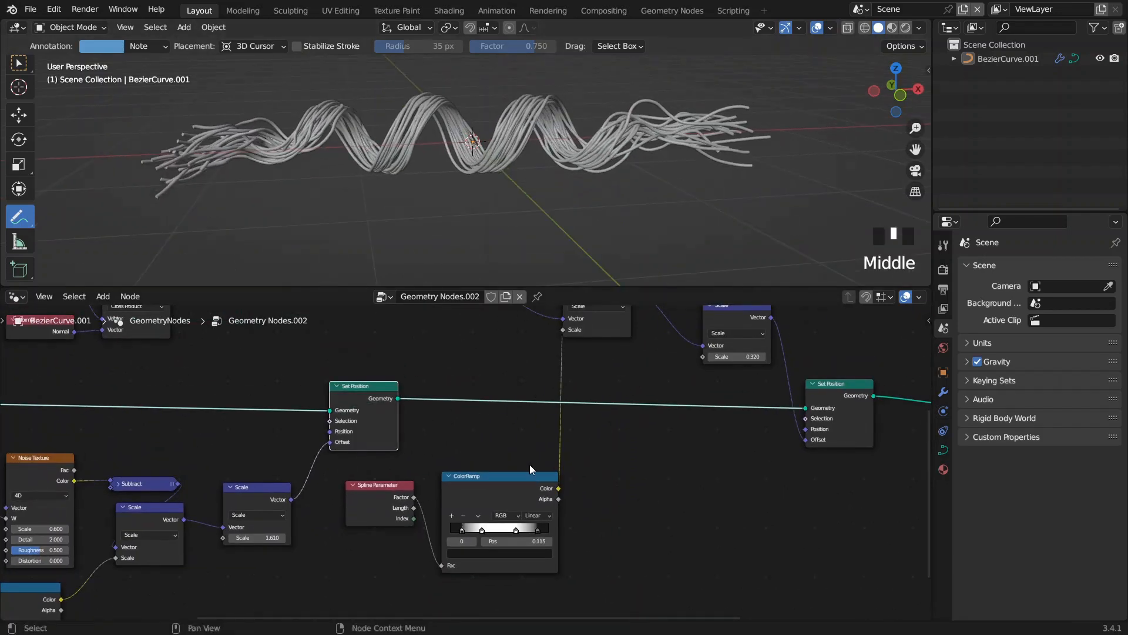
Step: Narrow the ColorRamp's white section by moving its stops inward, the first stop to 0.156 and the last to 0.882
scroll(530, 464, up, 2)
drag(456, 573, 542, 576)
click(497, 573)
drag(457, 573, 469, 571)
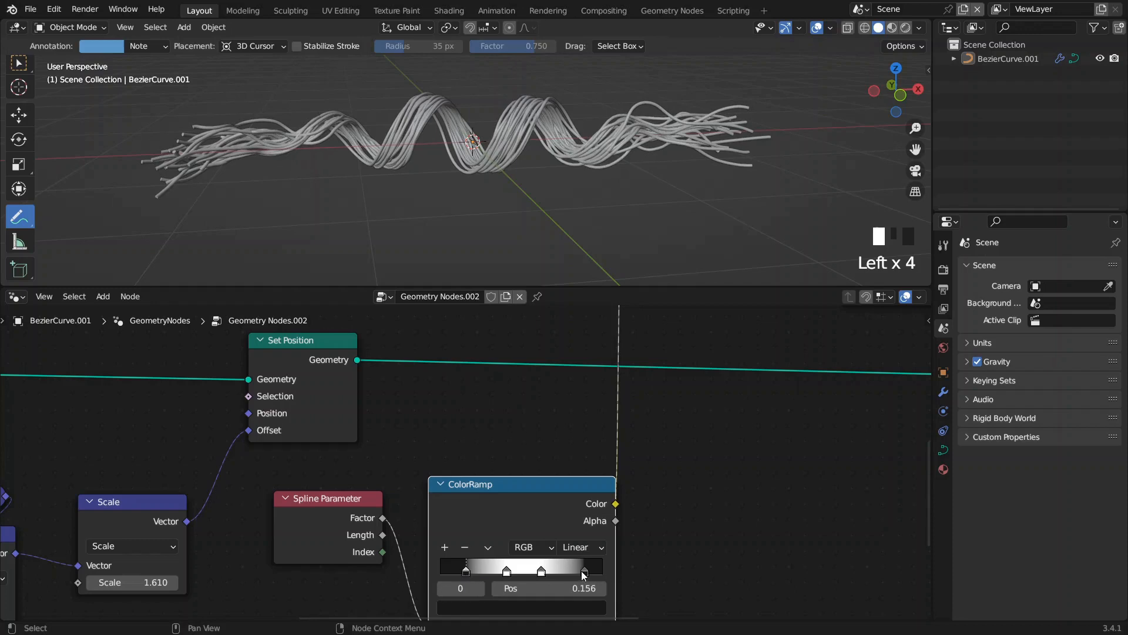
drag(584, 572, 583, 573)
Step: Reduce the final Scale node's scale to 0.160
scroll(588, 470, down, 3)
scroll(594, 183, down, 2)
mouse_move(590, 178)
middle_down()
mouse_move(570, 178)
mouse_move(588, 185)
middle_up()
shift+middle_drag(591, 187, 582, 218)
middle_drag(772, 385, 587, 448)
shift+drag(629, 390, 599, 390)
Step: Raise the value of the Multiply node after the twist's Spline Parameter to 72.900
scroll(352, 392, down, 1)
middle_drag(18, 378, 649, 466)
scroll(406, 433, up, 2)
drag(411, 401, 382, 400)
Step: Move the ColorRamp-driven Scale node closer to the final Scale node
scroll(558, 407, down, 4)
middle_drag(899, 418, 552, 436)
middle_drag(838, 445, 499, 423)
scroll(624, 455, down, 2)
drag(580, 404, 627, 422)
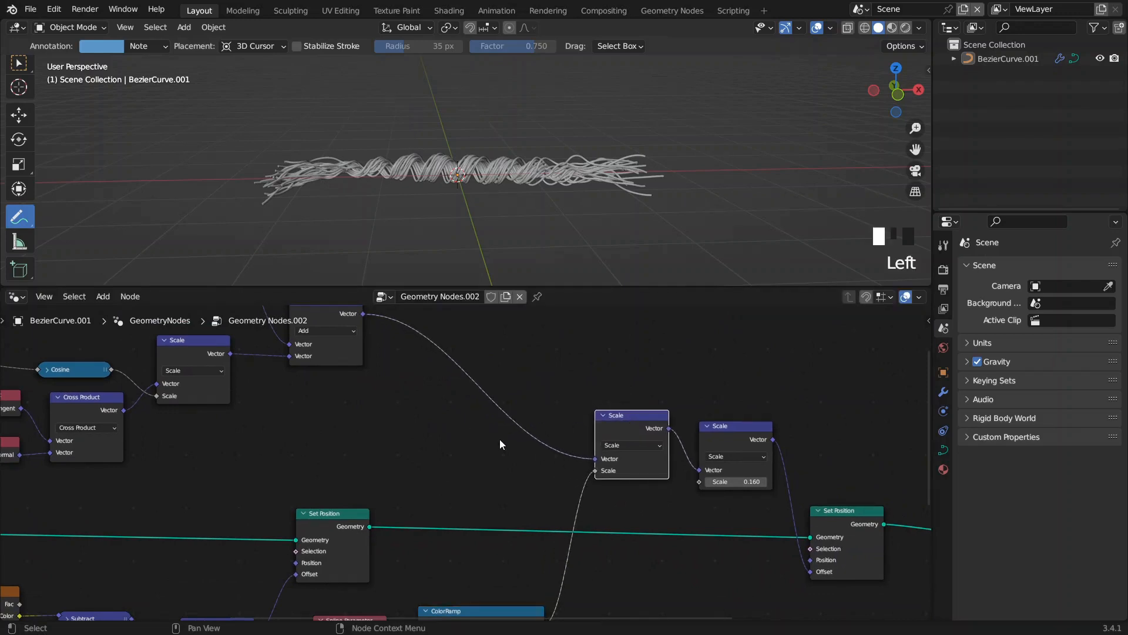
scroll(485, 434, right, 5)
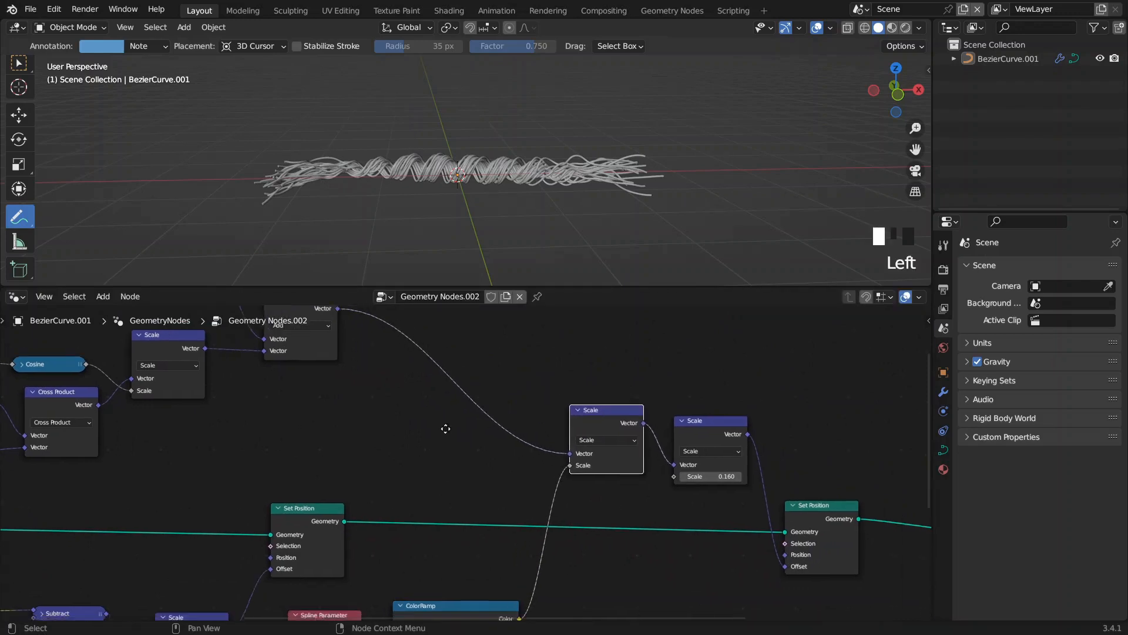
Step: Raise the final Scale node's scale to 0.960 and mute the ColorRamp-driven Scale node
scroll(476, 241, up, 3)
middle_drag(476, 242, 529, 177)
drag(662, 456, 708, 456)
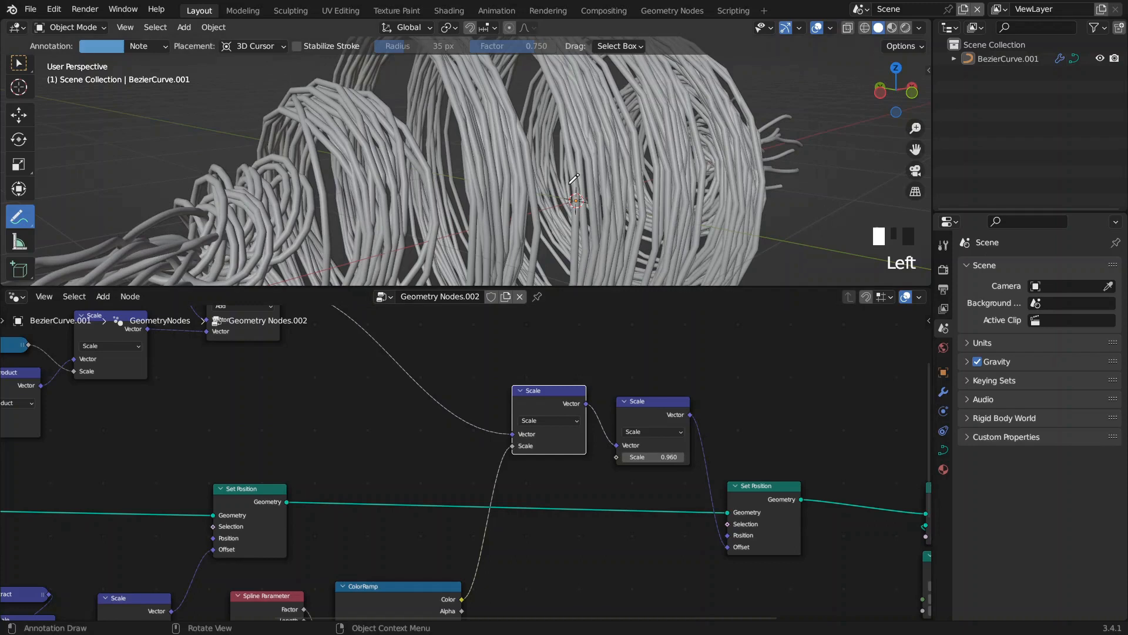
click(548, 403)
key(m)
Step: Examine the radius of the coiled strands from several angles and distances
scroll(458, 170, down, 2)
middle_drag(458, 170, 543, 170)
scroll(453, 167, up, 1)
scroll(619, 171, down, 2)
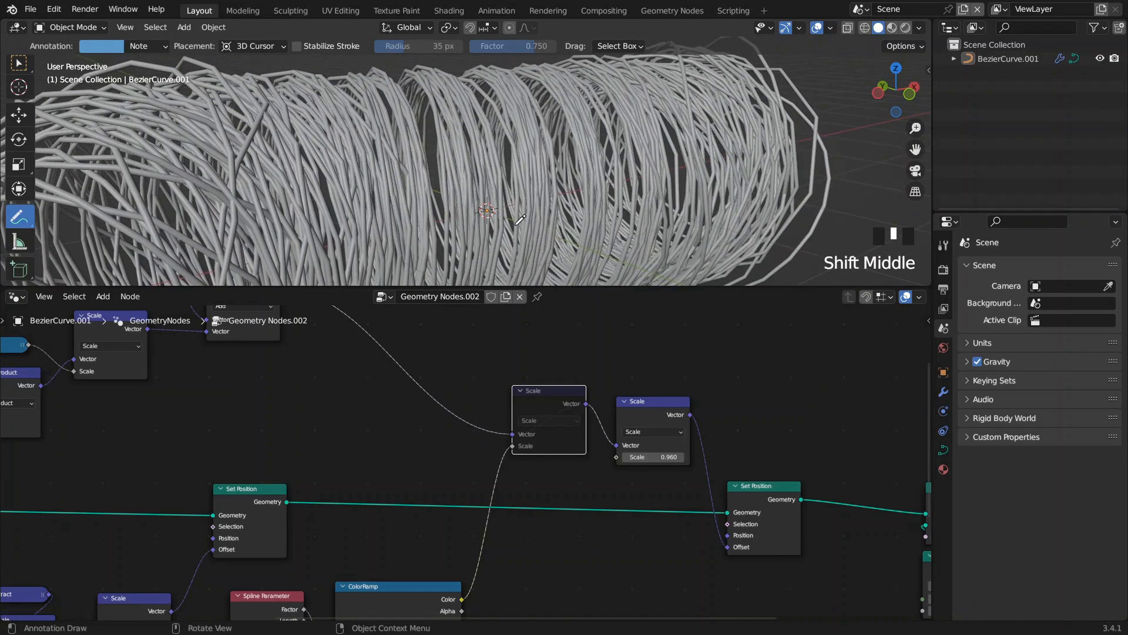
scroll(538, 194, down, 2)
scroll(539, 194, up, 1)
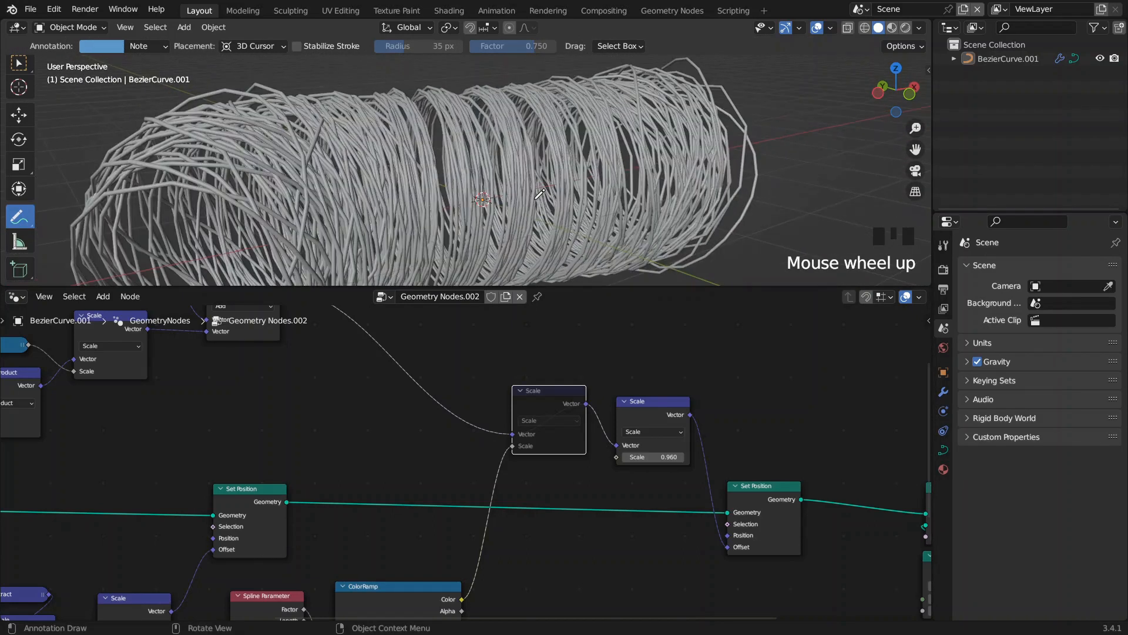
scroll(539, 194, up, 2)
scroll(539, 194, down, 1)
middle_drag(539, 194, 510, 206)
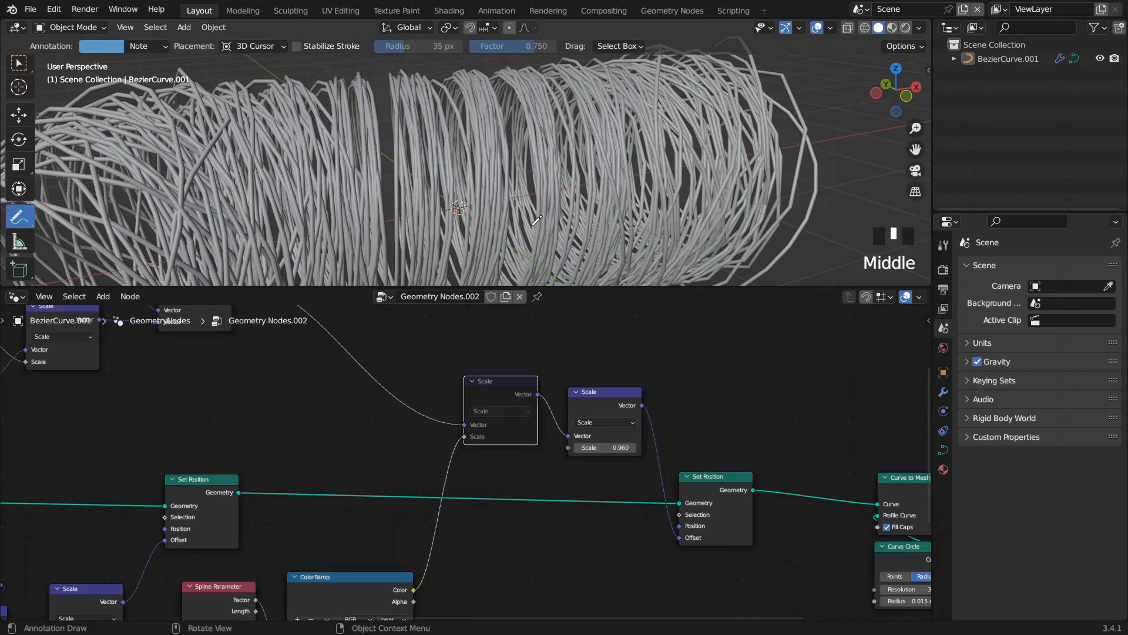
scroll(505, 185, down, 1)
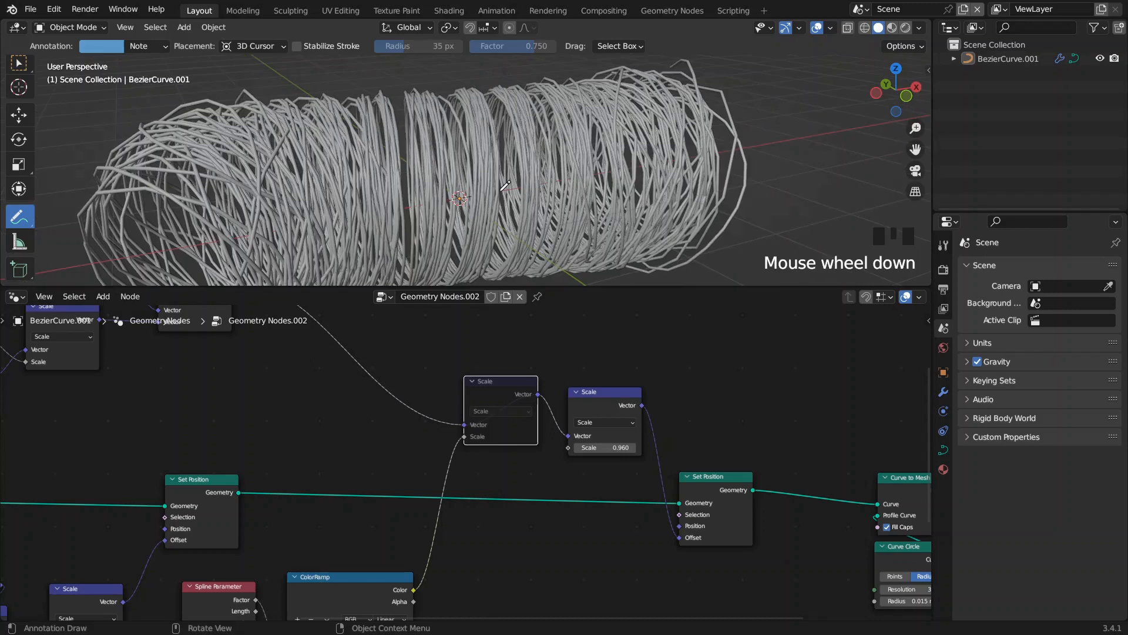
Step: Add a Random Value node below the Scale nodes and try driving the final Scale node's scale with its Value
middle_drag(510, 394, 467, 371)
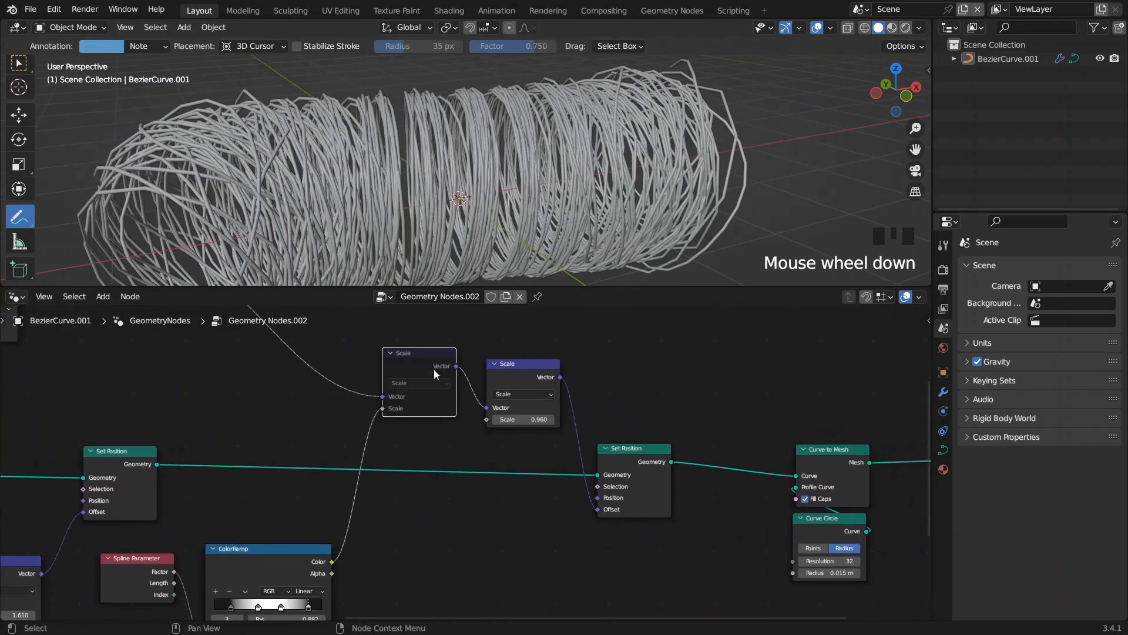
key(F3)
text(random)
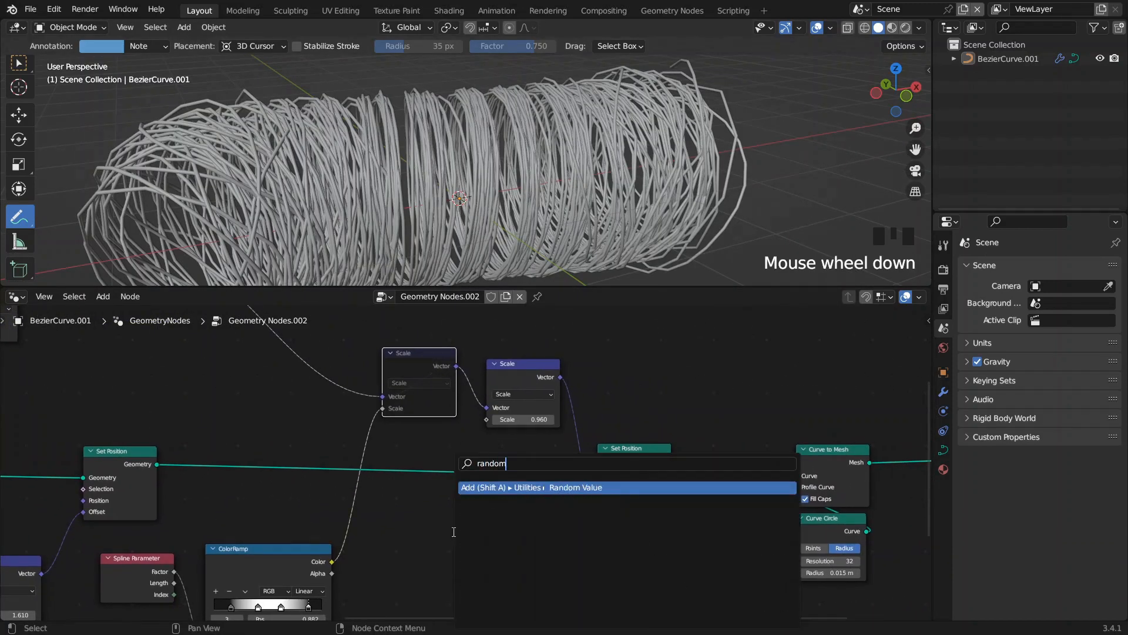
key(Return)
click(417, 497)
drag(489, 510, 487, 419)
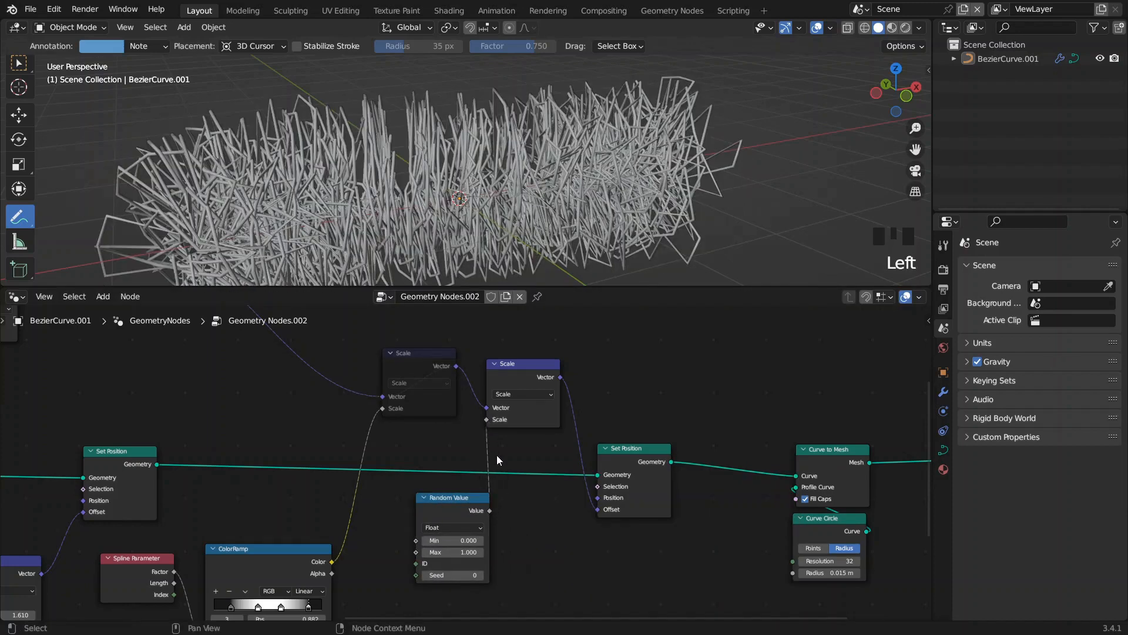
Step: Cut the Random Value link and spread the nodes to open a gap between the muted Scale node and the final Scale node
ctrl+right_drag(517, 446, 473, 447)
drag(619, 449, 673, 452)
drag(499, 371, 553, 381)
middle_drag(517, 386, 629, 391)
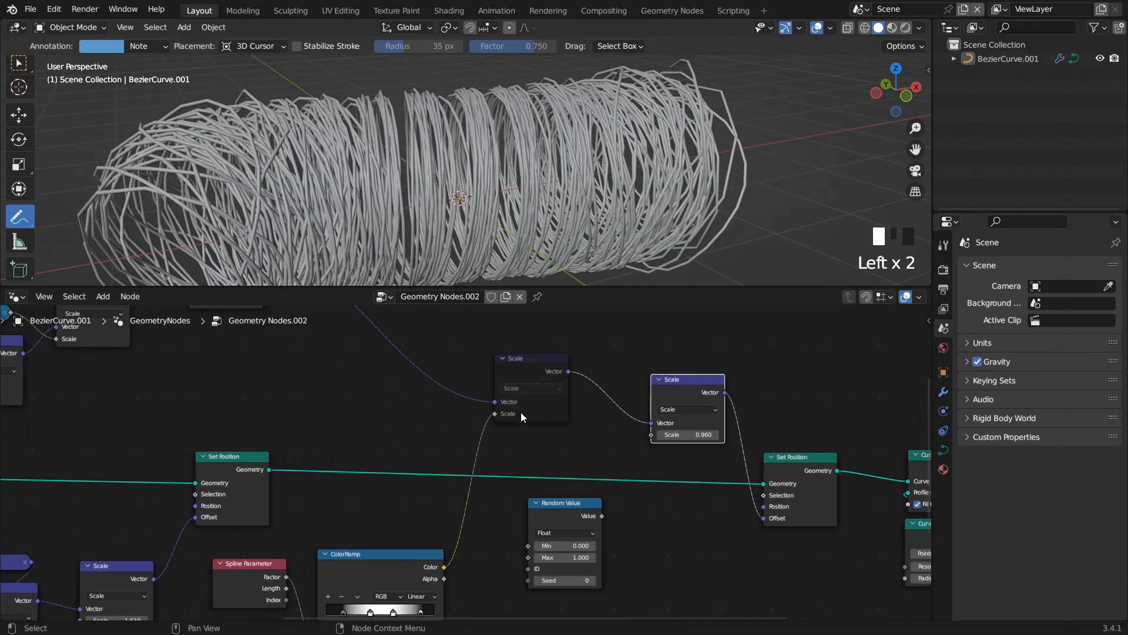
drag(516, 377, 480, 372)
scroll(507, 395, down, 5)
middle_drag(501, 413, 270, 410)
drag(396, 372, 767, 538)
drag(603, 488, 779, 489)
Step: Insert a duplicate Scale node between the muted and final Scale nodes and set its scale to 1
scroll(464, 452, up, 2)
click(665, 370)
key(shift+d)
click(444, 355)
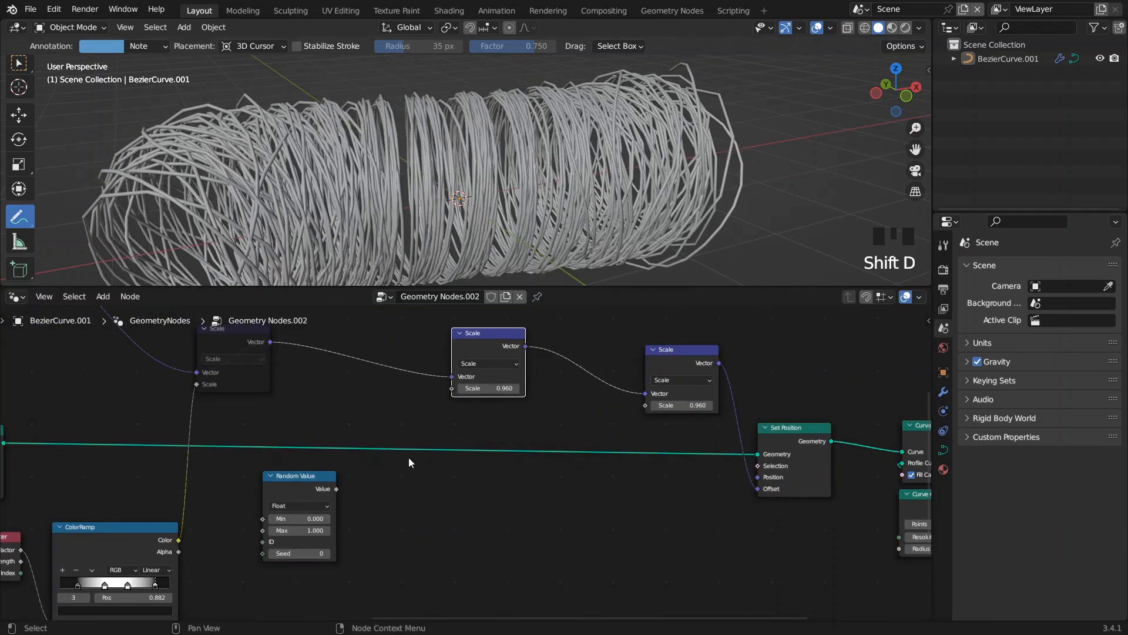
text(1)
key(Return)
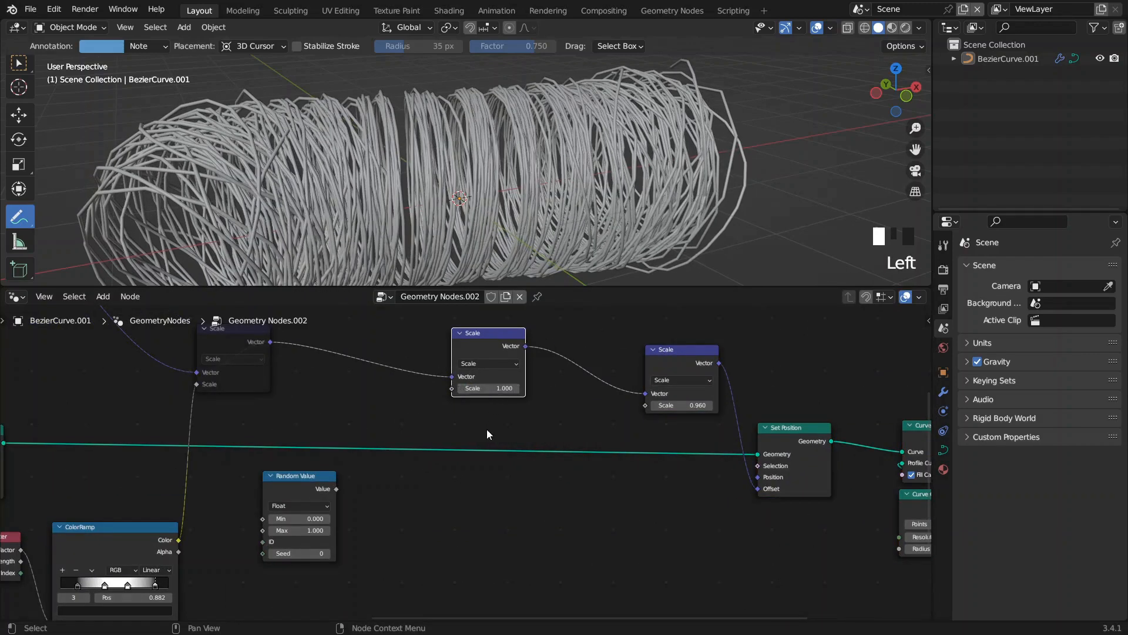
Step: Connect the Random Value node's Value to the scale of the newly inserted Scale node
drag(336, 488, 451, 388)
drag(300, 484, 333, 484)
middle_drag(376, 194, 508, 182)
scroll(411, 202, up, 2)
scroll(408, 206, up, 1)
scroll(408, 206, down, 1)
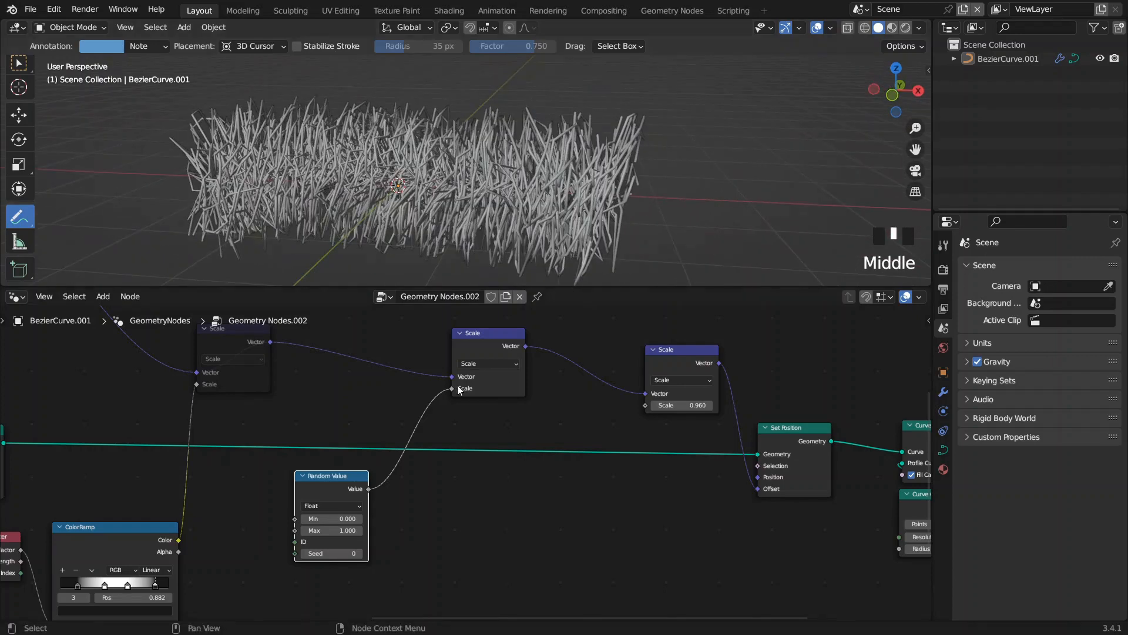
Step: Connect the Duplicate Elements node's Duplicate Index to the Random Value node's ID so each strand gets its own radius
click(342, 478)
scroll(315, 478, up, 3)
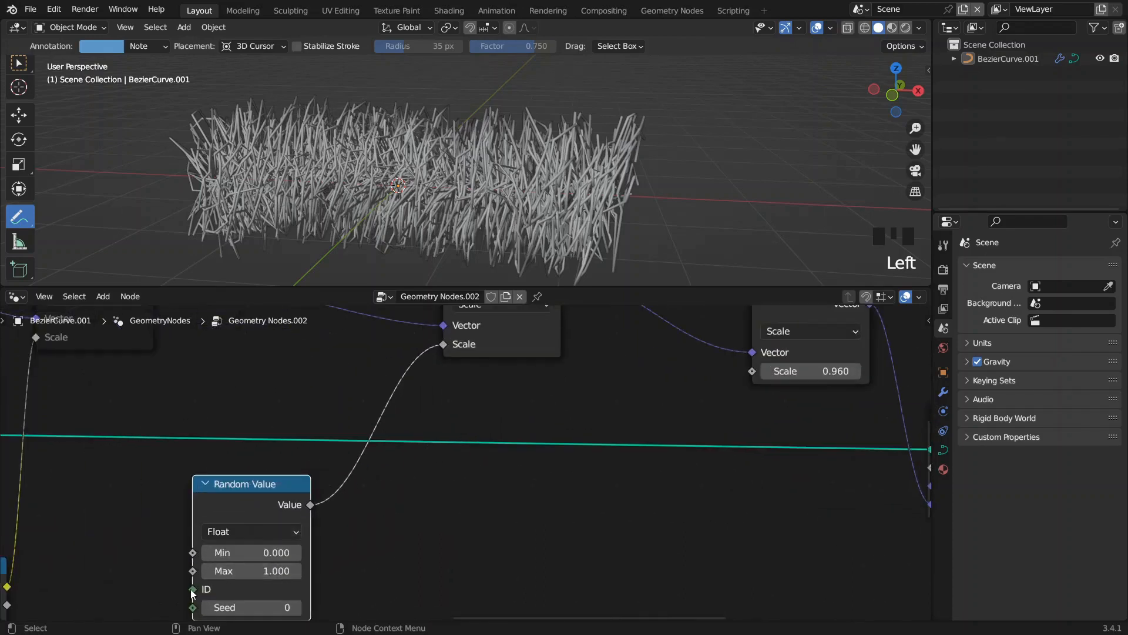
middle_drag(196, 588, 376, 494)
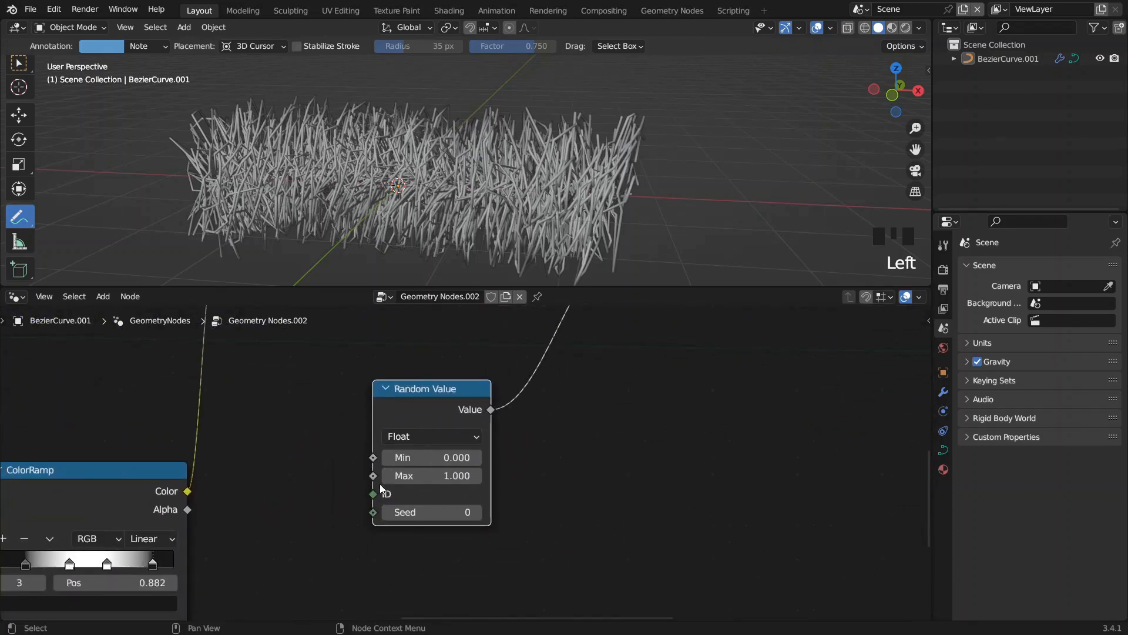
scroll(379, 504, down, 6)
middle_drag(26, 372, 279, 380)
middle_drag(158, 371, 436, 422)
scroll(436, 423, down, 3)
middle_drag(259, 386, 448, 439)
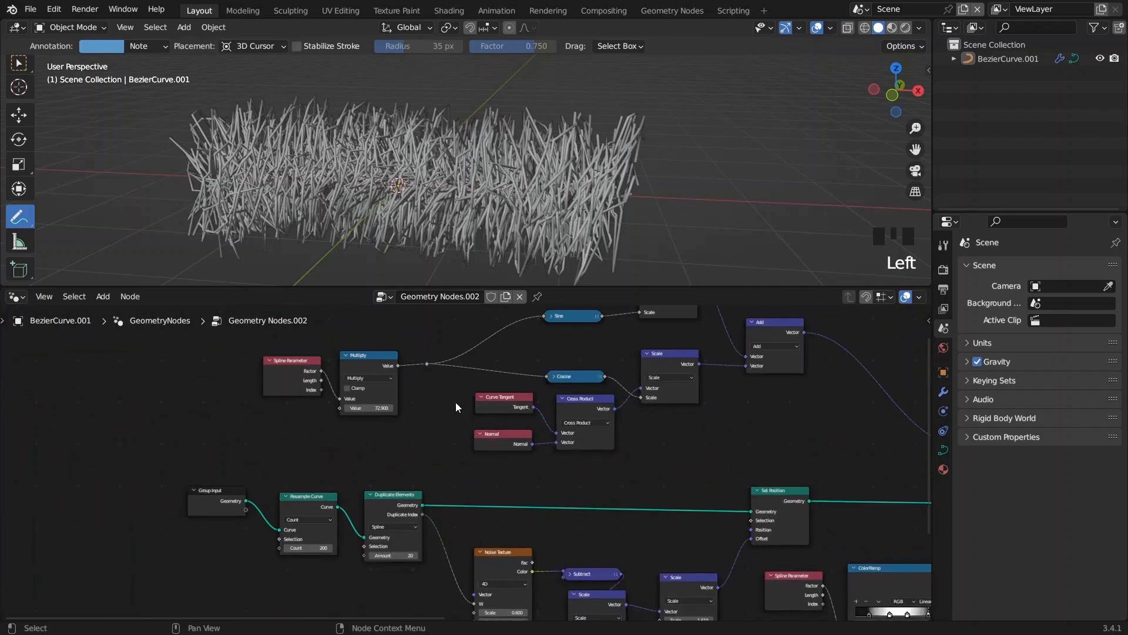
middle_drag(647, 382, 440, 428)
mouse_move(542, 424)
middle_down()
mouse_move(604, 453)
mouse_move(533, 329)
middle_up()
middle_drag(354, 435, 411, 416)
scroll(405, 417, up, 5)
middle_drag(149, 460, 250, 453)
scroll(226, 428, up, 1)
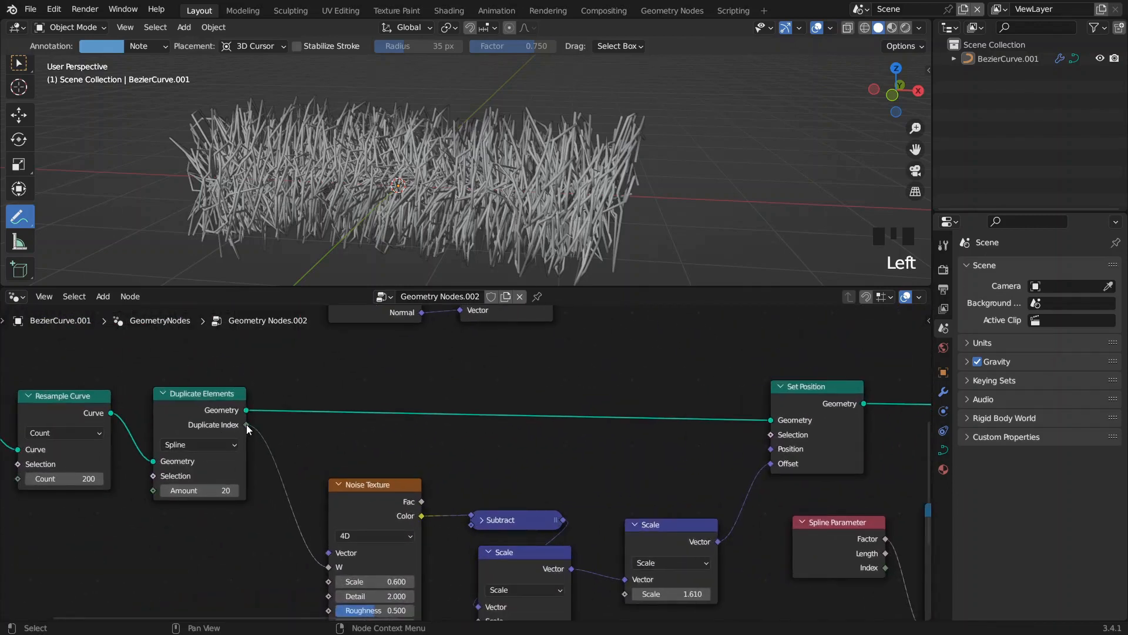
drag(245, 425, 739, 532)
mouse_move(517, 200)
middle_down()
mouse_move(571, 208)
mouse_move(517, 194)
middle_up()
scroll(499, 197, up, 5)
scroll(443, 194, down, 2)
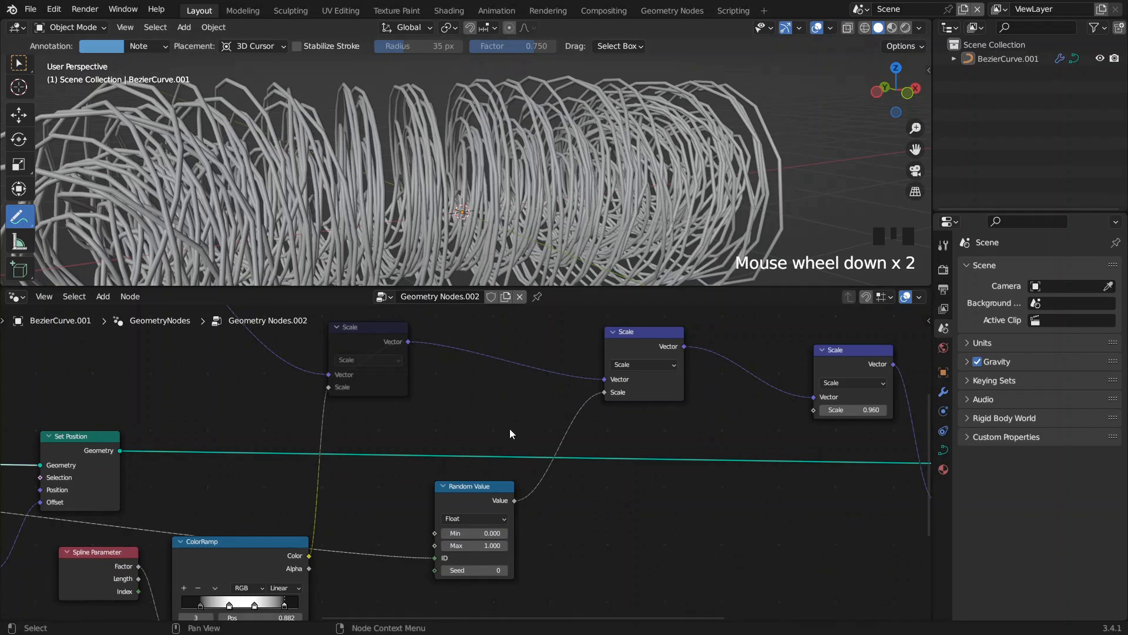
Step: Shift the Random Value node slightly left and unmute the ColorRamp-driven Scale node
middle_drag(491, 407, 487, 398)
drag(467, 495, 435, 500)
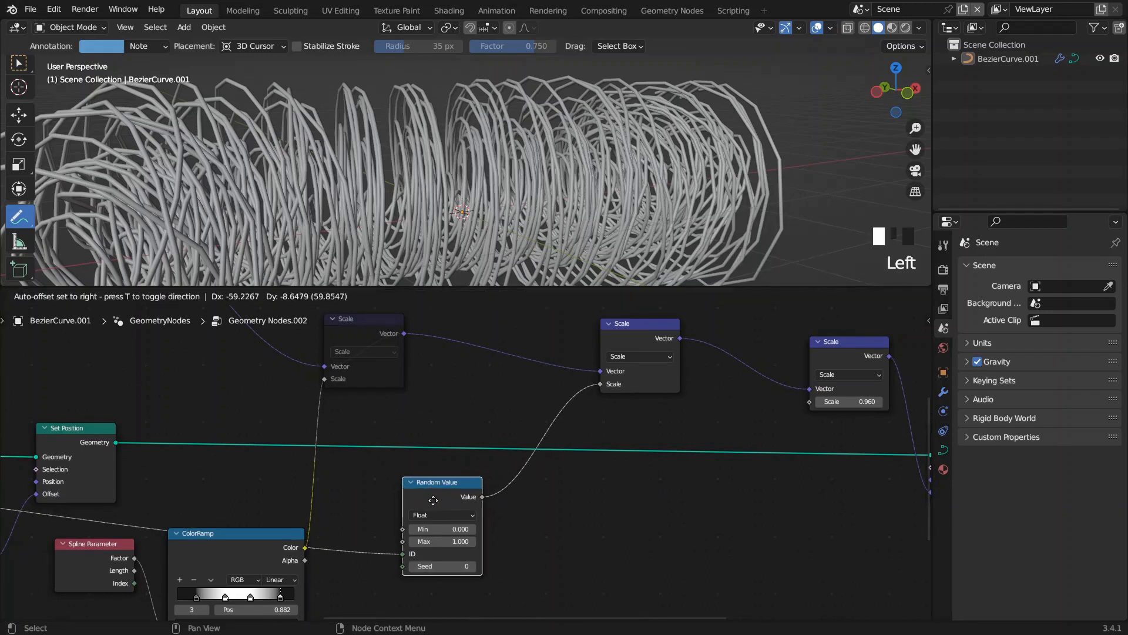
click(379, 382)
key(m)
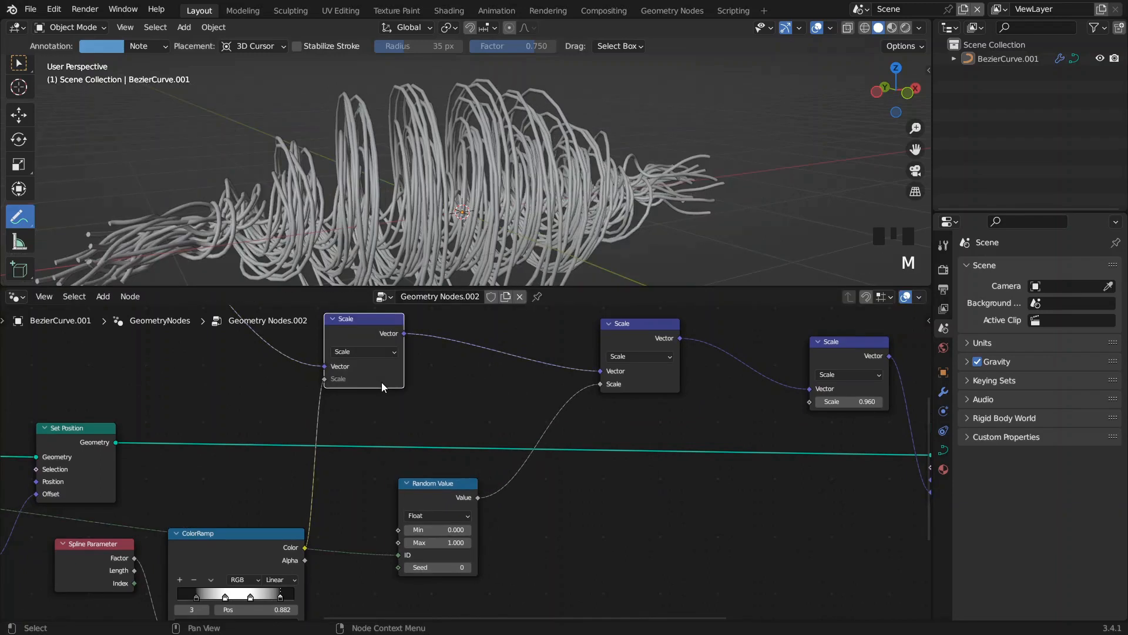
Step: Reduce the final Scale node's scale to 0.190
shift+drag(856, 399, 800, 400)
middle_drag(487, 417, 592, 398)
scroll(487, 235, down, 2)
middle_drag(461, 140, 420, 129)
scroll(420, 130, up, 1)
middle_drag(852, 364, 633, 384)
drag(731, 401, 732, 401)
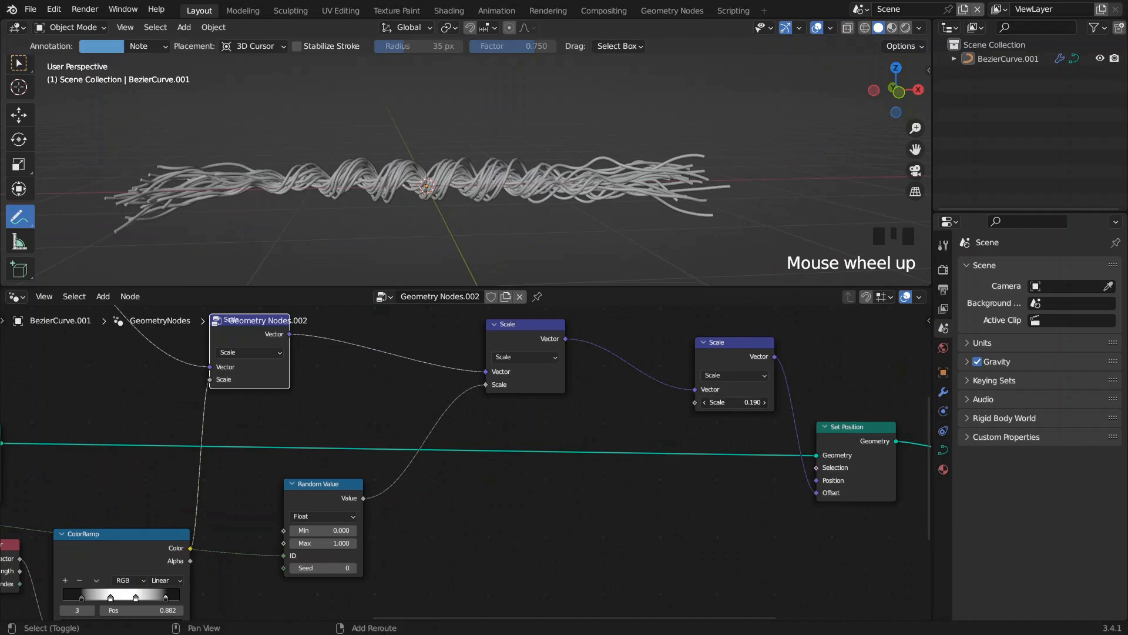
click(473, 436)
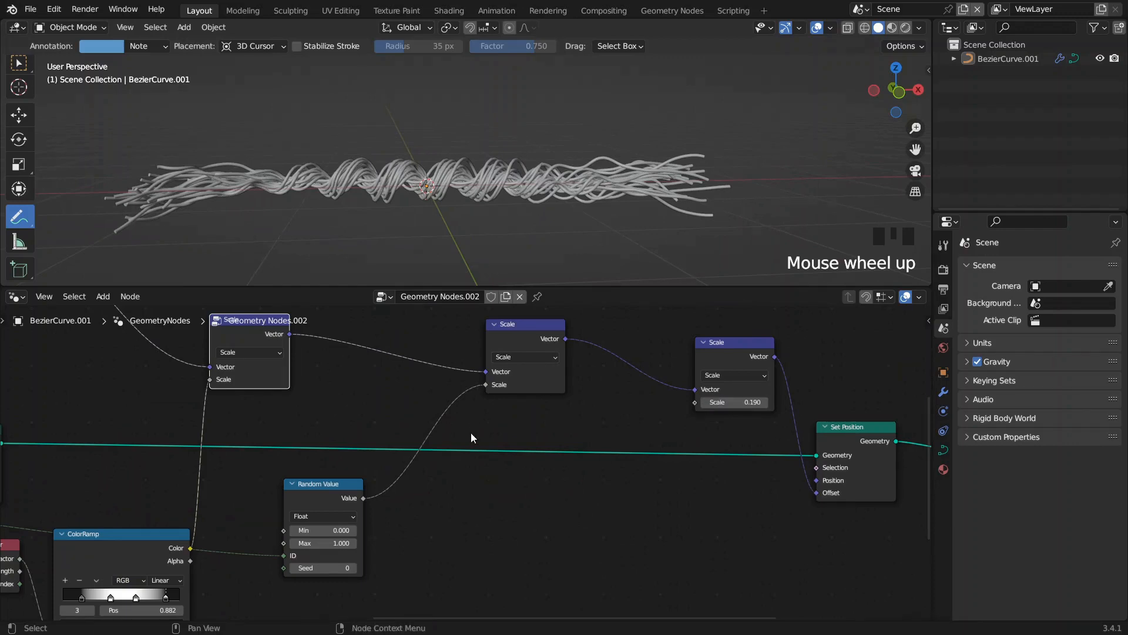
Step: Set the Random Value node's Min to 0.2
middle_drag(413, 471, 502, 420)
scroll(502, 420, up, 3)
click(387, 493)
text(.)
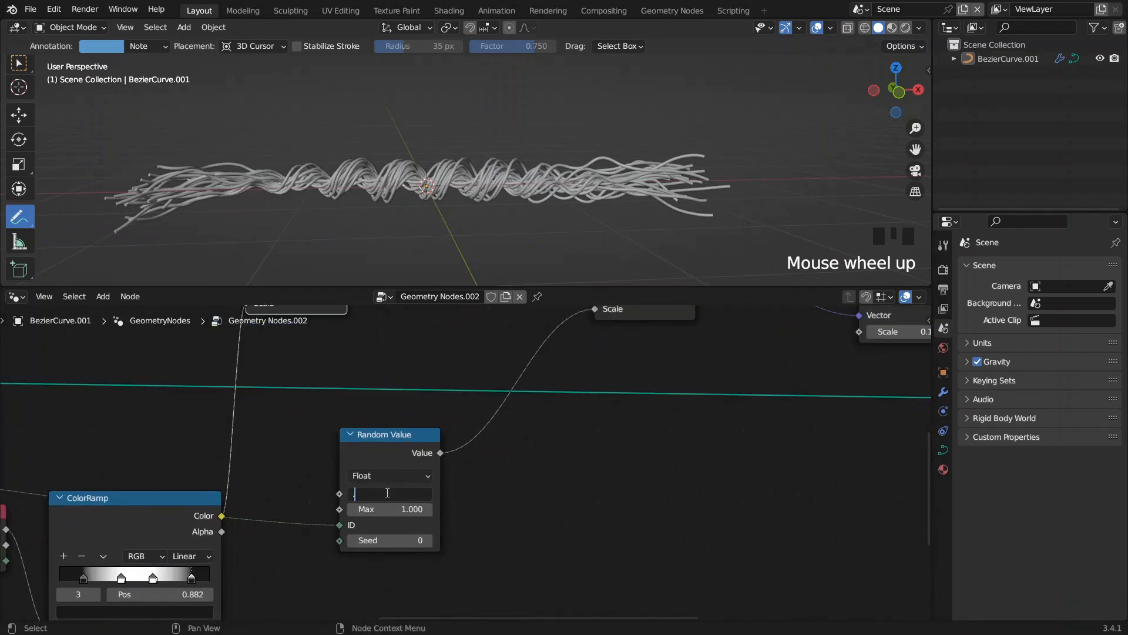
text(2)
key(Return)
Step: Try a Max of 0.7 on the Random Value node and settle on 0.6
click(392, 509)
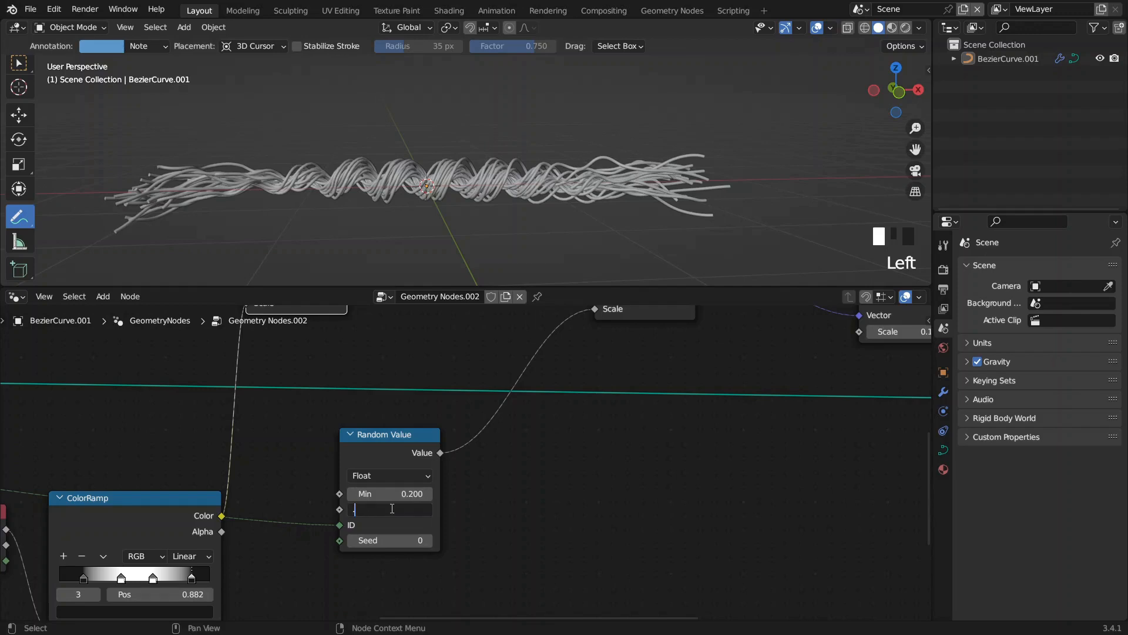
text(.7)
key(Return)
click(399, 508)
text(.6)
key(Return)
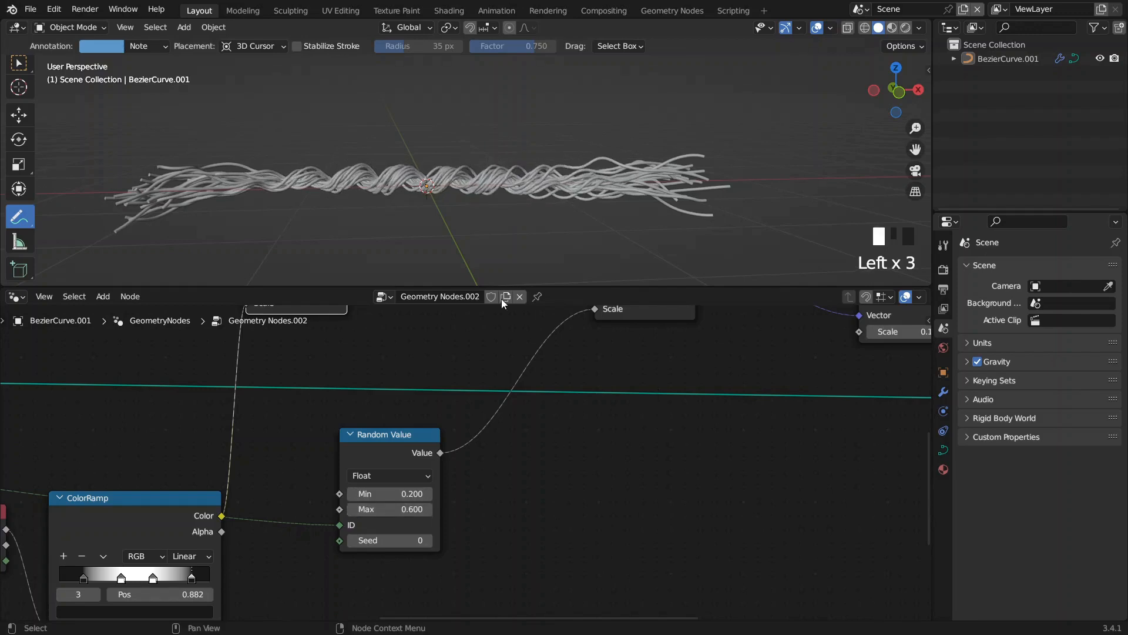
Step: Increase the value of the Multiply node fed by the Spline Parameter to add more twists along the curves
key(Home)
middle_drag(234, 397, 370, 455)
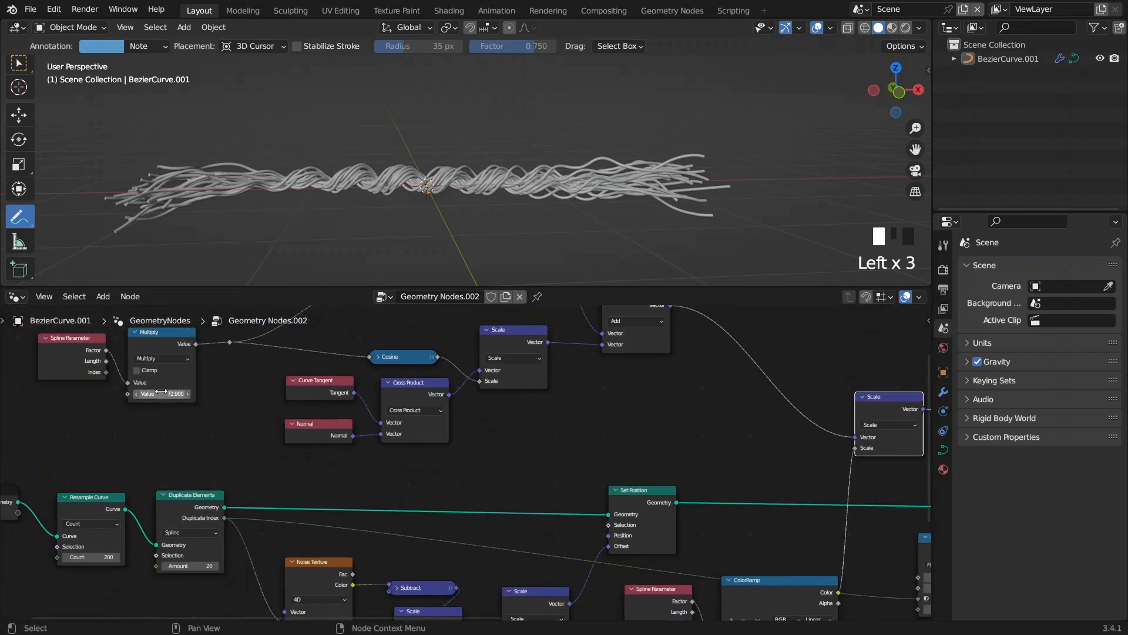
drag(158, 393, 232, 394)
scroll(670, 421, down, 3)
middle_drag(670, 421, 556, 369)
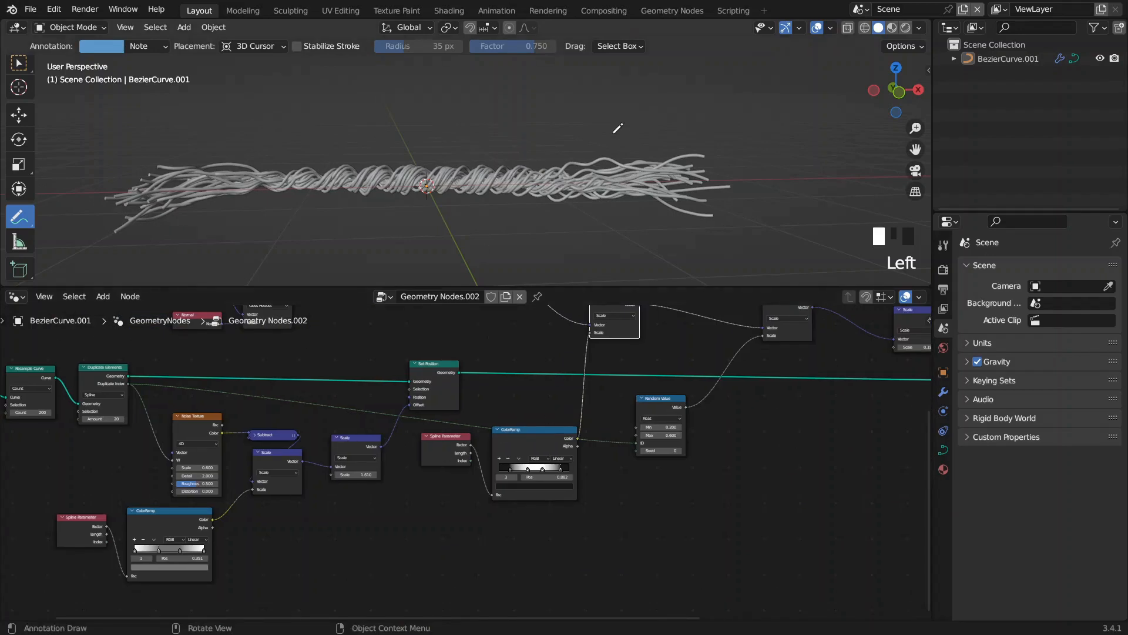
Step: Try a scale of 4.410 on the Scale node feeding the first Set Position's offset, erasing the stray annotation stroke
ctrl+drag(715, 242, 726, 260)
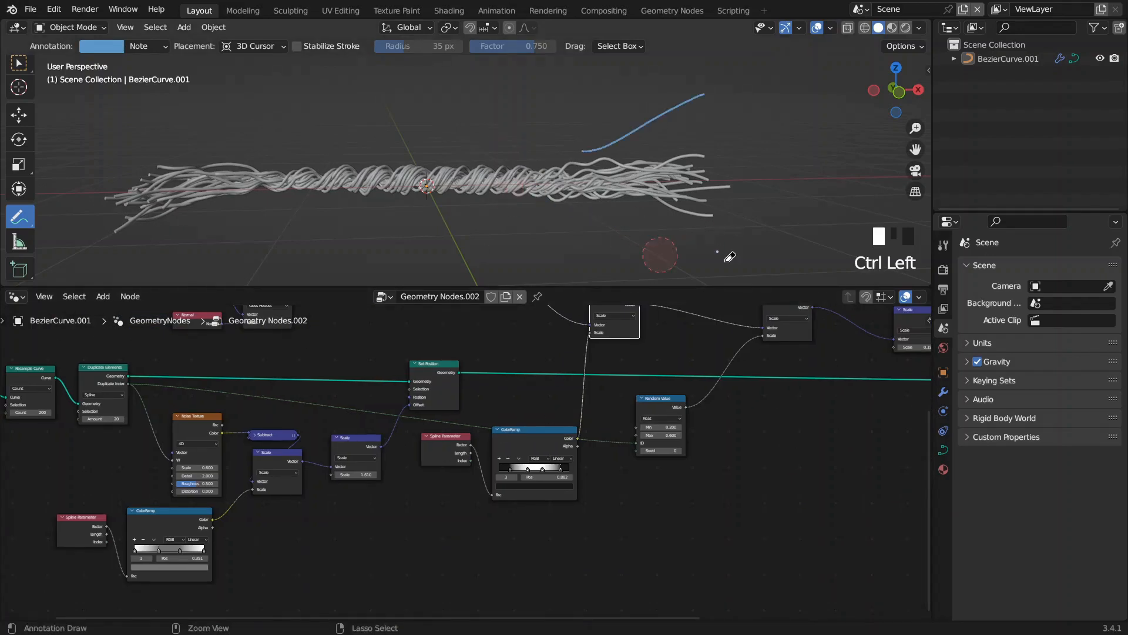
scroll(466, 463, up, 2)
drag(314, 478, 337, 478)
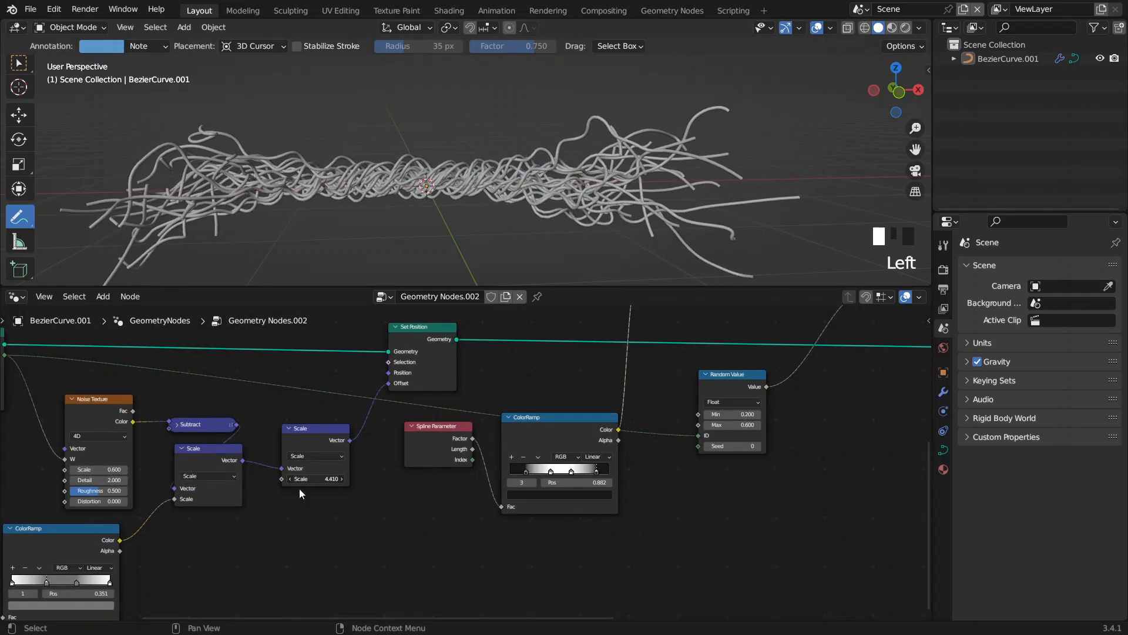
Step: Darken the noise ColorRamp stop at 0.656 and give the stop at 0.351 the same grey
middle_drag(143, 544, 432, 464)
click(365, 503)
click(368, 523)
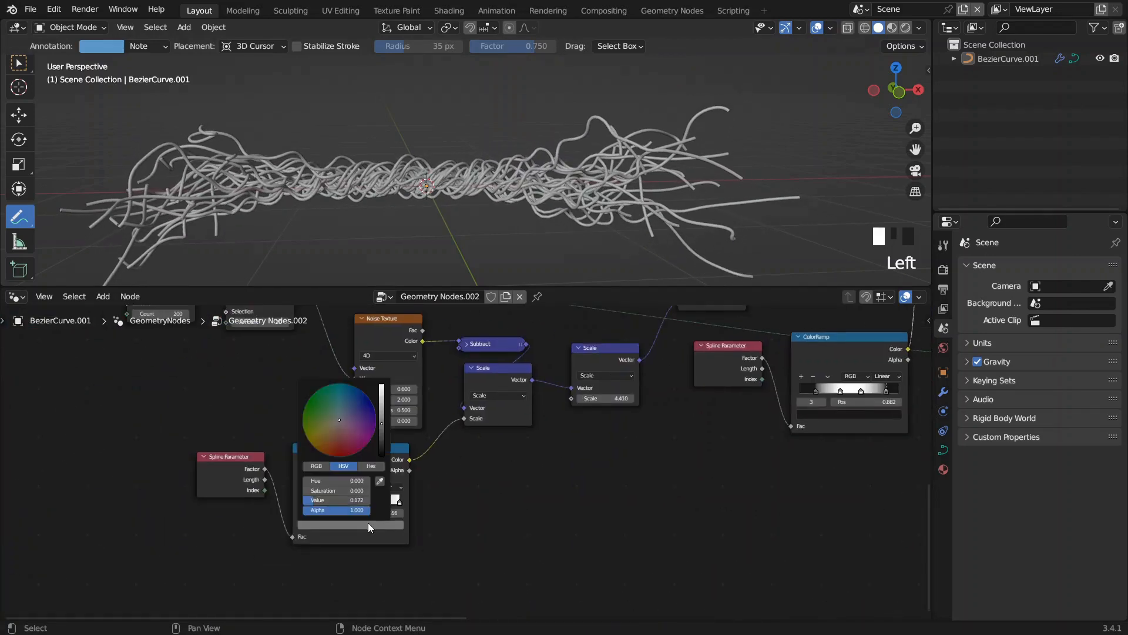
drag(382, 432, 381, 429)
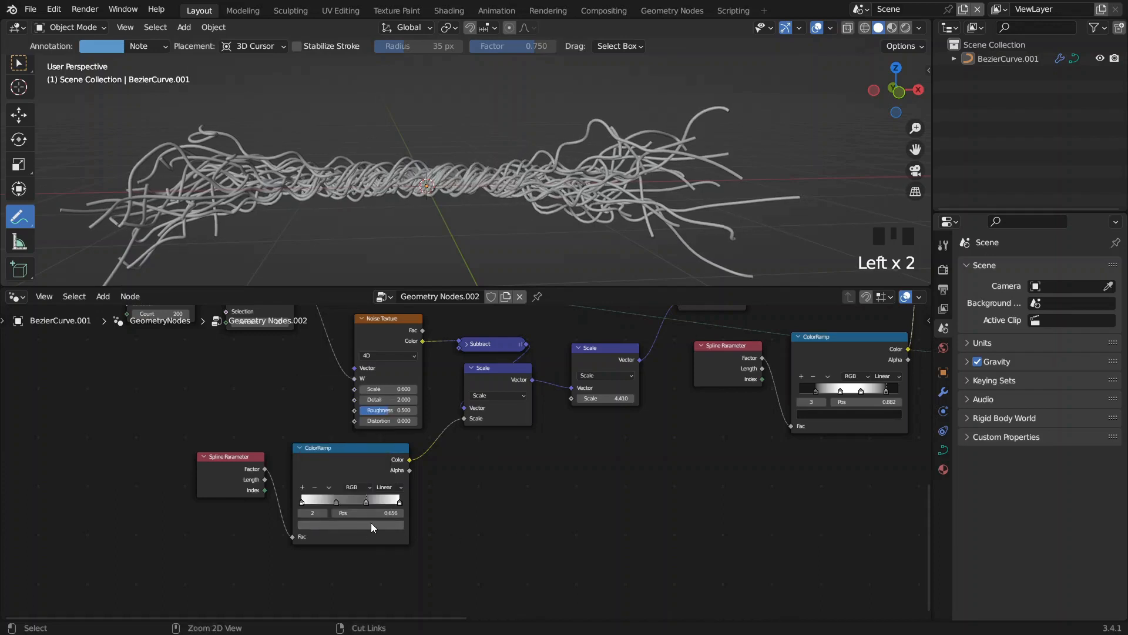
click(336, 501)
key(ctrl+v)
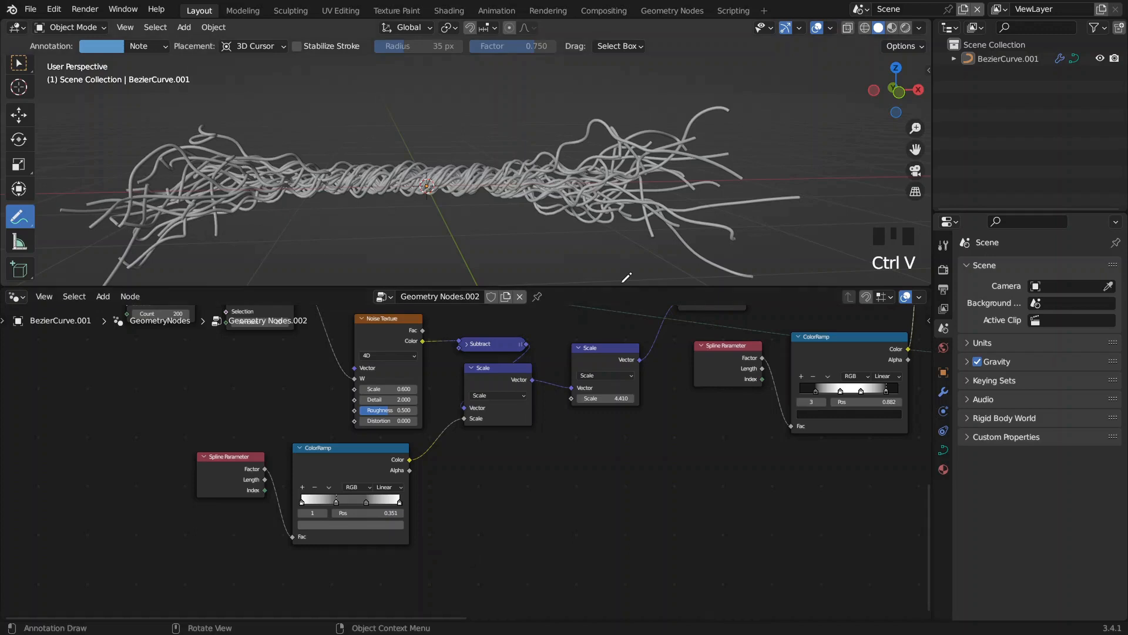
Step: Reduce the scale of the Scale node feeding the first Set Position to 3.540 and set the Noise Texture's scale to 0.500
middle_drag(600, 201, 579, 203)
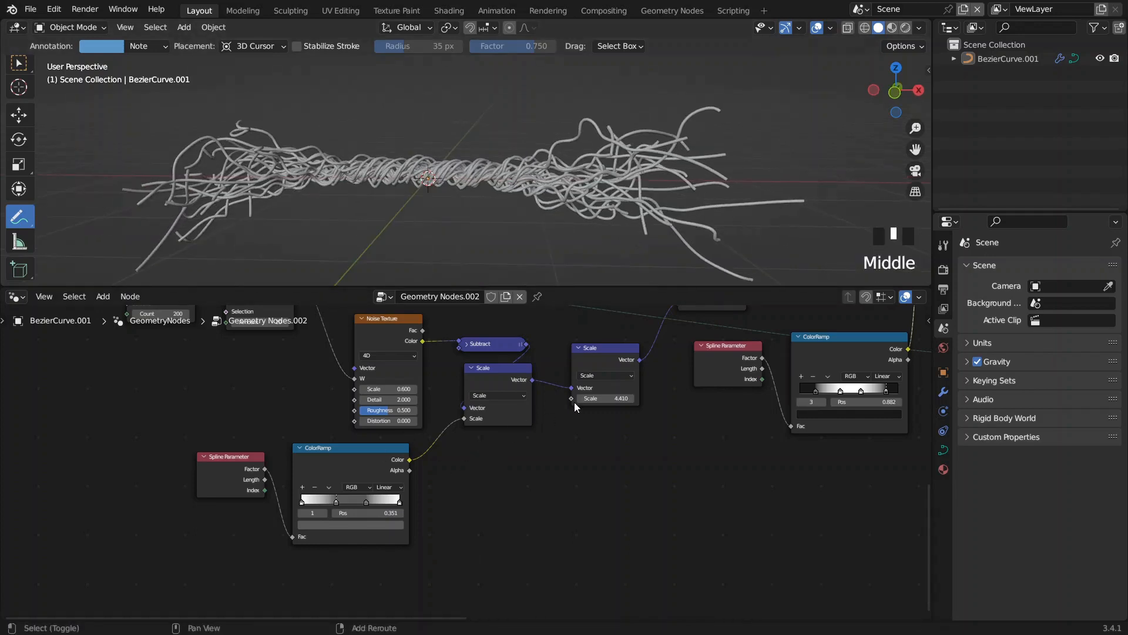
shift+drag(605, 398, 439, 456)
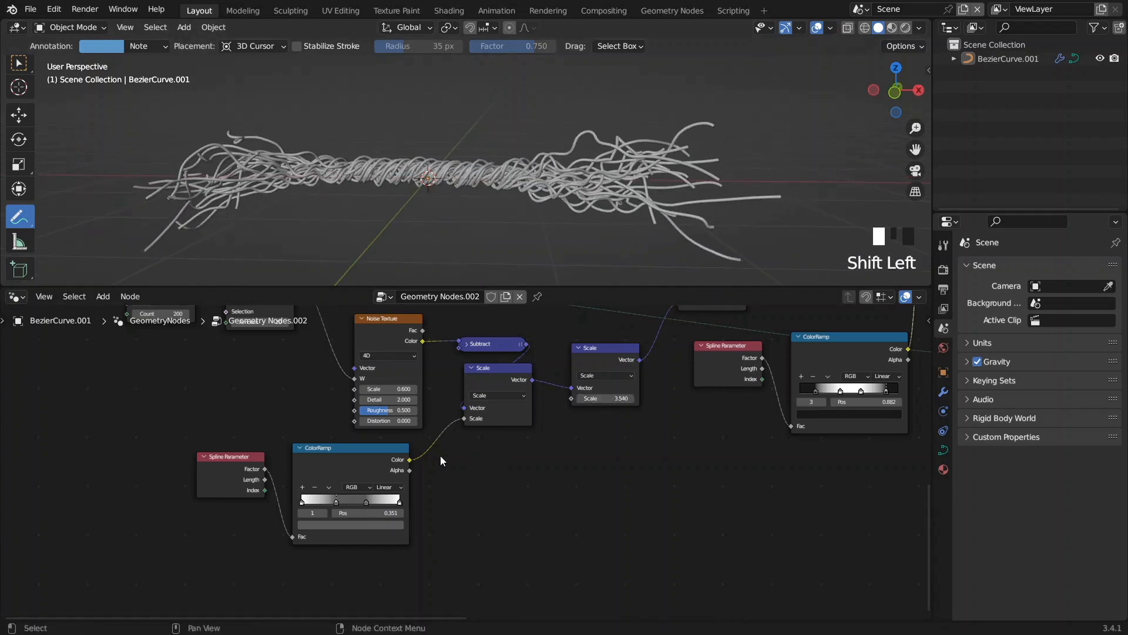
scroll(440, 456, up, 2)
shift+scroll(435, 382, up, 2)
shift+drag(352, 392, 527, 398)
middle_drag(529, 194, 552, 188)
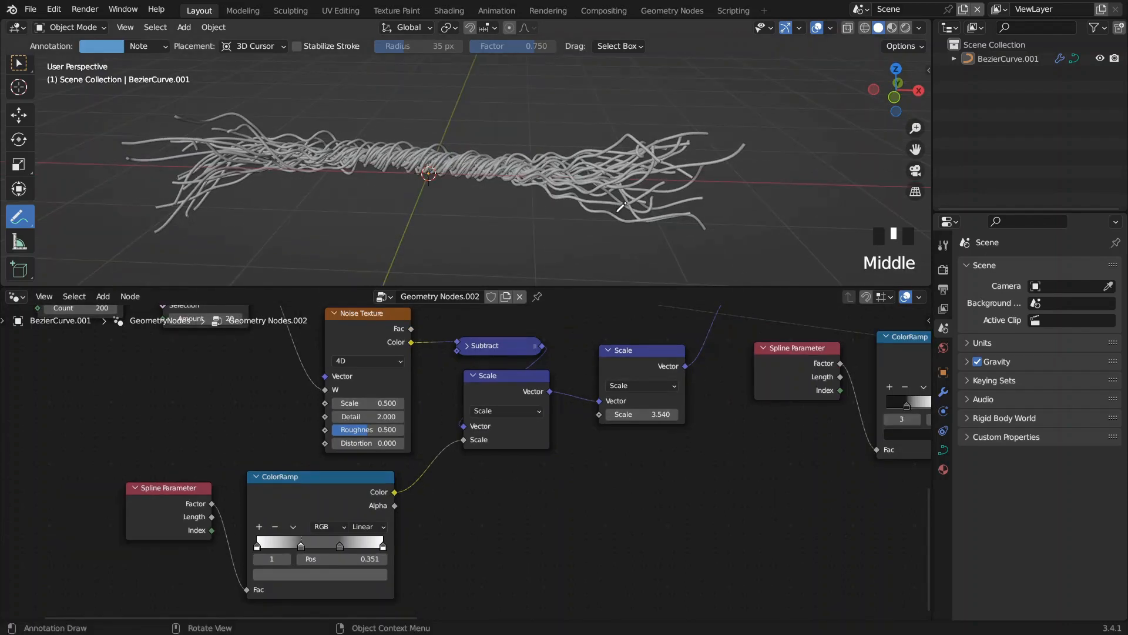
Step: Try moving the curve's selected end control point outward along its length in Edit Mode
middle_drag(529, 411, 259, 447)
scroll(547, 192, down, 2)
middle_drag(548, 193, 580, 188)
key(Tab)
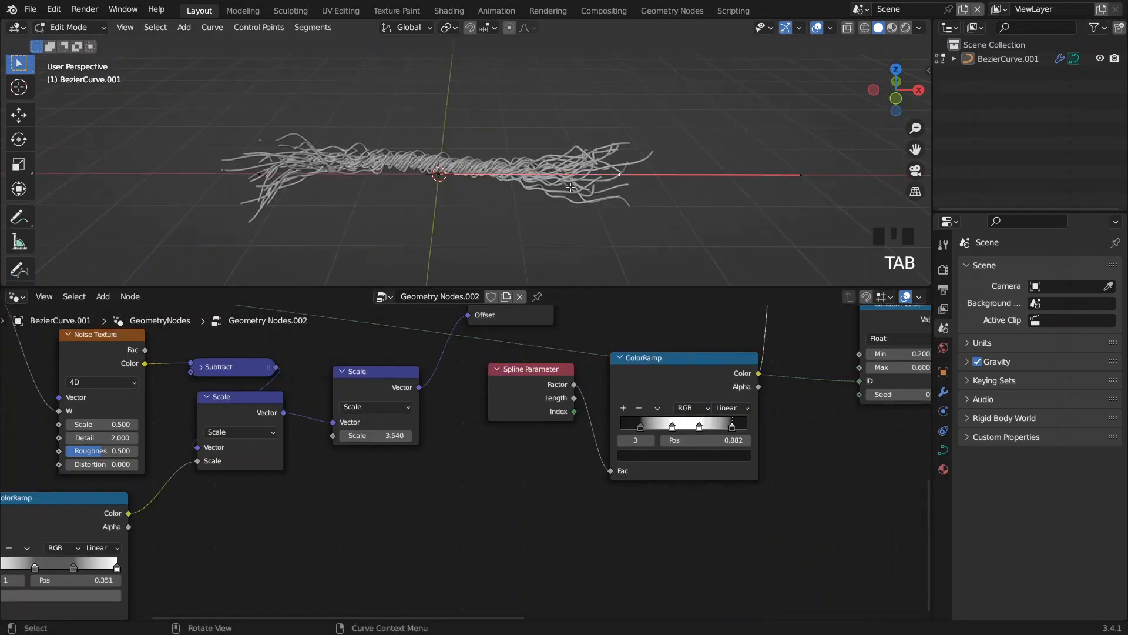
key(g)
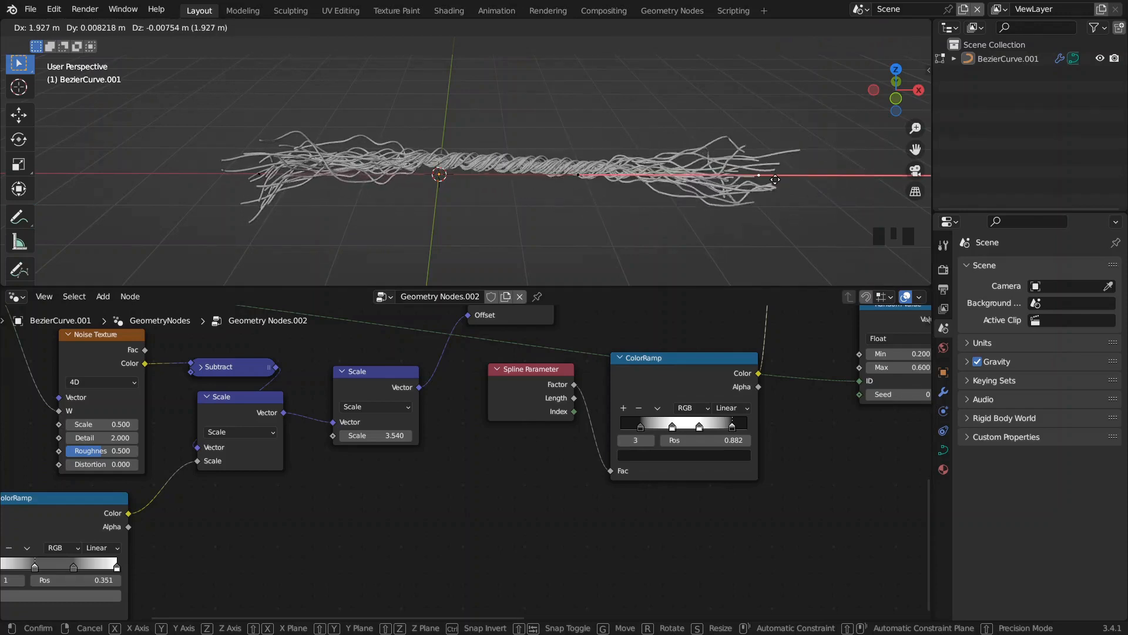
click(622, 176)
Step: Move the Scale nodes before the last Set Position closer together and return to Object Mode
middle_drag(766, 330, 537, 397)
scroll(538, 397, down, 4)
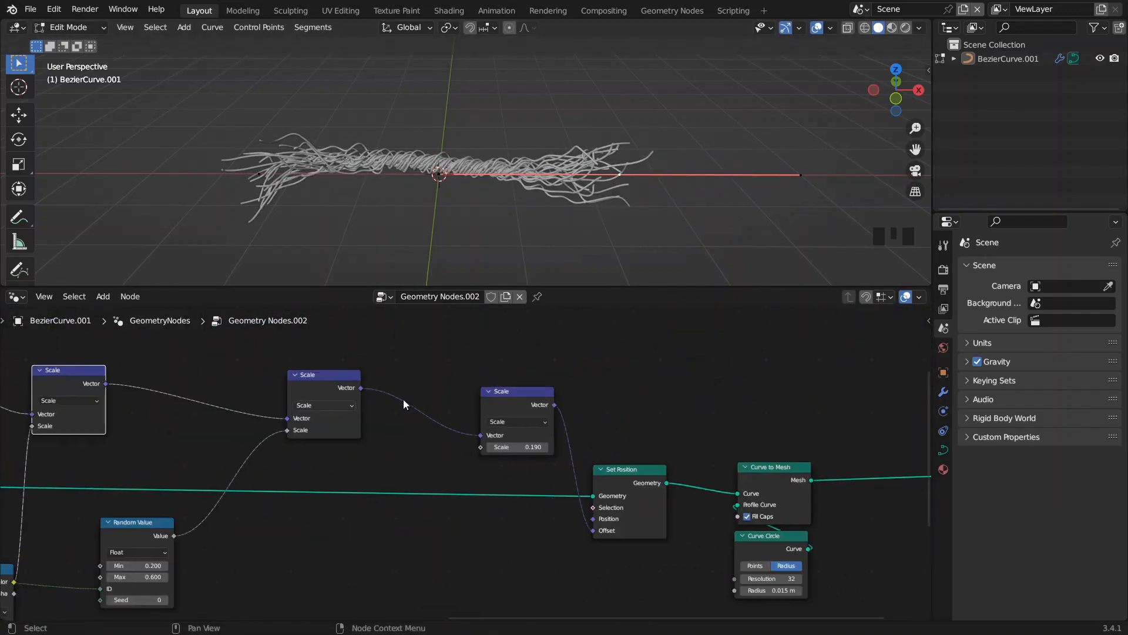
drag(365, 419, 300, 419)
drag(509, 406, 351, 408)
click(303, 406)
middle_drag(537, 432, 434, 395)
scroll(380, 409, right, 2)
scroll(499, 221, up, 3)
key(Tab)
Step: Make room after the last Set Position by separating it from the Curve to Mesh, Curve Circle and Group Output nodes
middle_drag(499, 221, 522, 154)
scroll(557, 179, up, 5)
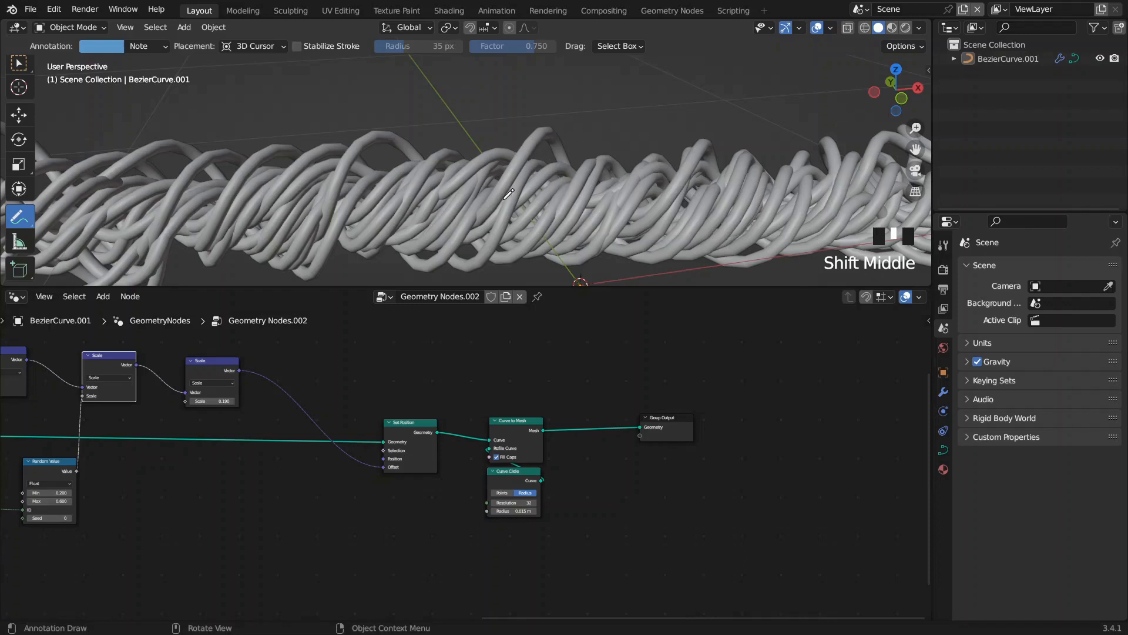
drag(402, 424, 336, 424)
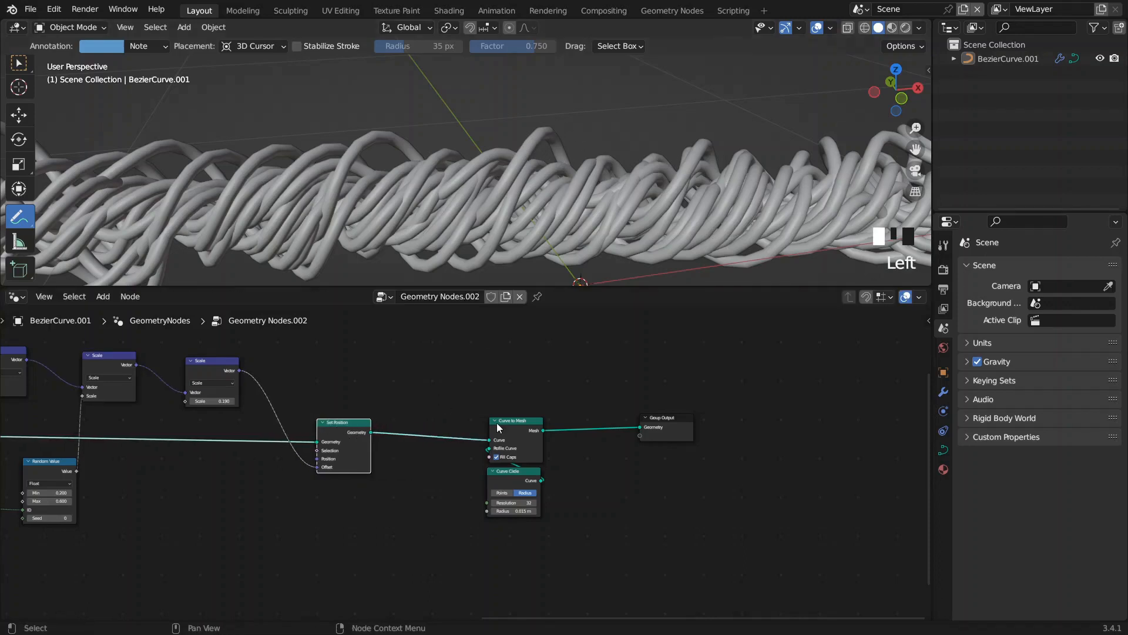
middle_drag(471, 393, 384, 370)
drag(385, 374, 676, 505)
key(g)
click(713, 442)
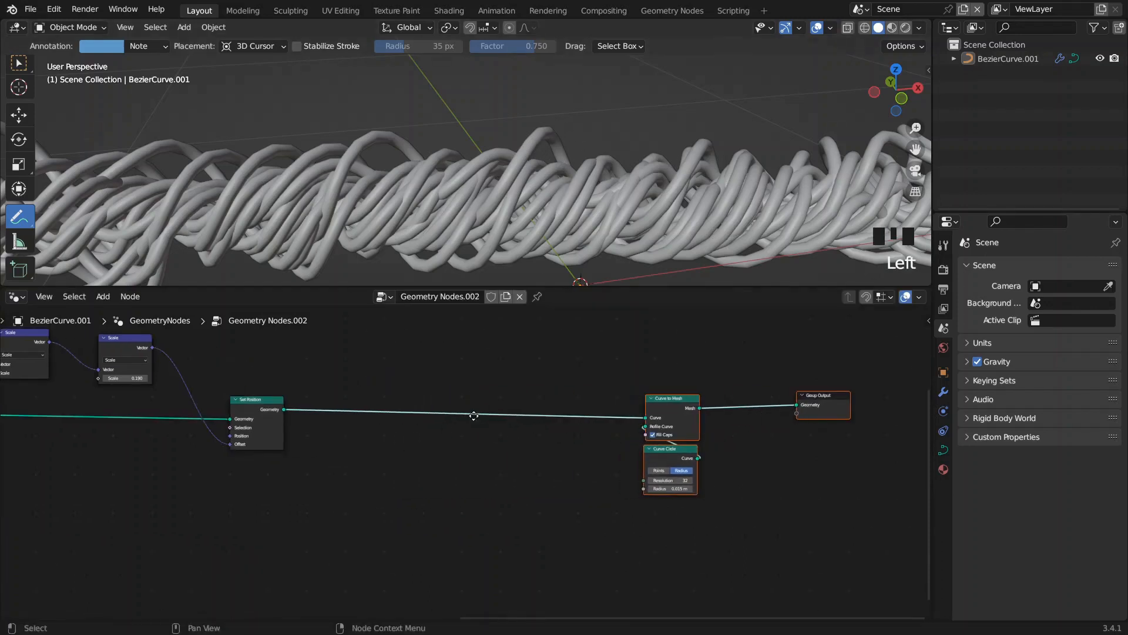
Step: Add a second Random Value node below the link between Set Position and Curve to Mesh
middle_drag(470, 416, 523, 398)
key(F3)
key(Escape)
key(F3)
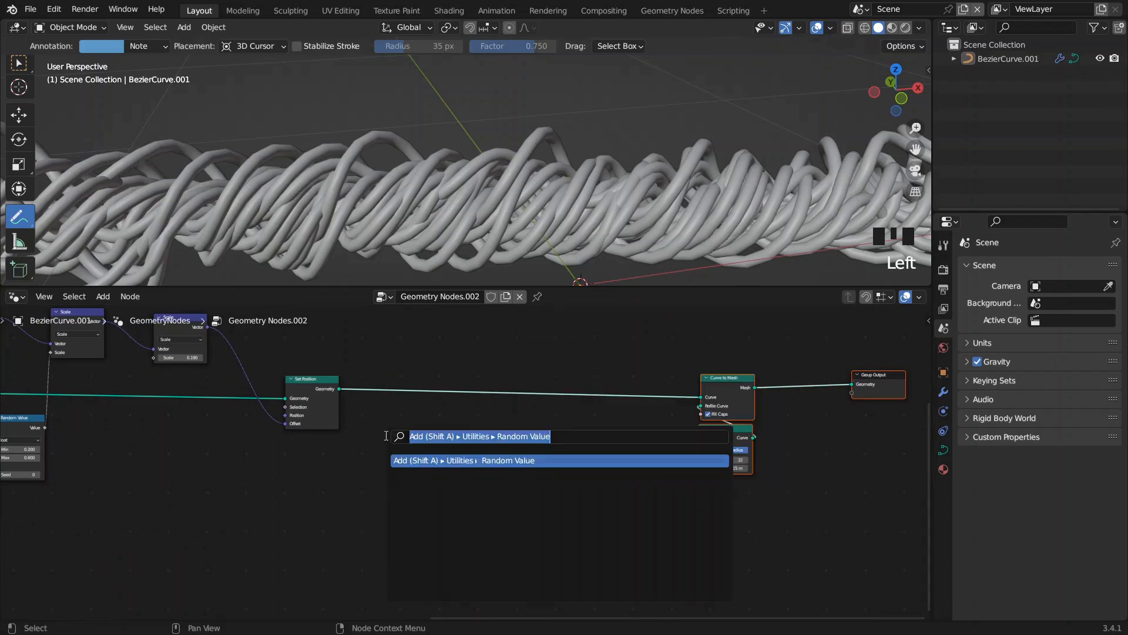
text(random)
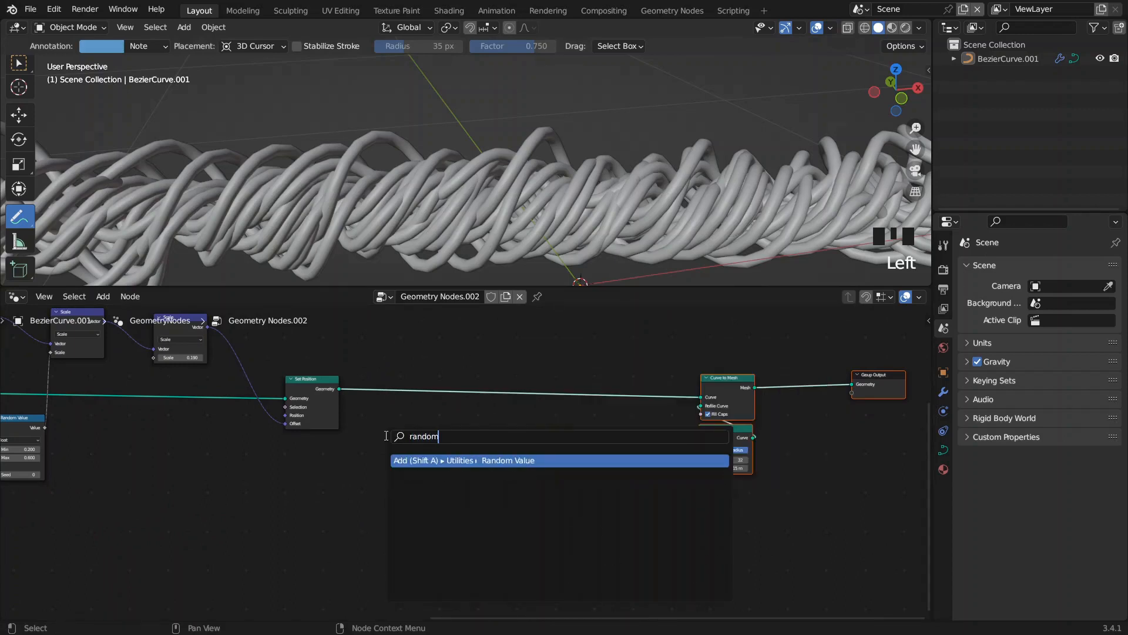
key(space)
key(space)
scroll(438, 428, up, 2)
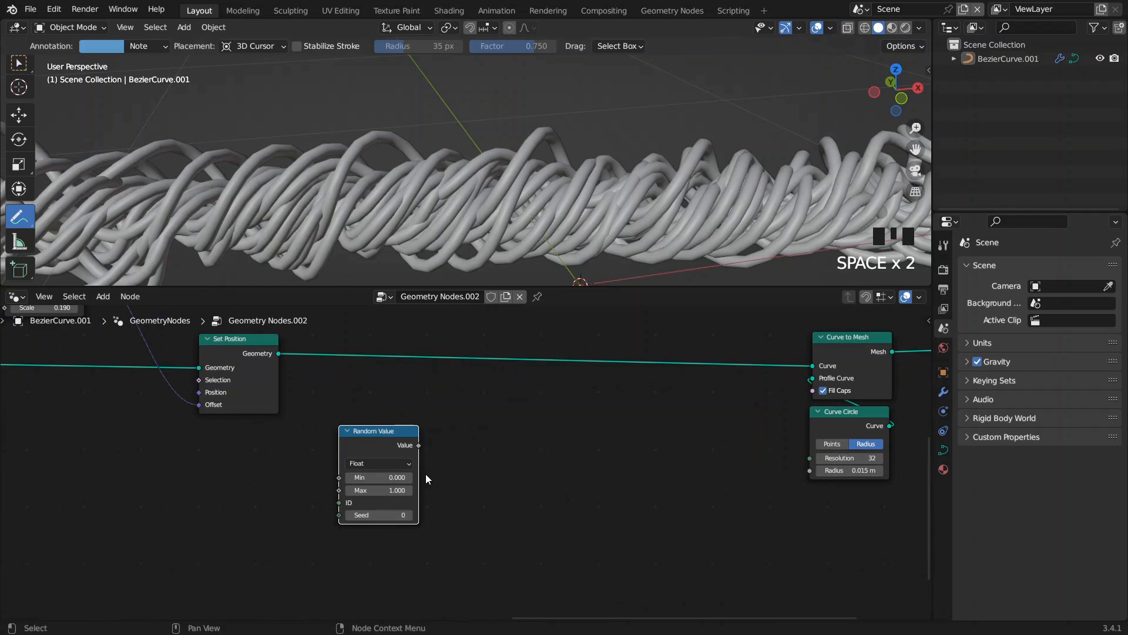
Step: Insert a Set Curve Radius node between the last Set Position and Curve to Mesh with a radius of 1 m
key(F3)
key(Escape)
key(F3)
text(set c)
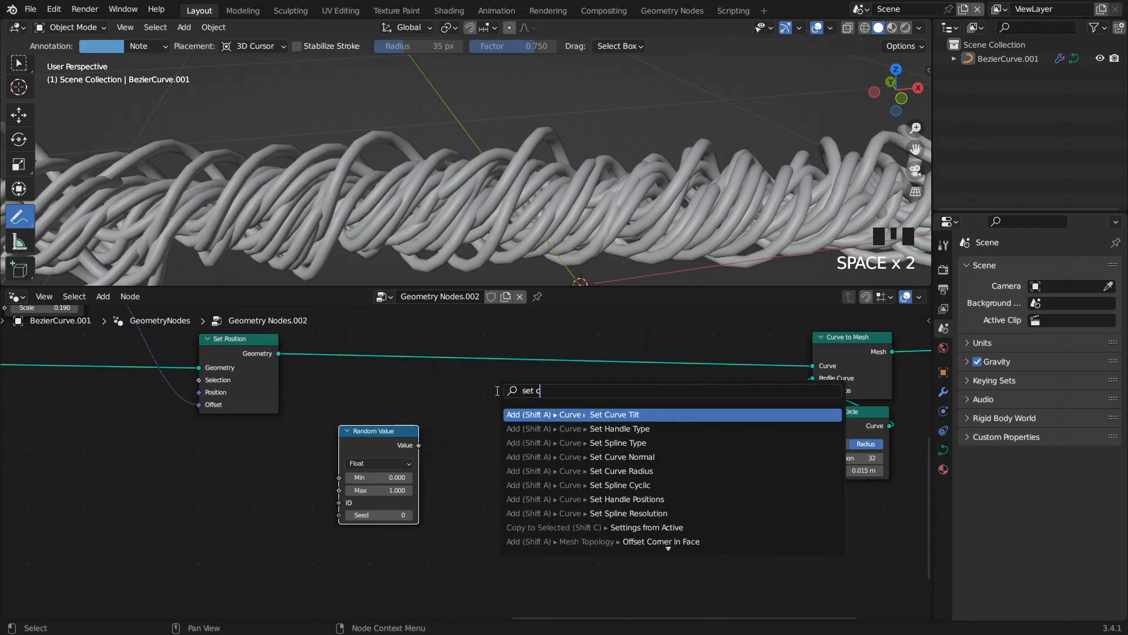
text(urve radius)
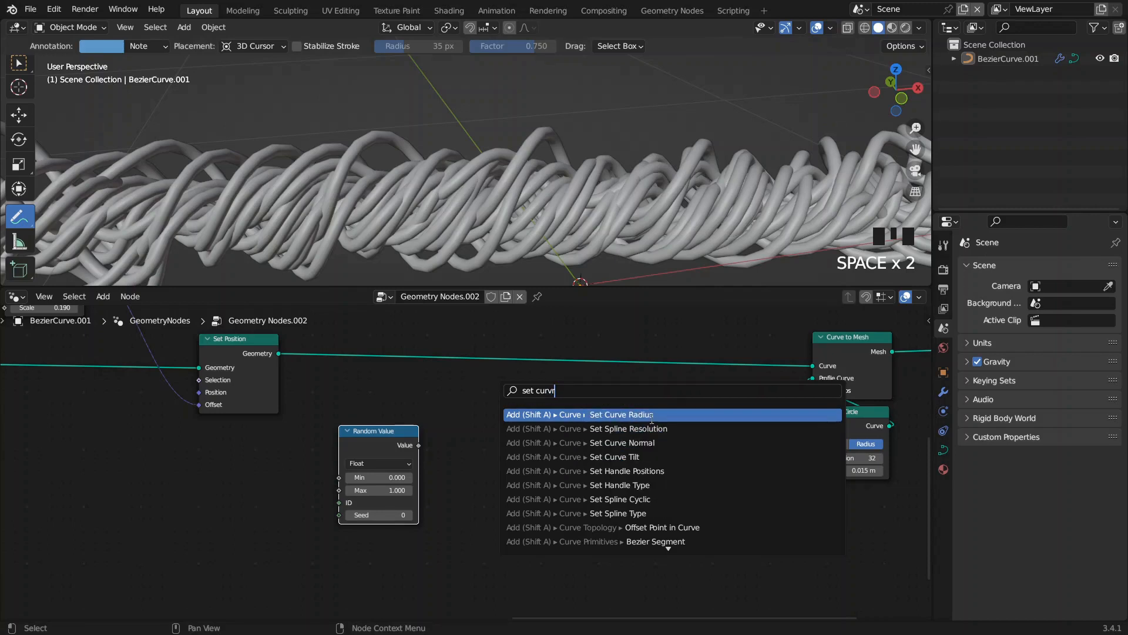
key(Return)
click(474, 339)
click(527, 399)
text(1)
key(Return)
Step: Connect the new Random Value node's output to the Radius of Set Curve Radius and reposition the Random Value node
scroll(564, 233, down, 2)
middle_click(414, 481)
drag(416, 445, 443, 436)
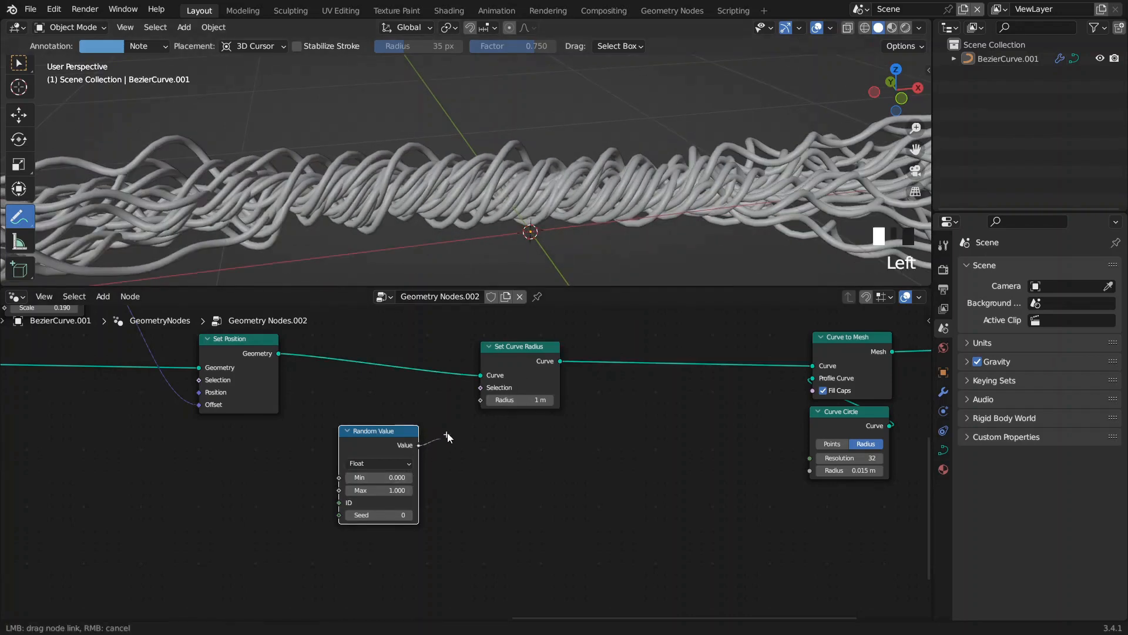
drag(484, 398, 481, 400)
scroll(444, 212, up, 3)
shift+middle_drag(435, 194, 558, 210)
scroll(397, 172, up, 1)
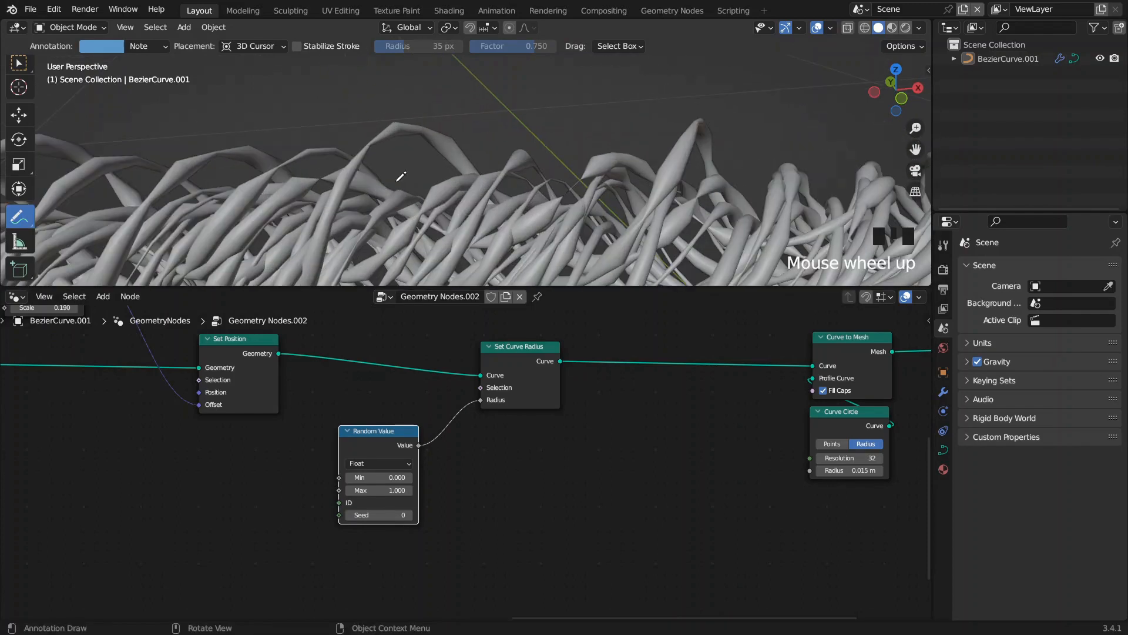
drag(361, 441, 377, 429)
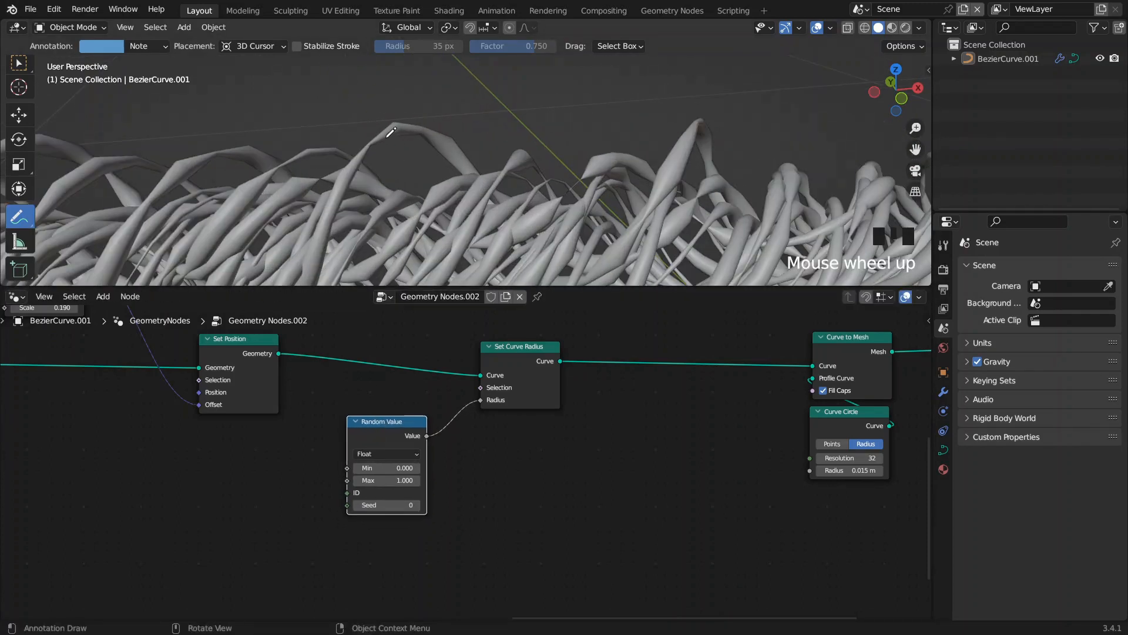
Step: Add a reroute on the Duplicate Index link and connect it to the new Random Value node's ID
scroll(363, 407, down, 5)
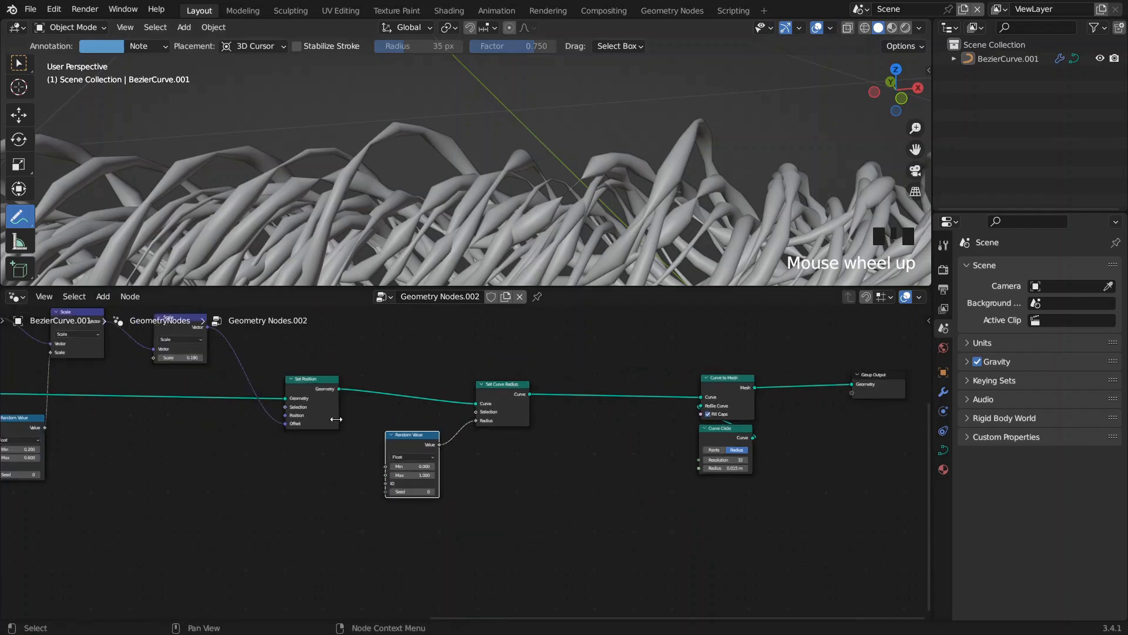
scroll(555, 431, up, 1)
scroll(483, 420, down, 1)
scroll(338, 430, up, 6)
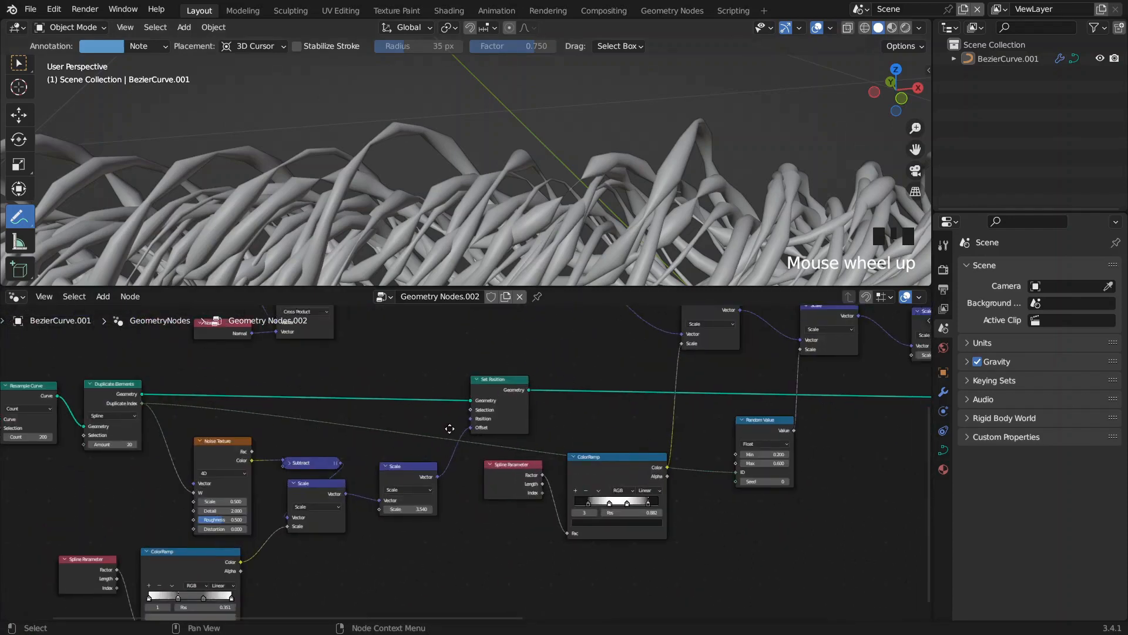
middle_drag(478, 442, 414, 413)
shift+right_drag(637, 421, 654, 476)
middle_drag(655, 476, 359, 439)
drag(348, 419, 812, 441)
middle_drag(709, 433, 574, 434)
shift+middle_drag(621, 206, 533, 169)
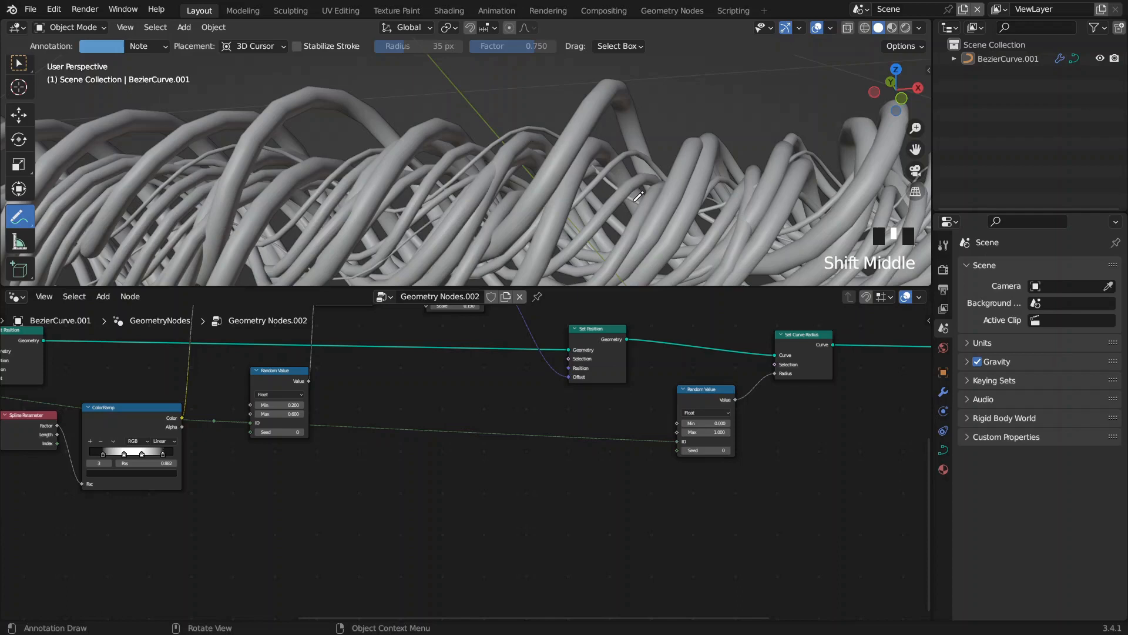
Step: Try a Min of 0.2 on the radius Random Value node, settle on 0.3, and set Max to 1.1
middle_drag(598, 354, 472, 365)
scroll(579, 446, up, 3)
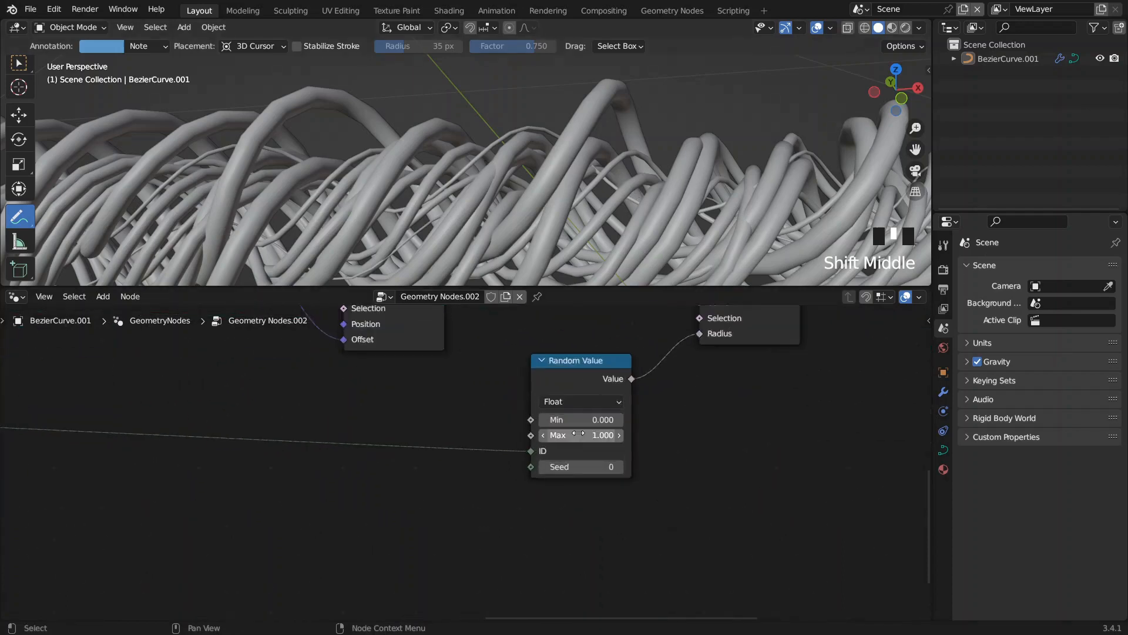
click(632, 409)
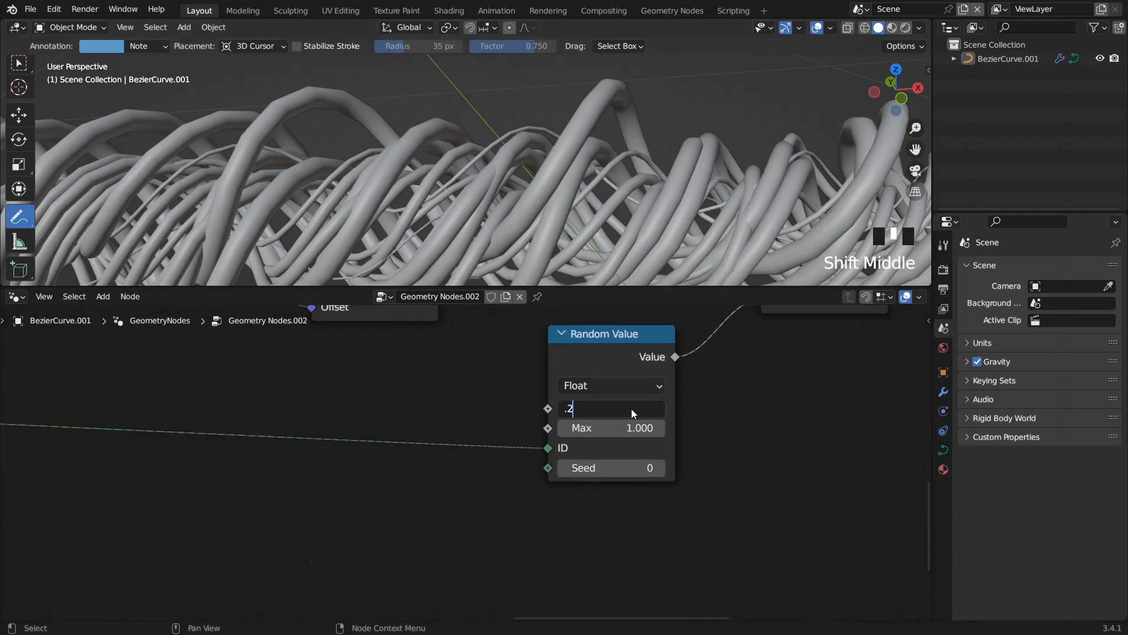
text(.2)
click(631, 408)
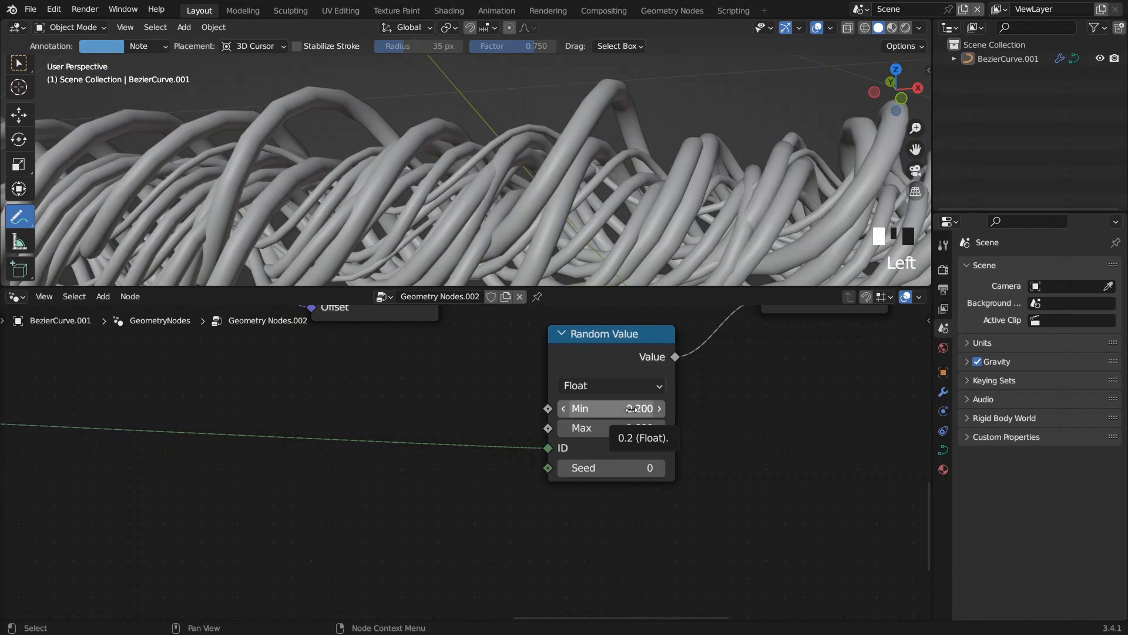
click(625, 408)
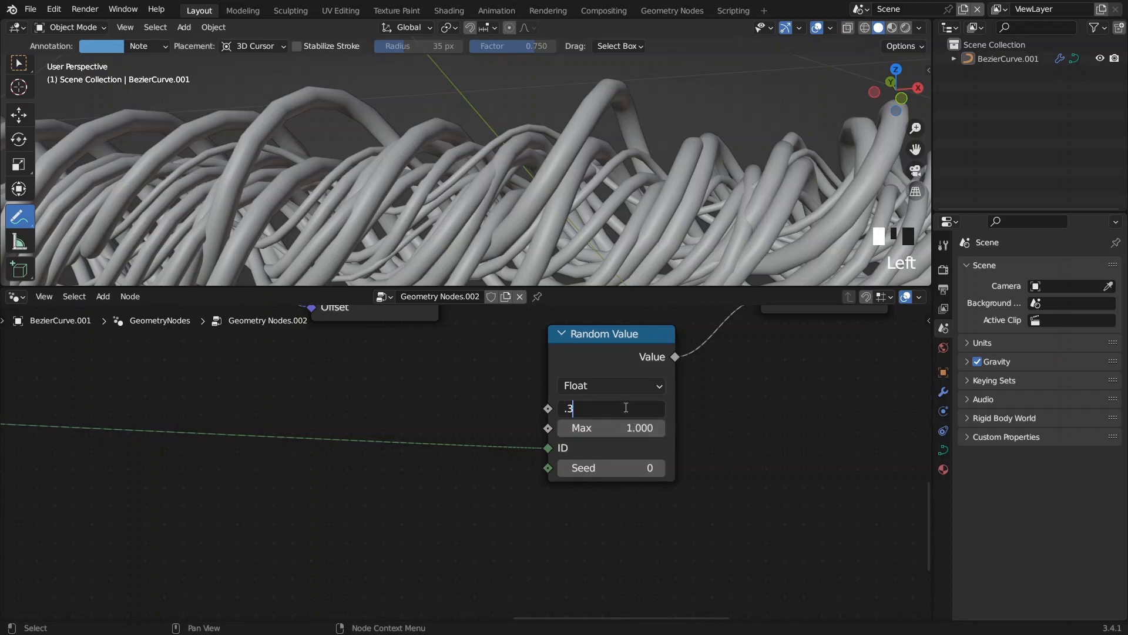
text(.3)
key(Tab)
text(1.1)
key(Return)
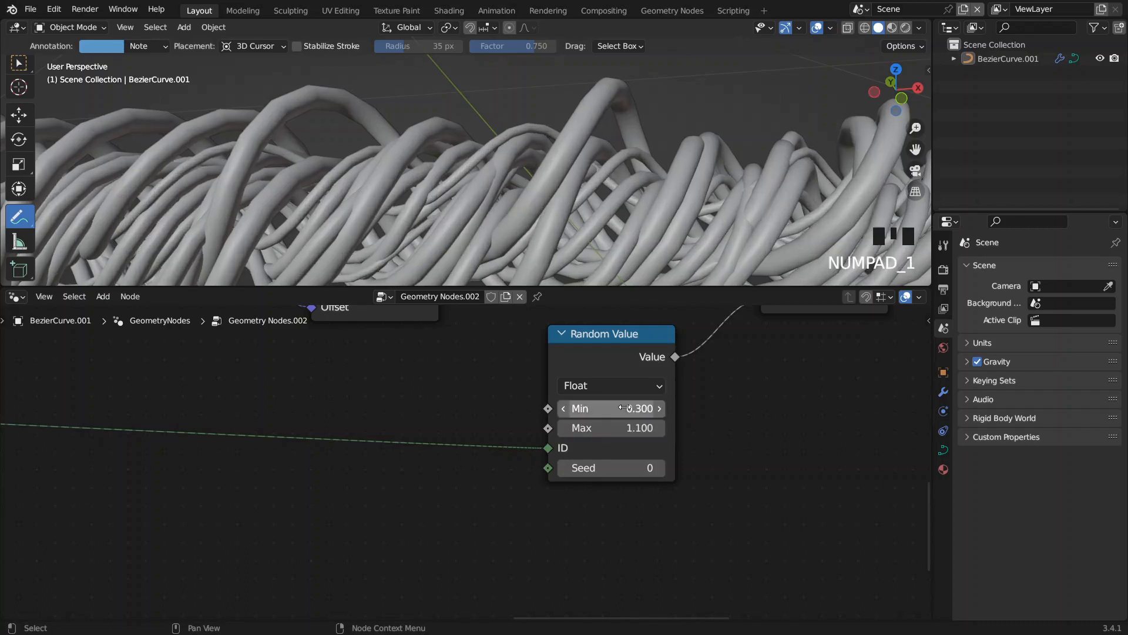
Step: Set the Max of the Random Value node driving the curve radius to 1
scroll(587, 235, down, 3)
click(615, 427)
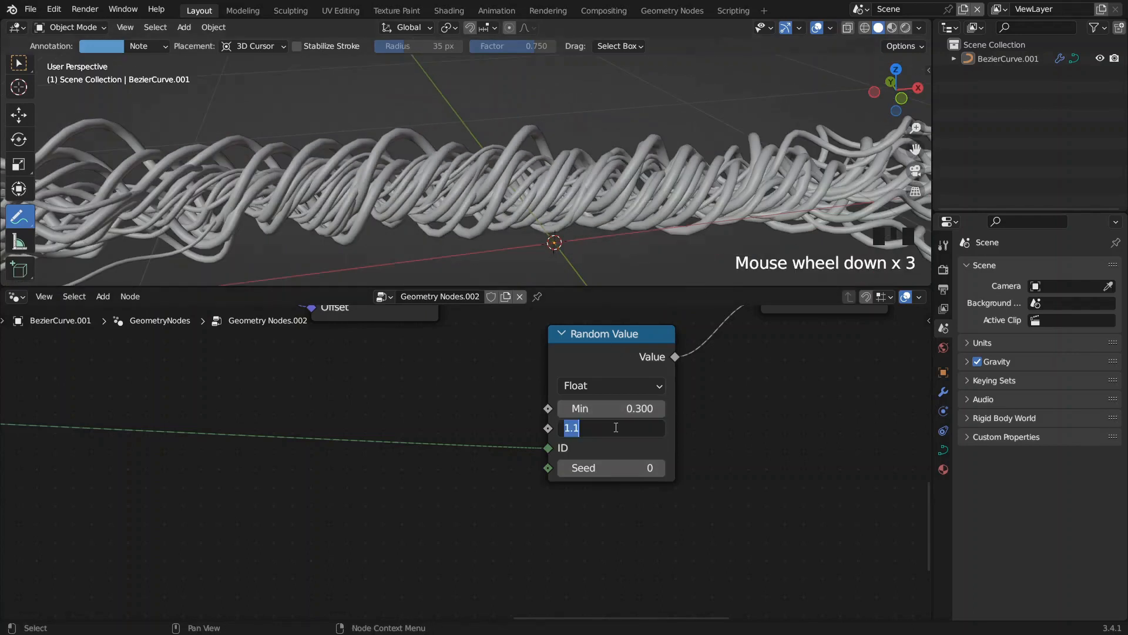
text(1)
key(Return)
shift+middle_drag(729, 194, 518, 202)
scroll(564, 194, down, 2)
scroll(717, 372, down, 2)
shift+middle_drag(717, 372, 547, 472)
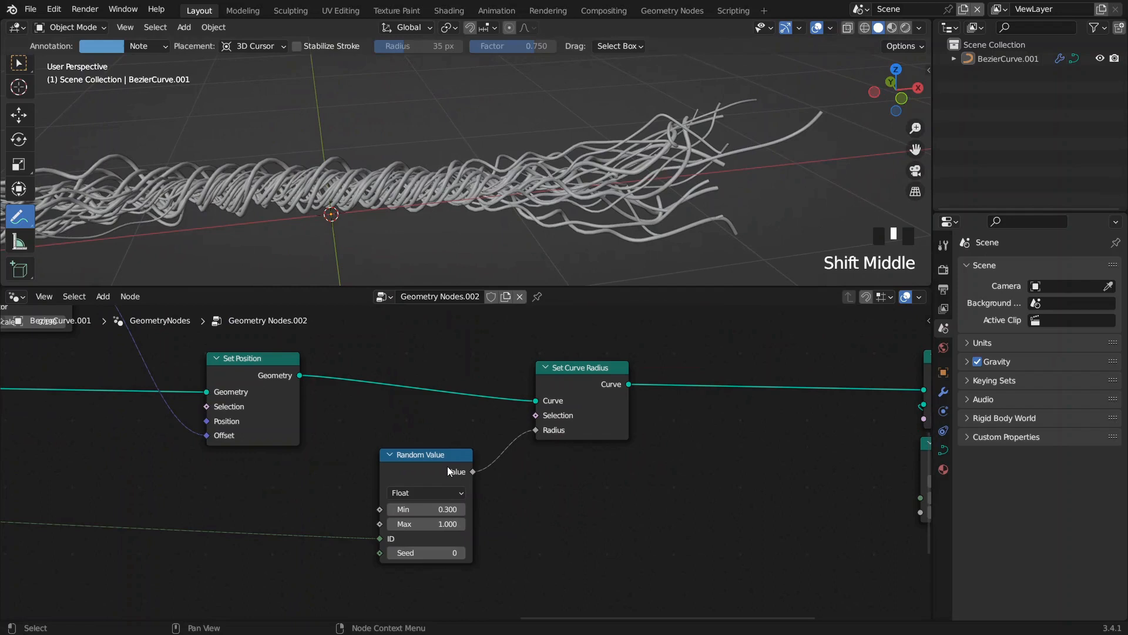
Step: Space out the radius Random Value and Set Curve Radius nodes for a cleaner layout
drag(422, 465, 365, 476)
middle_drag(469, 456, 548, 418)
drag(658, 385, 716, 365)
Step: Try moving the curve's end control point in Edit Mode to test how the strands follow
scroll(528, 200, down, 2)
shift+middle_drag(529, 200, 583, 161)
key(Tab)
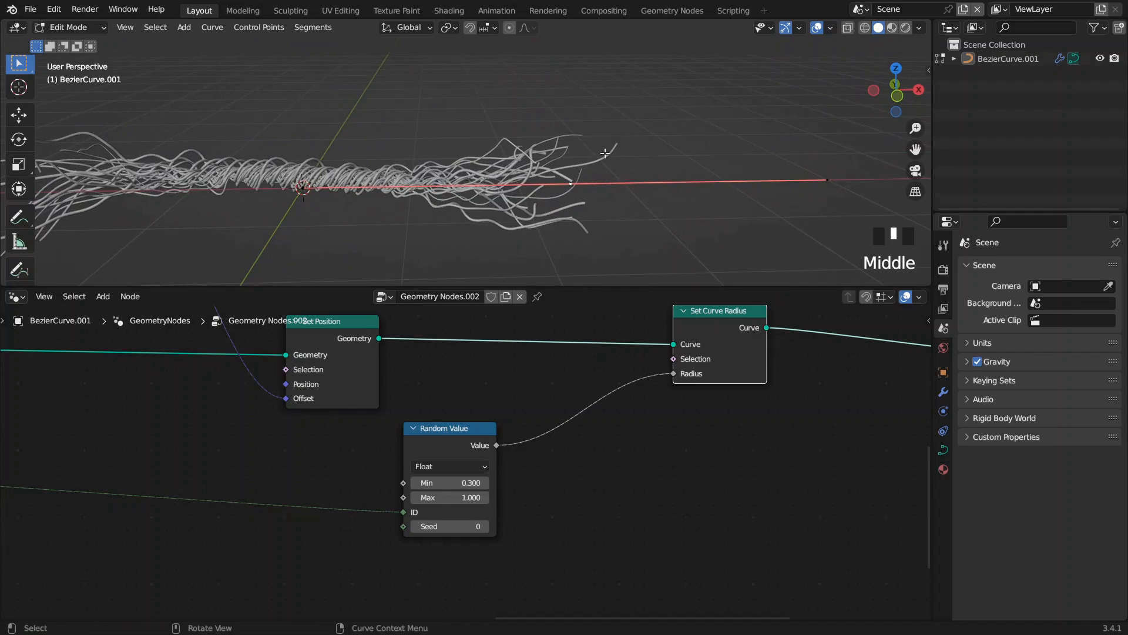
key(g)
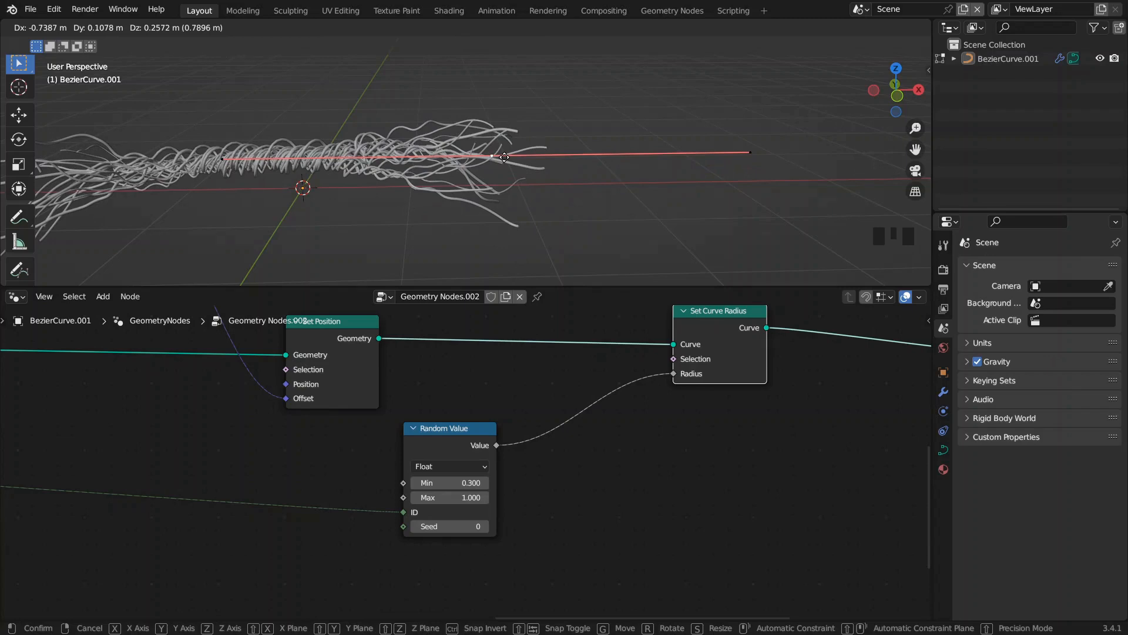
right_click(504, 158)
Step: Duplicate the Spline Parameter and ColorRamp nodes and place the copies below the radius Random Value node
middle_drag(542, 418, 627, 313)
scroll(291, 469, down, 5)
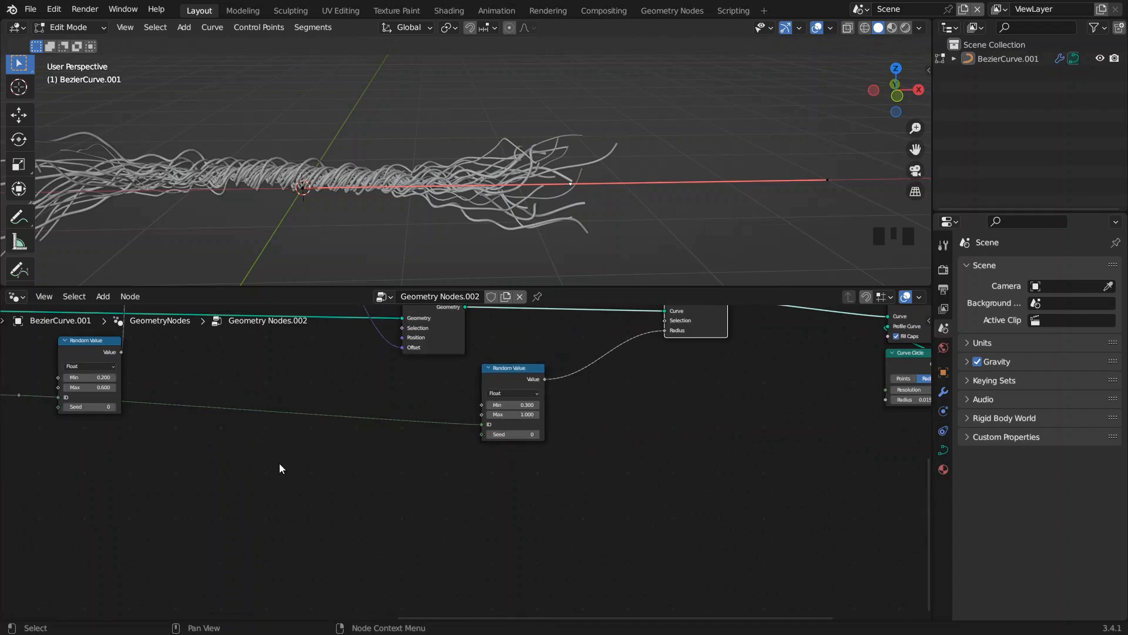
ctrl+scroll(362, 432, left, 10)
drag(398, 483, 316, 393)
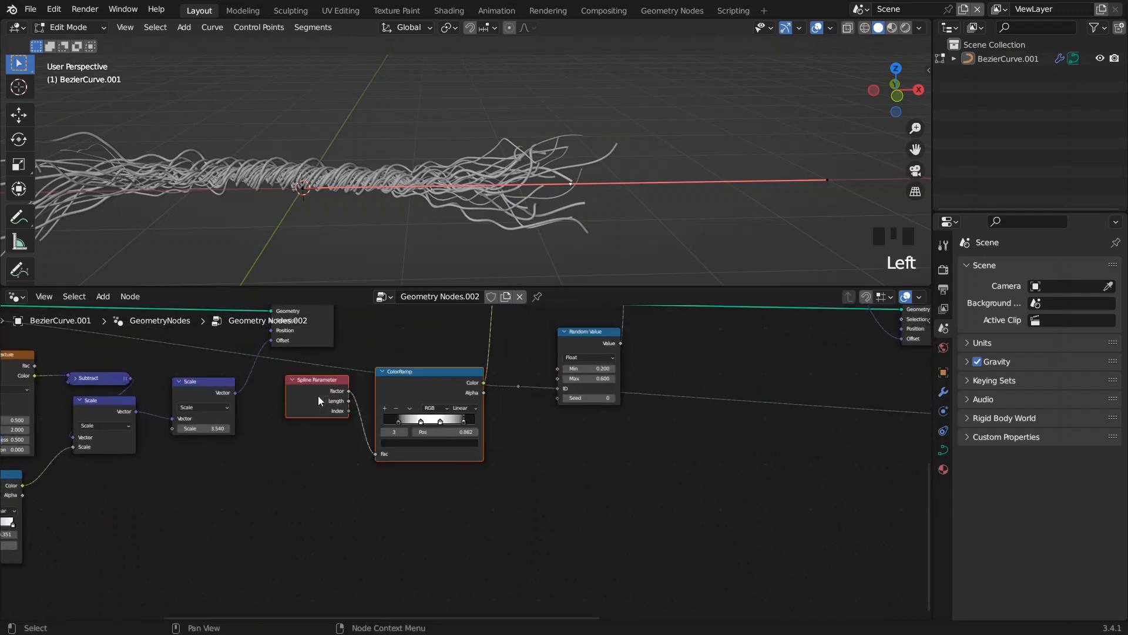
ctrl+scroll(344, 495, right, 4)
key(shift+d)
middle_drag(343, 533, 111, 522)
scroll(374, 460, up, 5)
middle_drag(356, 397, 468, 421)
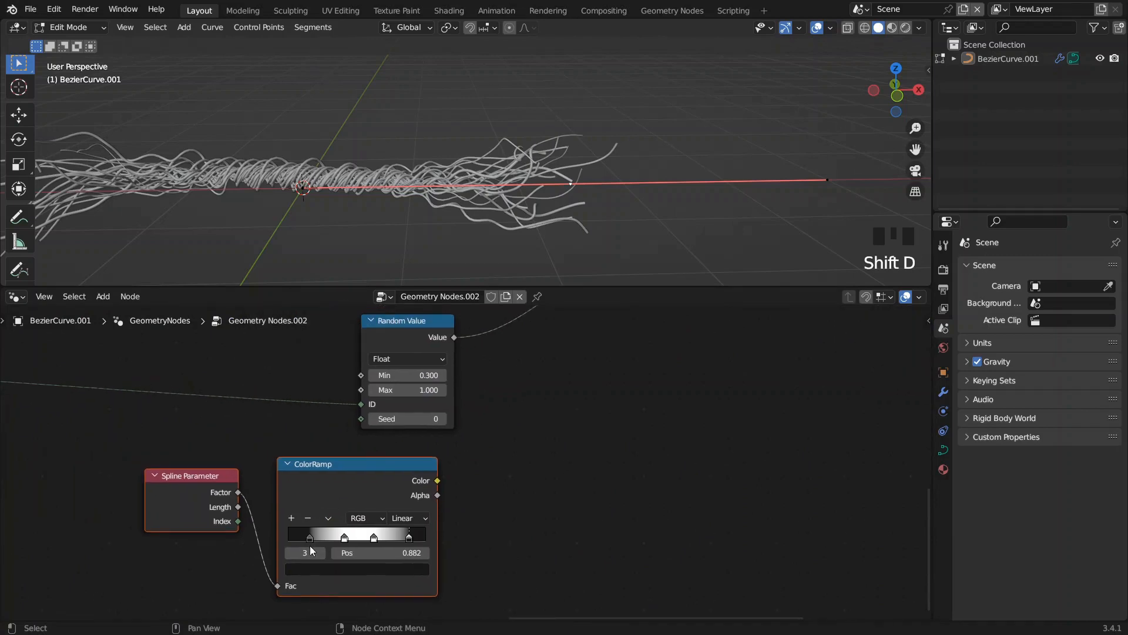
Step: Reduce the duplicated ColorRamp to a white stop at 0 and a near-black stop at 1.000 with a colour Value of 0.004
click(310, 539)
click(307, 518)
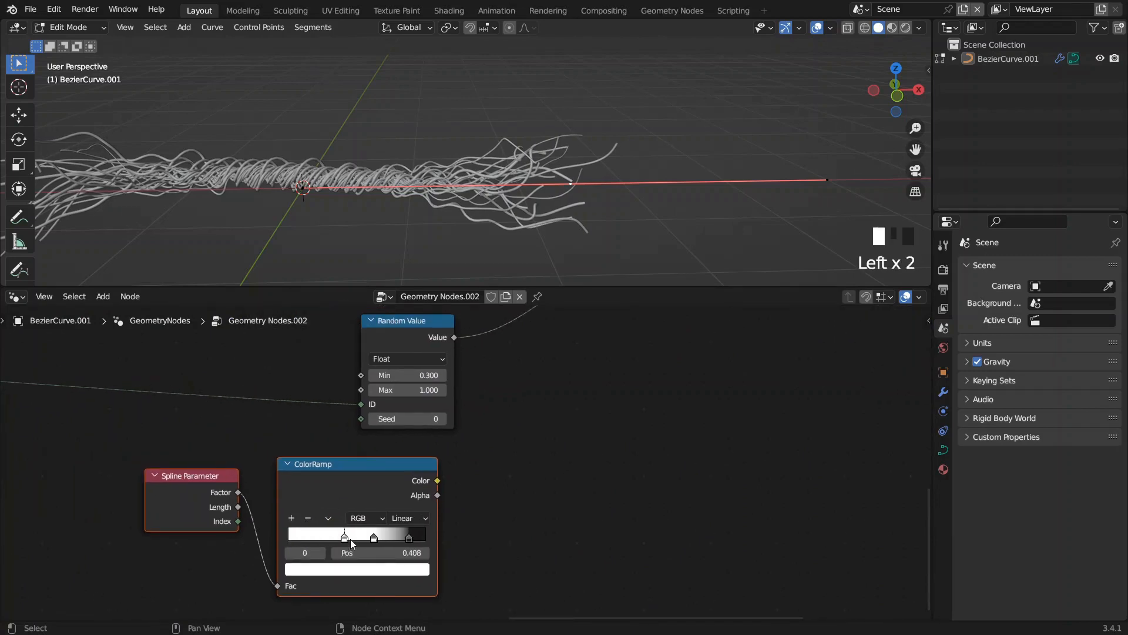
click(372, 537)
click(307, 518)
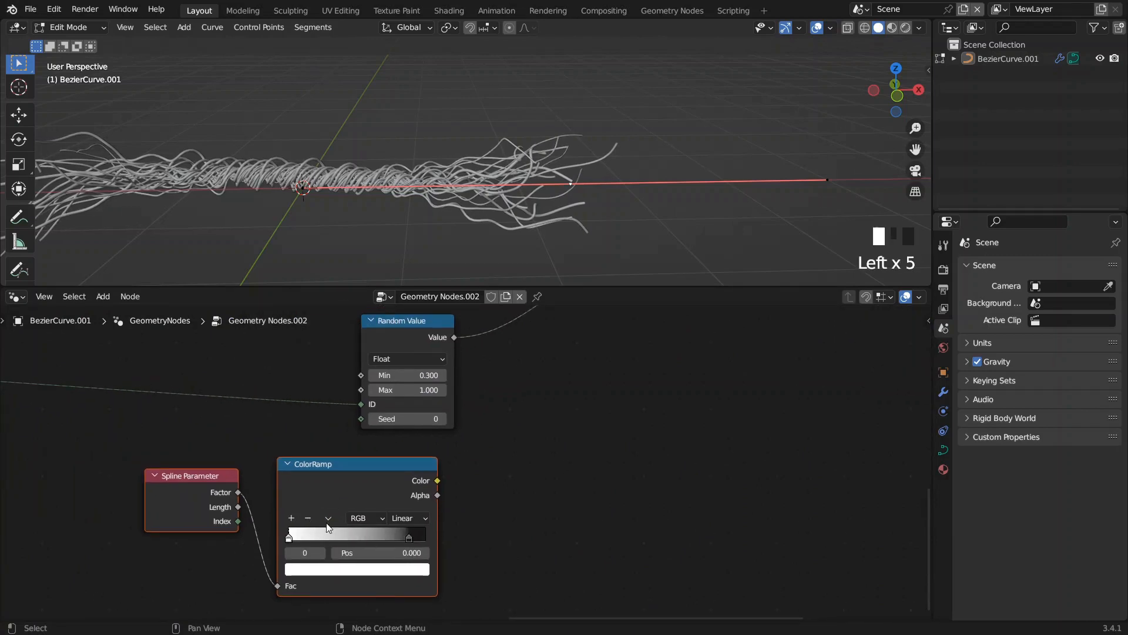
click(409, 537)
click(410, 568)
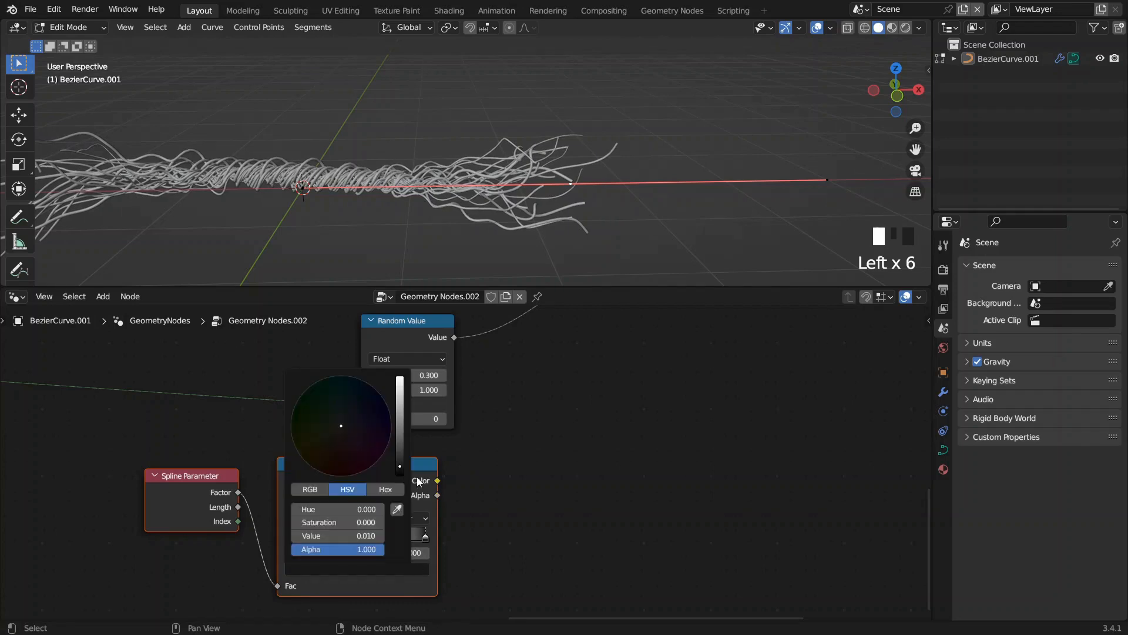
drag(400, 466, 399, 467)
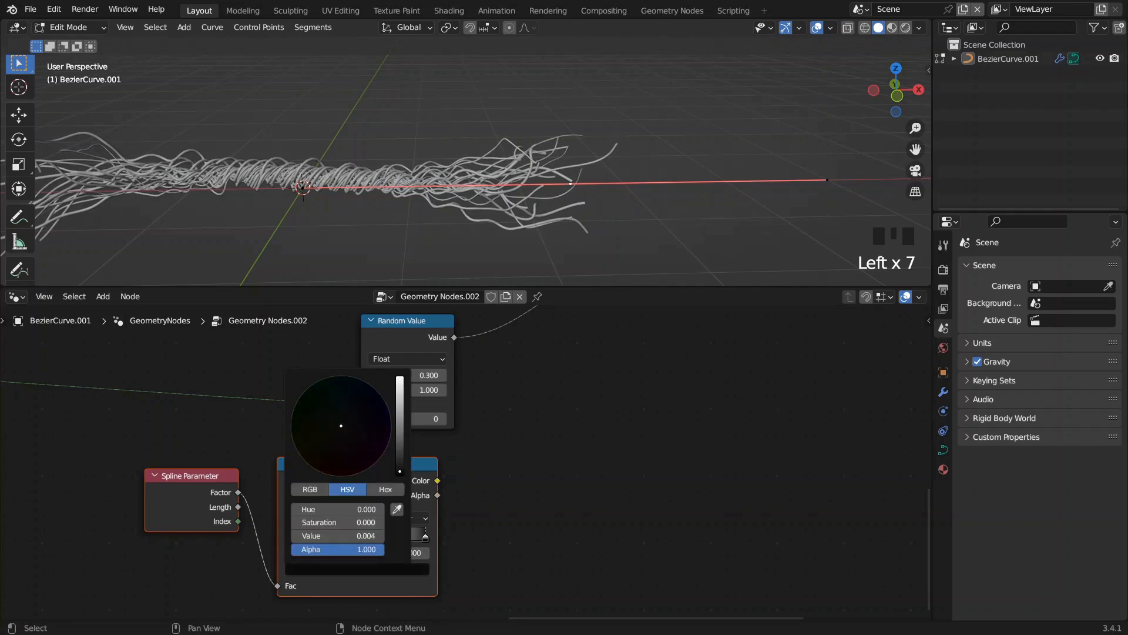
Step: Add a Math Multiply node fed by the radius Random Value node's output
middle_drag(462, 436, 379, 526)
middle_drag(494, 419, 544, 403)
drag(419, 409, 533, 459)
text(mul)
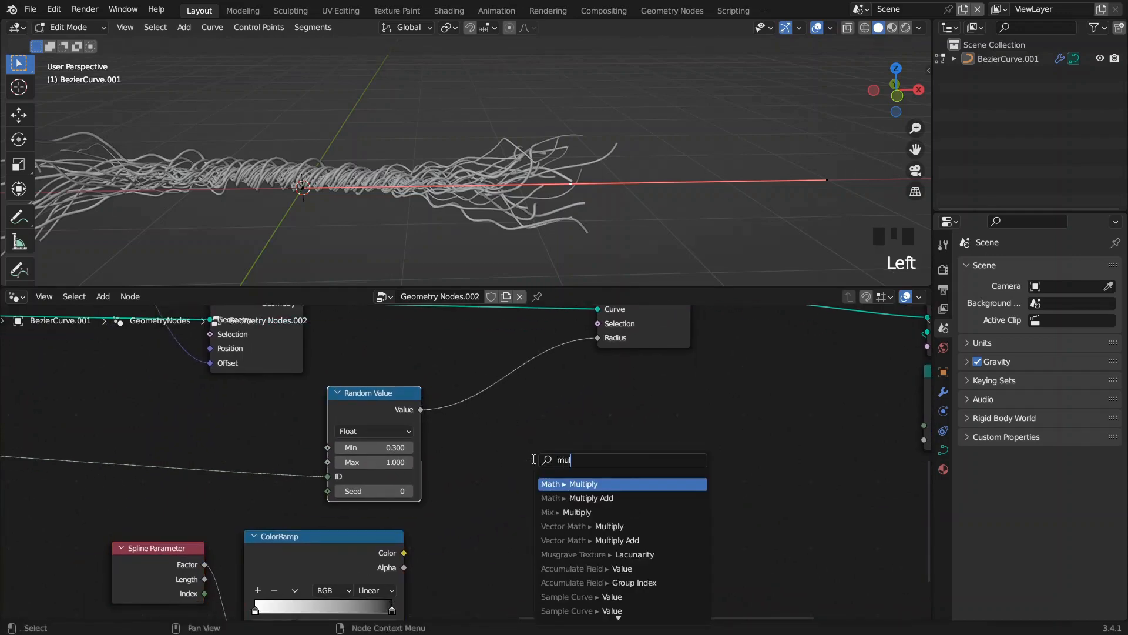
key(Return)
click(518, 455)
Step: Connect the duplicated ColorRamp's Color to the second Multiply input and the Multiply output to Set Curve Radius's Radius
middle_drag(405, 572, 442, 505)
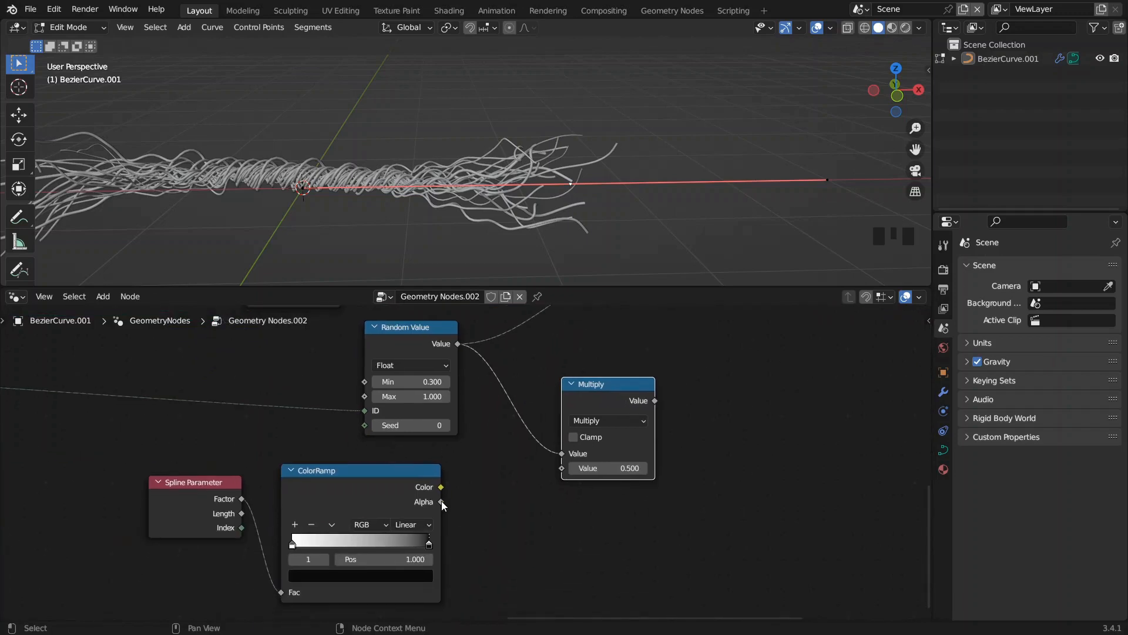
drag(443, 488, 560, 469)
middle_drag(536, 427, 489, 518)
drag(560, 477, 588, 362)
Step: Annotate the rope's start with 0 and its end with 1 in Object Mode, and erase both marks
shift+middle_drag(476, 204, 635, 193)
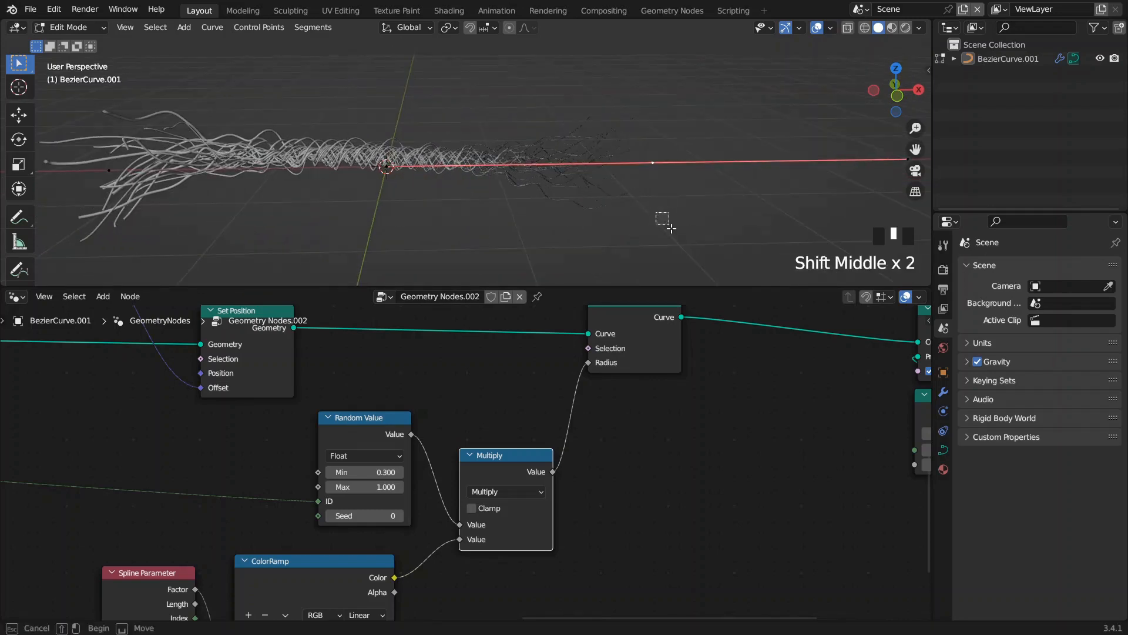
click(122, 160)
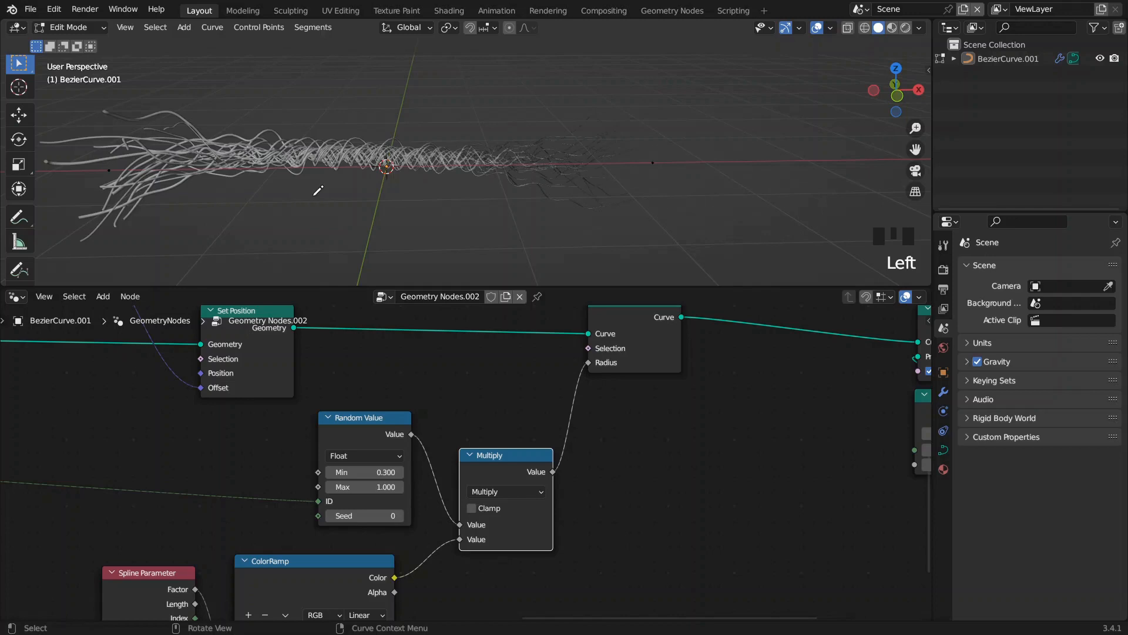
key(Tab)
drag(616, 199, 609, 231)
mouse_move(528, 197)
shift+middle_down()
mouse_move(552, 188)
mouse_move(551, 201)
shift+middle_up()
mouse_move(178, 214)
mouse_down()
mouse_move(197, 223)
mouse_move(184, 218)
mouse_up()
middle_drag(422, 439, 421, 323)
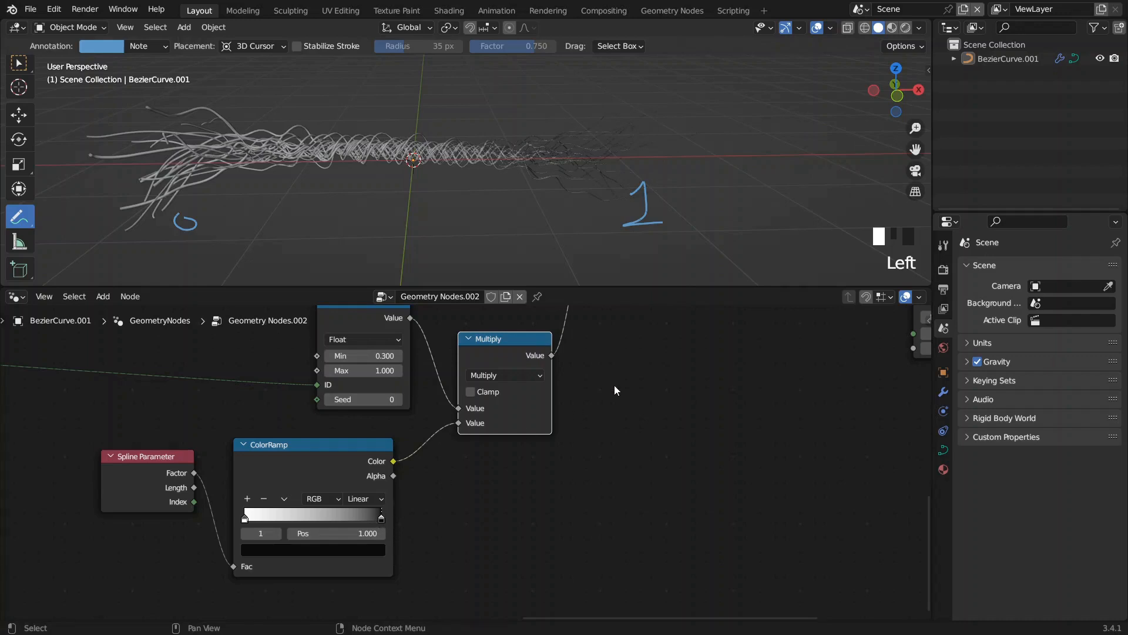
middle_drag(629, 333, 614, 372)
ctrl+drag(638, 188, 672, 207)
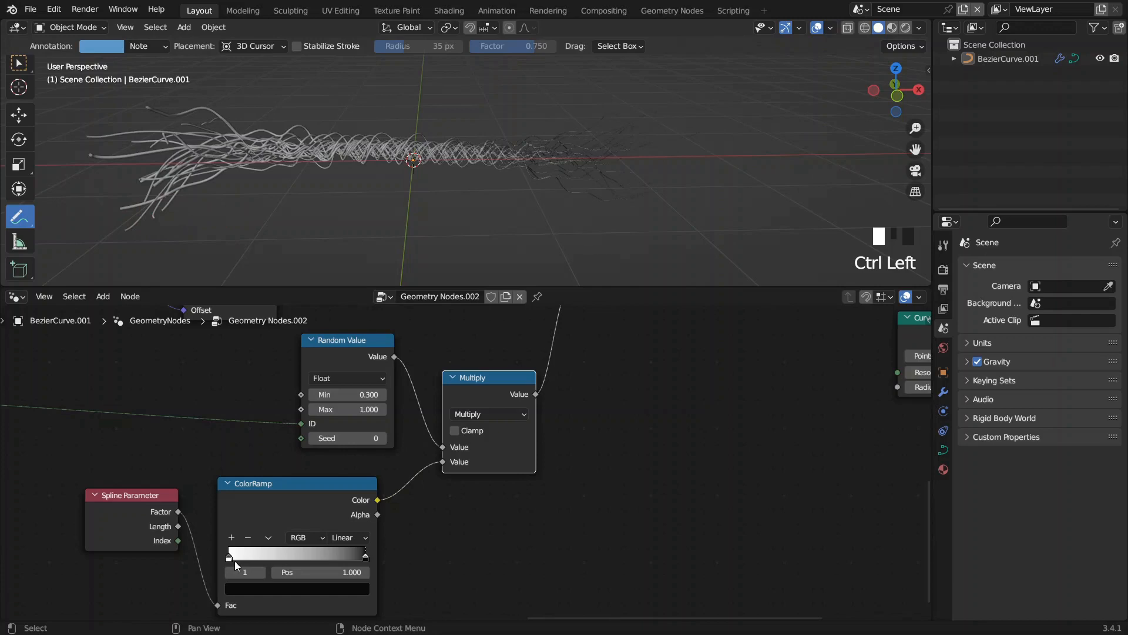
Step: Try the radius ColorRamp's white stop at position 0.889 and settle on 0.924 so only the strand tips taper
drag(230, 557, 357, 564)
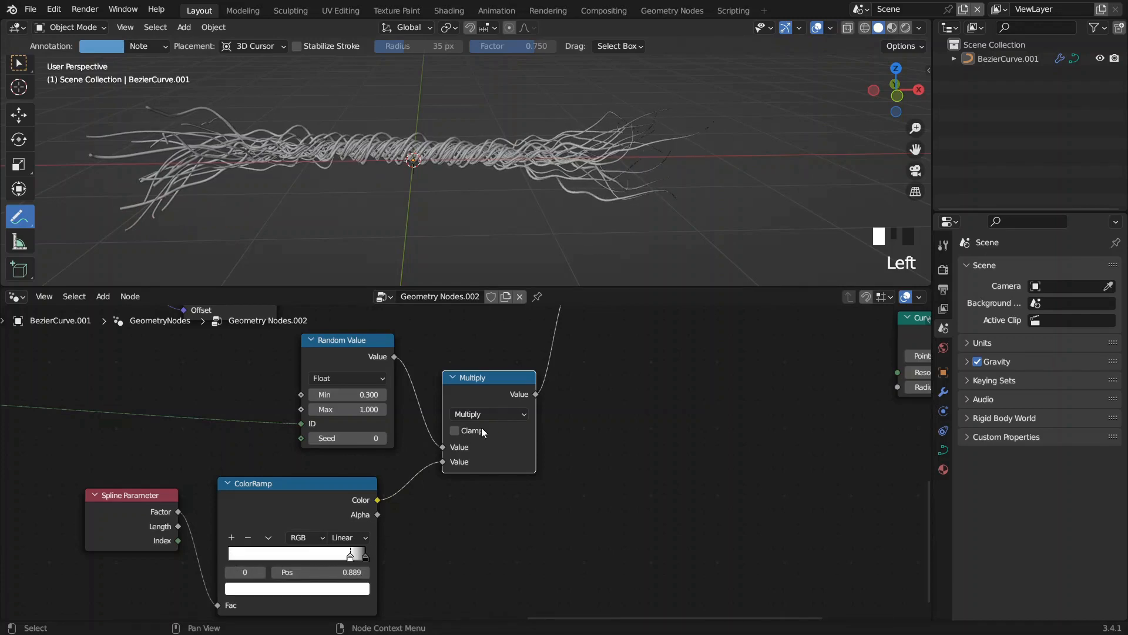
shift+middle_drag(700, 105, 557, 150)
scroll(614, 188, up, 3)
scroll(615, 188, up, 2)
scroll(675, 171, down, 4)
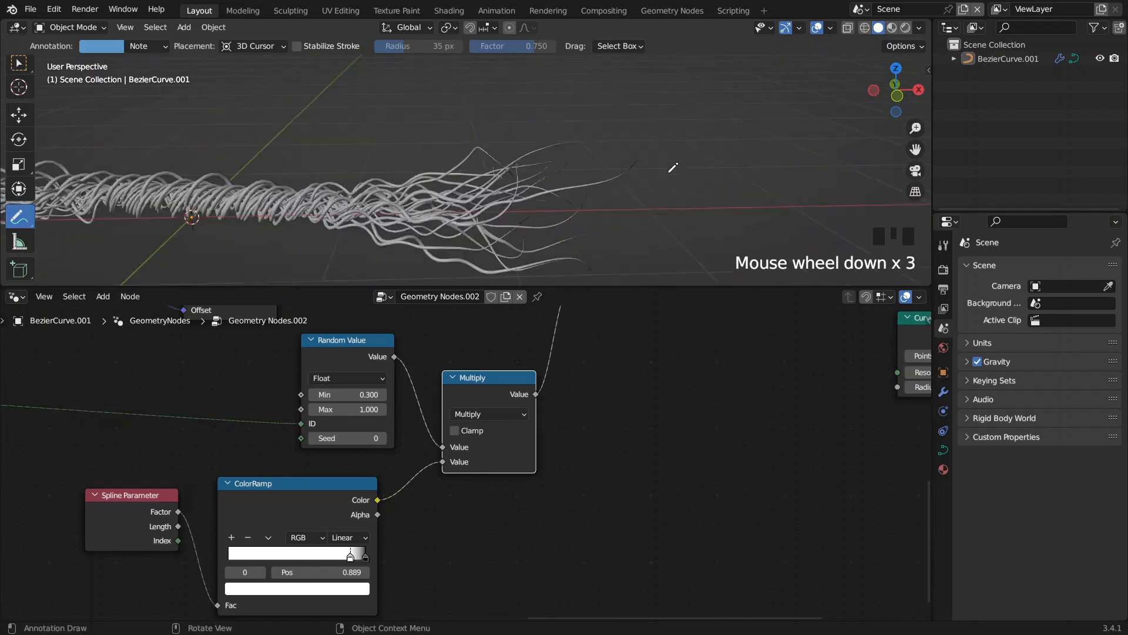
scroll(411, 559, up, 2)
drag(343, 531, 348, 532)
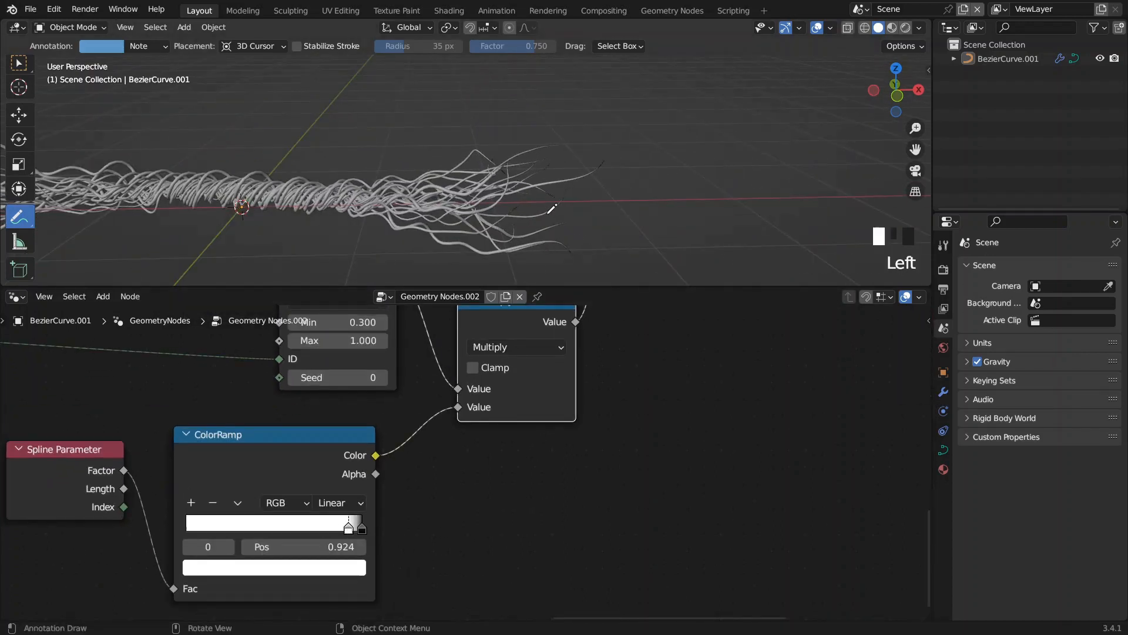
Step: Move the curve's end control point outward to stretch the rope and back inward to shorten it in Edit Mode
middle_drag(553, 209, 567, 259)
key(Tab)
click(533, 185)
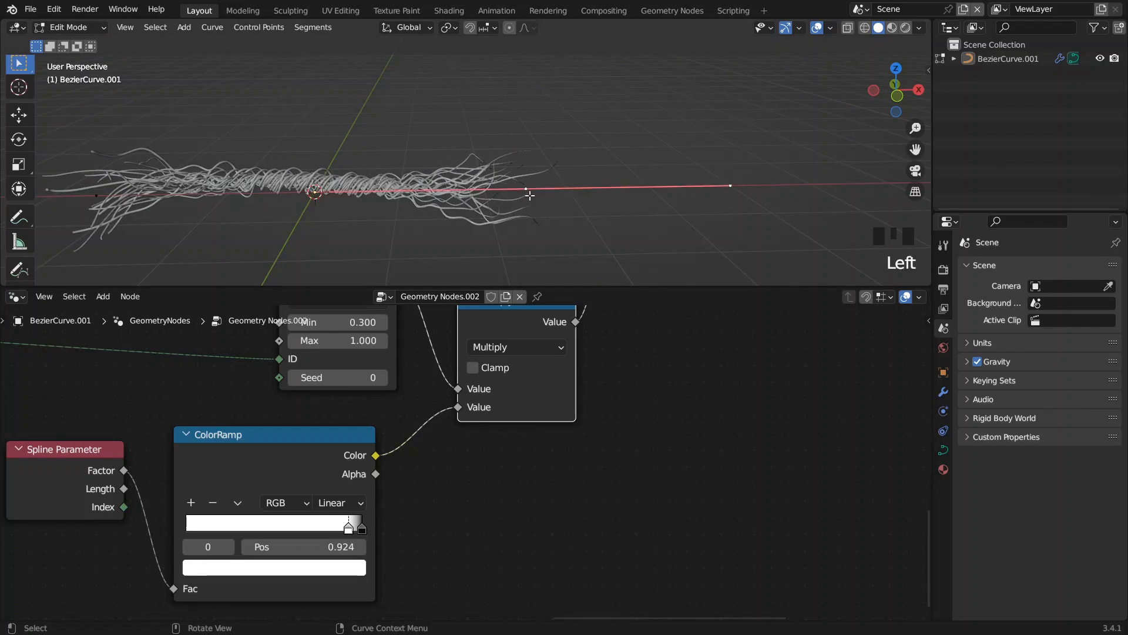
key(g)
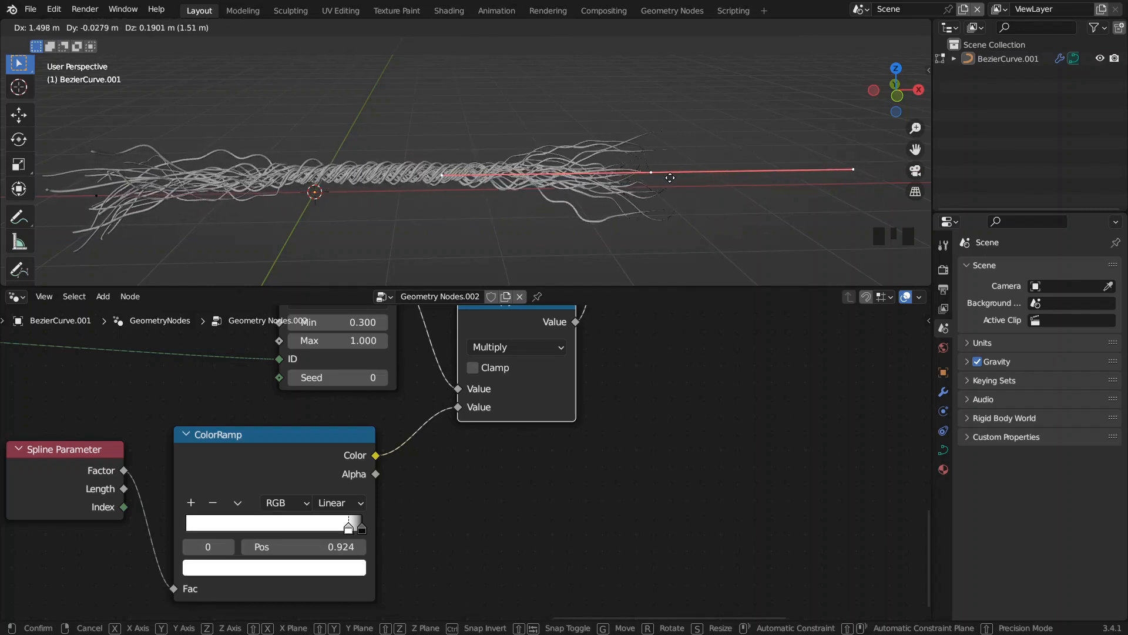
click(705, 174)
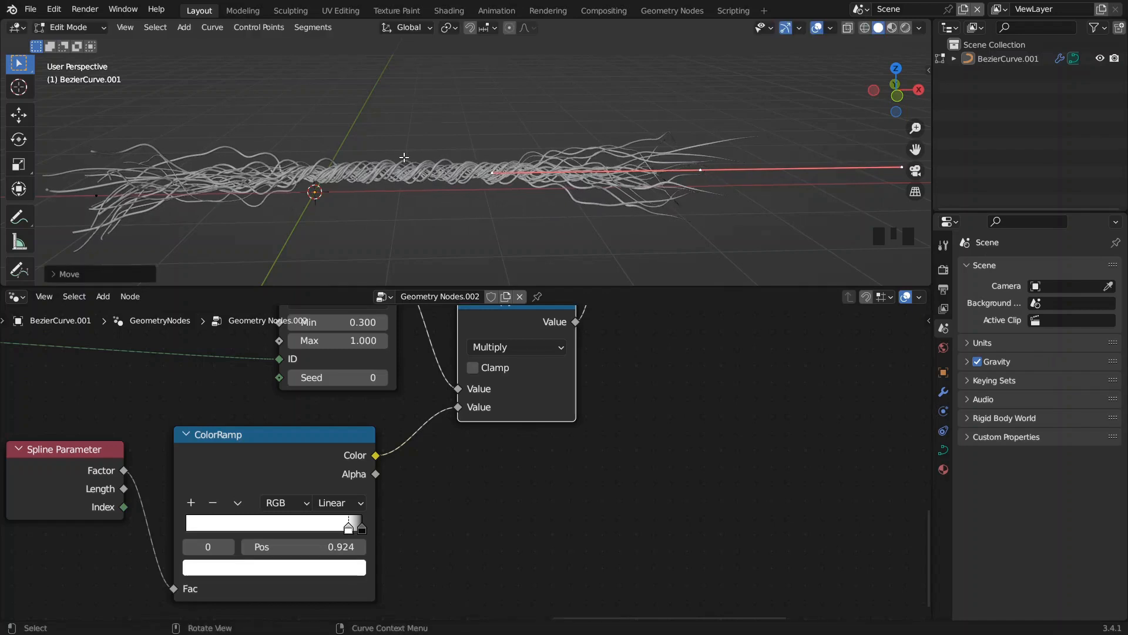
key(g)
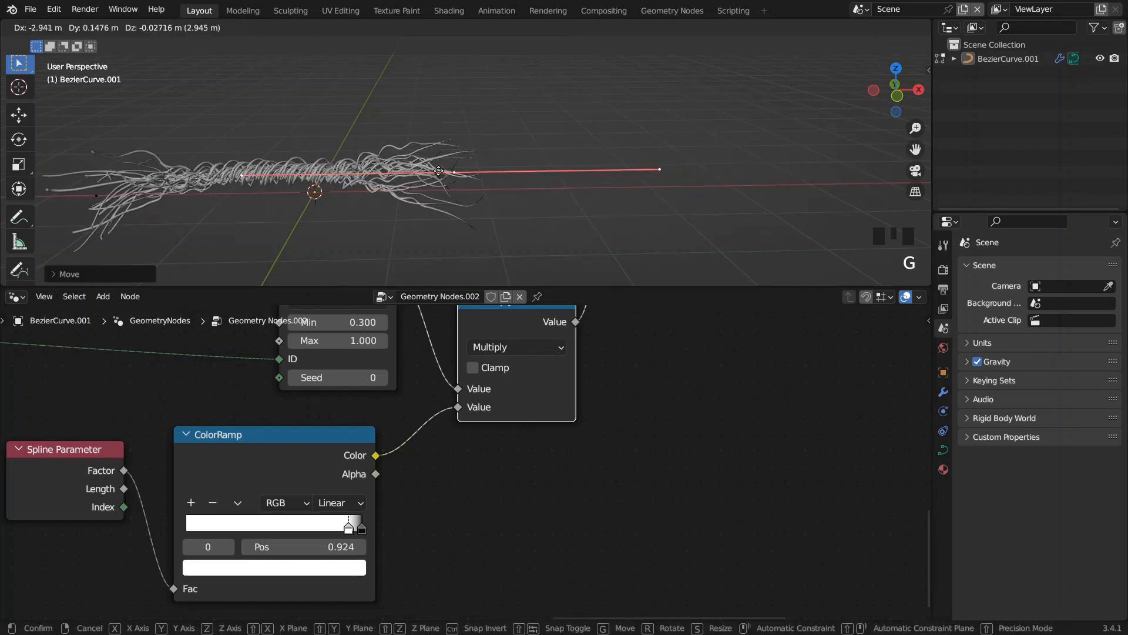
click(497, 175)
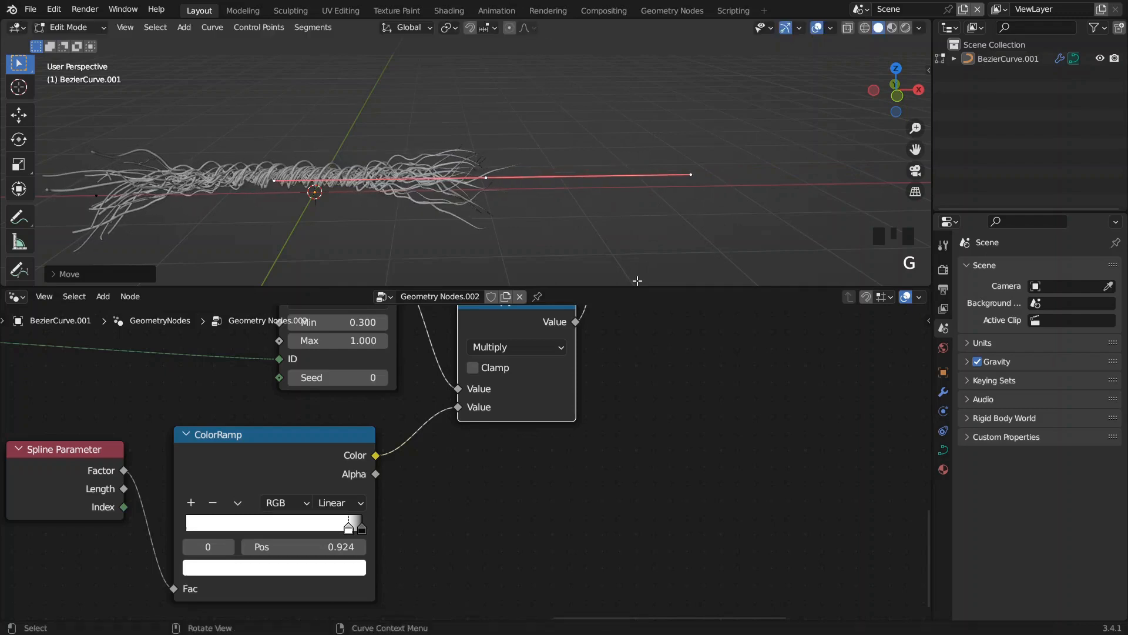
Step: Move the curve's end control point sideways to test how the rope bends
middle_drag(527, 201, 418, 254)
shift+middle_drag(513, 166, 488, 246)
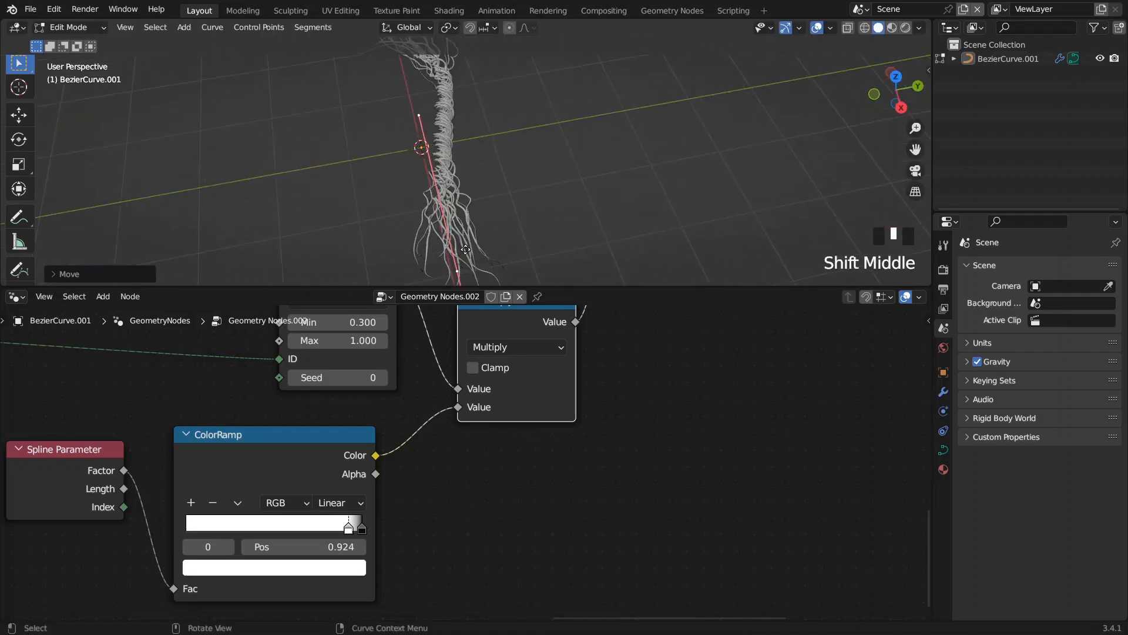
key(g)
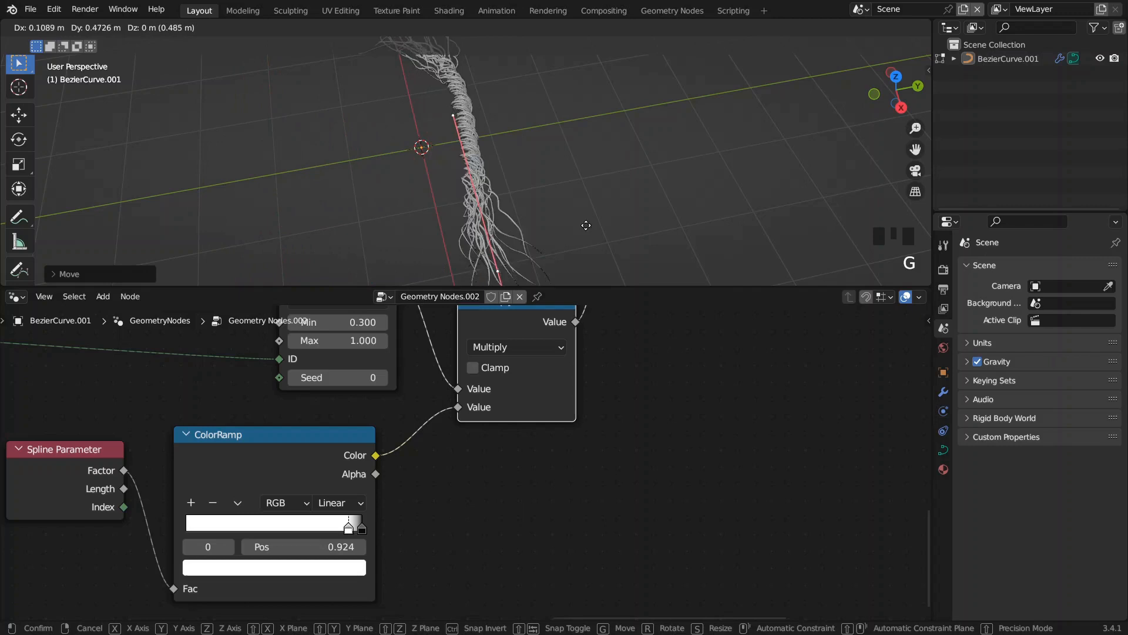
click(415, 196)
middle_drag(415, 196, 629, 176)
Step: Move the Curve to Mesh, Curve Circle and Group Output nodes further along to free space in the node tree
scroll(617, 384, down, 3)
middle_drag(584, 380, 452, 458)
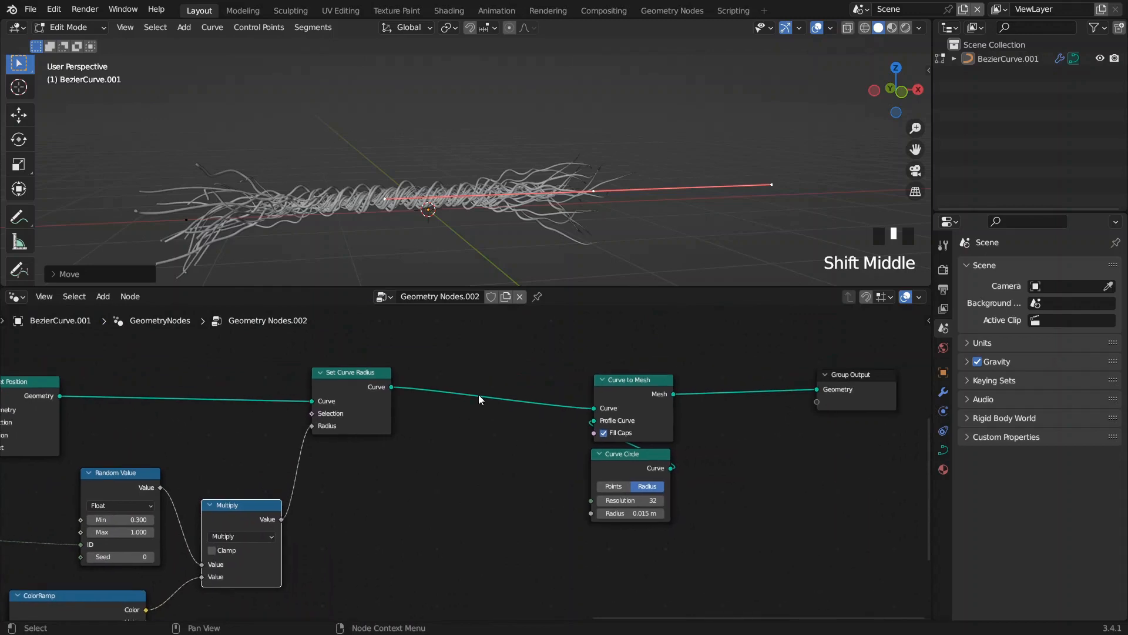
middle_drag(476, 372, 521, 365)
middle_drag(431, 179, 405, 226)
scroll(386, 199, up, 2)
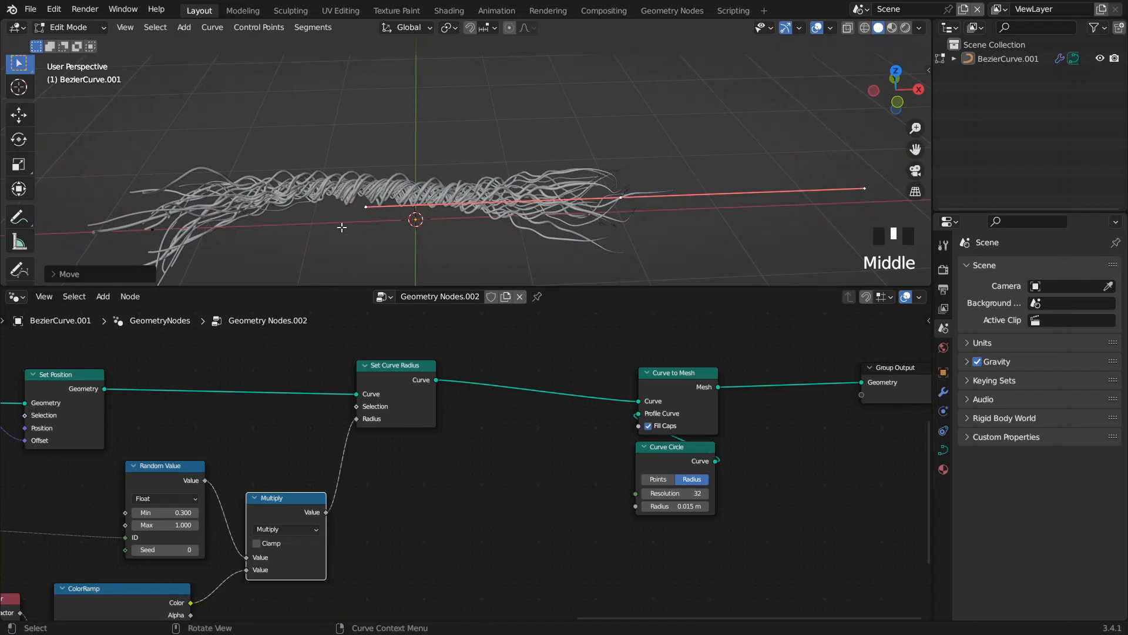
scroll(516, 428, down, 3)
middle_drag(492, 421, 486, 448)
scroll(565, 399, down, 4)
scroll(562, 400, up, 6)
scroll(485, 446, down, 2)
drag(540, 384, 790, 525)
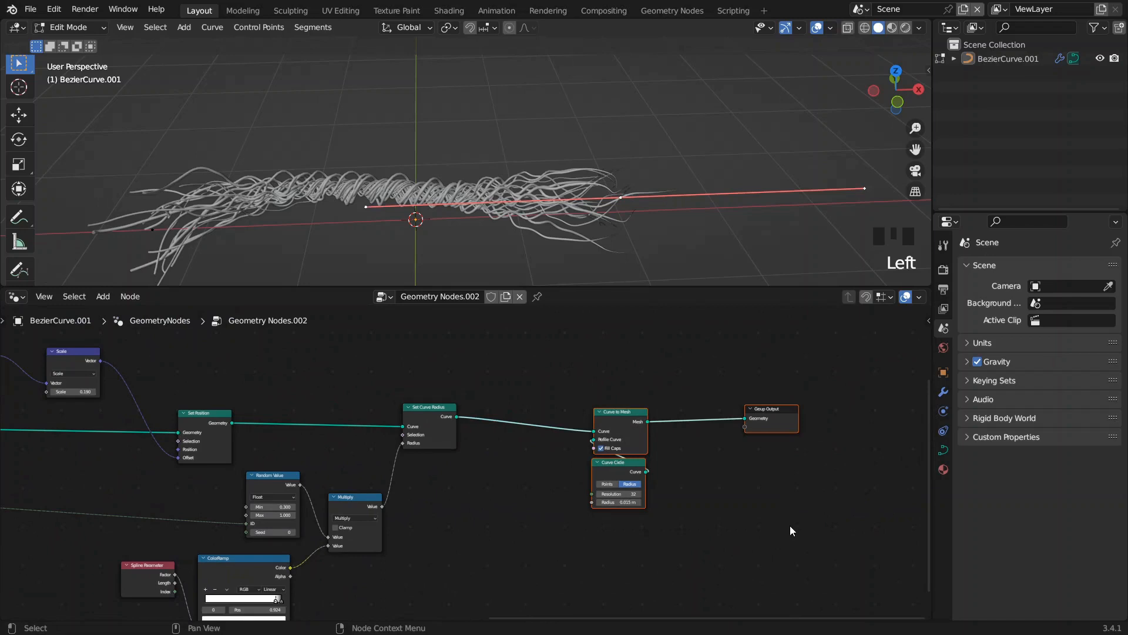
key(g)
click(921, 516)
Step: Move Set Curve Radius and its Random Value, Multiply, ColorRamp and Spline Parameter nodes up to the Curve to Mesh node
middle_drag(507, 449, 533, 436)
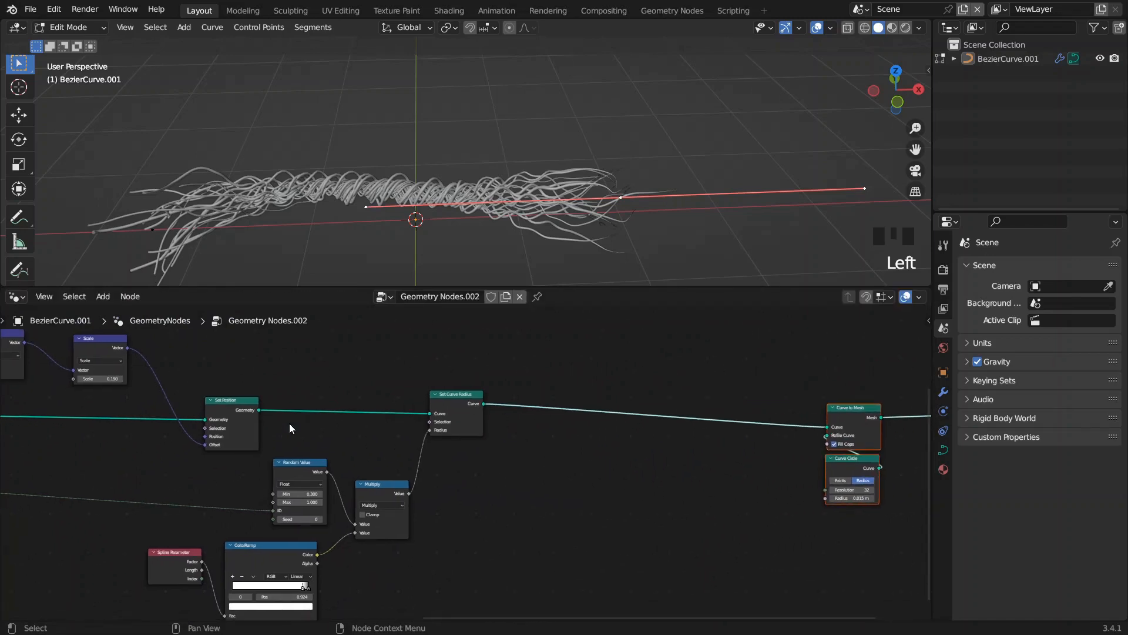
drag(525, 427, 167, 599)
key(g)
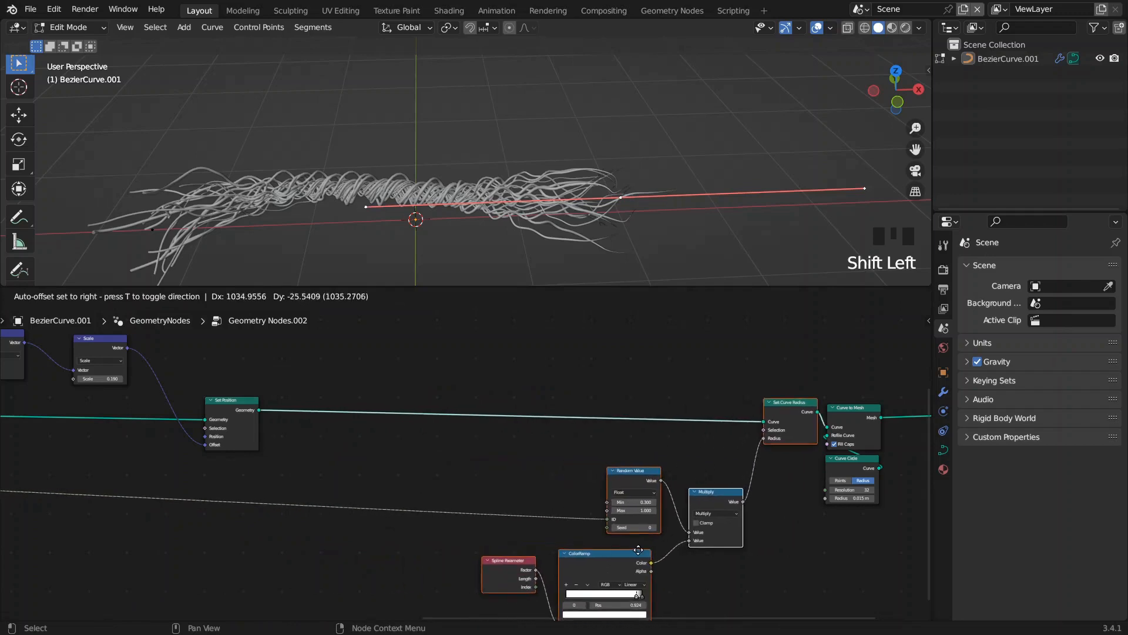
click(638, 549)
Step: Duplicate the last Set Position node and insert the copy on the link before Set Curve Radius
middle_drag(443, 478, 569, 486)
drag(369, 411, 348, 397)
key(shift+d)
click(580, 403)
Step: Duplicate the Noise Texture, Subtract, both Scale, ColorRamp and Spline Parameter nodes and place the copies below the new Set Position node
middle_drag(535, 442, 922, 447)
scroll(684, 362, down, 5)
scroll(464, 456, up, 9)
scroll(458, 454, down, 3)
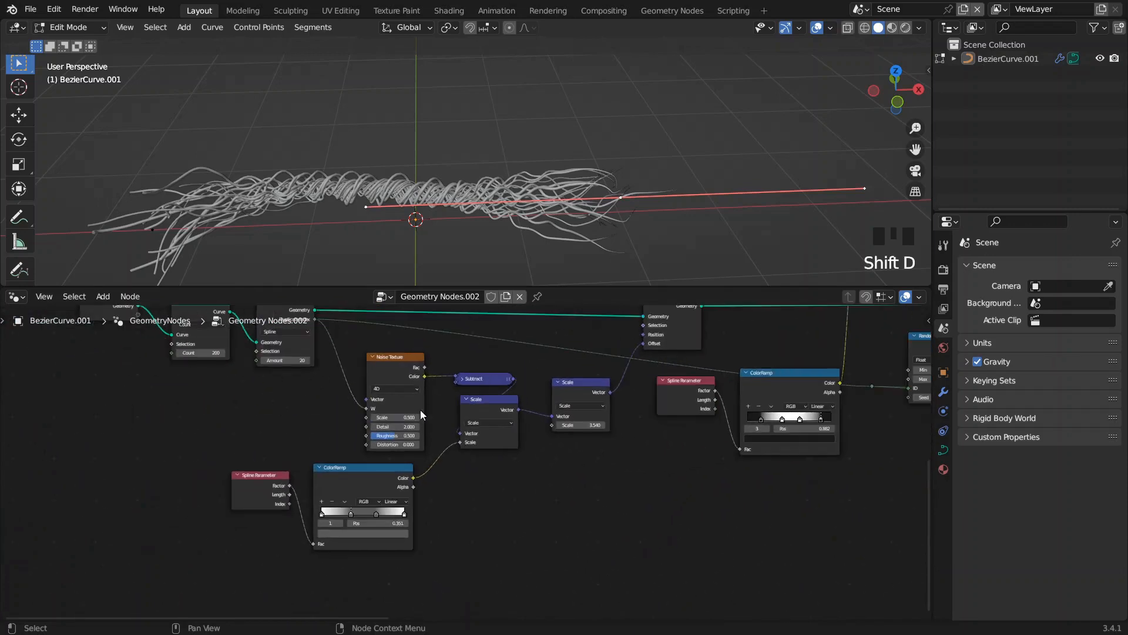
middle_drag(327, 393, 346, 422)
drag(259, 453, 474, 579)
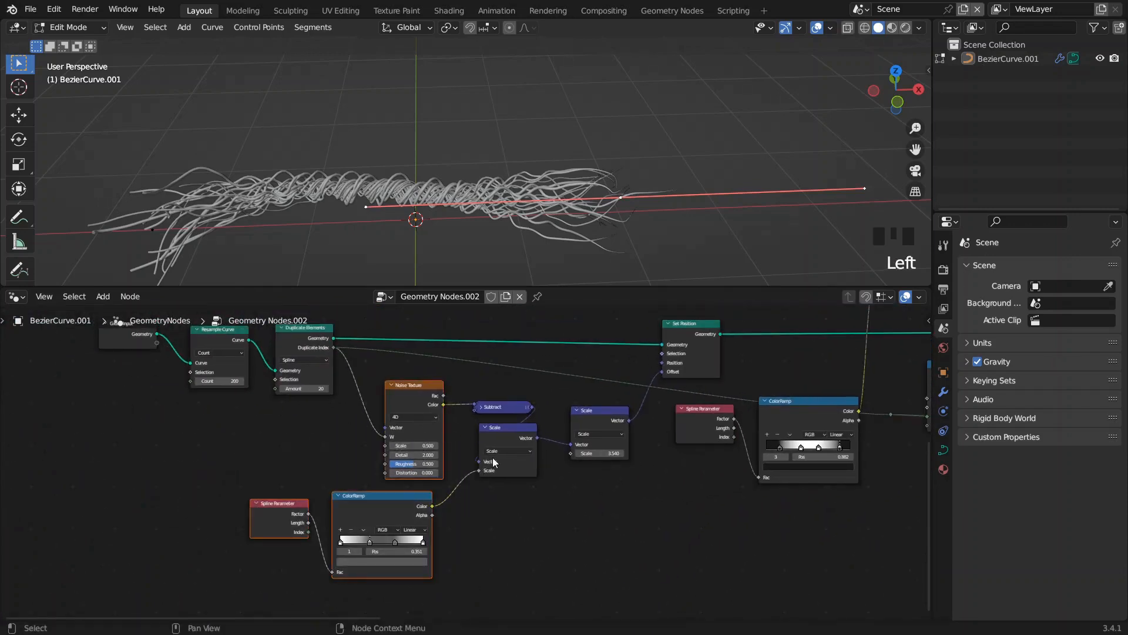
drag(580, 514, 473, 396)
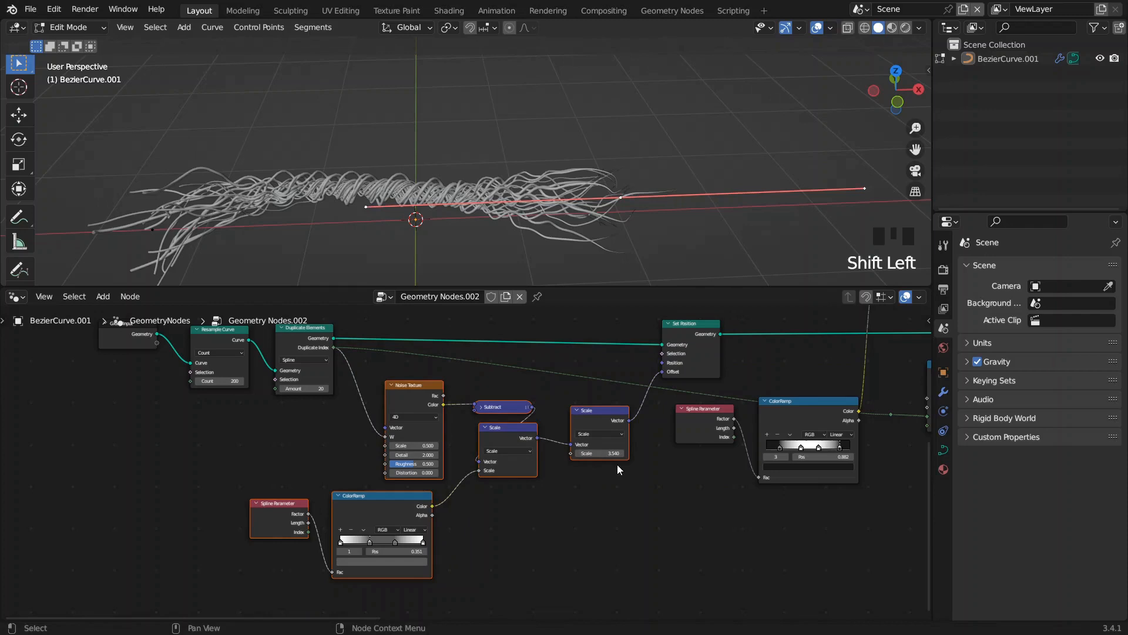
middle_drag(639, 463, 417, 453)
scroll(418, 455, down, 4)
middle_drag(563, 469, 422, 473)
key(shift+d)
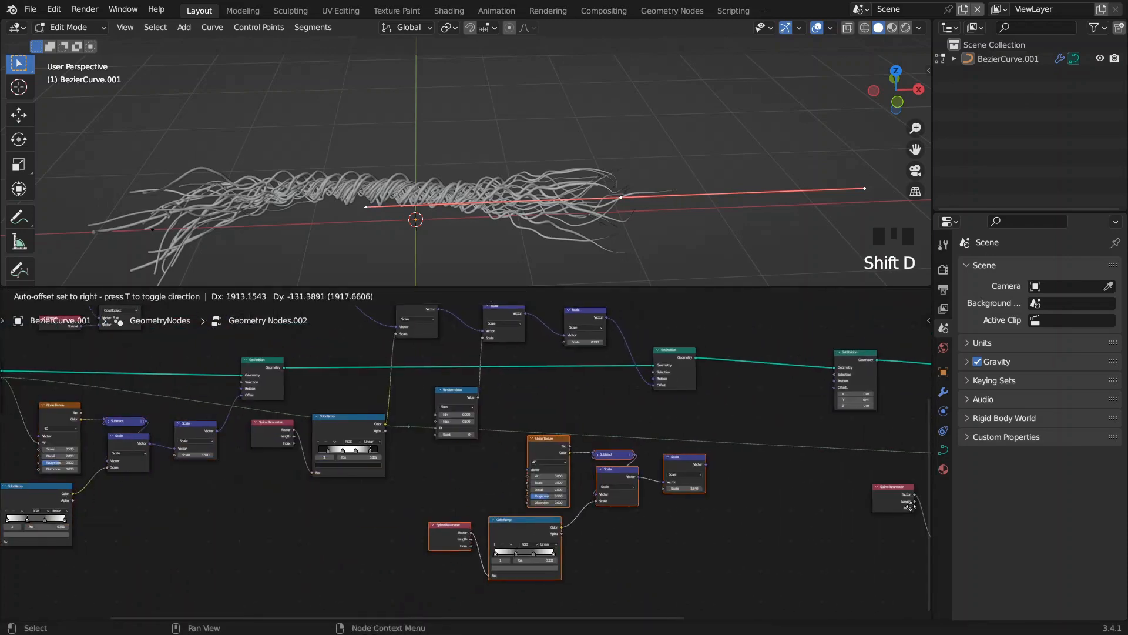
click(812, 488)
Step: Connect the final duplicated Scale node's Vector output to the new Set Position node's Offset
middle_drag(813, 488, 556, 466)
scroll(570, 460, up, 2)
drag(570, 461, 649, 418)
middle_drag(650, 417, 517, 447)
click(545, 470)
drag(517, 508, 605, 400)
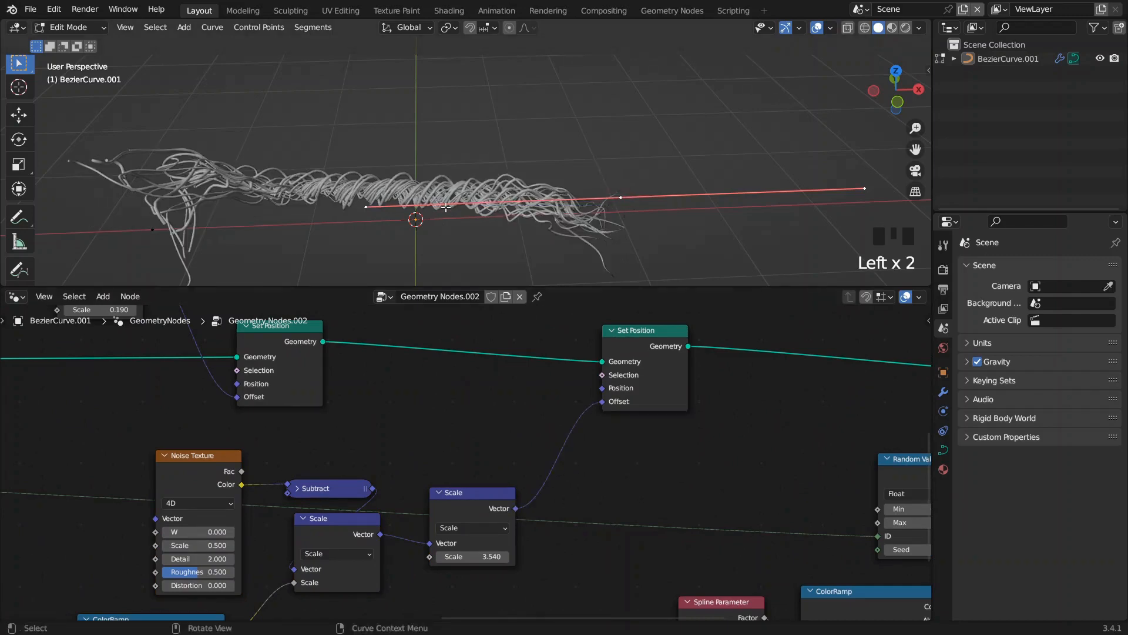
Step: Leave Edit Mode and set the last duplicated Scale node's Scale value to 0.5, trying 1 first
middle_drag(446, 208, 455, 212)
scroll(456, 212, down, 2)
key(Tab)
middle_drag(421, 406, 557, 338)
click(633, 456)
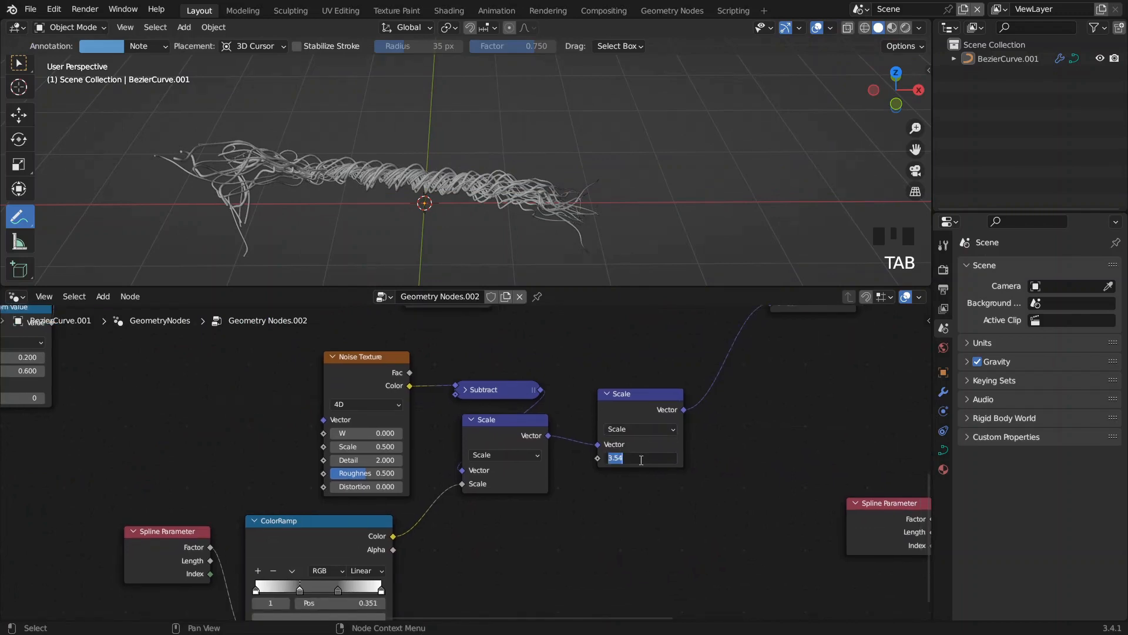
text(1)
click(640, 459)
click(640, 461)
text(0.5)
click(642, 459)
middle_drag(643, 459, 658, 450)
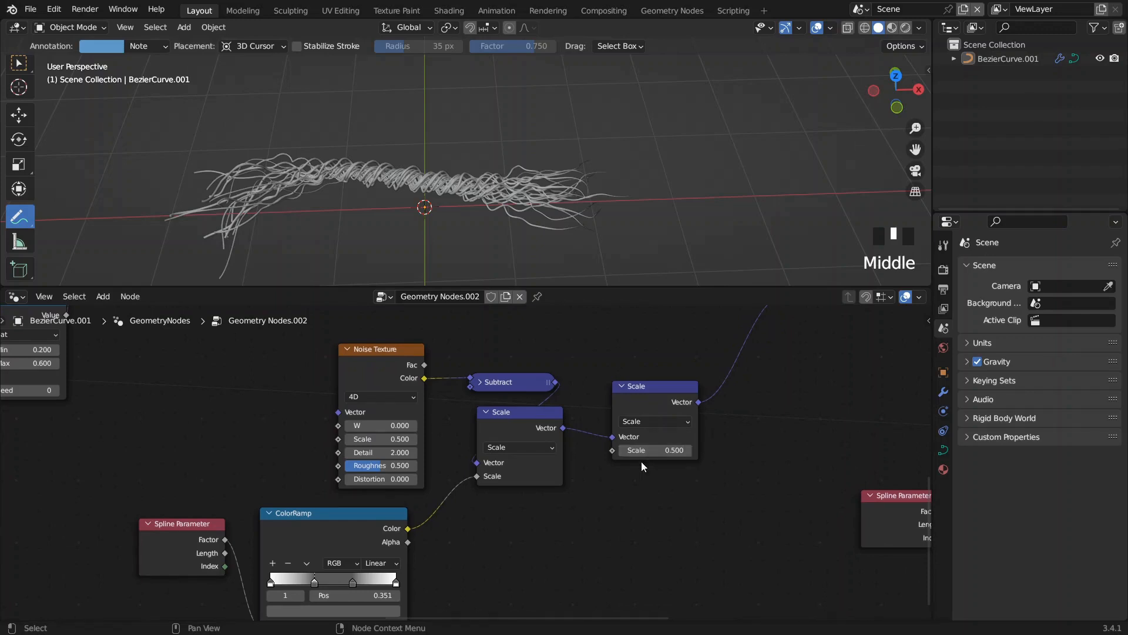
Step: Switch the duplicated Noise Texture to 3D and set its Scale to 0.82
click(379, 397)
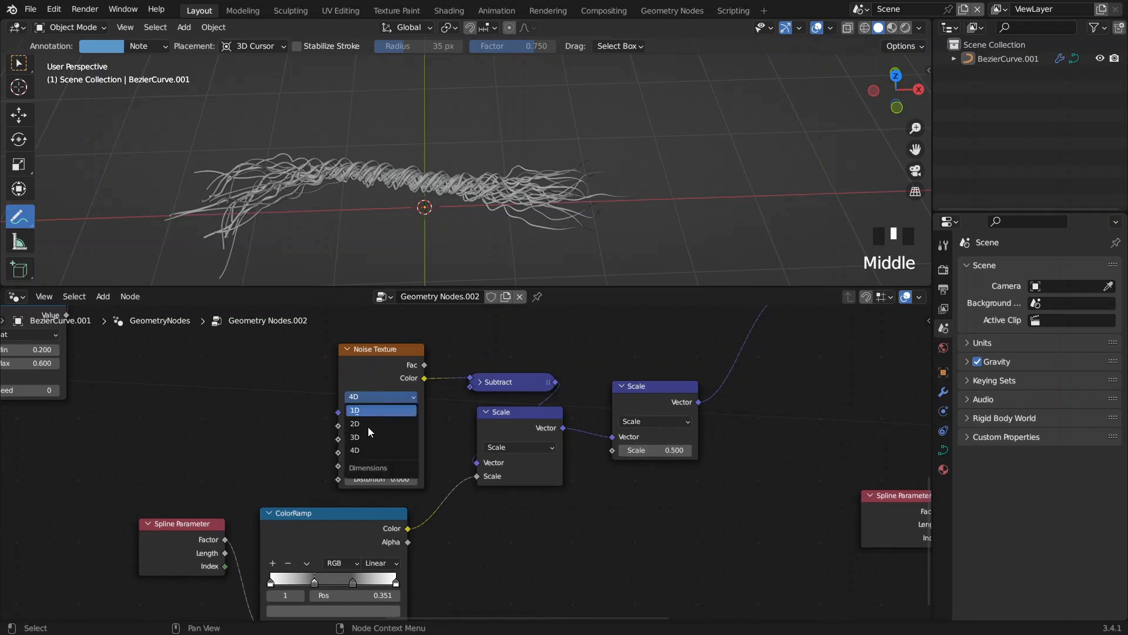
click(368, 436)
middle_drag(425, 431, 386, 468)
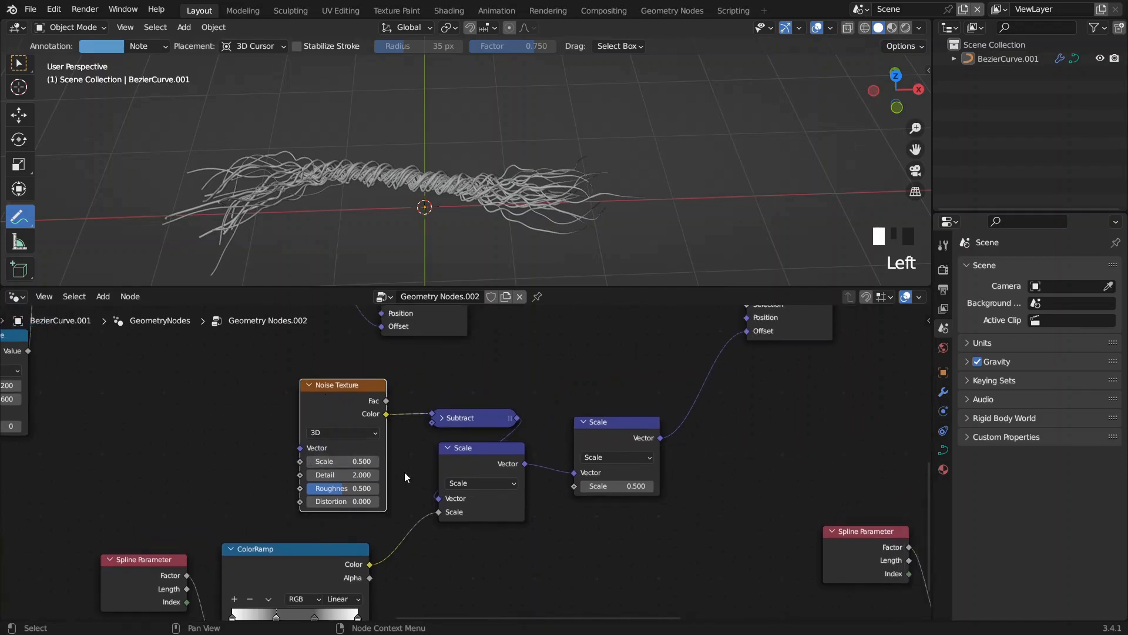
shift+scroll(411, 460, down, 5)
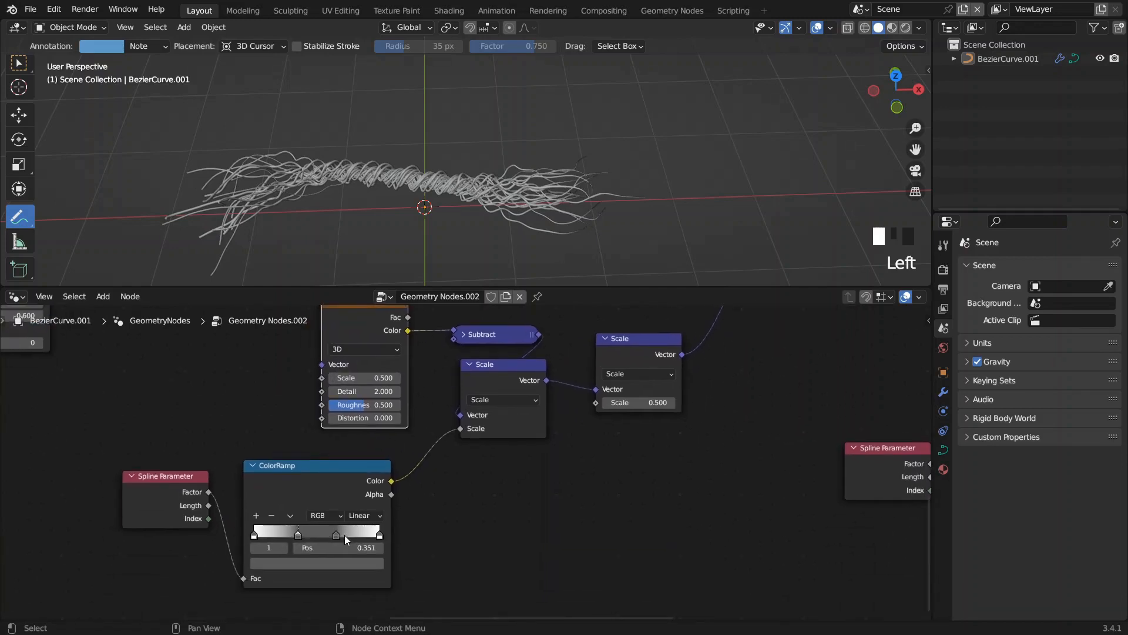
mouse_move(333, 499)
mouse_down()
mouse_move(351, 501)
mouse_move(322, 486)
mouse_up()
middle_drag(532, 365, 519, 420)
shift+drag(353, 432, 416, 445)
mouse_move(625, 456)
shift+mouse_down()
mouse_move(670, 456)
mouse_move(620, 460)
shift+mouse_up()
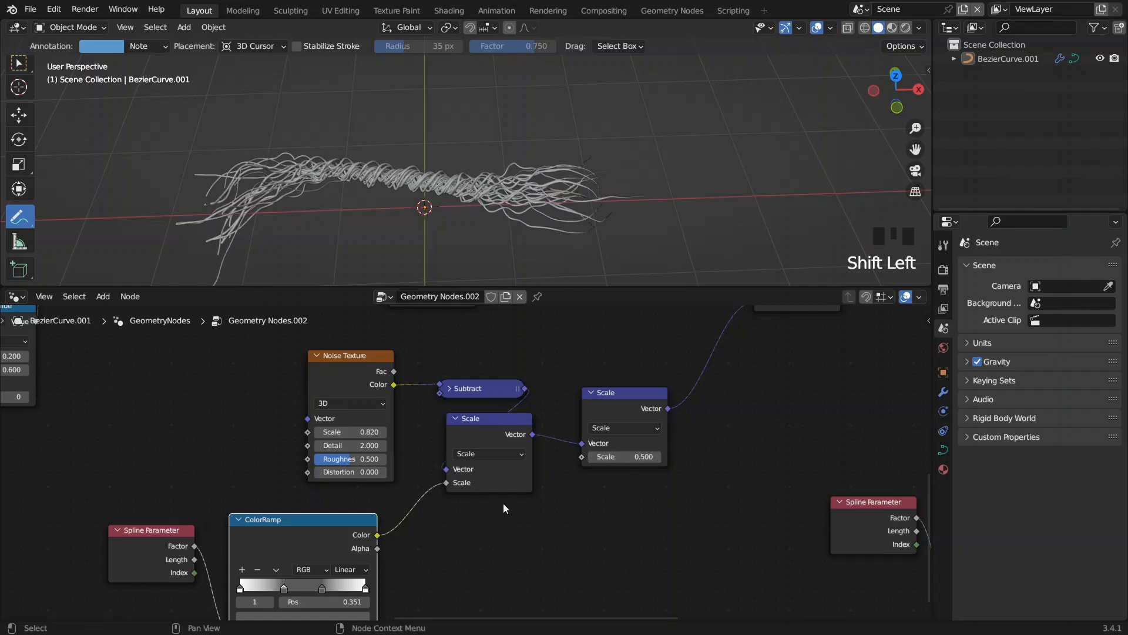
Step: Cut the link from the duplicated ColorRamp's Color to the first duplicated Scale node
middle_drag(335, 563, 398, 523)
click(385, 549)
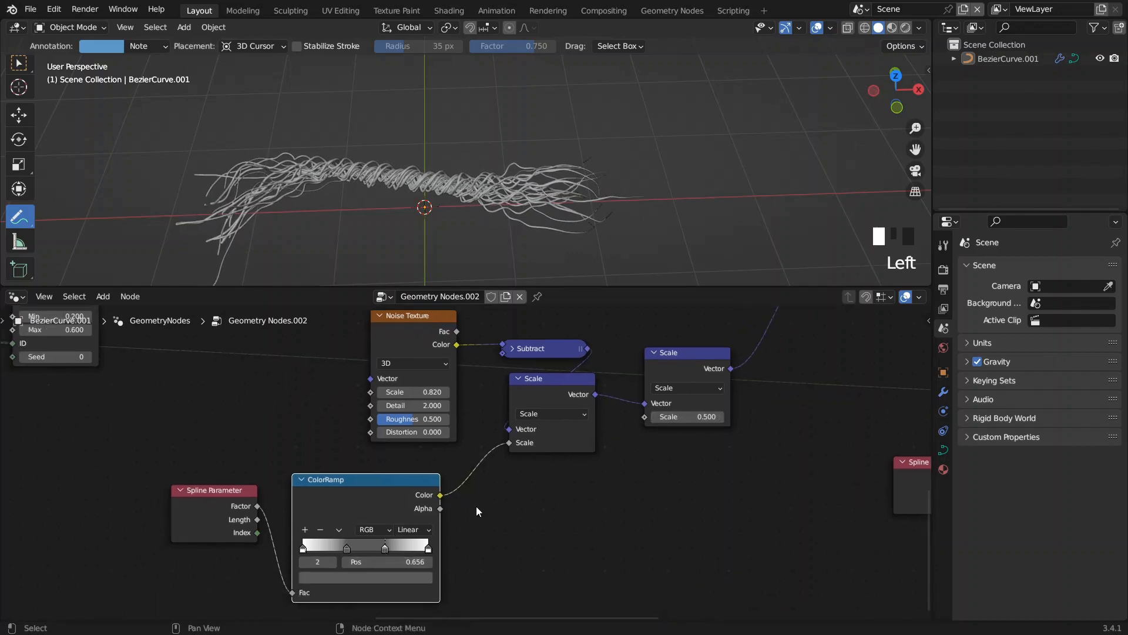
ctrl+right_drag(476, 506, 463, 462)
middle_drag(464, 232, 453, 236)
Step: Set the last duplicated Scale node's Scale value to 0.2
mouse_move(688, 416)
shift+mouse_down()
mouse_move(640, 416)
mouse_move(678, 416)
shift+mouse_up()
click(699, 417)
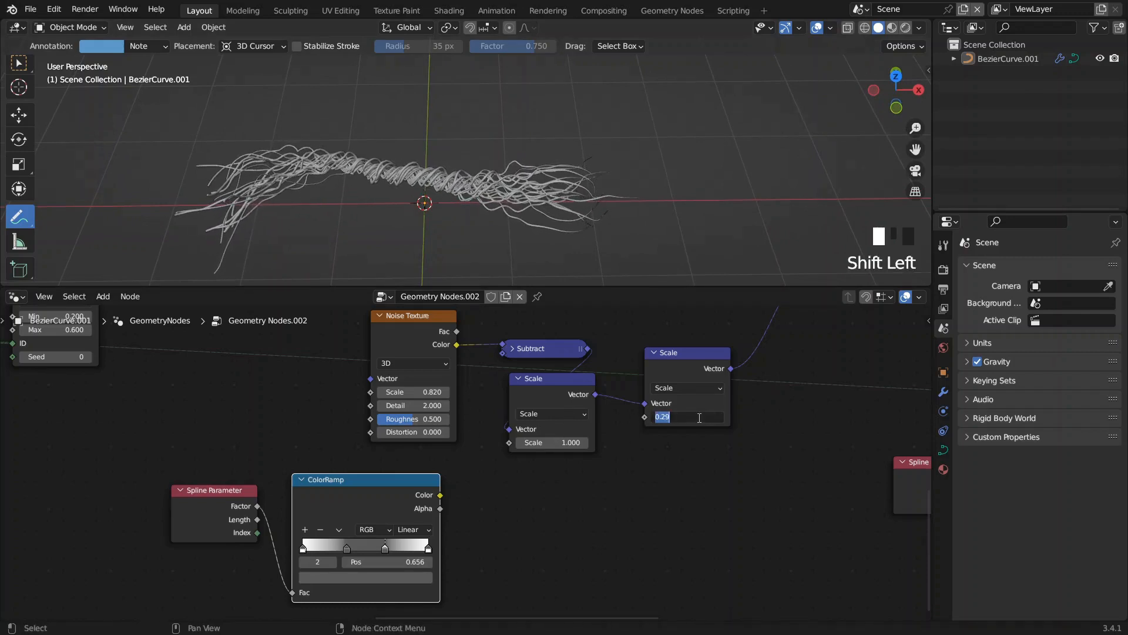
text(0.2)
key(Return)
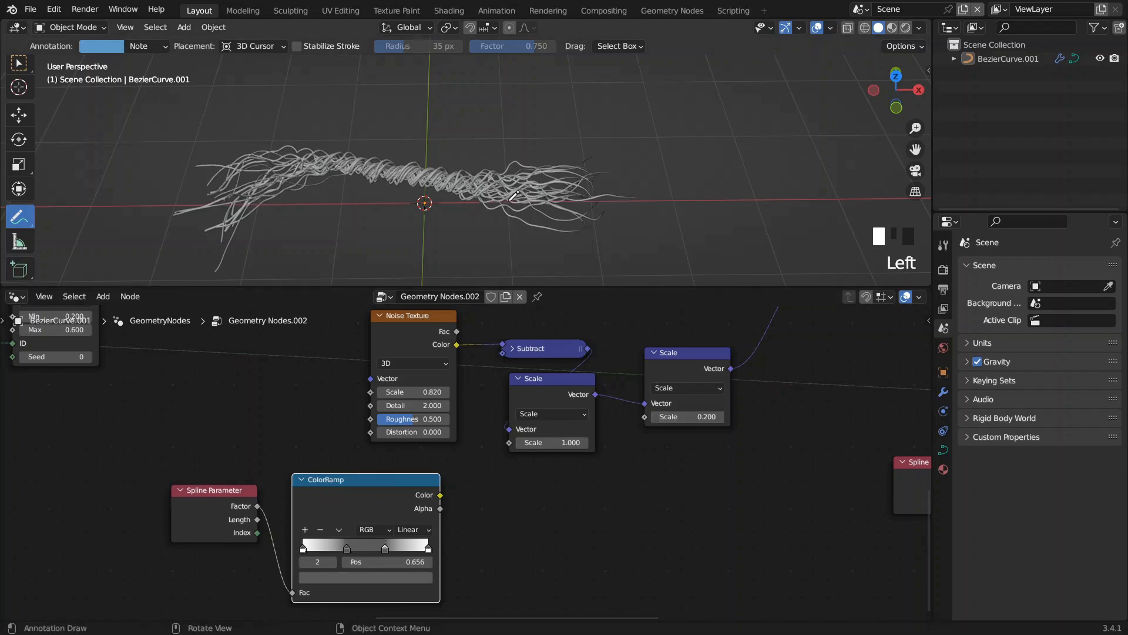
Step: Try moving the curve's selected end control point in Edit Mode, and return to Object Mode
key(Tab)
key(g)
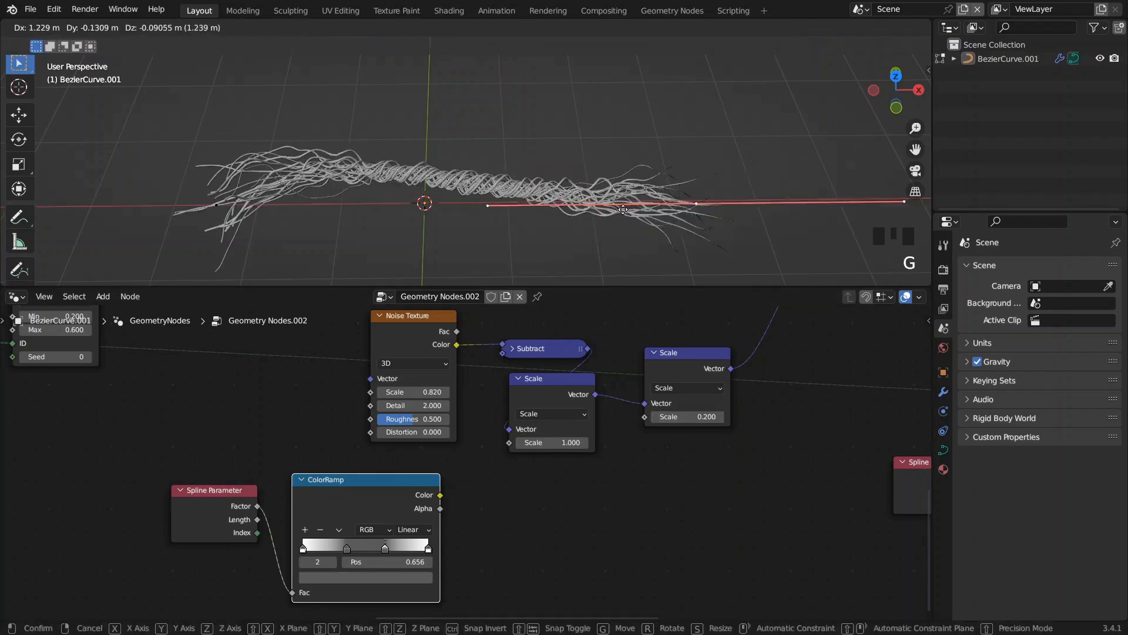
click(529, 198)
middle_drag(697, 329, 568, 330)
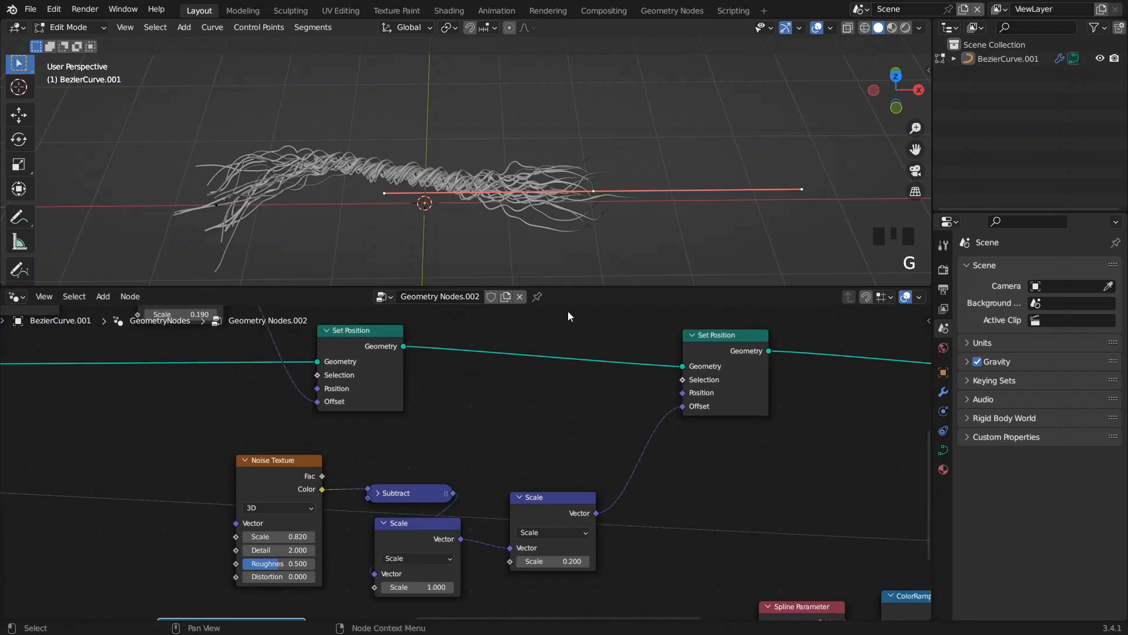
key(Tab)
Step: Mute and unmute the last Set Position node to compare the strands with and without the extra noise
click(722, 349)
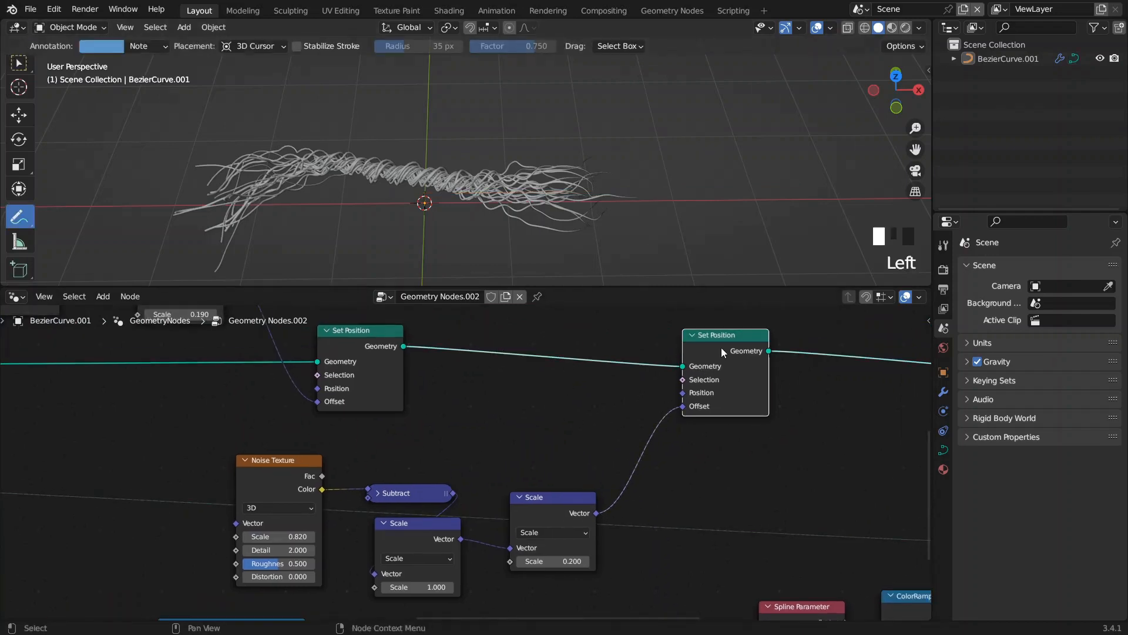
key(m)
key(m)
key(m)
key(m)
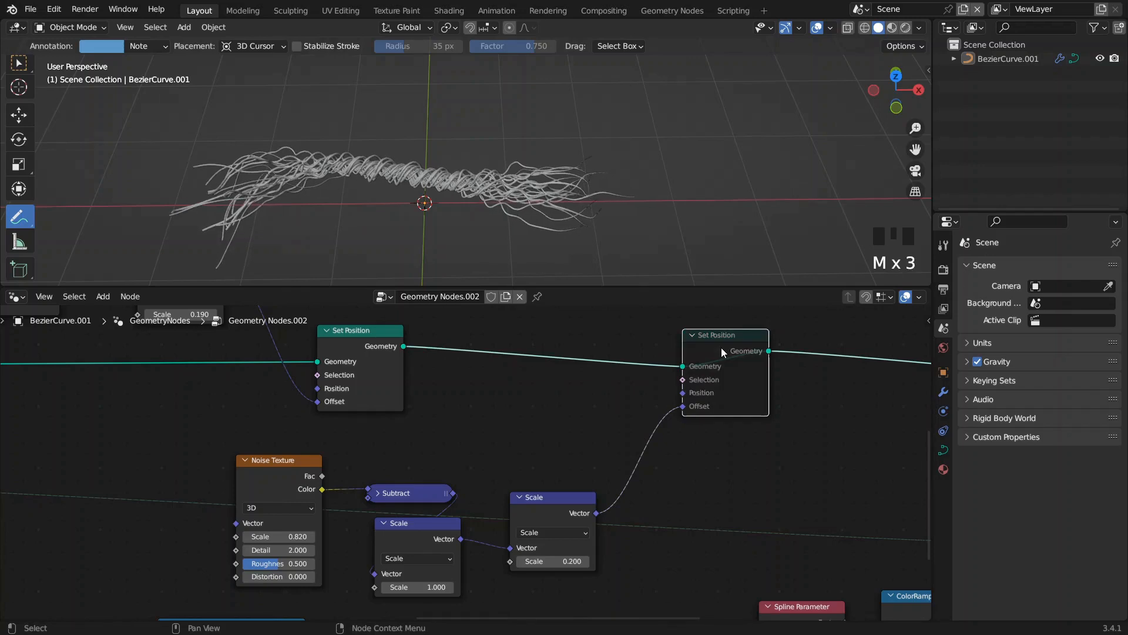
middle_drag(733, 408, 563, 394)
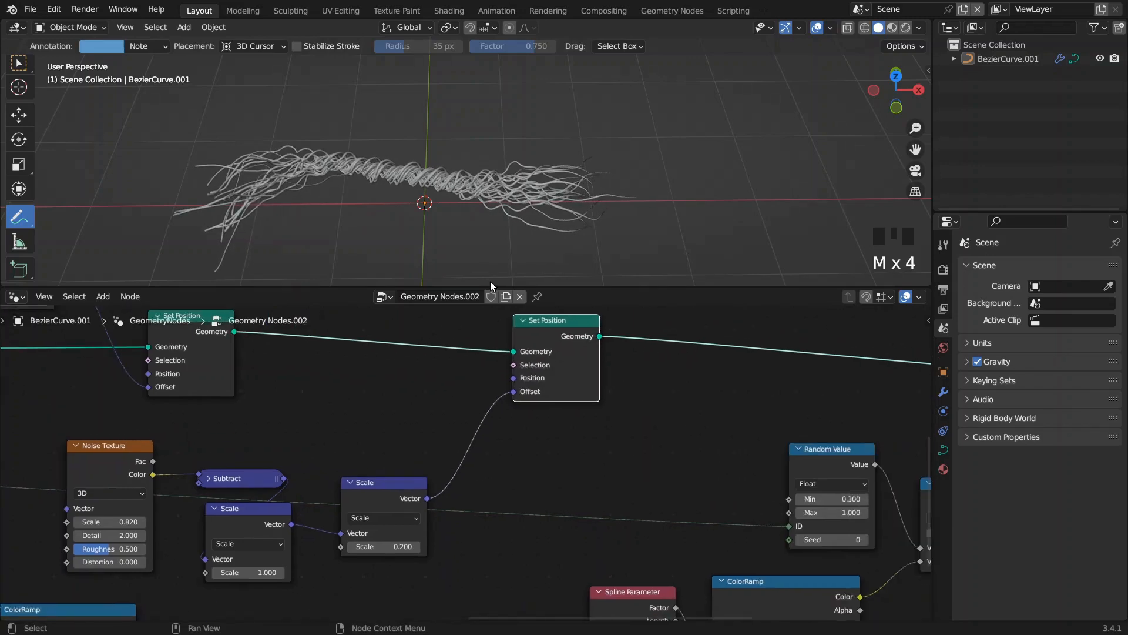
Step: Set the Scale value of the Scale node feeding the last Set Position node to 0.3
middle_drag(433, 222, 447, 194)
middle_drag(472, 362, 526, 282)
click(444, 465)
text(.3)
key(Return)
Step: Move the Group Output node well away from the Curve to Mesh node to make room for more nodes
middle_drag(517, 394, 376, 451)
scroll(523, 388, down, 1)
middle_drag(714, 384, 483, 397)
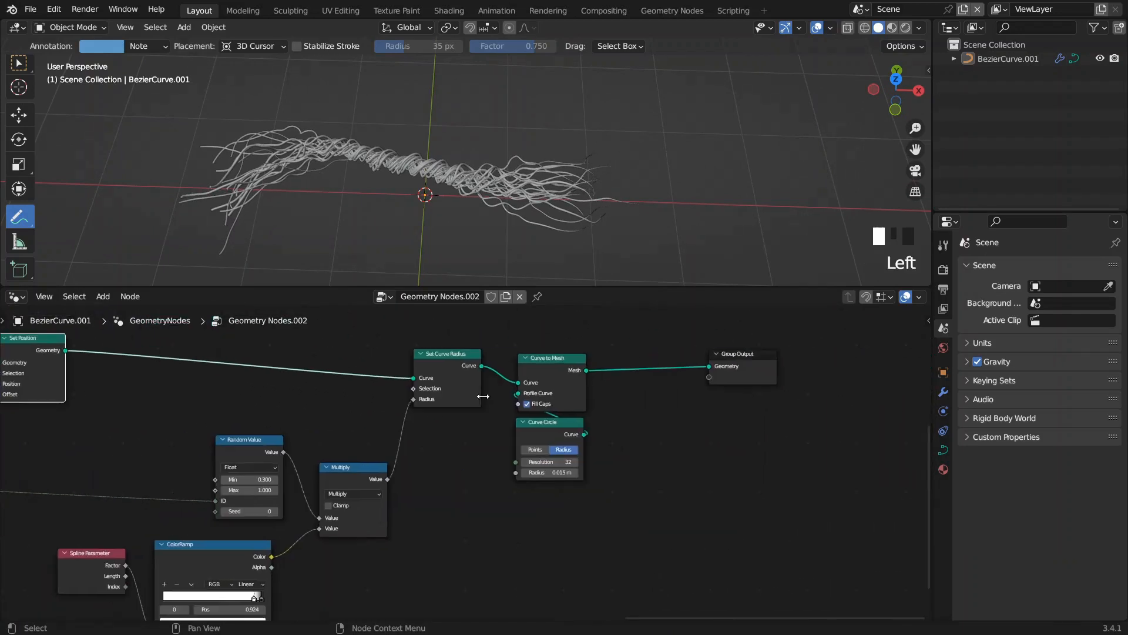
middle_drag(601, 388, 439, 393)
drag(557, 393, 784, 399)
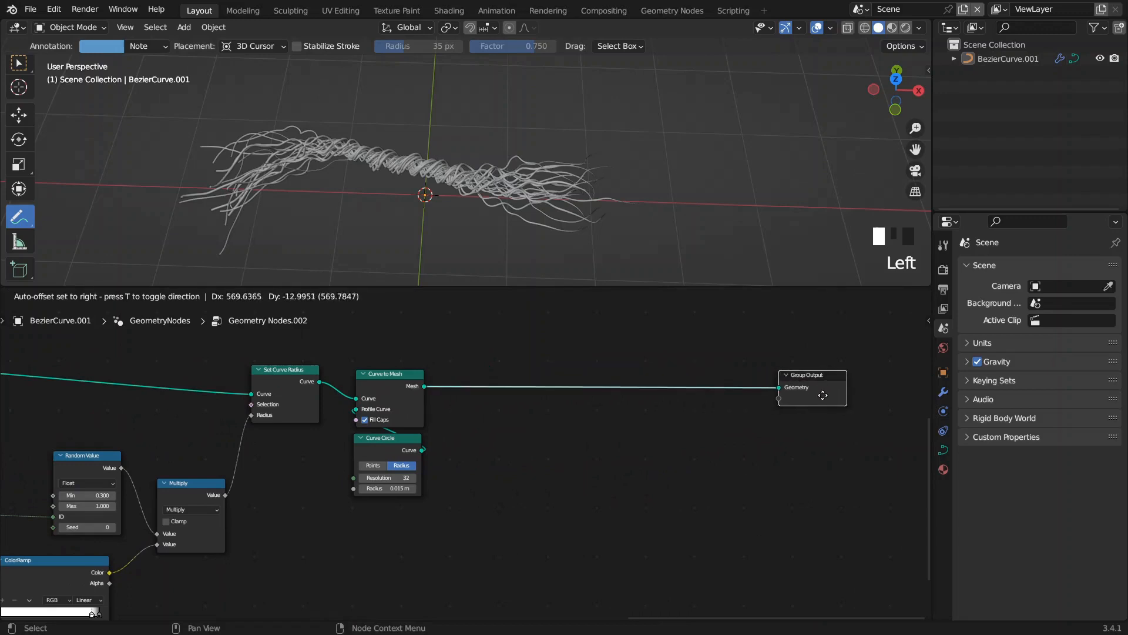
scroll(538, 418, down, 1)
middle_drag(538, 418, 512, 386)
drag(743, 392, 786, 396)
Step: Examine the twisted, intersecting strands of the rope up close
shift+middle_drag(481, 197, 526, 164)
scroll(529, 194, up, 2)
scroll(528, 167, up, 2)
scroll(527, 167, up, 2)
scroll(520, 171, down, 3)
scroll(564, 146, up, 3)
scroll(486, 149, up, 5)
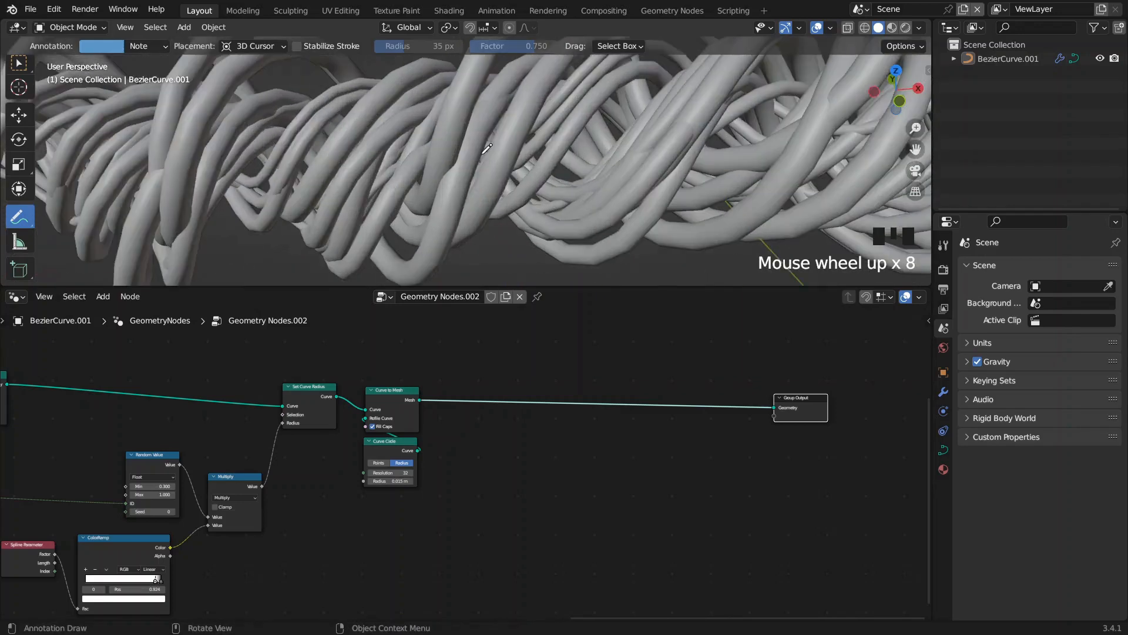
scroll(487, 149, down, 4)
Step: Add a Mesh to Volume node fed by Curve to Mesh's Mesh output and connect its Volume to the Group Output
ctrl+scroll(505, 420, right, 3)
scroll(284, 405, up, 2)
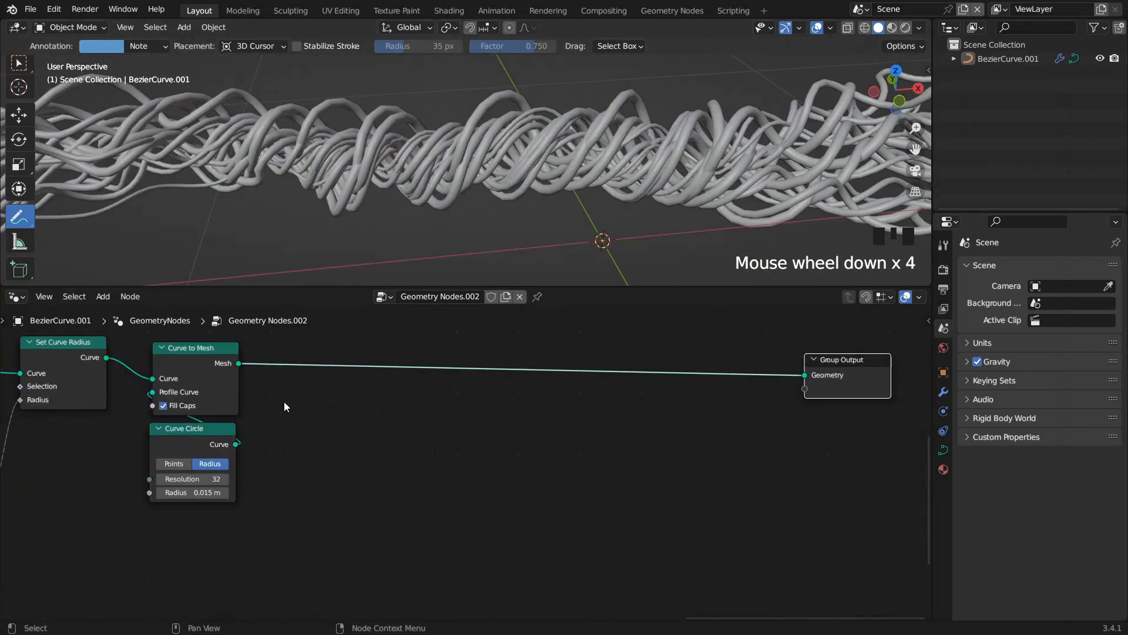
drag(239, 364, 369, 426)
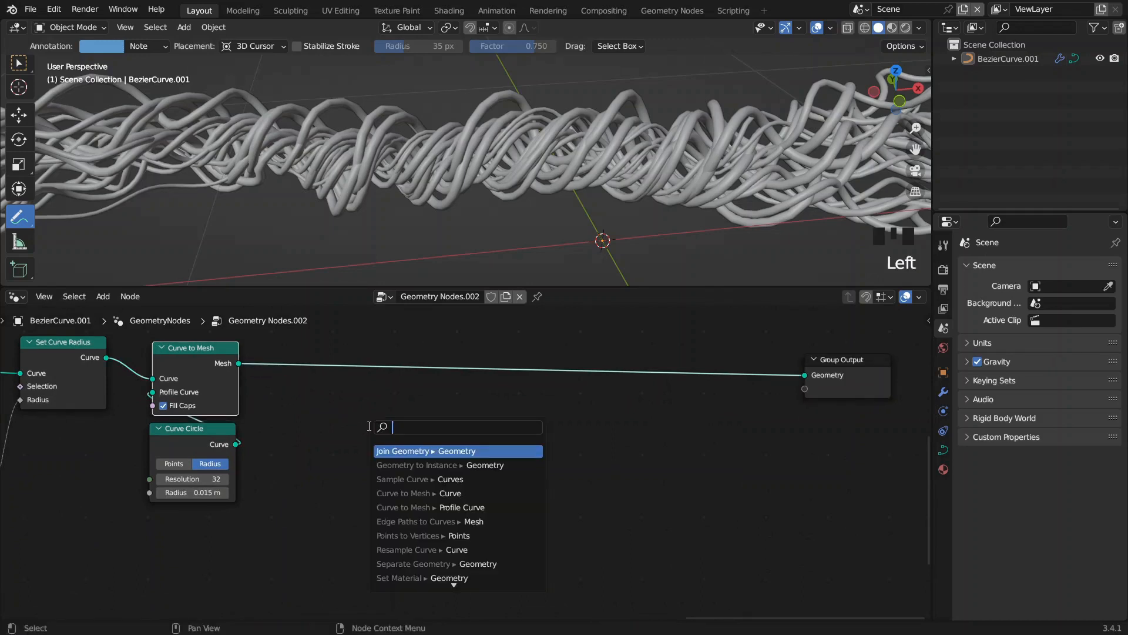
text(to vol)
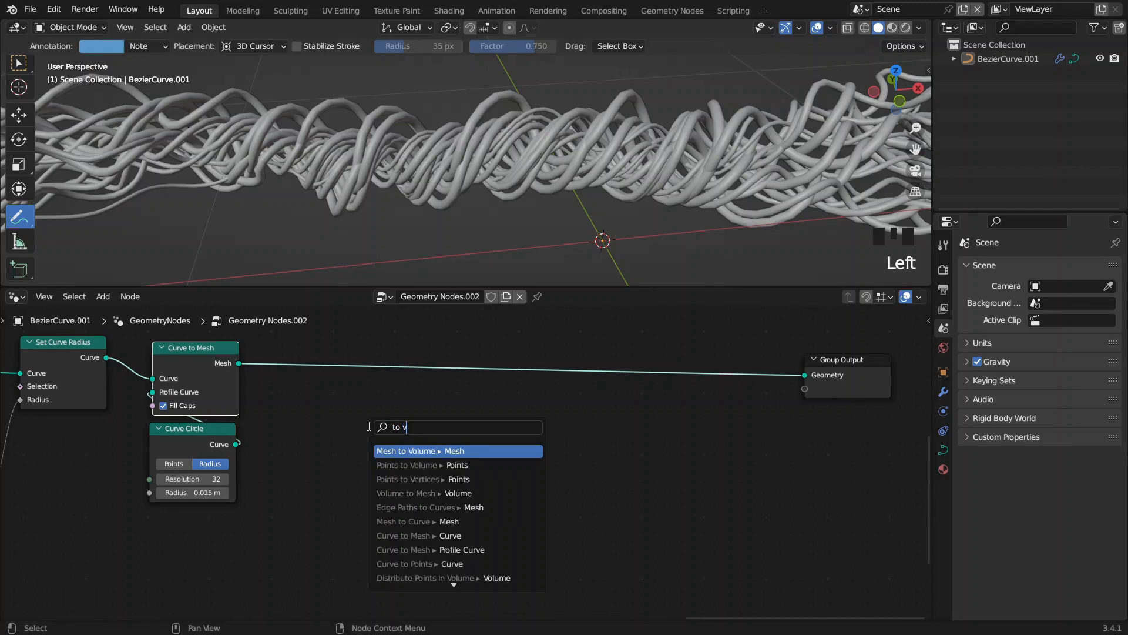
key(Return)
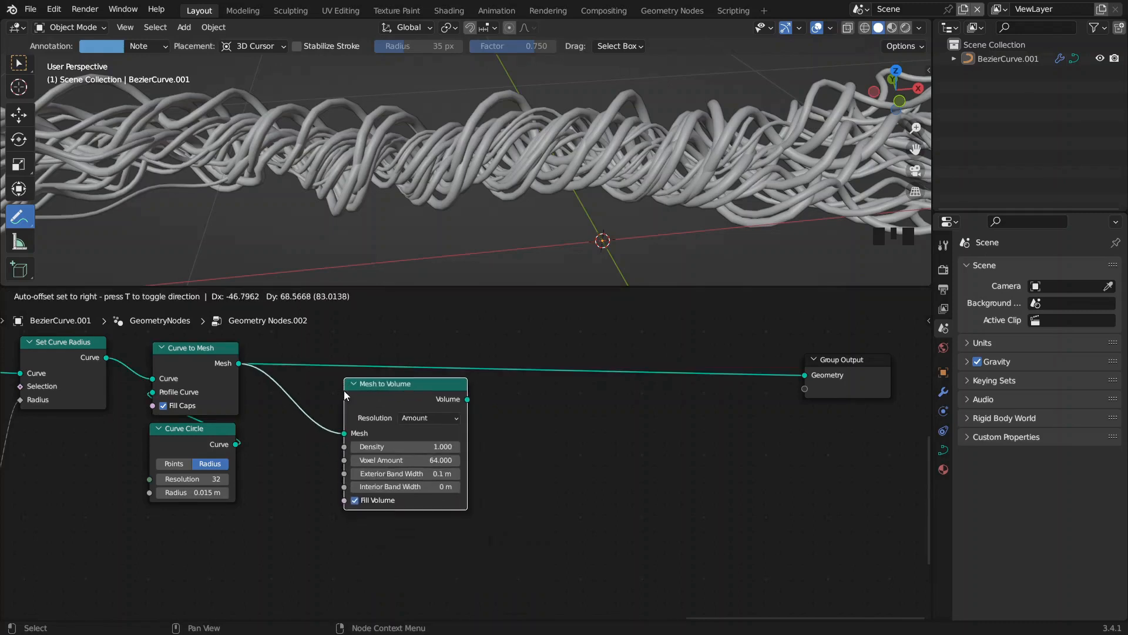
click(399, 400)
alt+shift+click(404, 401)
Step: Set the Mesh to Volume node's Exterior Band Width to 0.004 m
scroll(516, 212, down, 4)
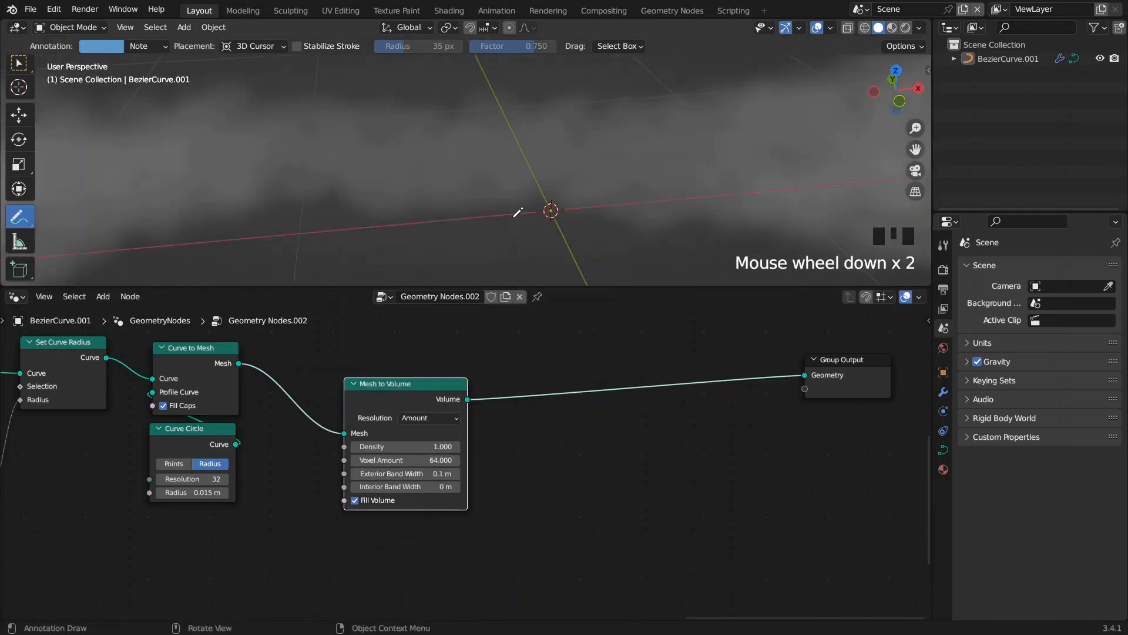
scroll(509, 252, up, 2)
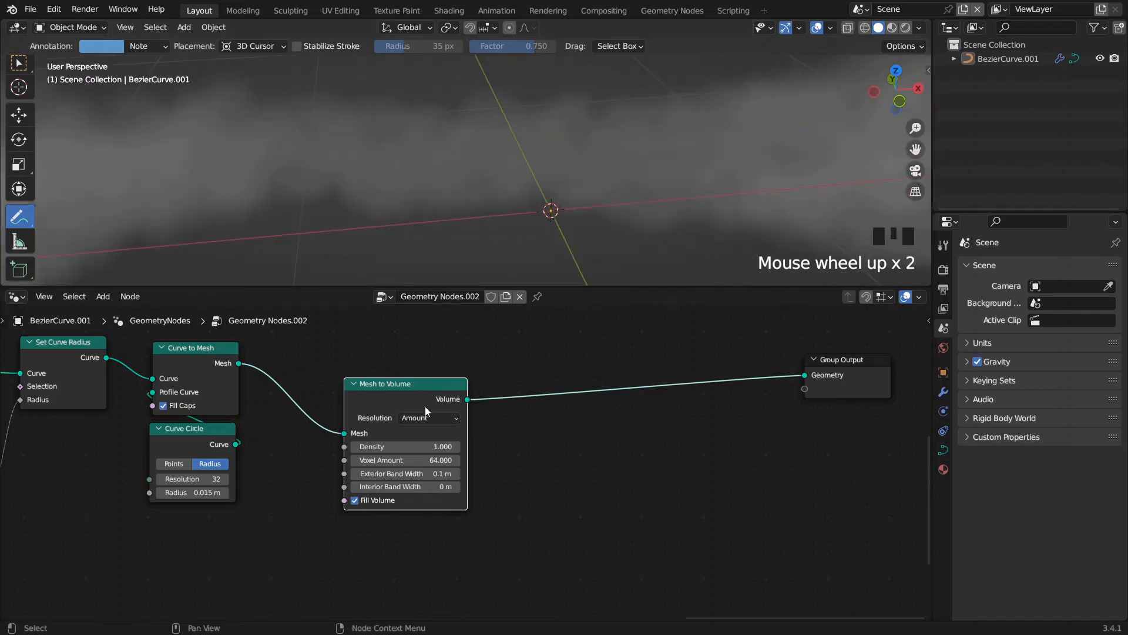
click(426, 475)
text(.004)
key(Return)
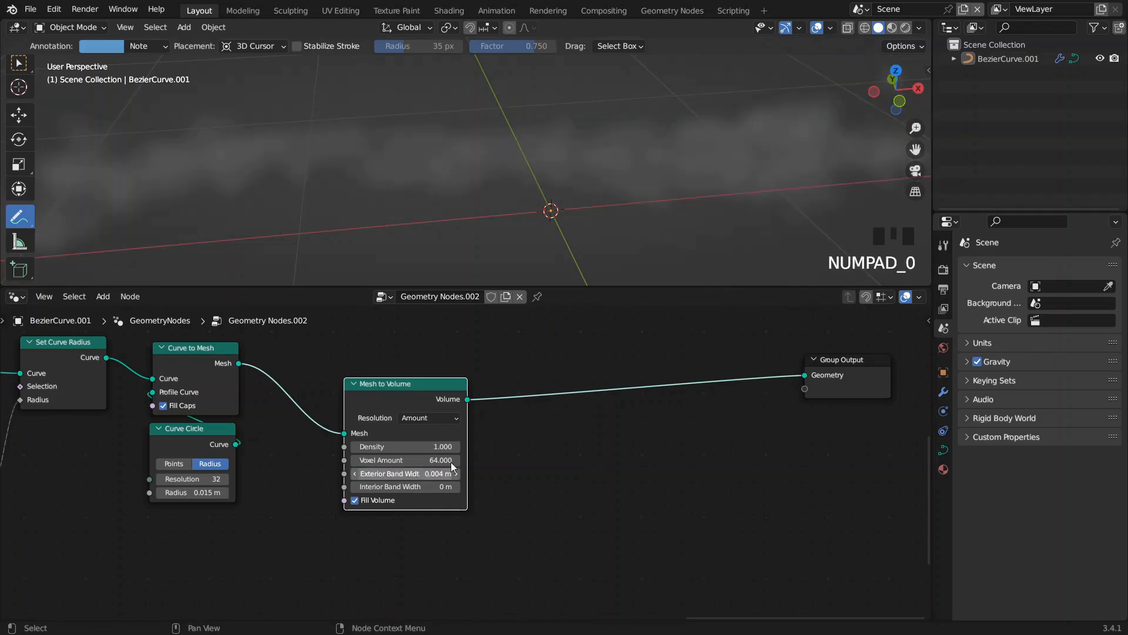
scroll(579, 206, down, 2)
shift+middle_drag(587, 189, 464, 158)
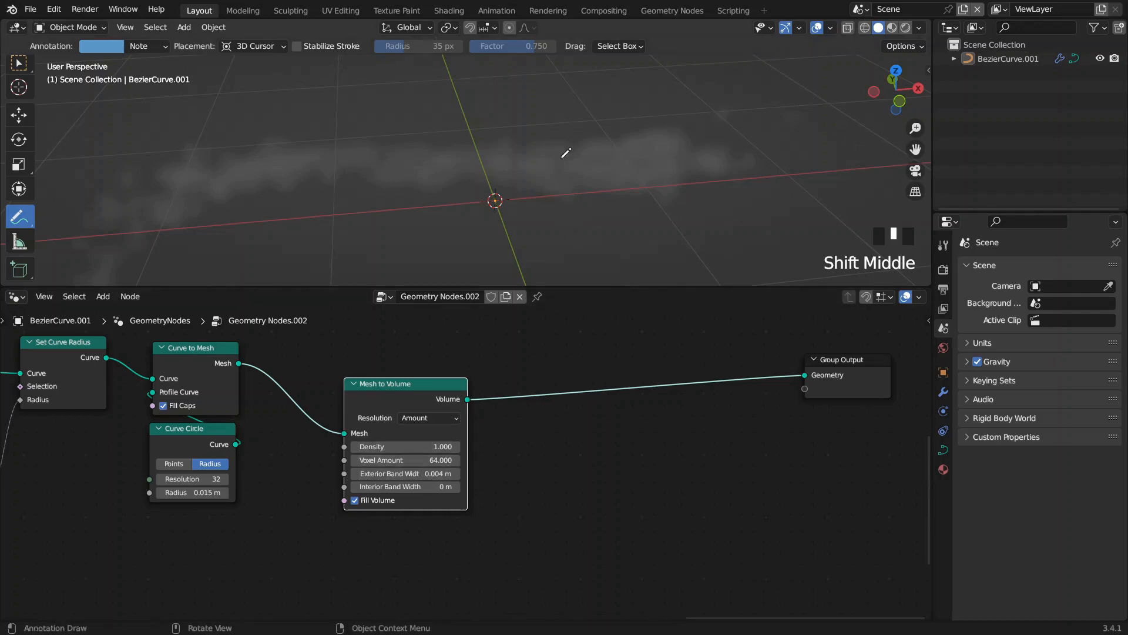
Step: Change the Mesh to Volume node's Resolution mode to Size and set its Voxel Size to 0.01 m
click(415, 421)
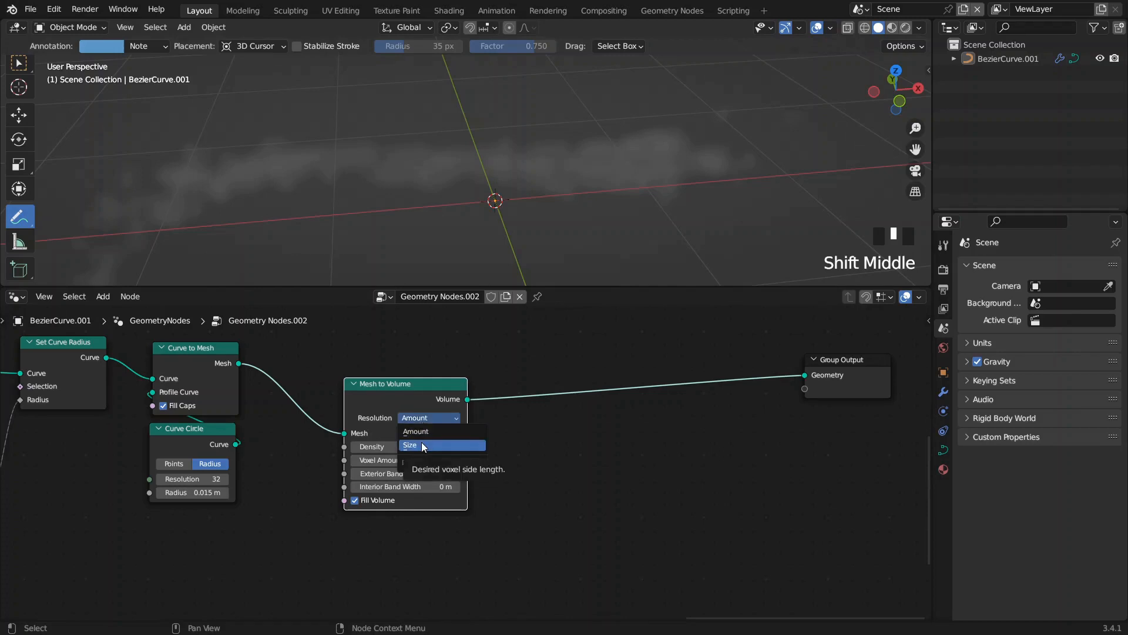
click(421, 444)
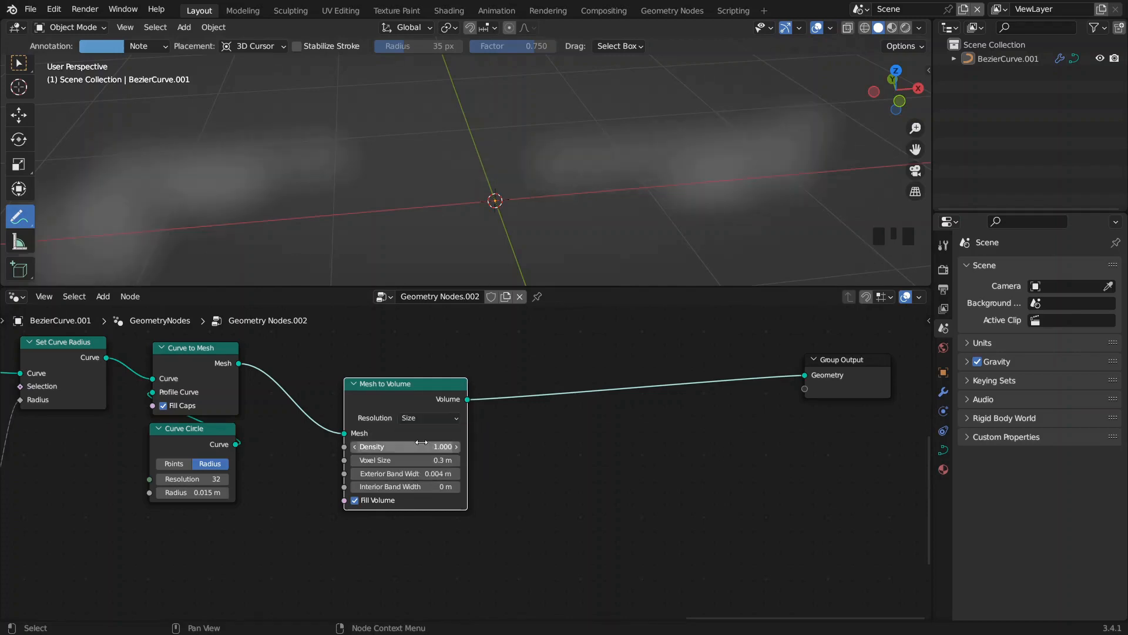
scroll(400, 455, up, 3)
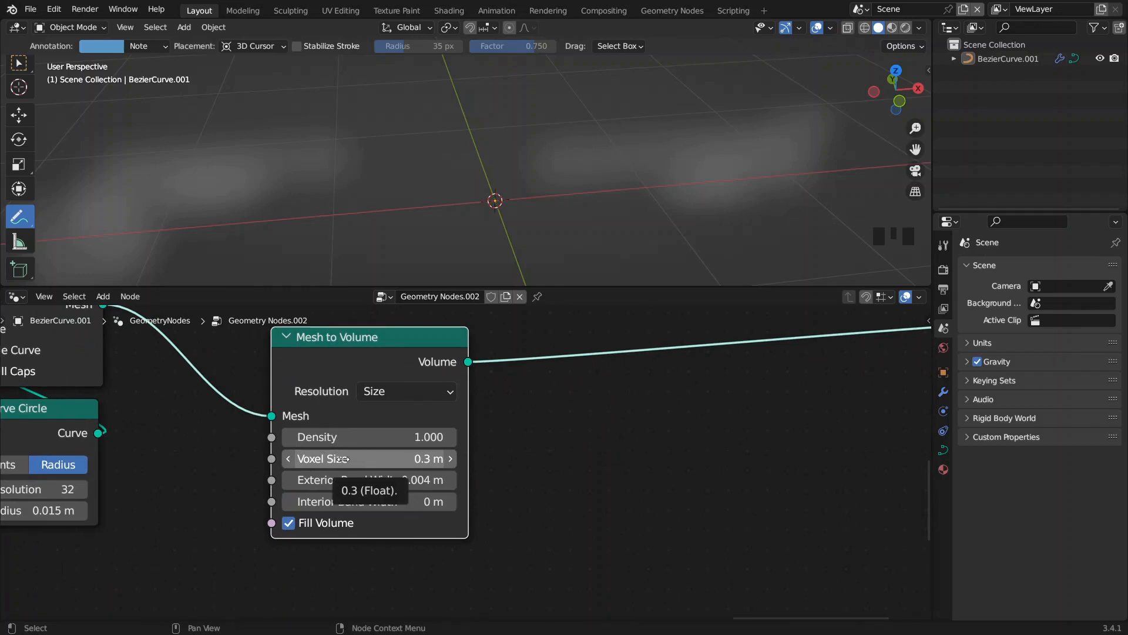
click(362, 462)
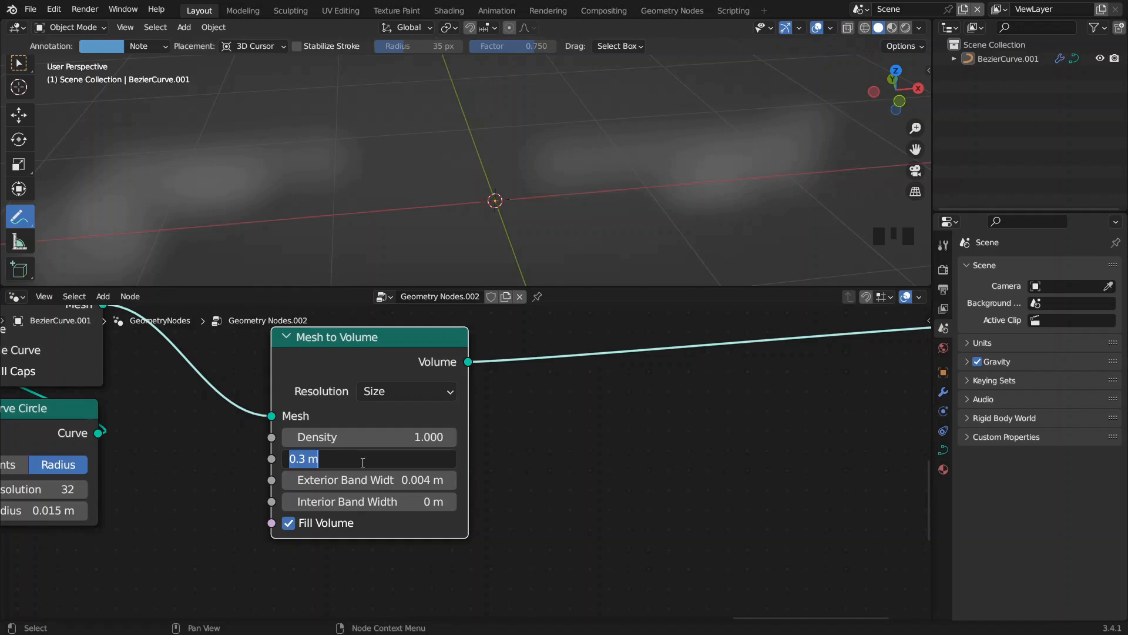
text(.01)
key(Return)
Step: Set the Mesh to Volume node's Density to 2
double_click(386, 439)
text(2)
click(493, 338)
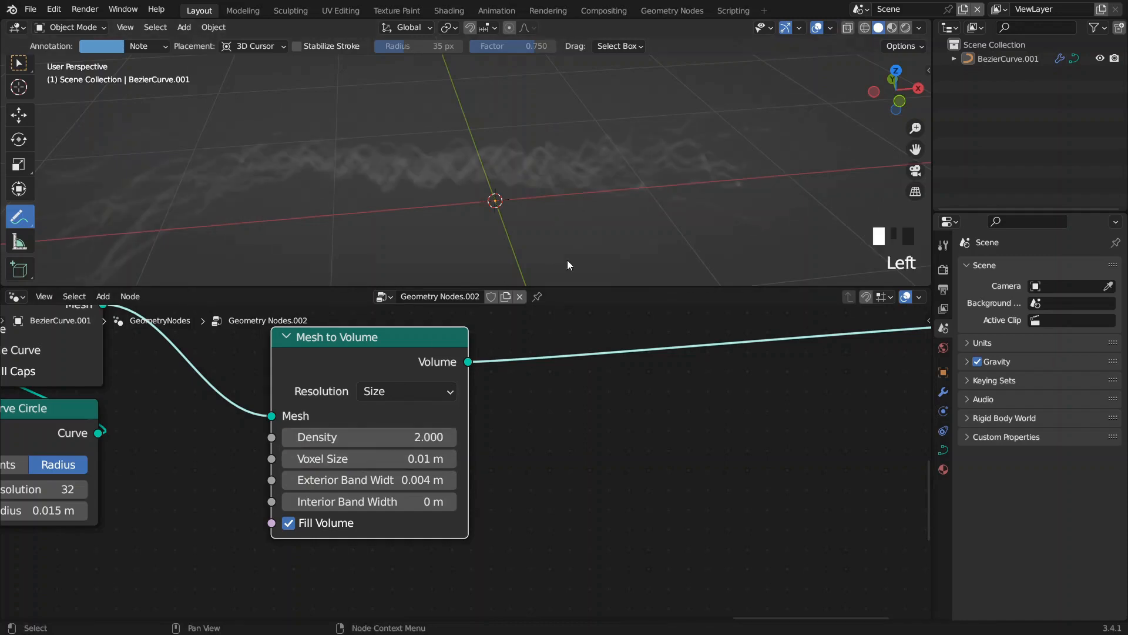
shift+middle_drag(590, 155, 406, 157)
scroll(560, 156, up, 4)
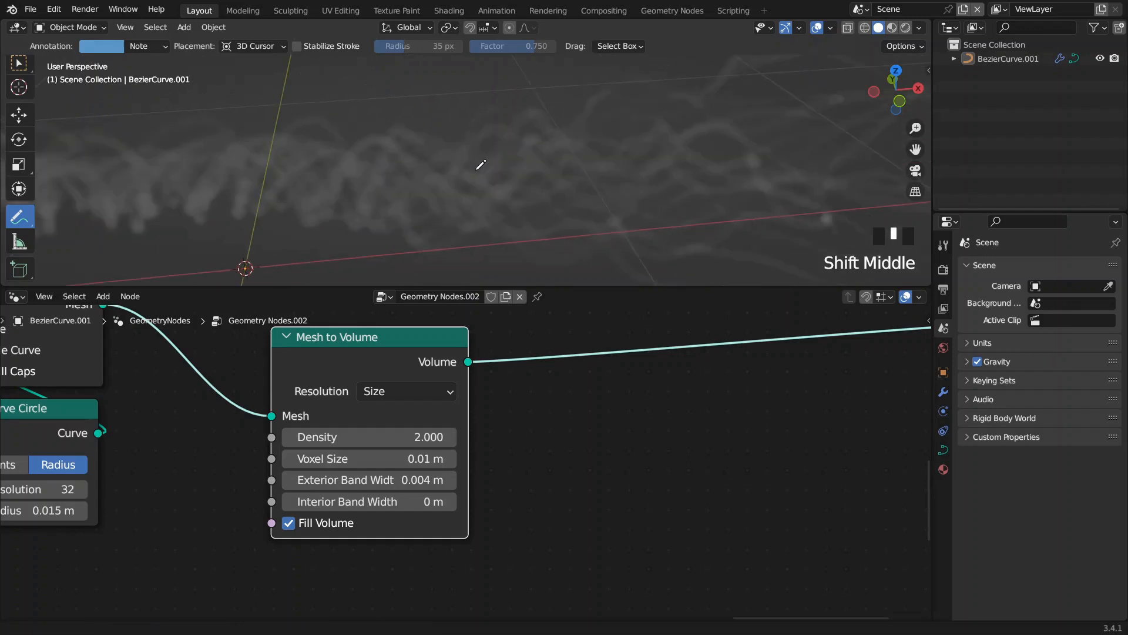
Step: Set the Mesh to Volume node's Density to 10 and its Voxel Size to 0.008 m
double_click(389, 436)
text(10)
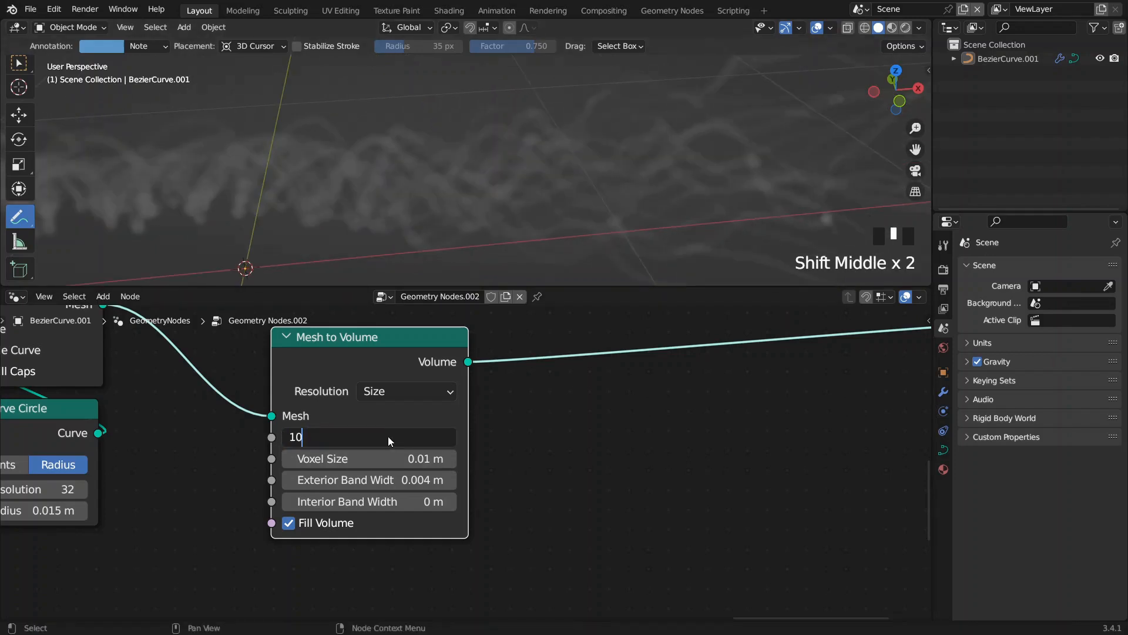
key(Return)
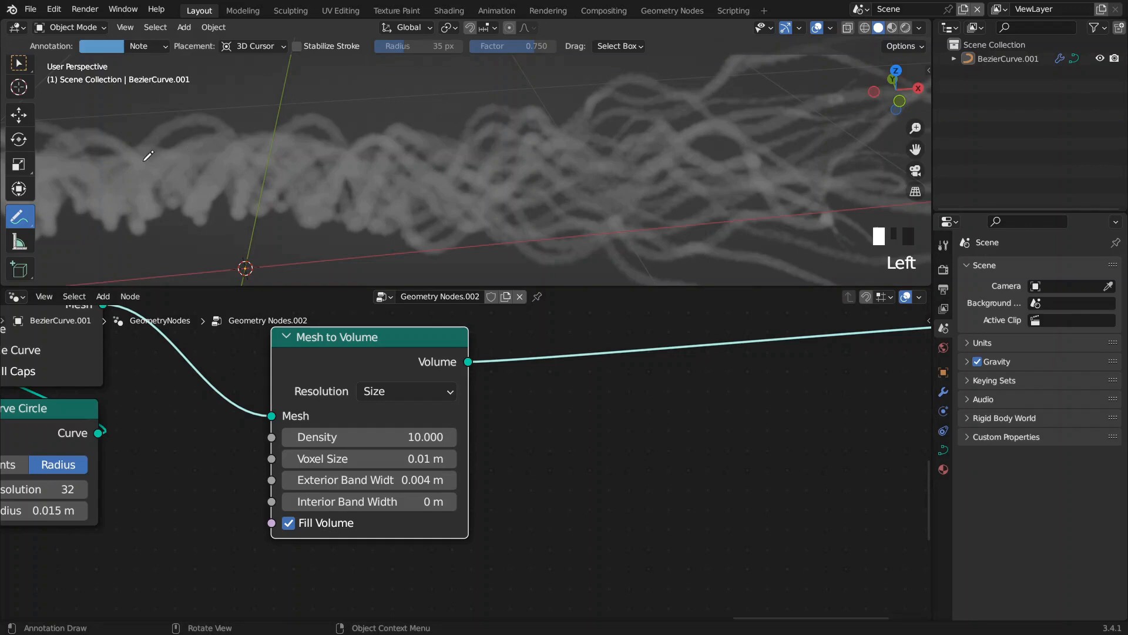
double_click(341, 458)
key(BackSpace)
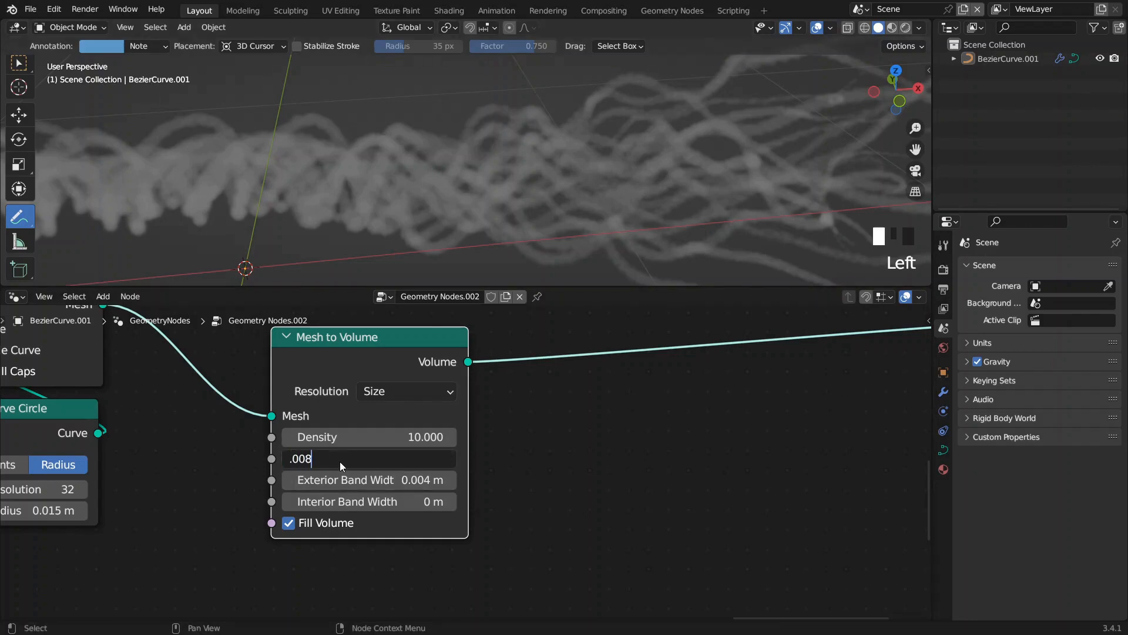
text(.008)
key(Return)
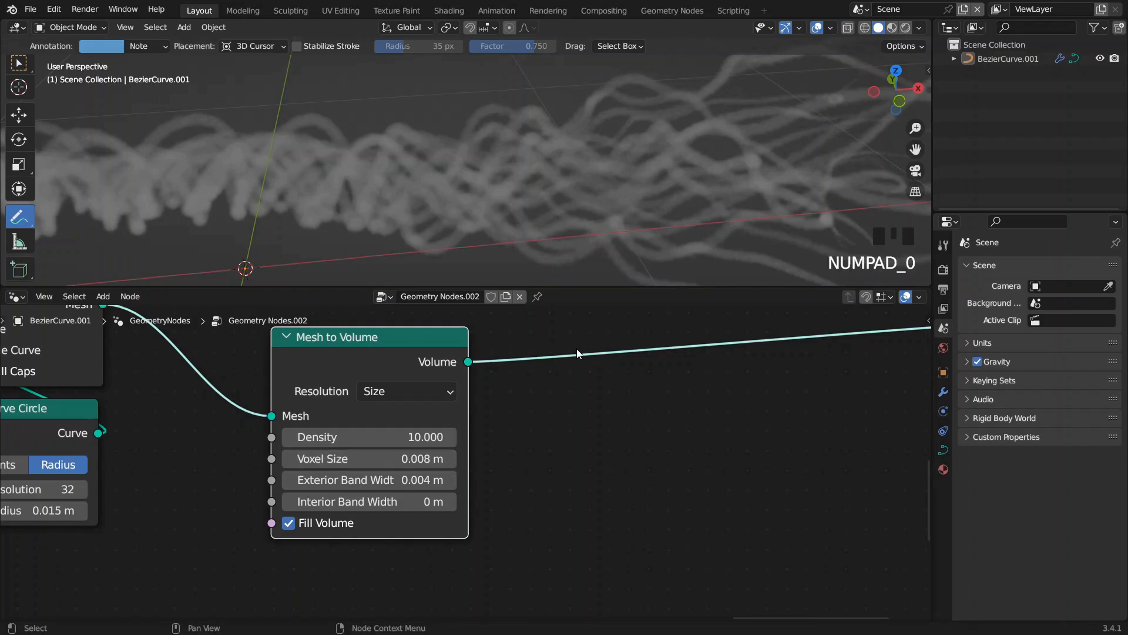
Step: Add a Volume to Mesh node fed by the Mesh to Volume node and connect its Mesh output to the Group Output
scroll(567, 243, down, 1)
scroll(567, 242, down, 1)
middle_drag(651, 385, 489, 446)
drag(308, 422, 431, 480)
text(to mesh)
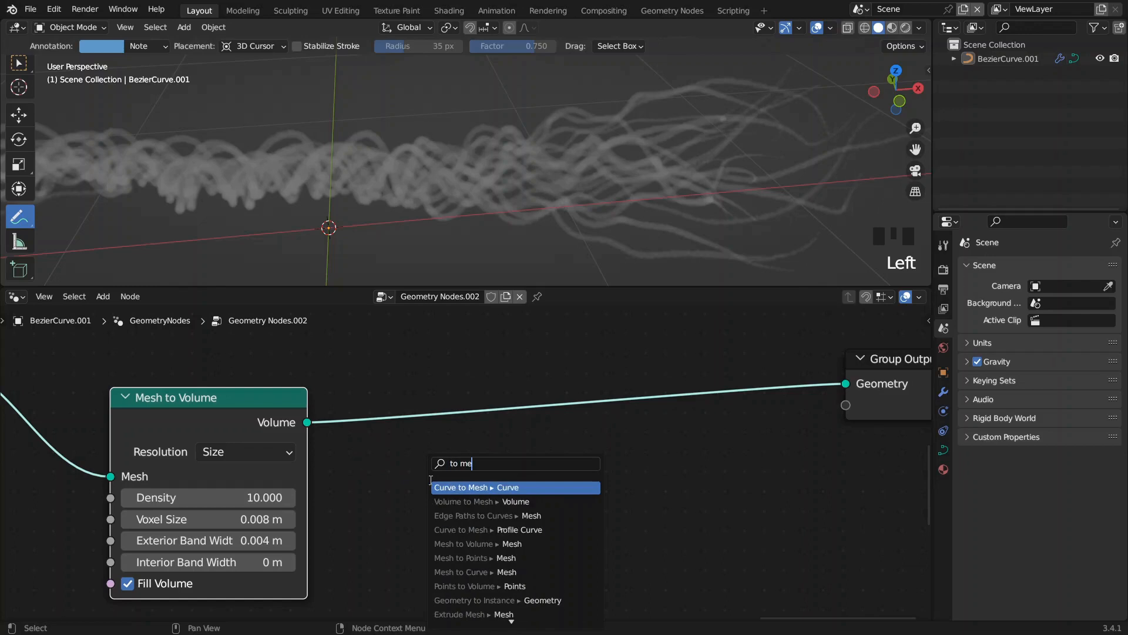
click(452, 502)
click(470, 456)
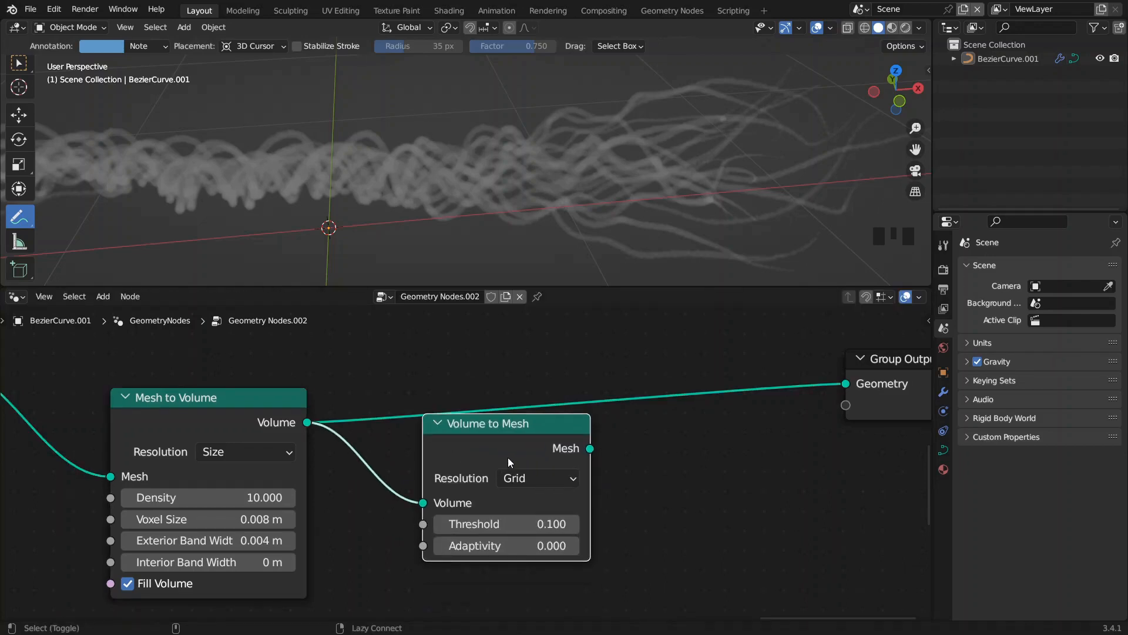
alt+shift+click(508, 458)
scroll(488, 198, down, 2)
shift+middle_drag(449, 198, 486, 193)
scroll(427, 193, up, 4)
scroll(427, 193, up, 6)
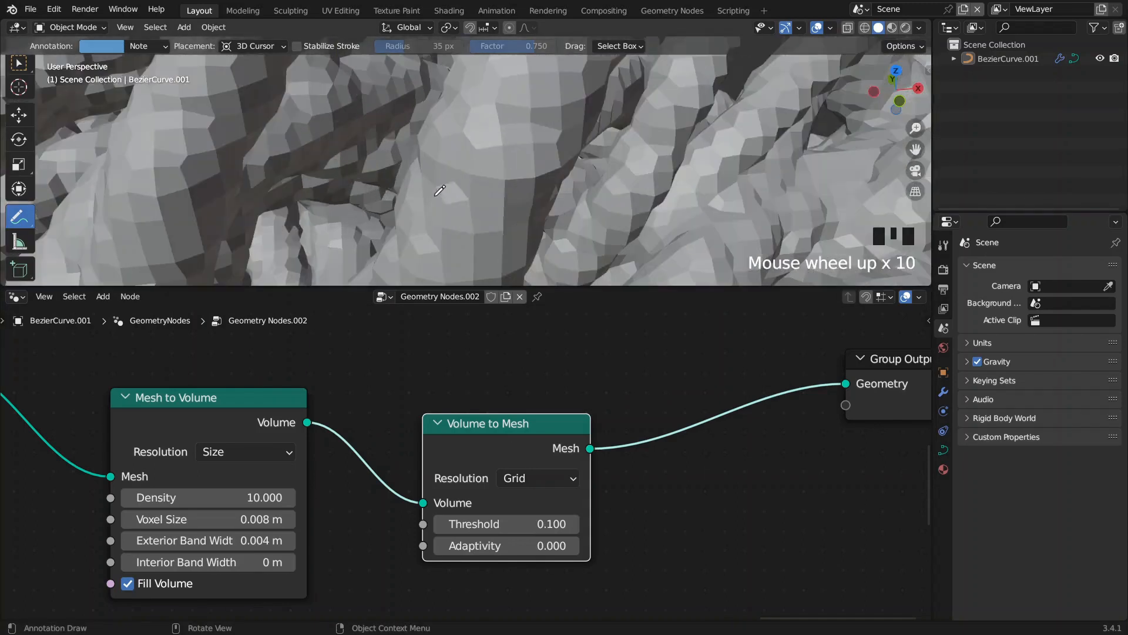
scroll(458, 182, down, 3)
Step: Make room before the Group Output and insert a Set Shade Smooth node between Volume to Mesh and the output
drag(492, 444, 452, 436)
middle_drag(558, 420, 299, 458)
drag(631, 443, 782, 454)
middle_drag(321, 472, 352, 399)
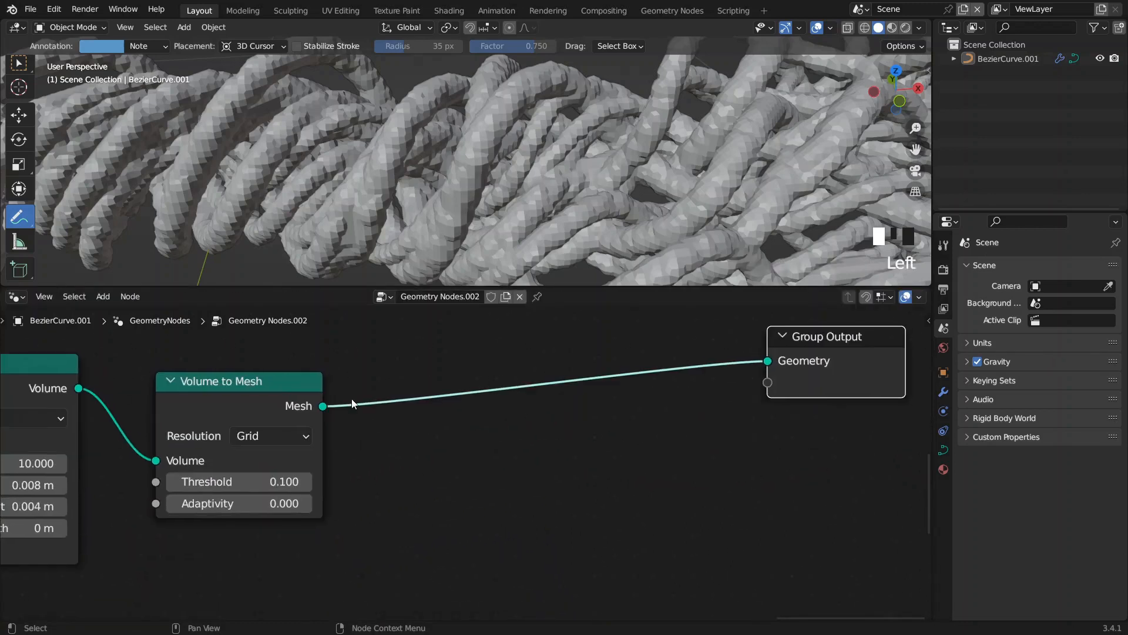
drag(323, 407, 462, 464)
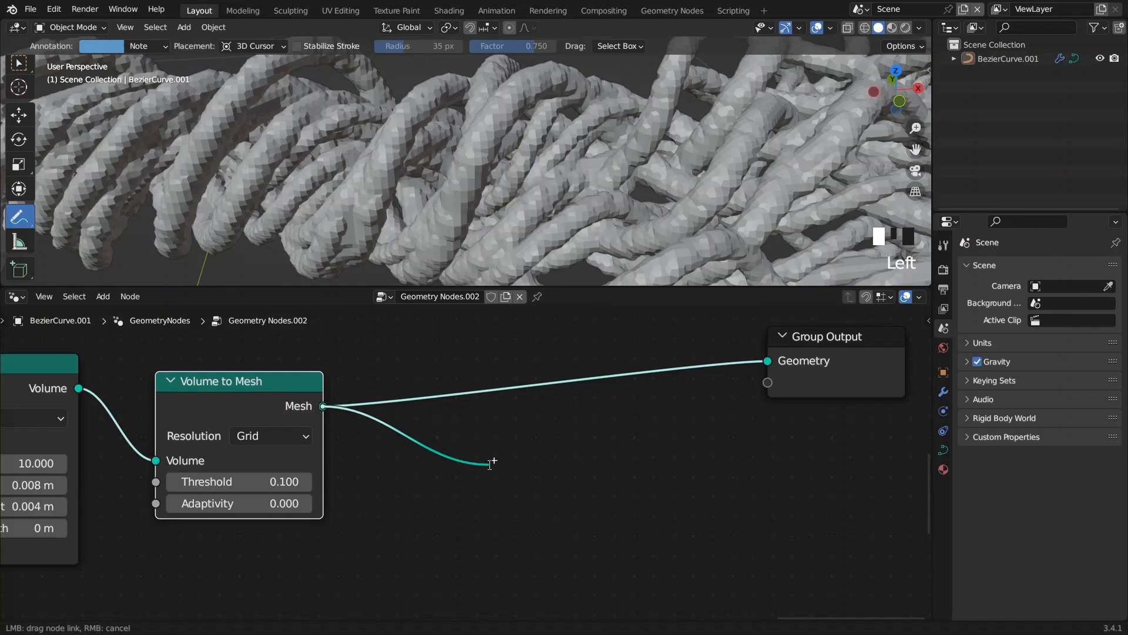
drag(490, 465, 489, 464)
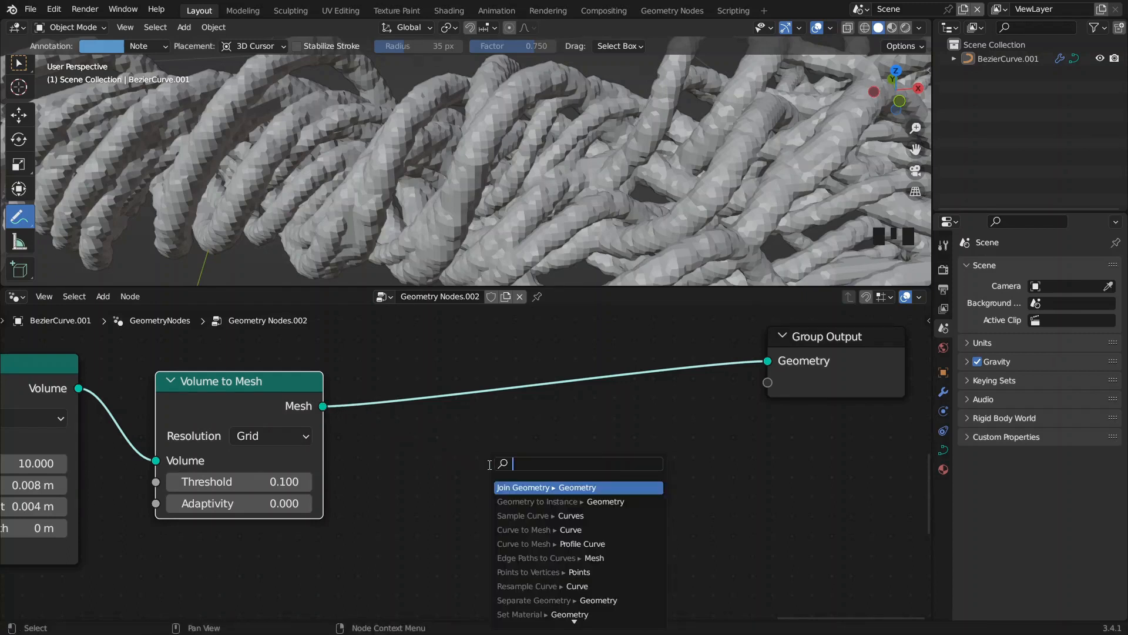
text(set)
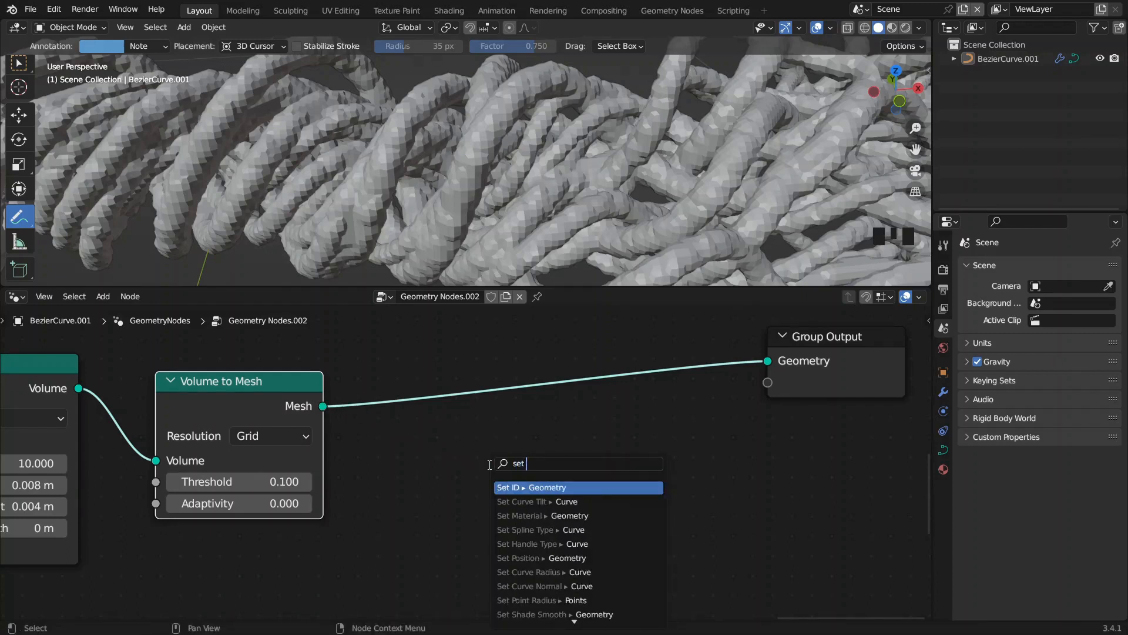
text( sha)
key(Return)
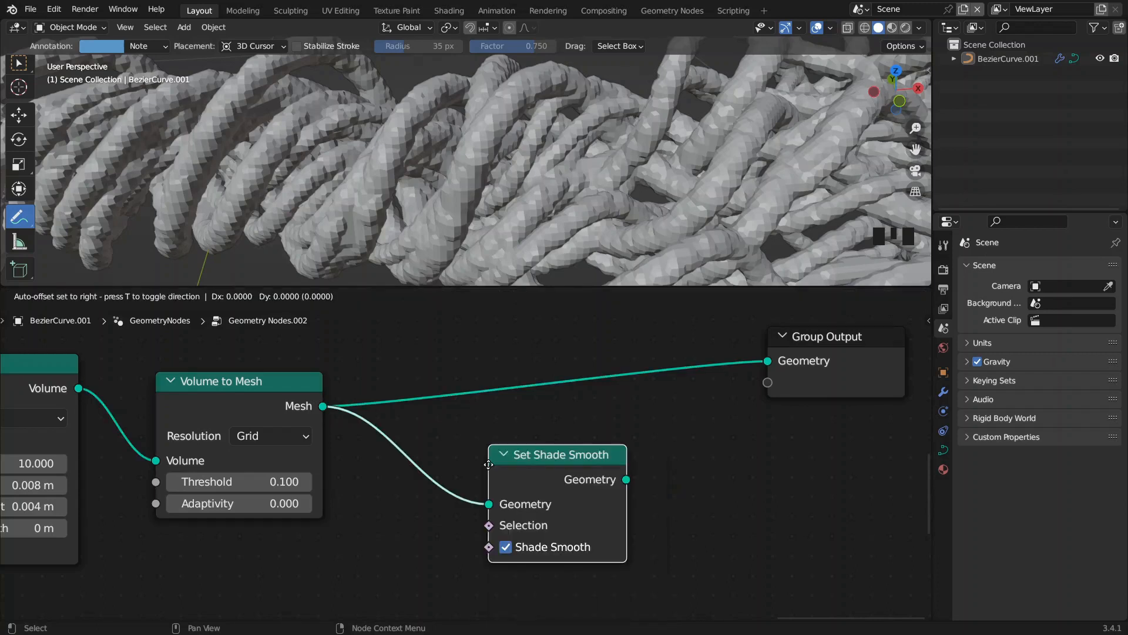
click(500, 447)
alt+shift+drag(534, 443, 518, 425)
scroll(504, 171, down, 2)
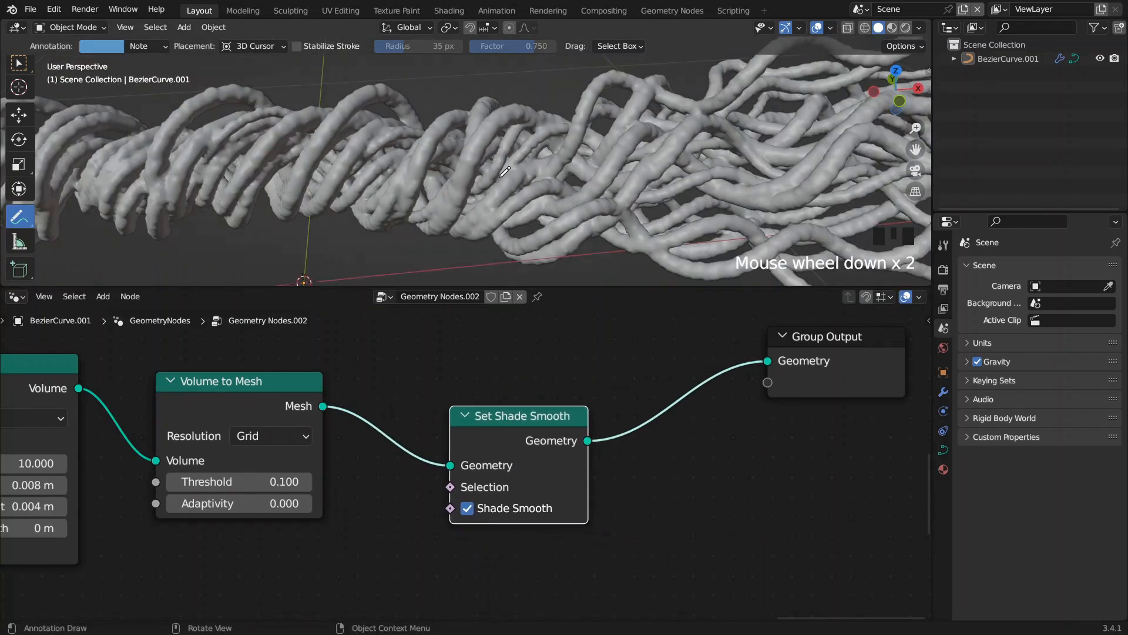
Step: Examine the smooth-shaded strands up close along the twisted and frayed parts of the rope
scroll(511, 169, up, 6)
scroll(540, 162, down, 2)
shift+middle_drag(539, 162, 527, 153)
shift+middle_drag(360, 131, 446, 139)
scroll(446, 139, down, 2)
shift+middle_drag(599, 162, 486, 132)
scroll(495, 130, up, 3)
scroll(494, 130, down, 3)
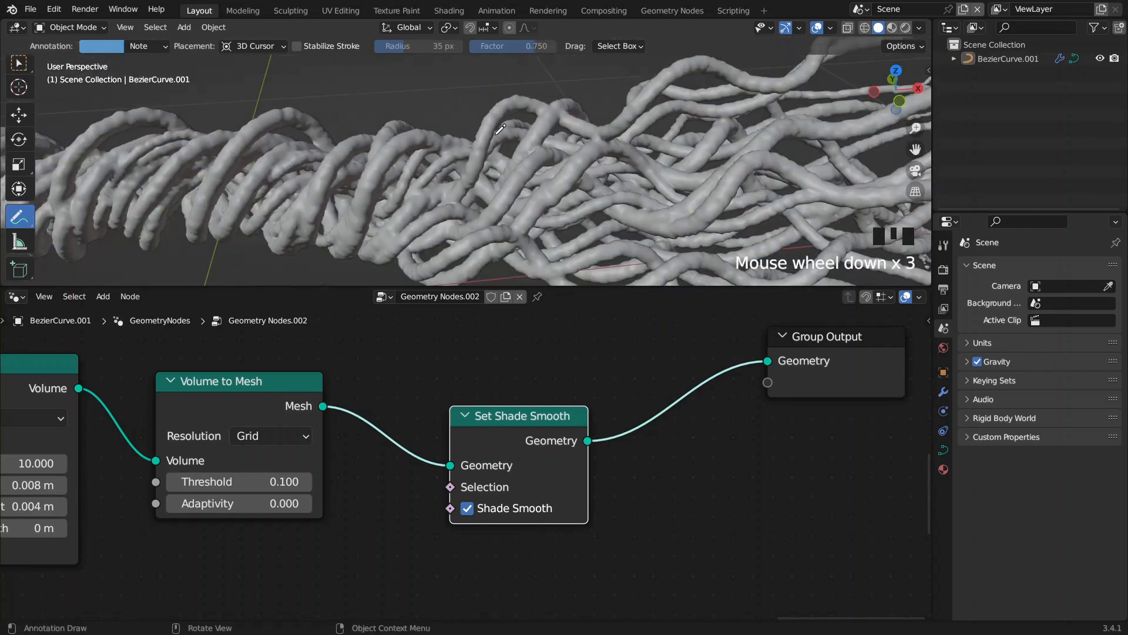
scroll(497, 130, up, 3)
scroll(500, 129, down, 1)
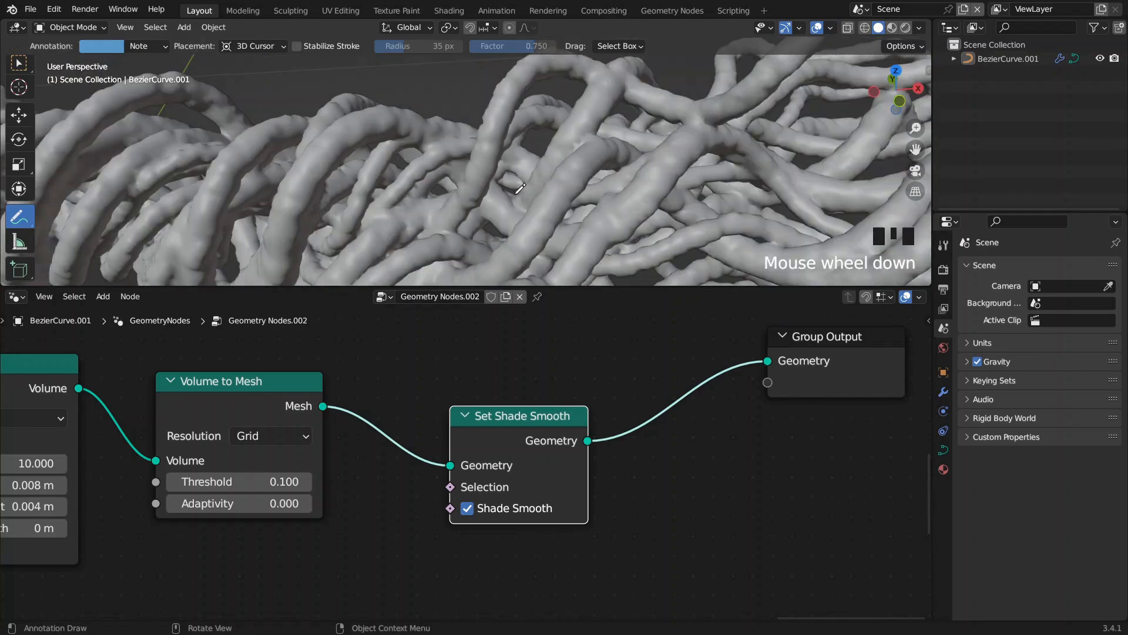
Step: Move the Group Output farther along and add an unconnected Set Material node beside the Set Shade Smooth node
scroll(495, 355, down, 2)
drag(525, 413, 698, 416)
key(F3)
text(set)
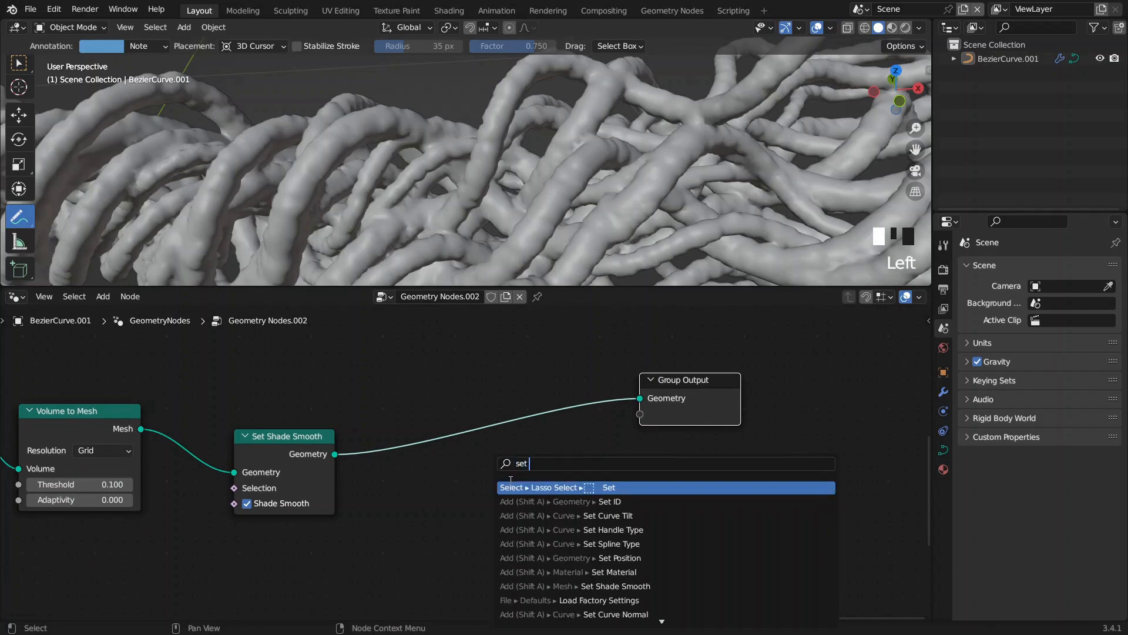
text( me)
key(BackSpace)
text(a)
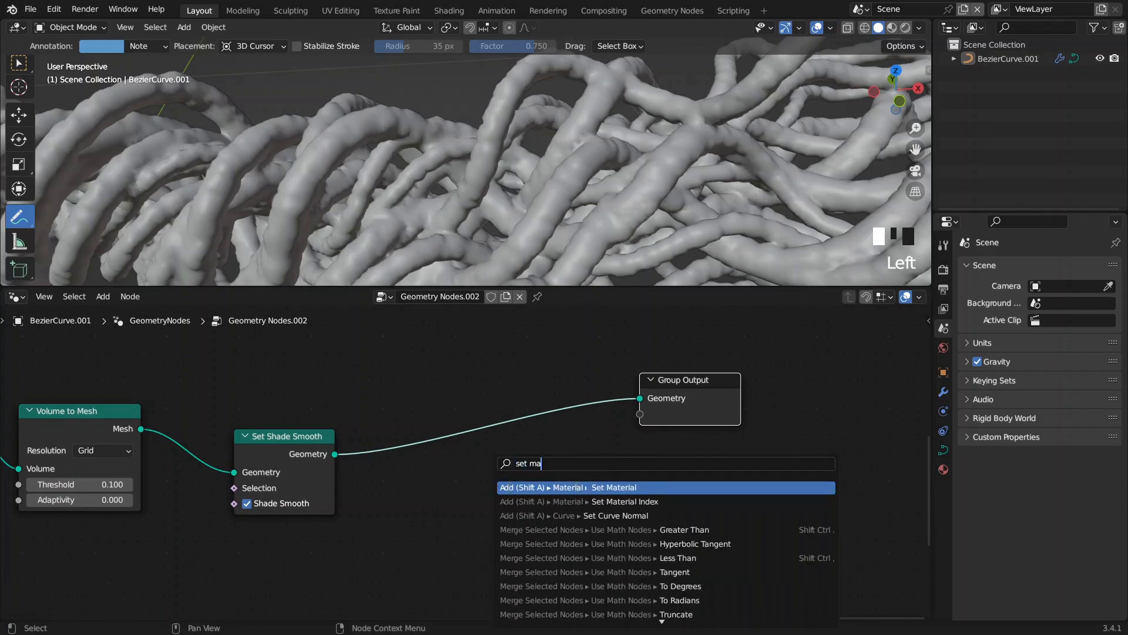
click(517, 487)
click(464, 475)
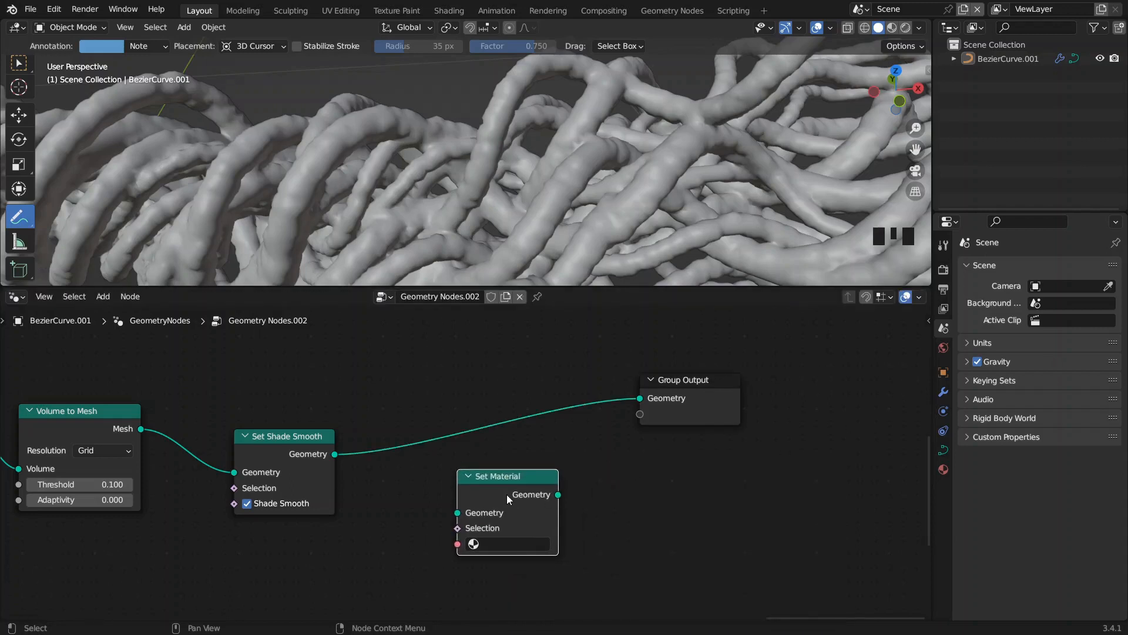
Step: Add a Smooth modifier after the rope's Geometry Nodes modifier and set its Repeat to 15
click(943, 392)
scroll(822, 176, down, 5)
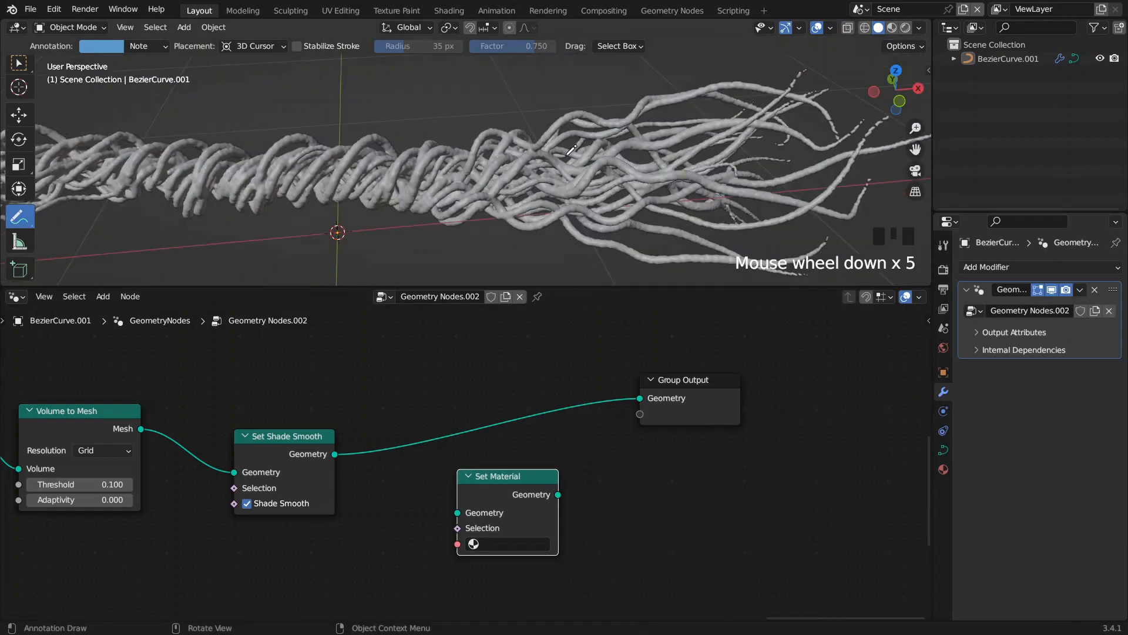
click(1053, 267)
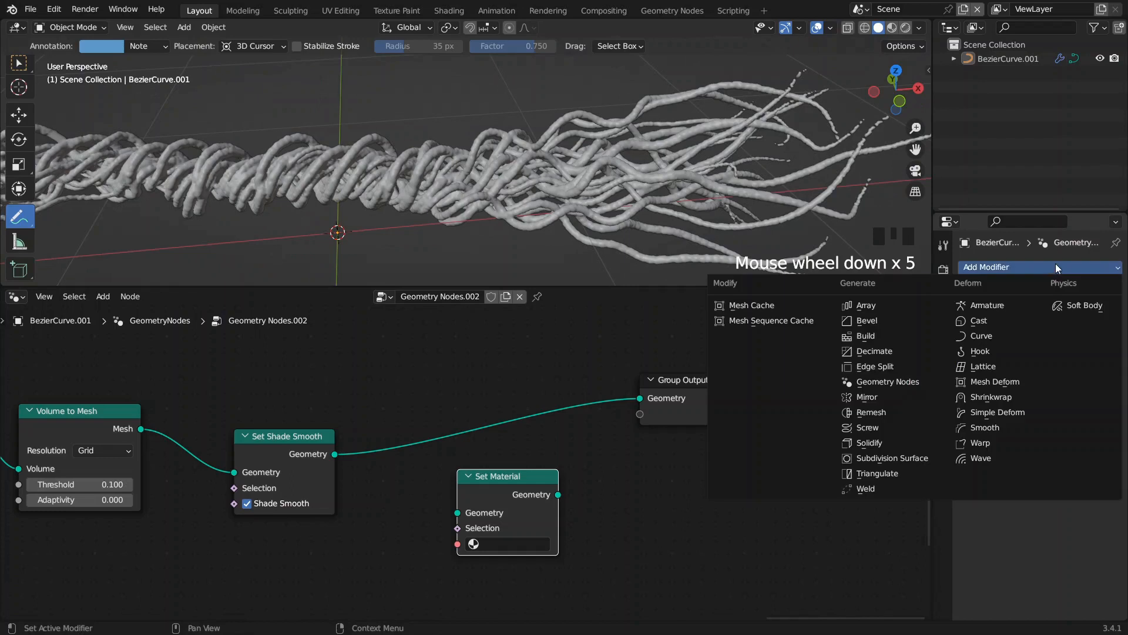
click(1013, 424)
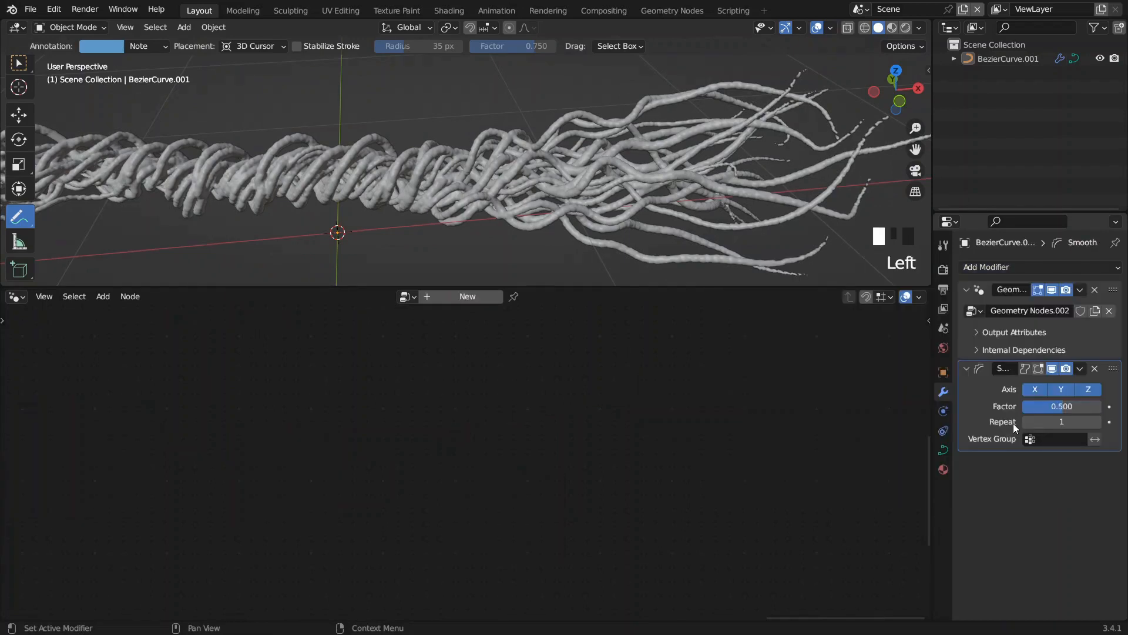
click(1059, 421)
text(10)
key(Return)
click(1053, 421)
text(15)
click(1042, 397)
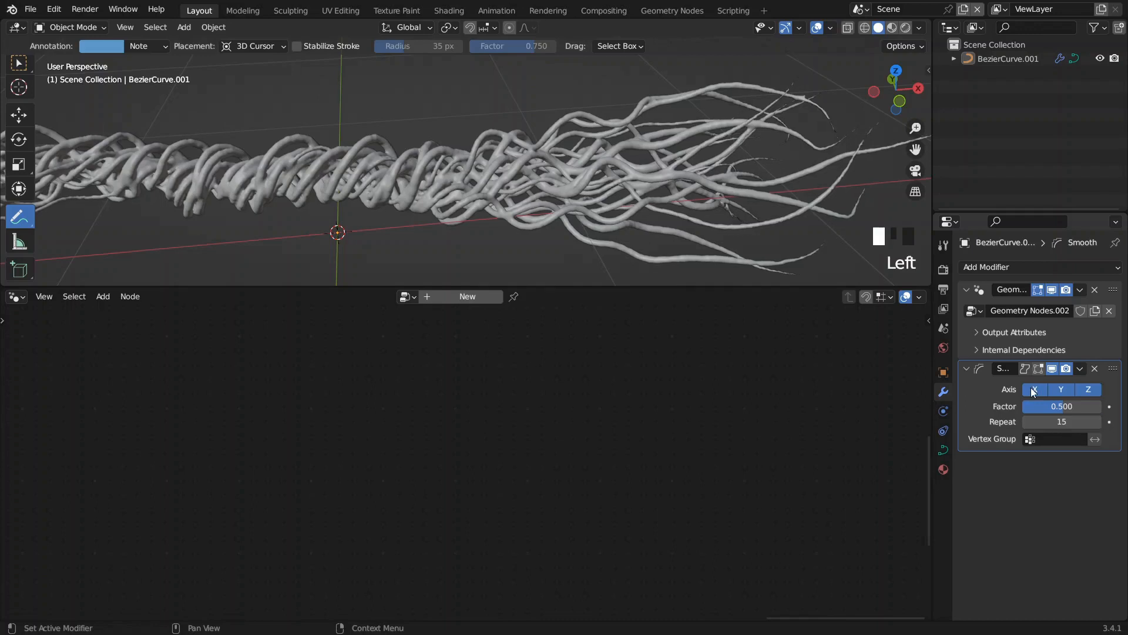
Step: Examine the thin strand tips at the frayed end and the merged strands in the twisted middle of the rope
shift+middle_drag(596, 176, 667, 146)
scroll(455, 185, up, 2)
scroll(529, 165, up, 3)
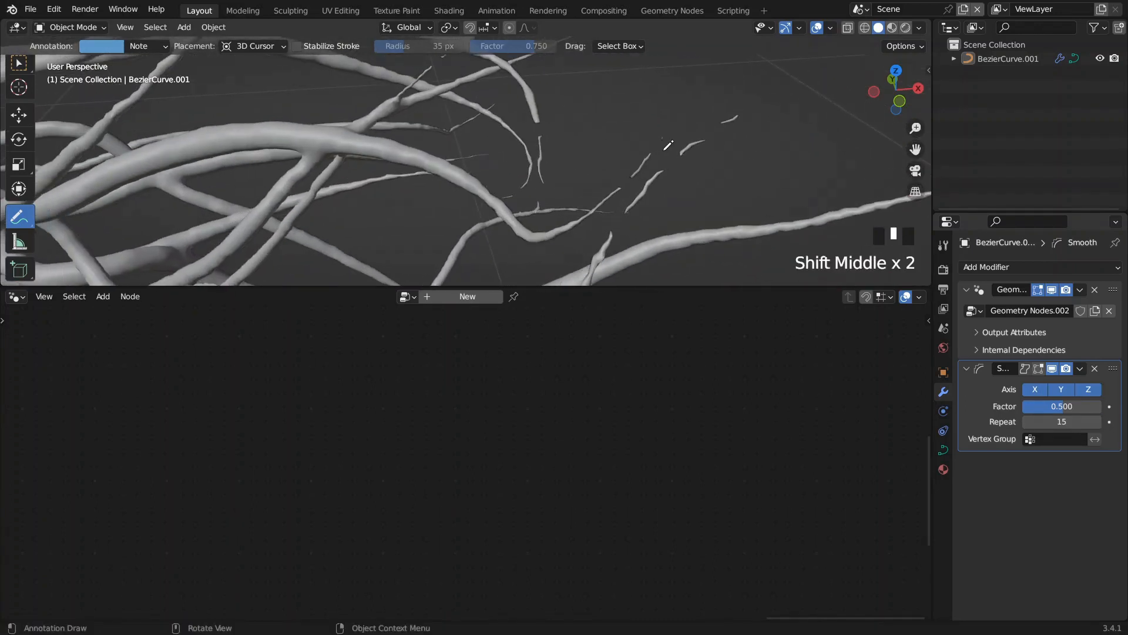
mouse_move(748, 102)
mouse_down()
mouse_move(717, 110)
mouse_move(759, 117)
mouse_move(723, 150)
mouse_move(720, 141)
mouse_up()
mouse_move(658, 158)
mouse_down()
mouse_move(631, 166)
mouse_move(675, 139)
mouse_move(622, 140)
mouse_move(616, 210)
mouse_up()
scroll(661, 157, down, 1)
scroll(506, 167, down, 8)
shift+middle_drag(501, 166, 786, 163)
scroll(647, 177, up, 4)
shift+middle_drag(533, 195, 588, 138)
scroll(588, 138, up, 6)
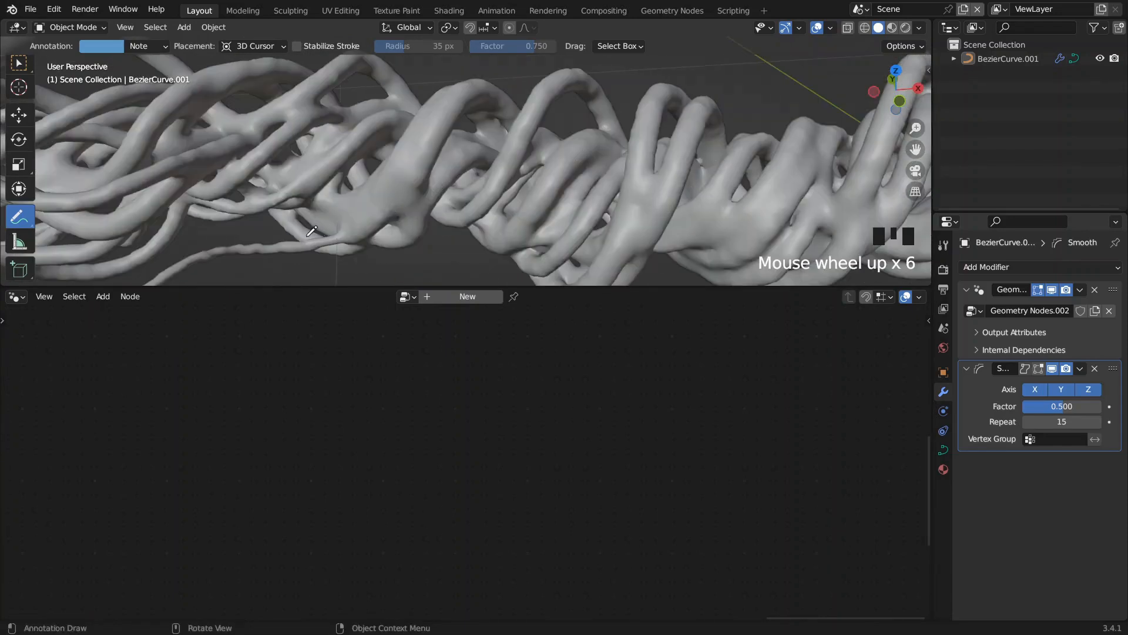
scroll(612, 147, down, 5)
shift+middle_drag(612, 147, 511, 150)
scroll(567, 148, up, 5)
scroll(600, 234, down, 4)
shift+middle_drag(599, 235, 537, 235)
scroll(537, 234, up, 4)
Step: Set the Smooth modifier's Factor to 1 and check the twisted strands
click(1064, 407)
text(1)
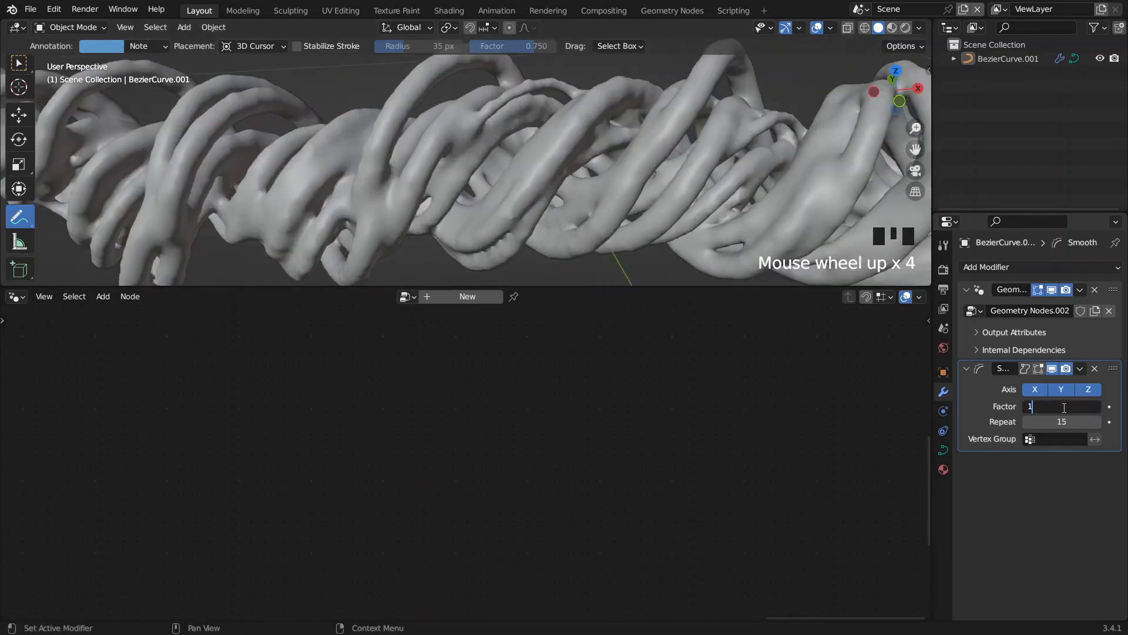
click(1063, 409)
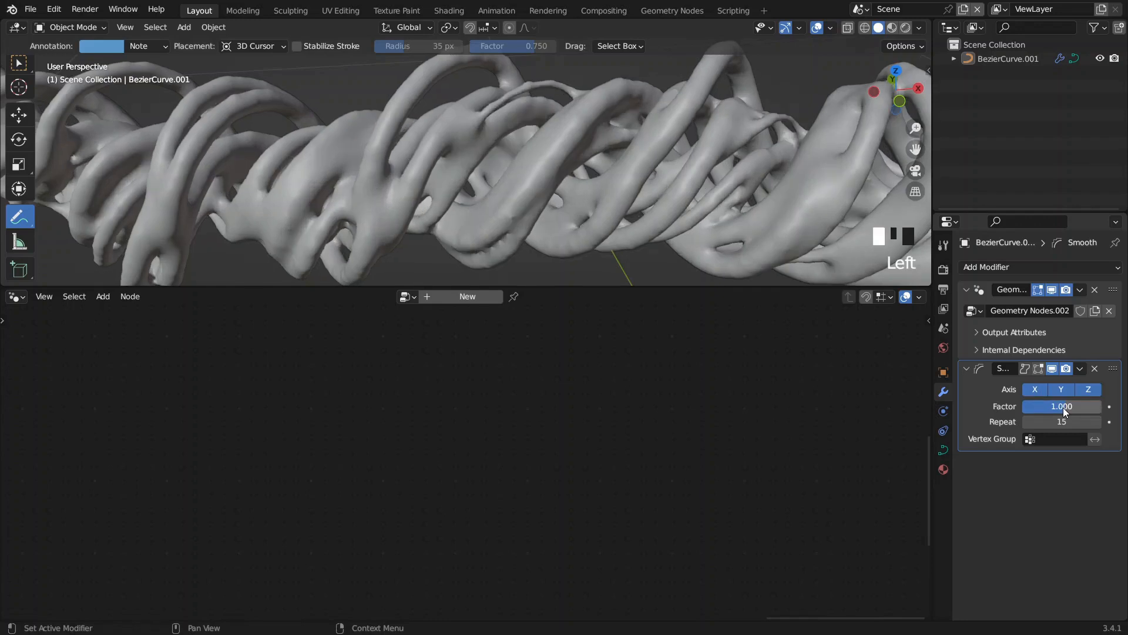
scroll(738, 224, down, 4)
shift+middle_drag(739, 224, 622, 194)
scroll(621, 194, up, 5)
scroll(621, 194, down, 4)
scroll(605, 179, up, 3)
scroll(597, 171, down, 4)
scroll(597, 172, down, 5)
Step: Enlarge the 3D viewport over the node editor and frame the whole rope from the front
middle_drag(597, 171, 560, 286)
drag(560, 286, 561, 515)
shift+middle_drag(574, 315, 572, 301)
scroll(572, 302, up, 4)
scroll(573, 301, down, 3)
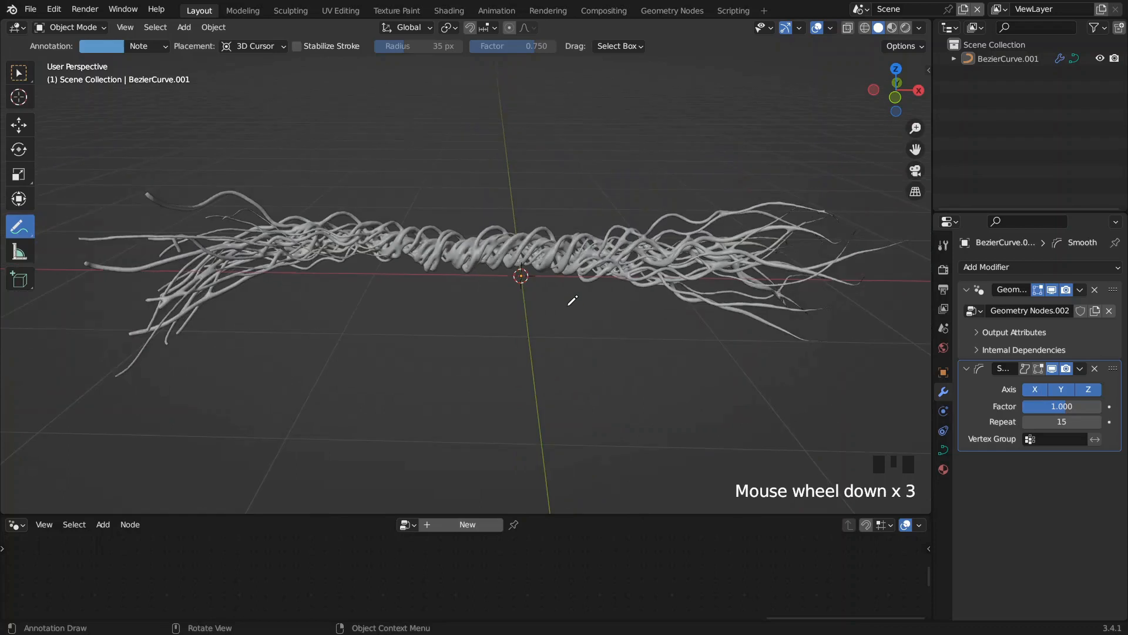